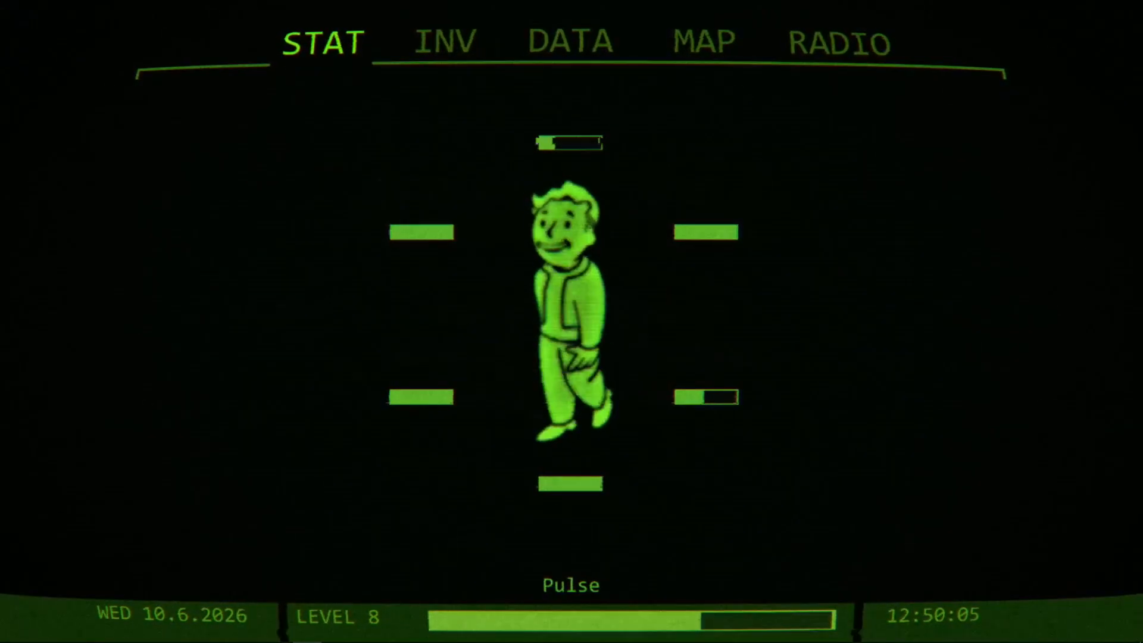
# Bring the System Performance.txt notes on screen to review the optimization checklist, and move them away again.
pyautogui.moveTo(1142, 157); pyautogui.dragTo(592, 79)
pyautogui.moveTo(827, 171); pyautogui.dragTo(844, 104)
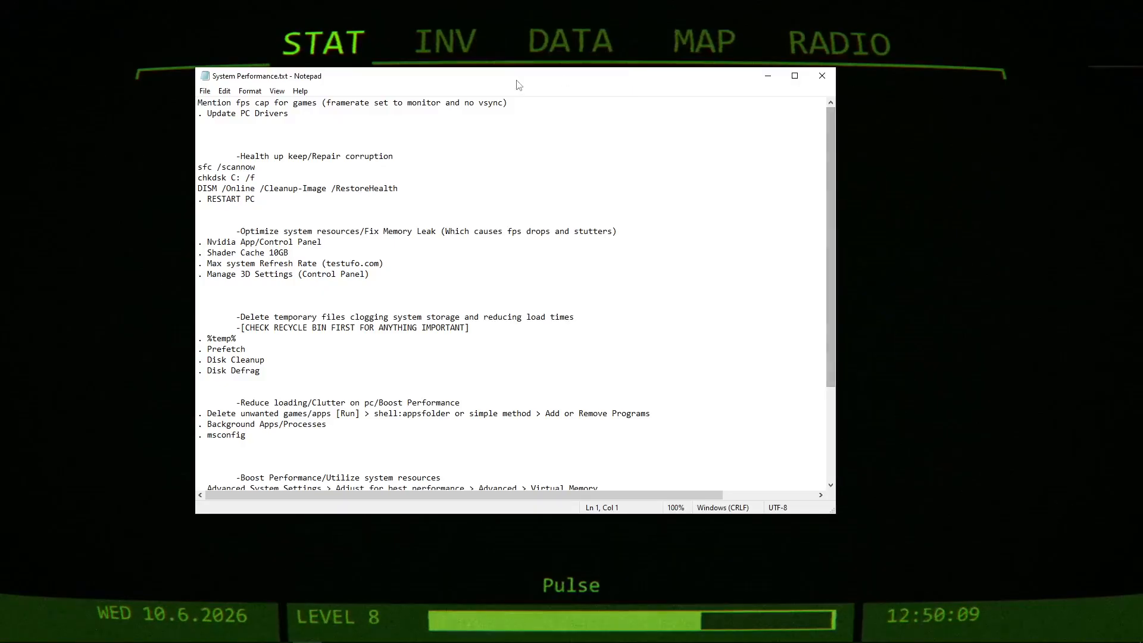
pyautogui.moveTo(513, 78); pyautogui.dragTo(1142, 80)
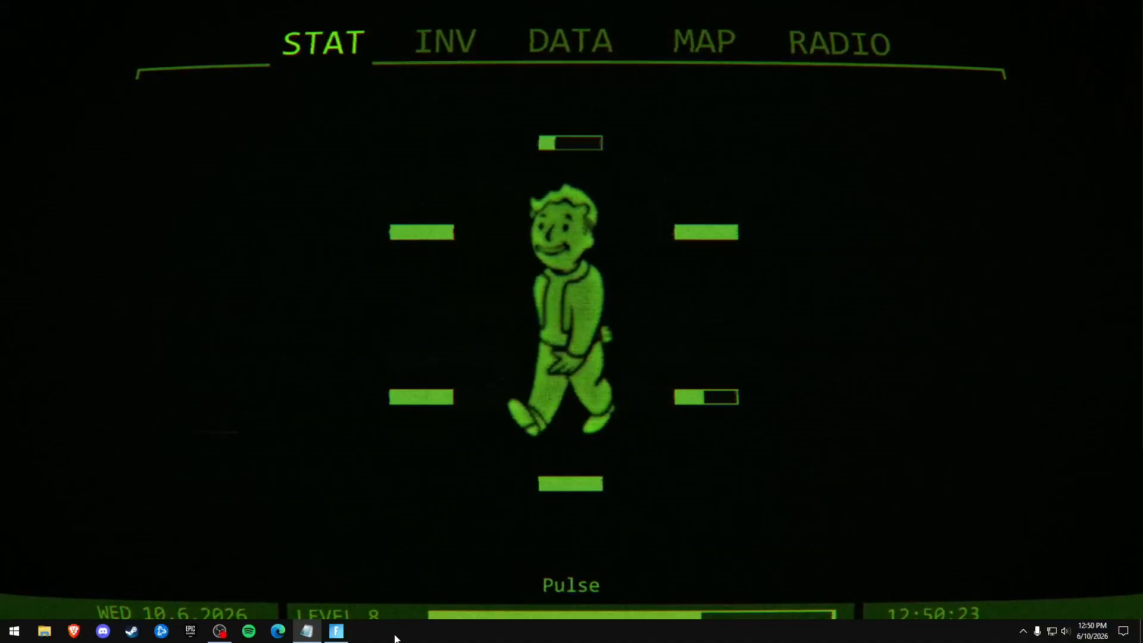
# Switch to Fortnite and open its video settings to examine the Display options.
pyautogui.click(337, 632)
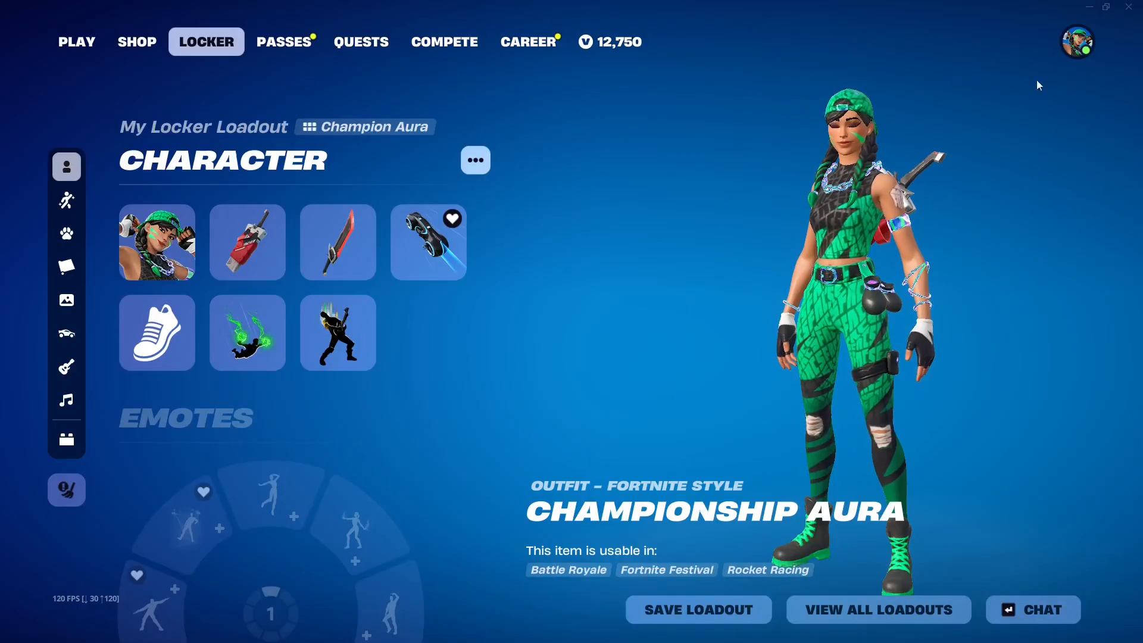
pyautogui.click(1079, 47)
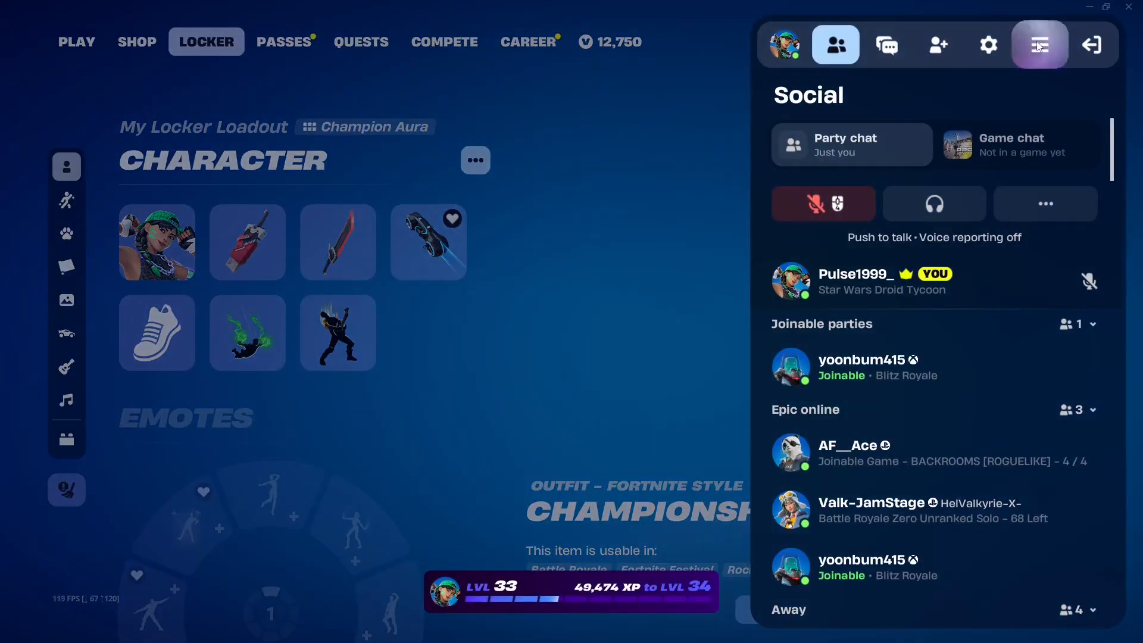
pyautogui.click(987, 44)
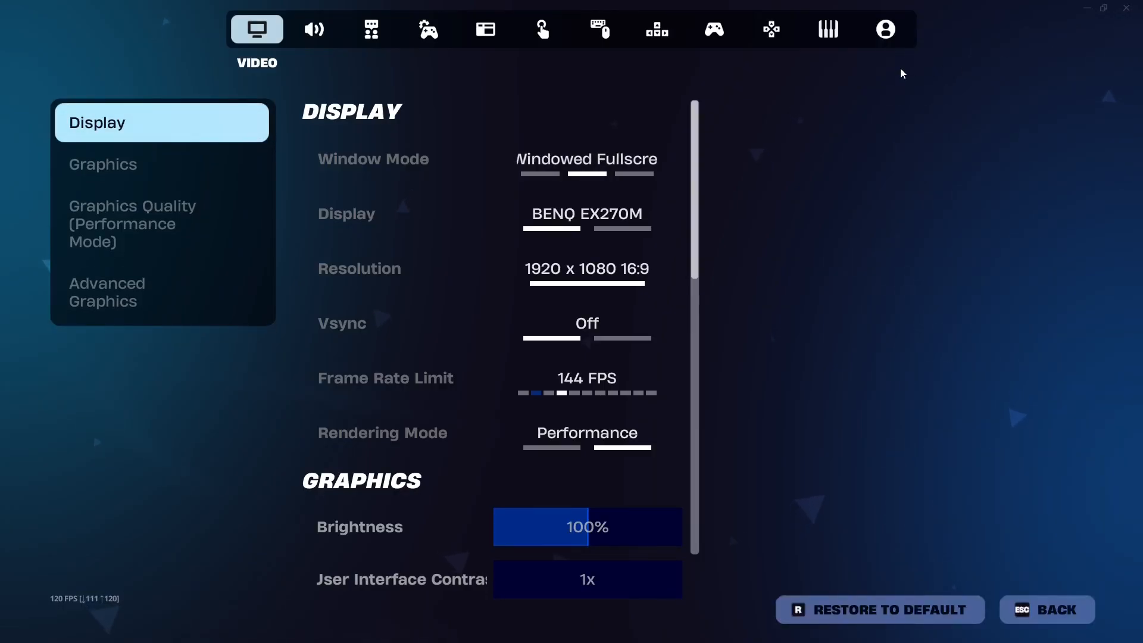
pyautogui.scroll(-1, 373, 397)
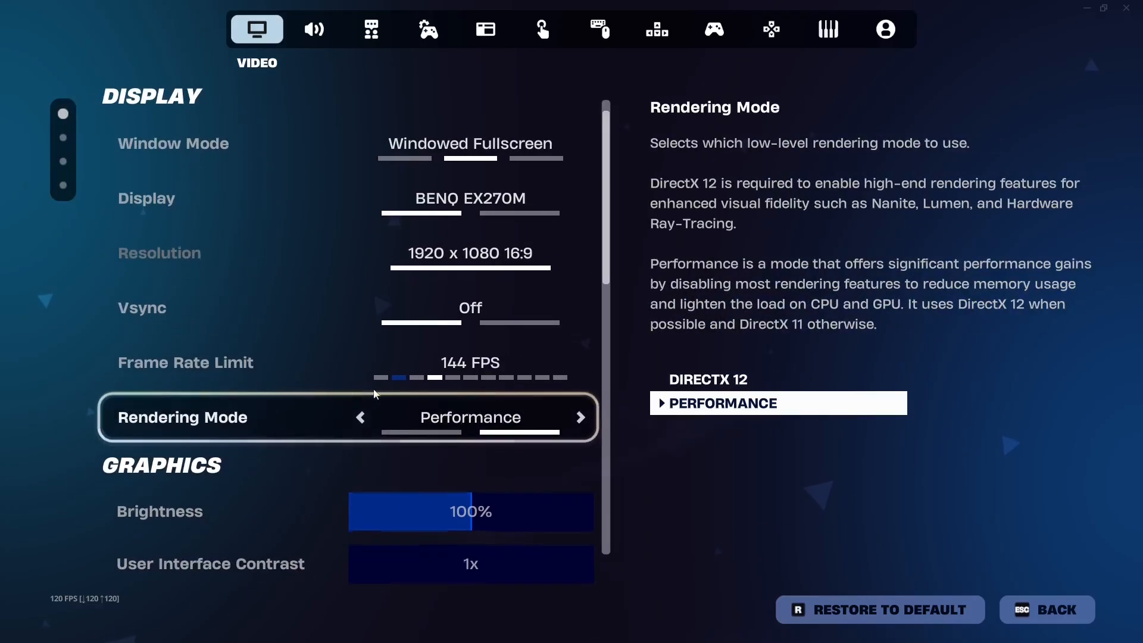
pyautogui.scroll(1, 318, 374)
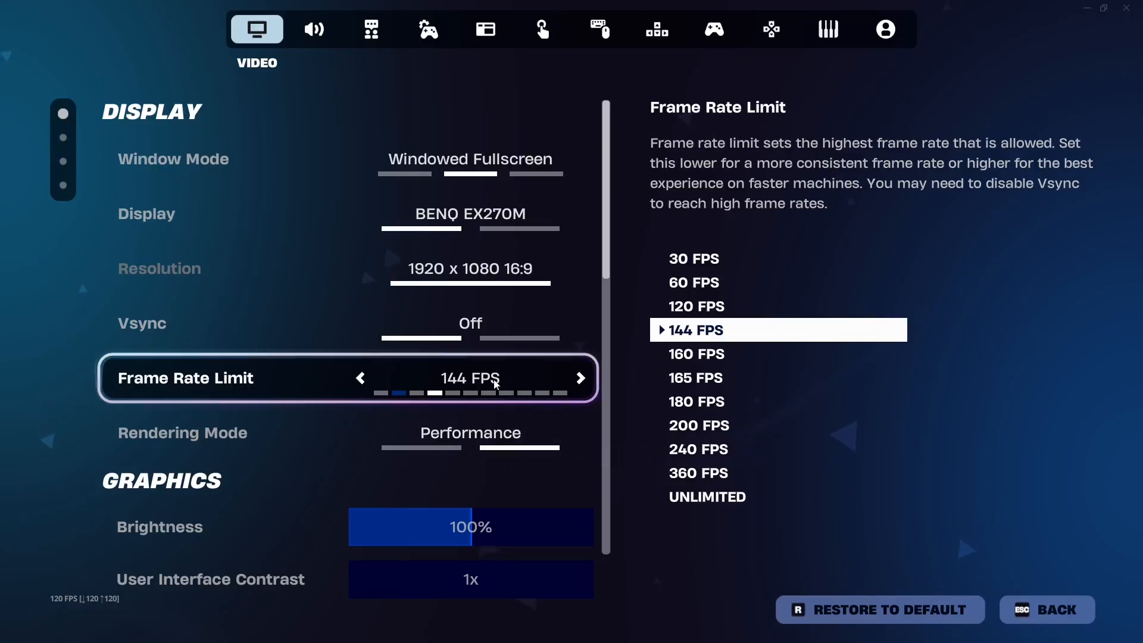
# Try the Frame Rate Limit at 60 and 120 FPS and return it to 144 FPS.
pyautogui.click(360, 378)
pyautogui.click(360, 378)
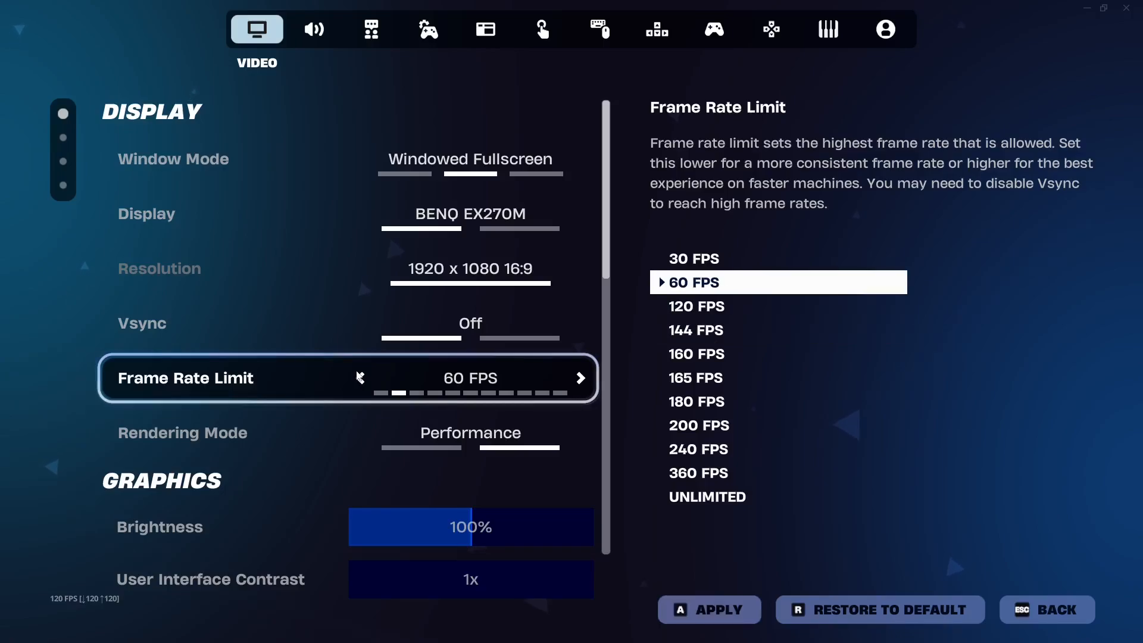
pyautogui.click(581, 379)
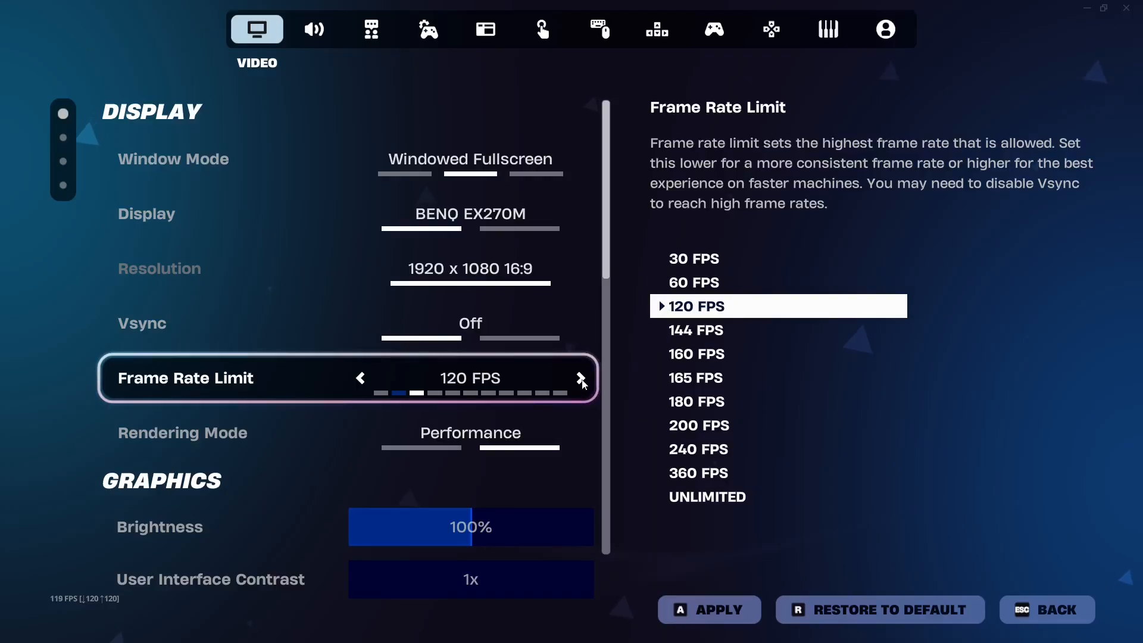
pyautogui.click(581, 379)
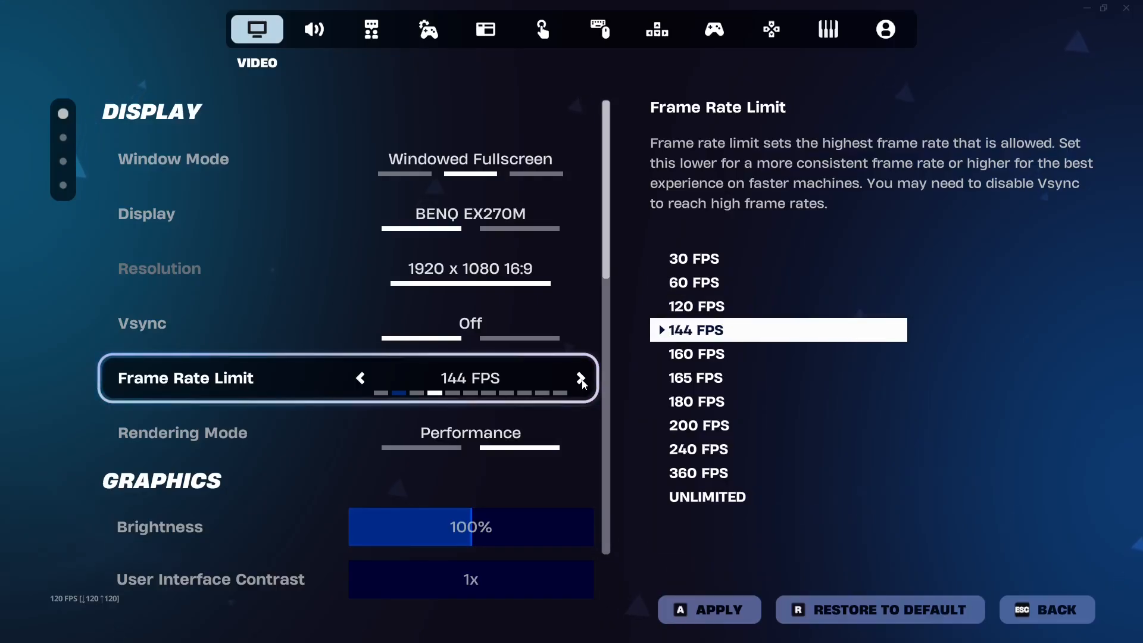
pyautogui.click(361, 379)
pyautogui.click(362, 380)
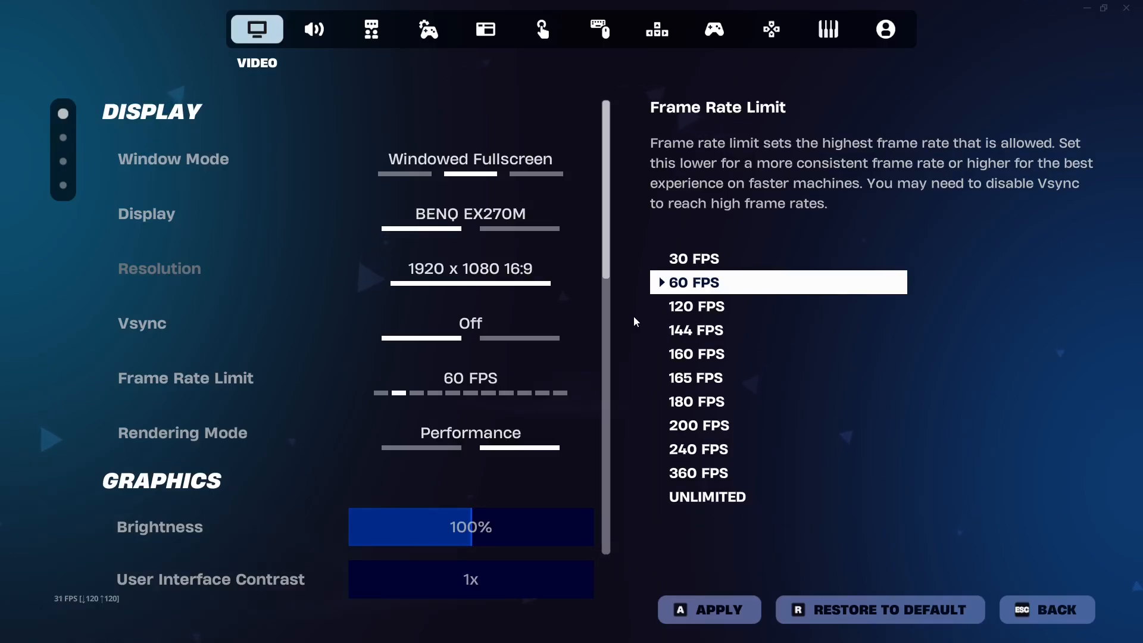
pyautogui.click(581, 380)
pyautogui.click(581, 380)
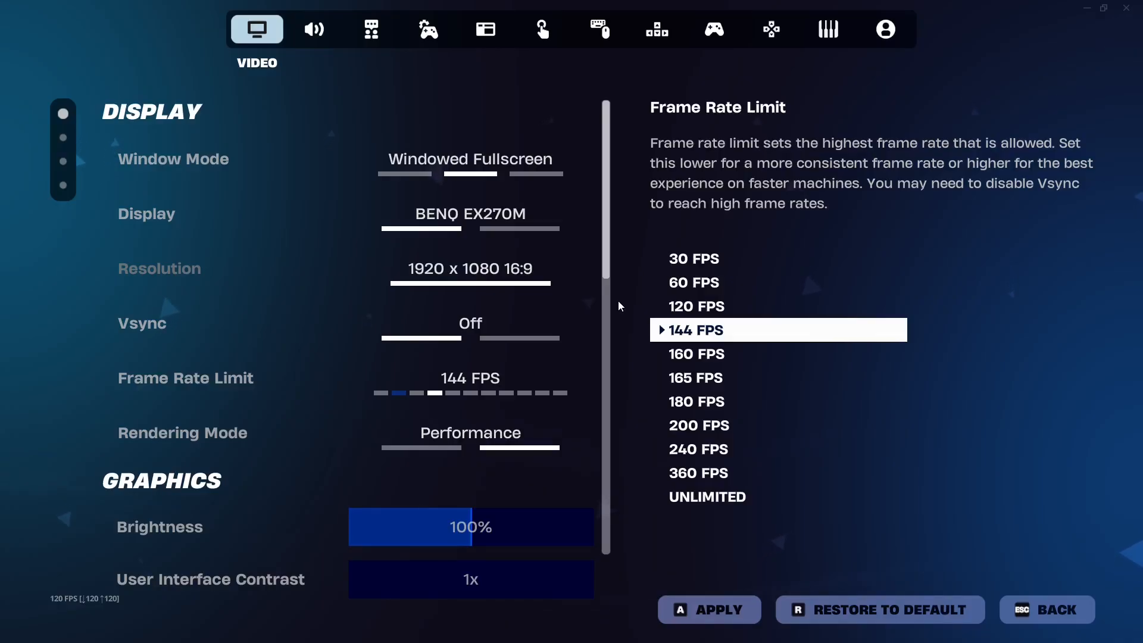
# Raise the Frame Rate Limit to 240 FPS as a trial and bring it back to 144 FPS.
pyautogui.click(580, 383)
pyautogui.click(580, 384)
pyautogui.click(580, 384)
pyautogui.click(580, 384)
pyautogui.click(580, 384)
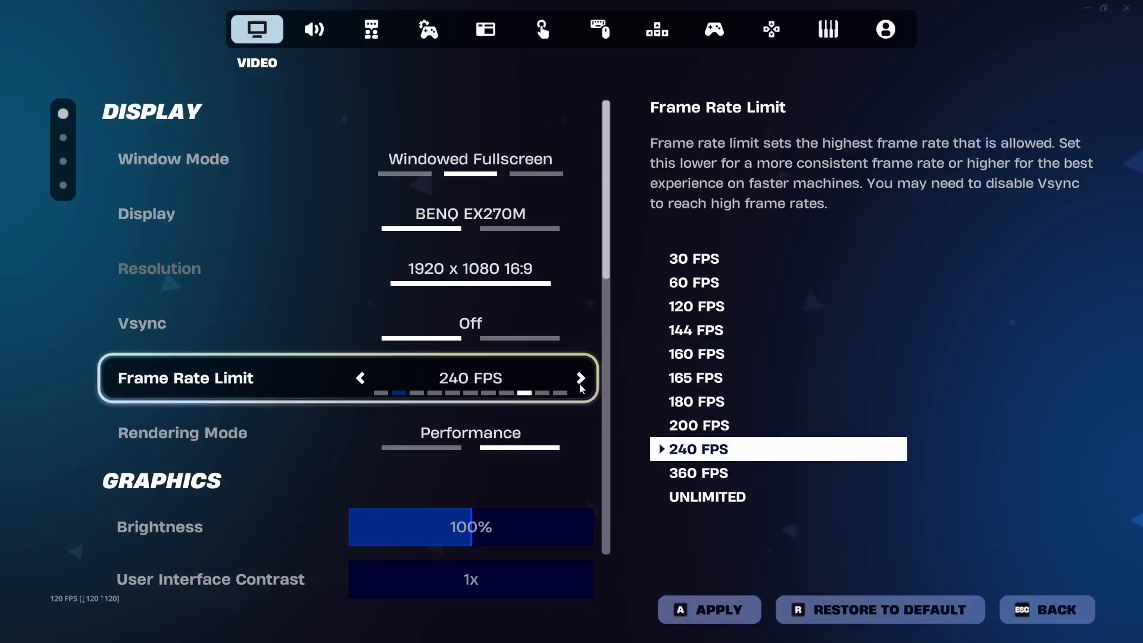
pyautogui.click(359, 378)
pyautogui.click(359, 378)
pyautogui.click(359, 378)
pyautogui.click(359, 378)
pyautogui.click(359, 378)
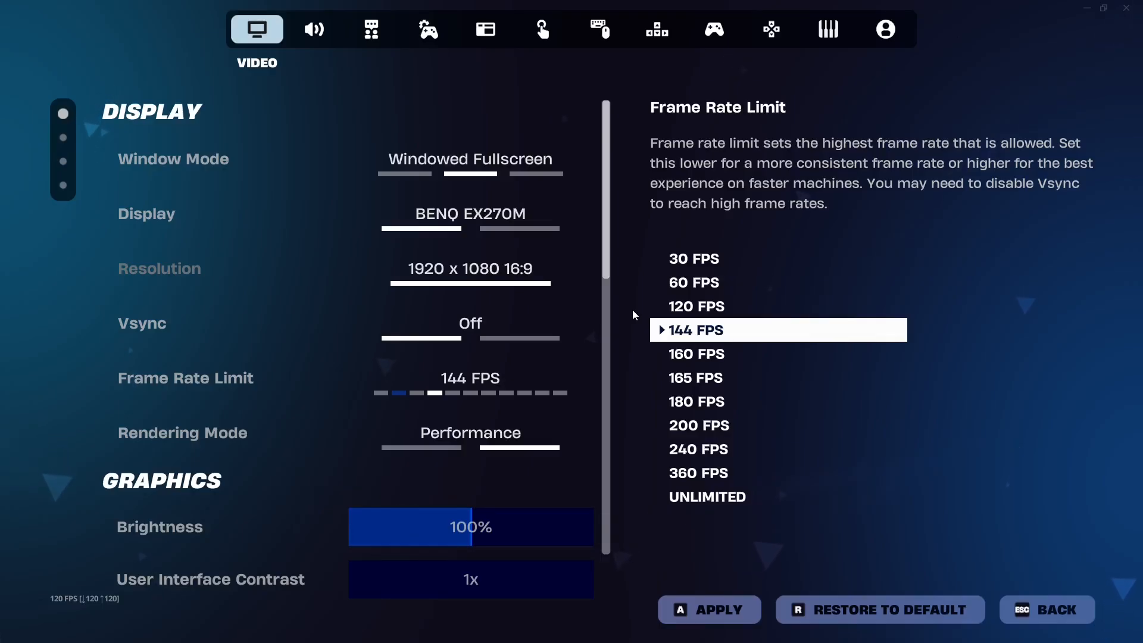
# Compare Frame Rate Limit choices of 240 FPS and 60 FPS, ending on 144 FPS to match the monitor.
pyautogui.click(580, 378)
pyautogui.click(580, 378)
pyautogui.click(581, 379)
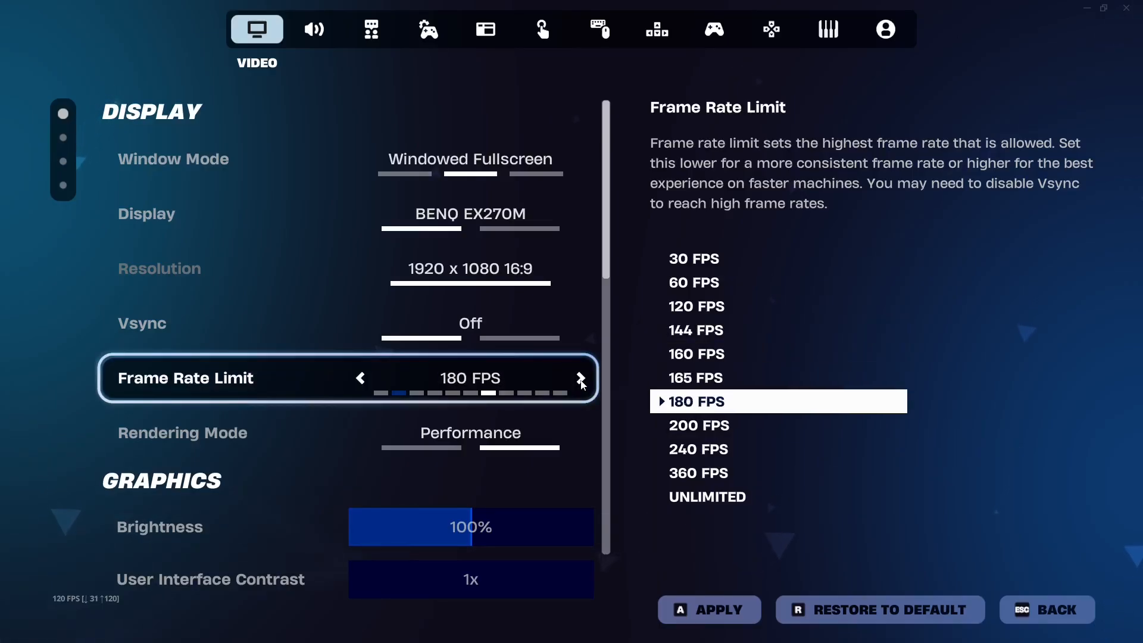
pyautogui.click(580, 379)
pyautogui.click(581, 378)
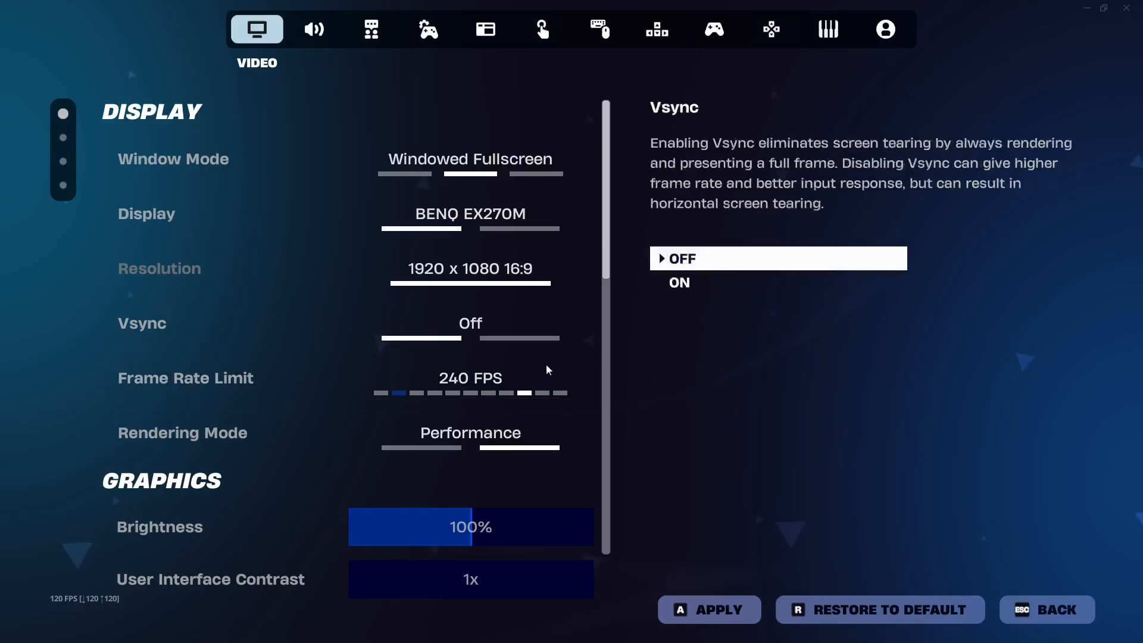
pyautogui.click(367, 378)
pyautogui.click(367, 379)
pyautogui.click(368, 378)
pyautogui.click(367, 379)
pyautogui.click(368, 379)
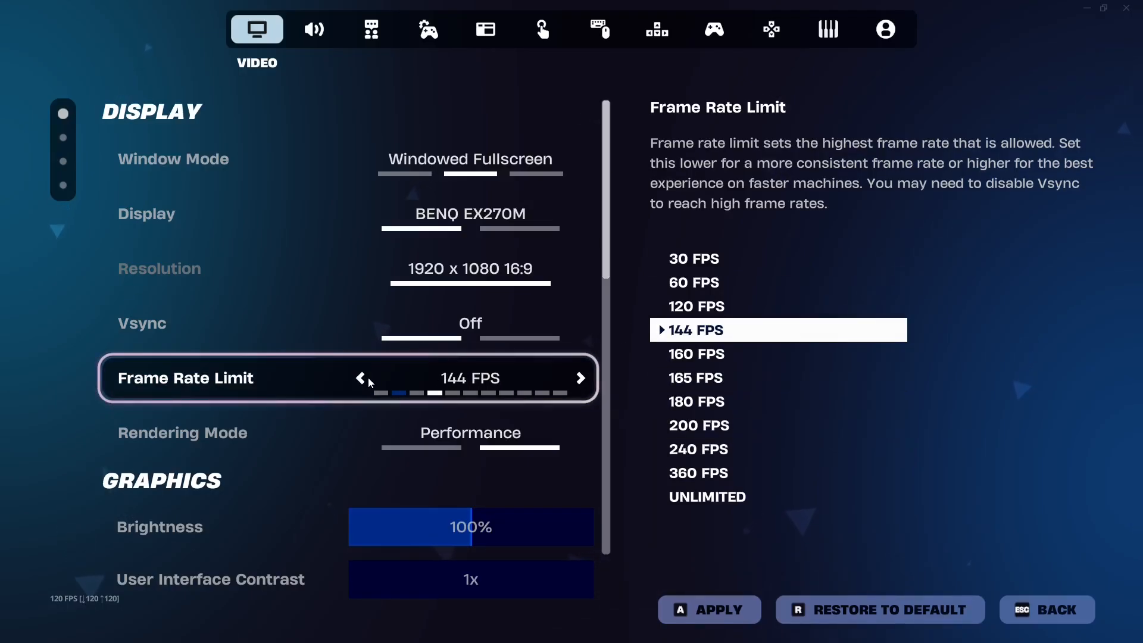
pyautogui.click(368, 378)
pyautogui.click(368, 377)
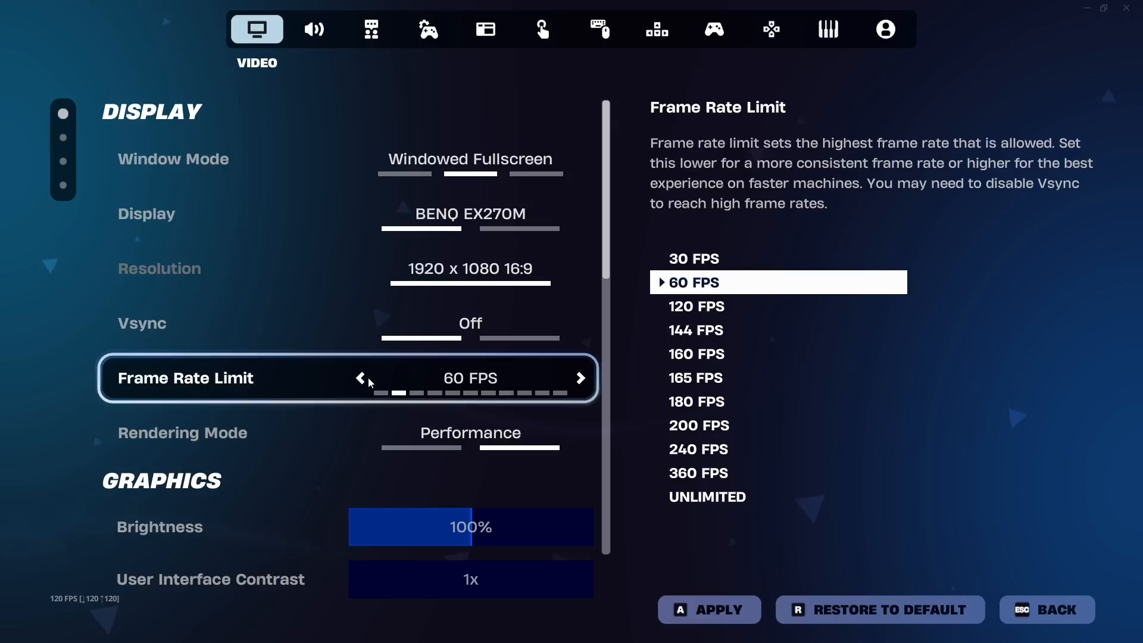
pyautogui.click(581, 379)
pyautogui.click(580, 379)
pyautogui.click(580, 379)
pyautogui.click(361, 379)
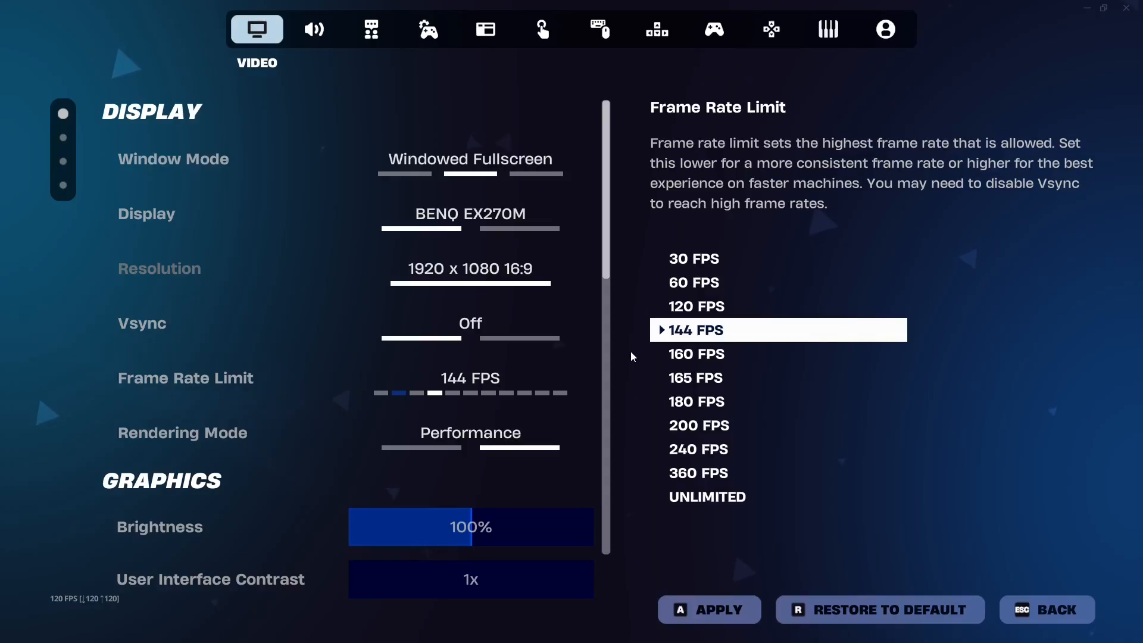
pyautogui.scroll(-1, 606, 327)
pyautogui.scroll(1, 606, 327)
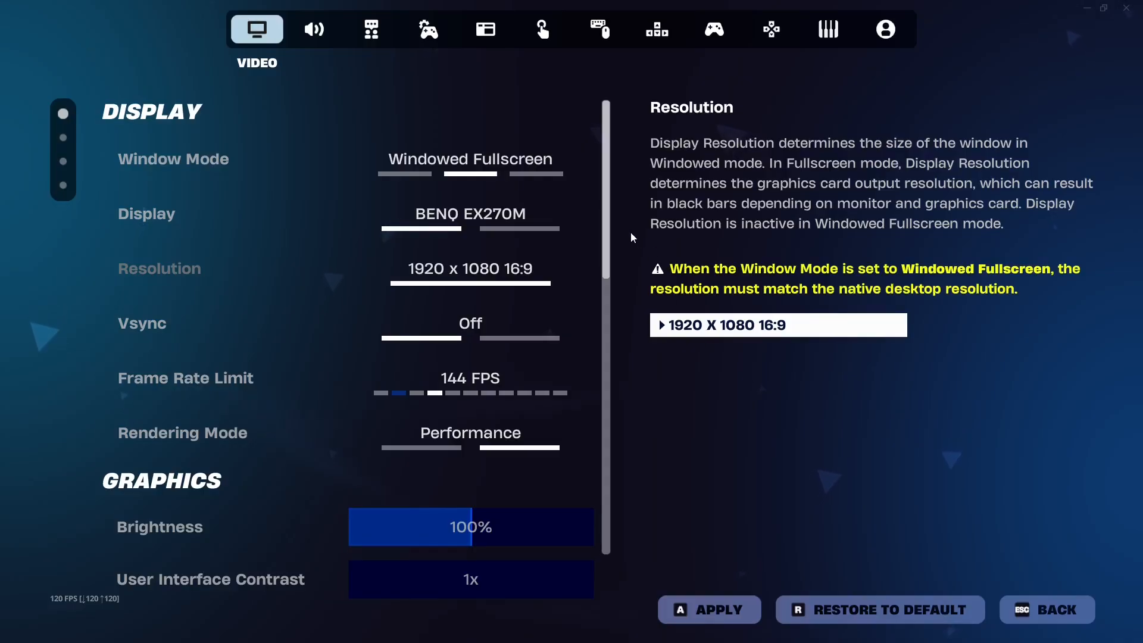
pyautogui.moveTo(607, 244); pyautogui.dragTo(637, 214)
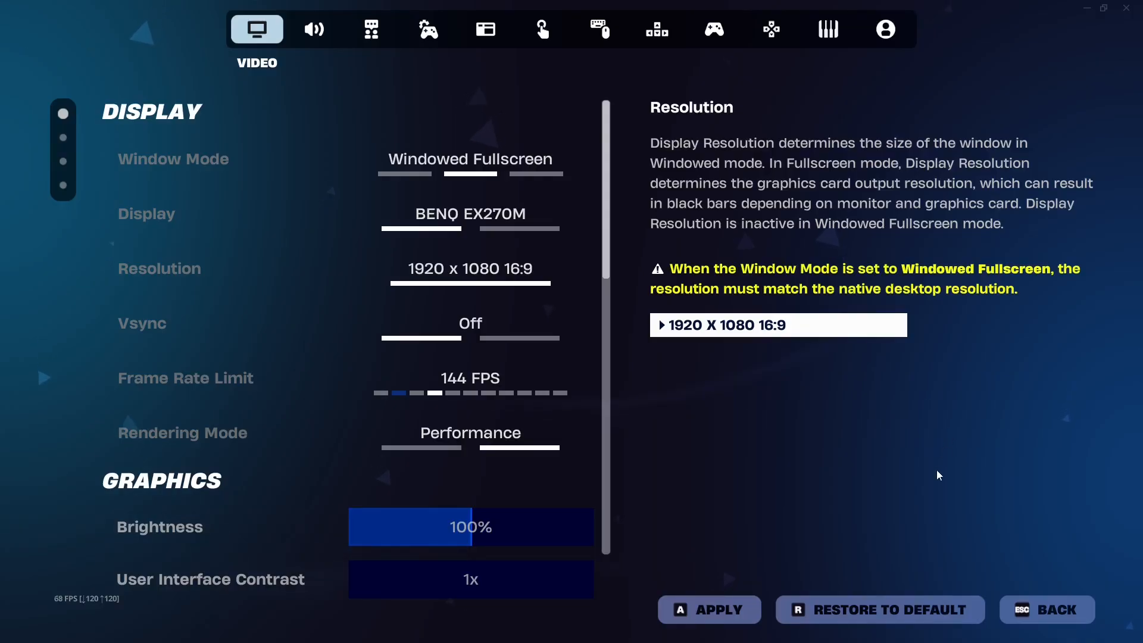
# Open the NVIDIA App, check for Game Ready driver updates, and close the app.
pyautogui.press('super')
pyautogui.click(1023, 632)
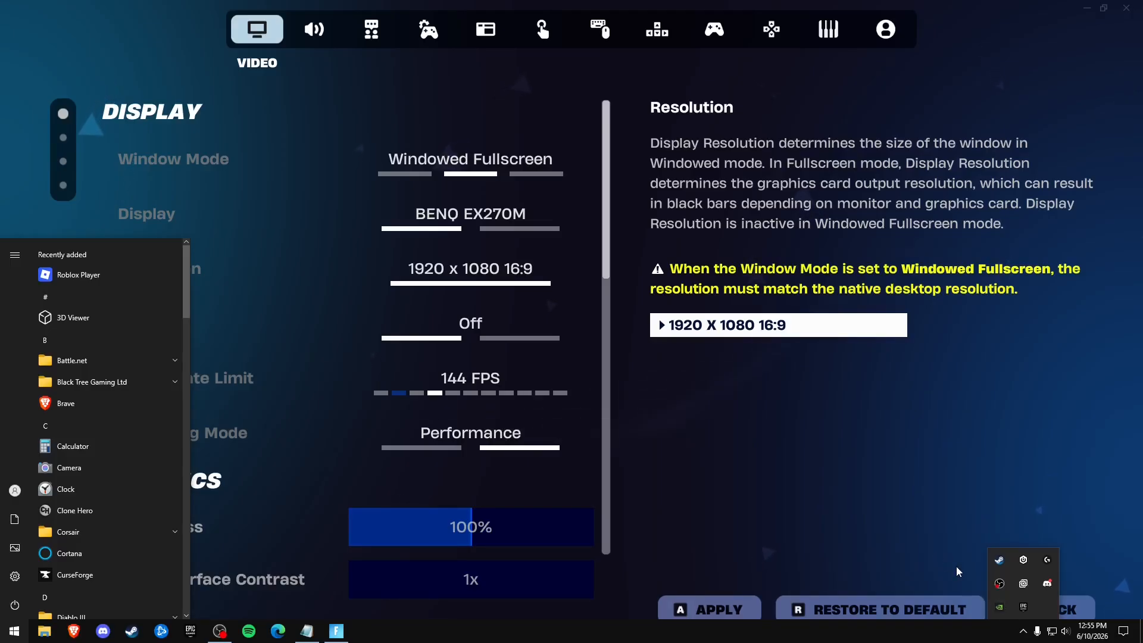
pyautogui.rightClick(999, 606)
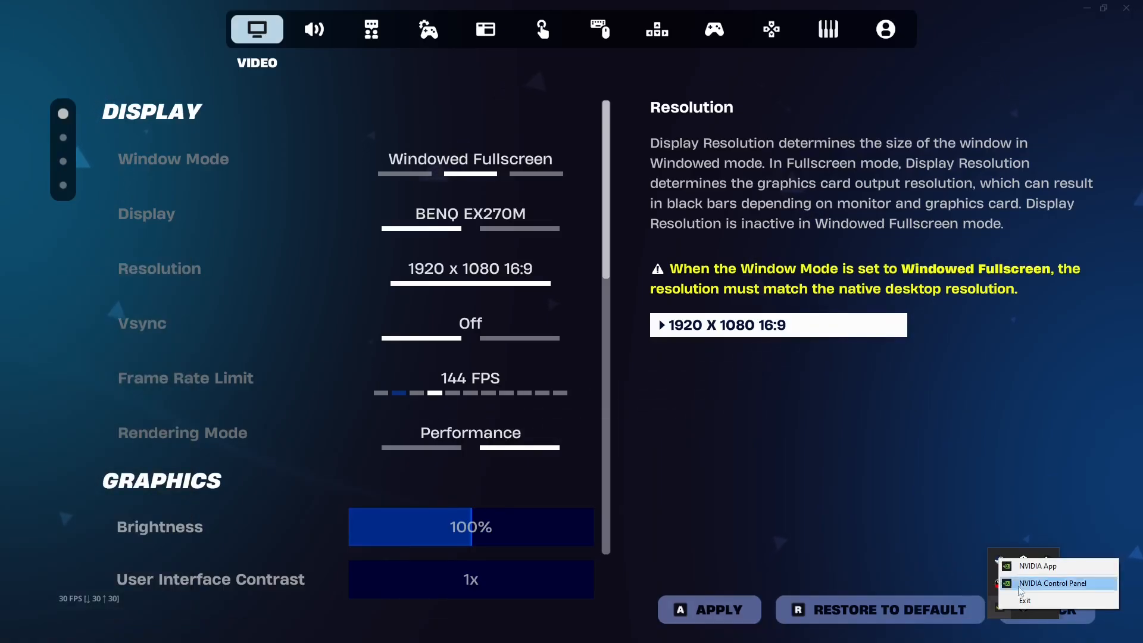
pyautogui.click(1039, 566)
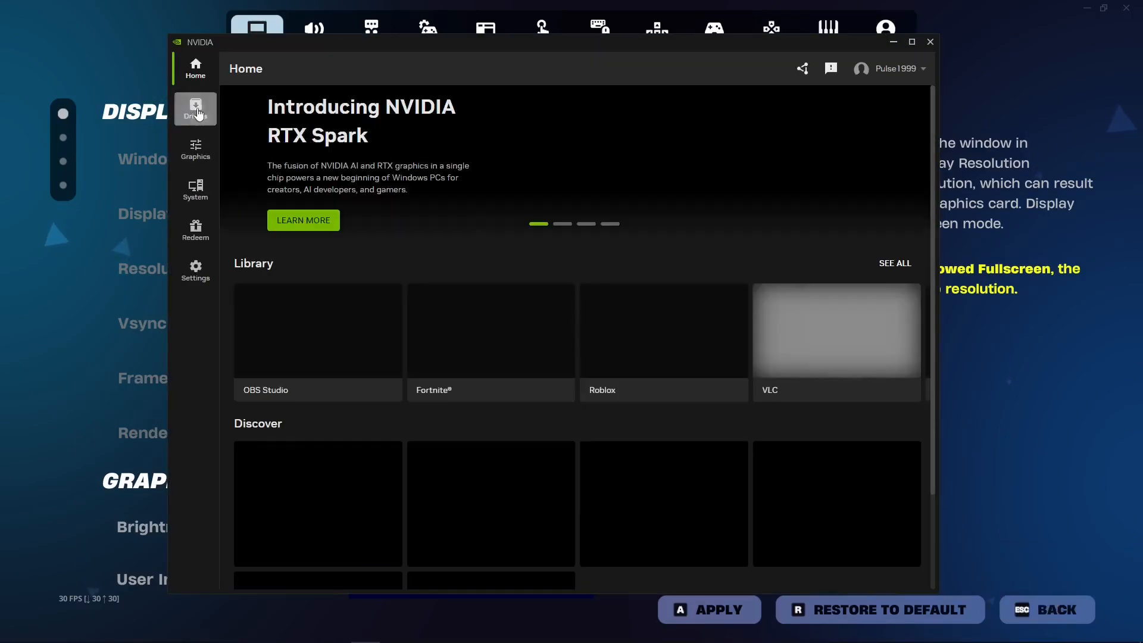
pyautogui.click(197, 112)
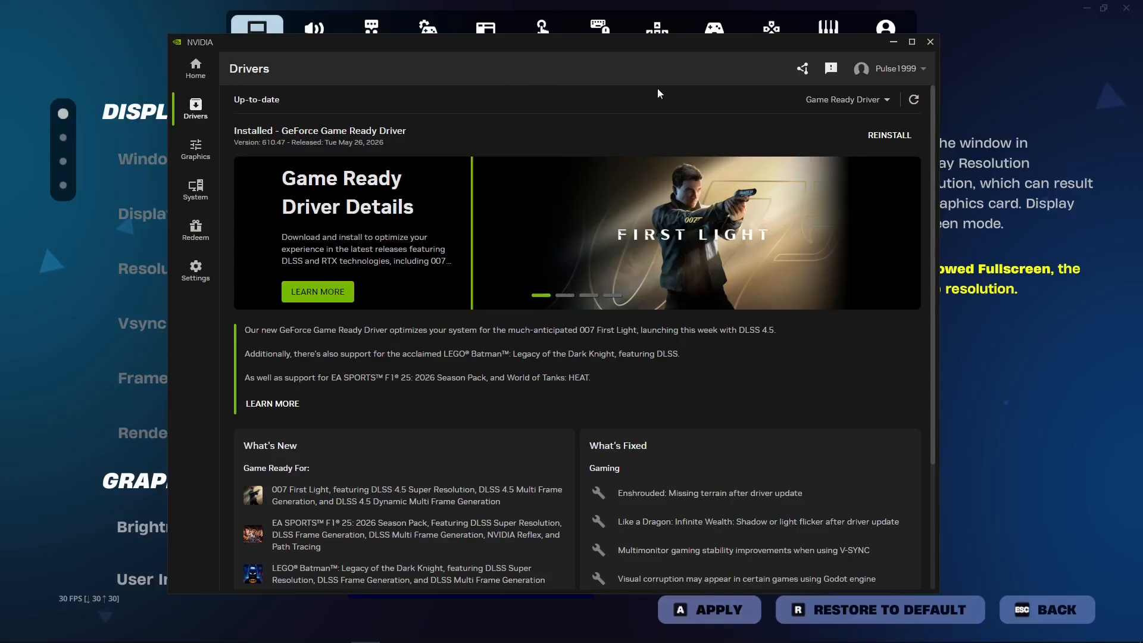
pyautogui.click(914, 100)
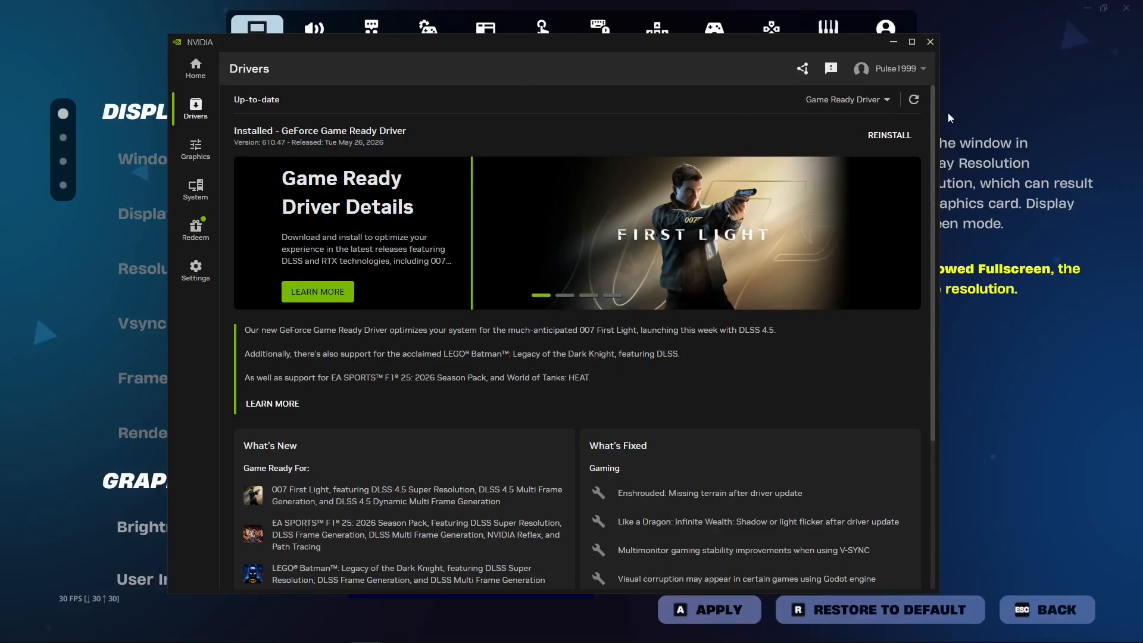
pyautogui.click(931, 42)
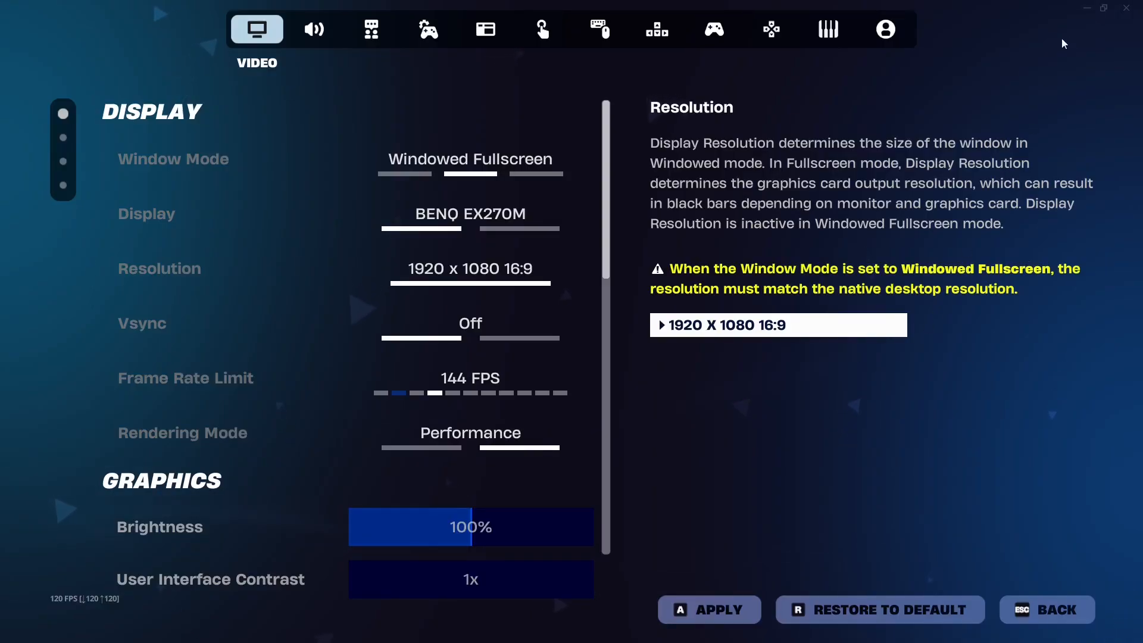
# Minimize the game and open Command Prompt as administrator.
pyautogui.click(1083, 9)
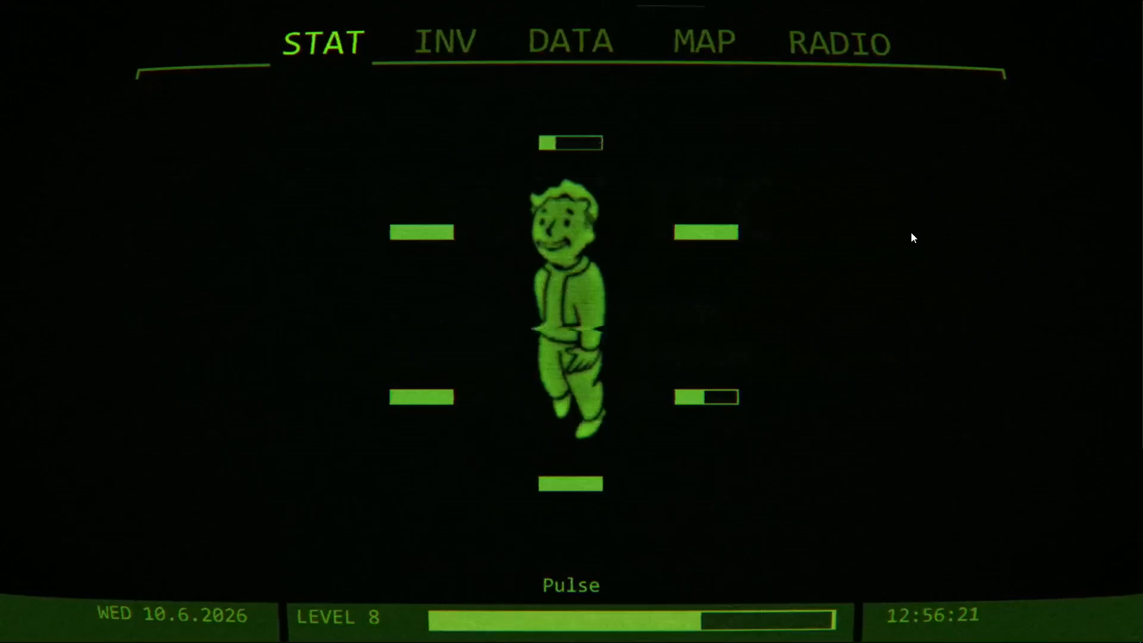
pyautogui.press('super')
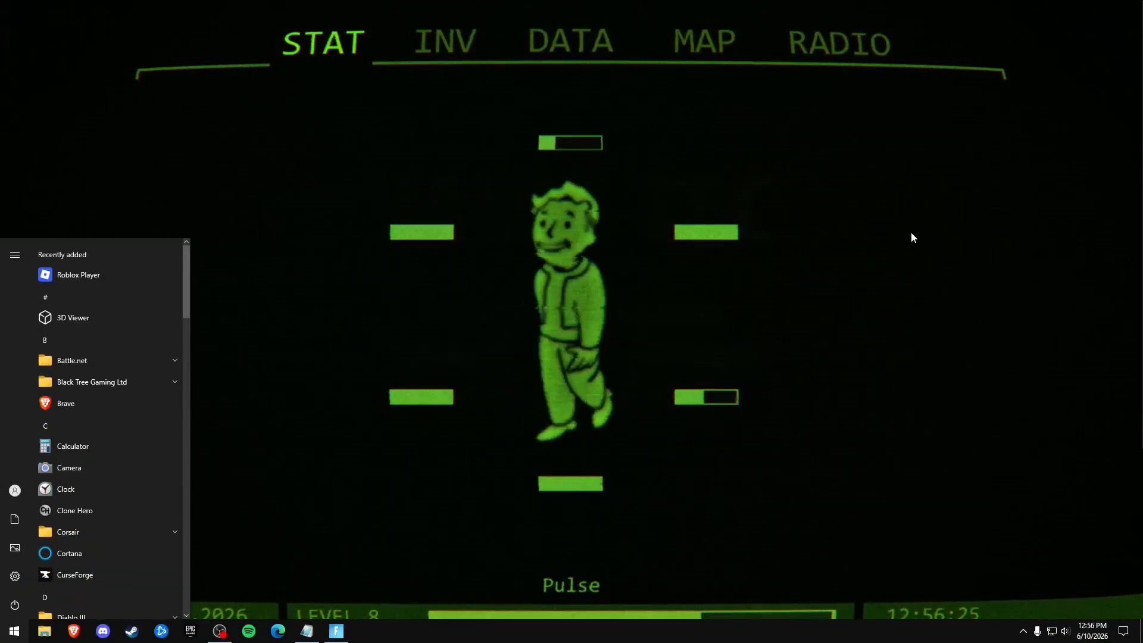
pyautogui.press('super')
pyautogui.write('cmd')
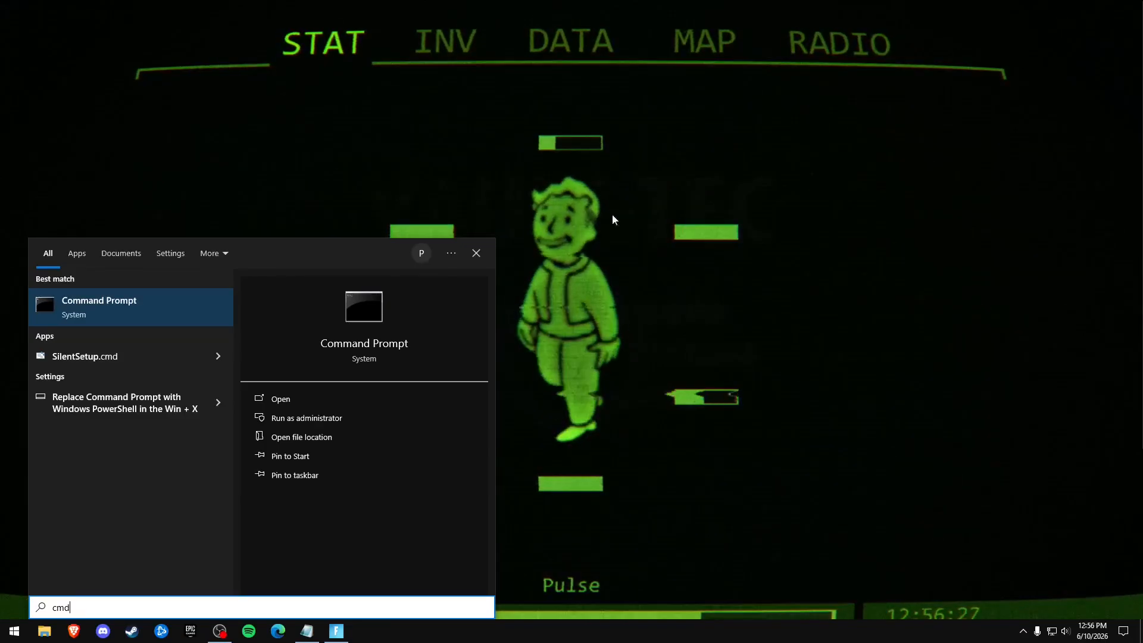
pyautogui.rightClick(130, 298)
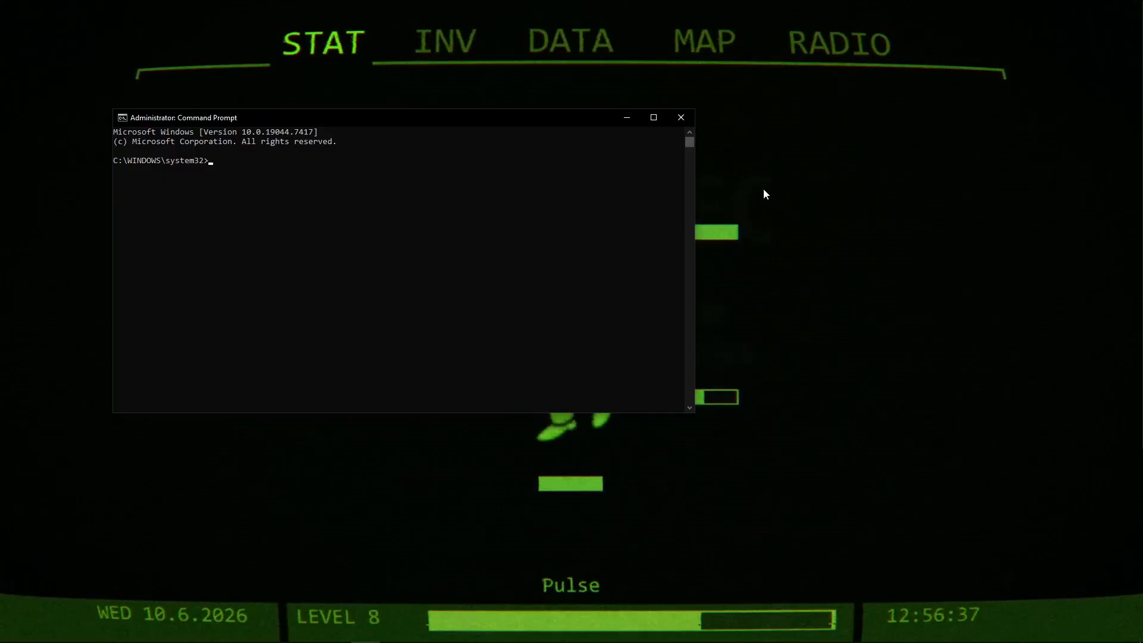
# Run the system file check with the command sfc/scannow.
pyautogui.write('sf')
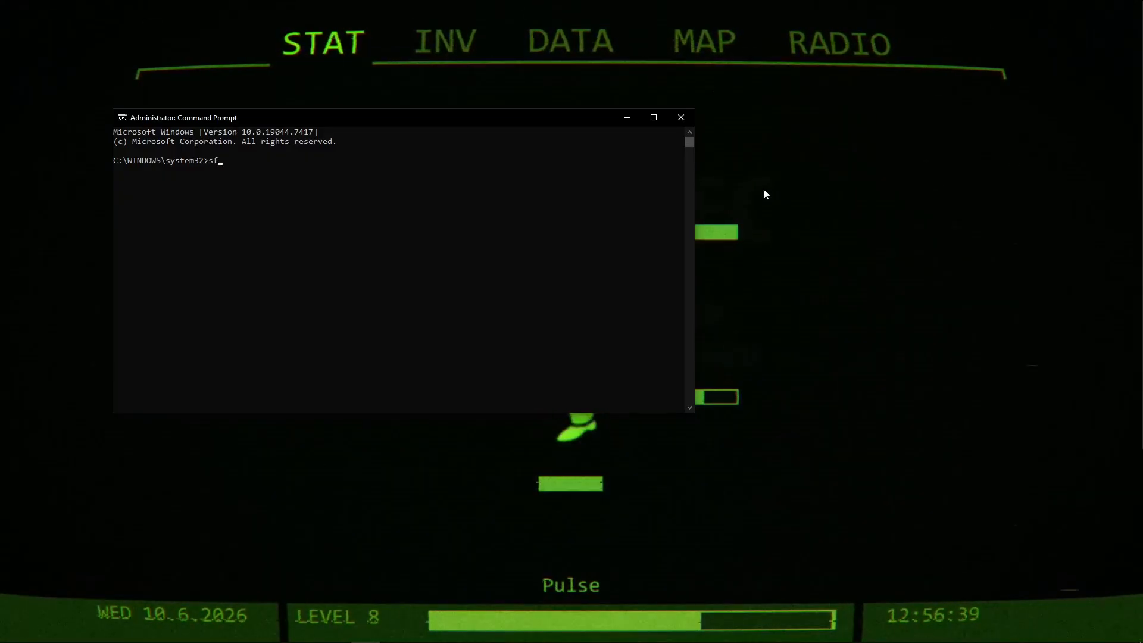
pyautogui.write('c/scannow')
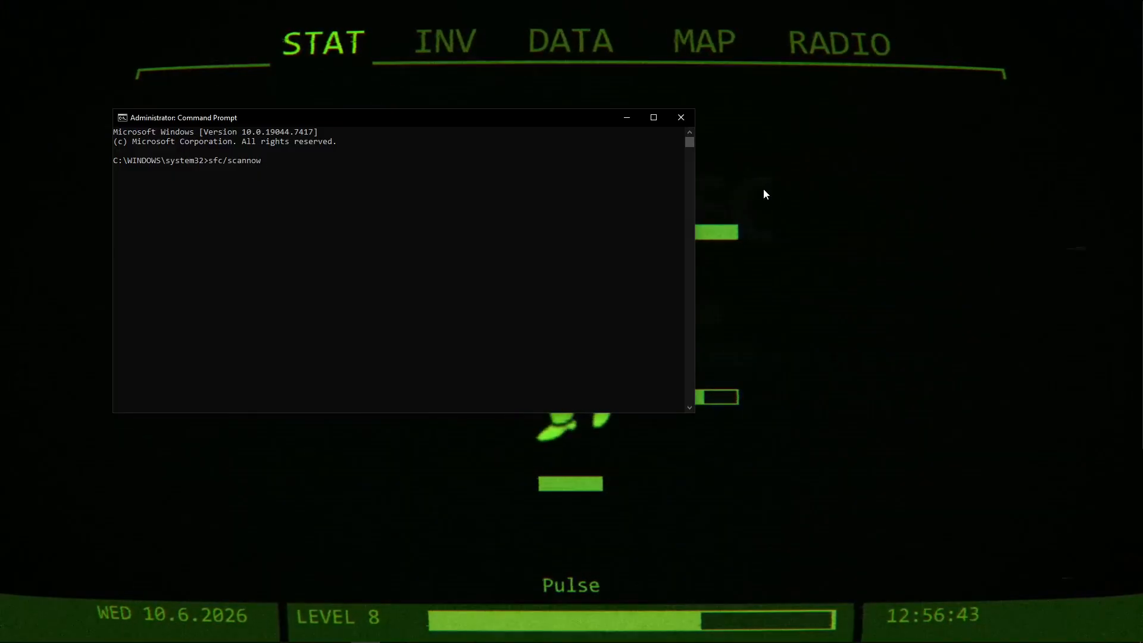
pyautogui.press('Return')
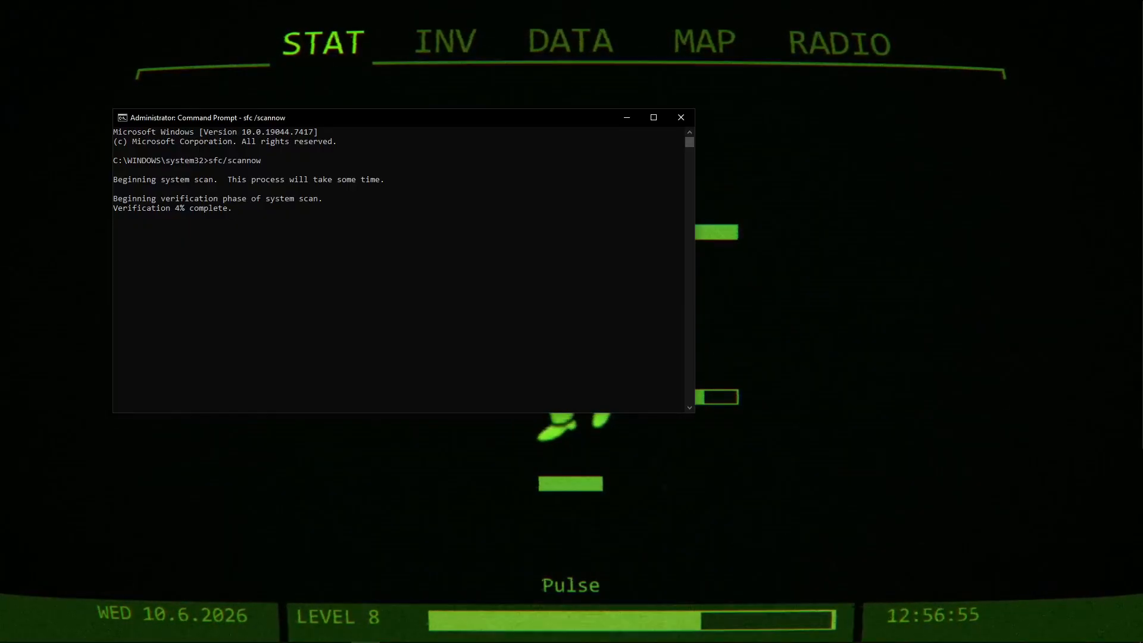
pyautogui.hotkey('alt', 'Tab')
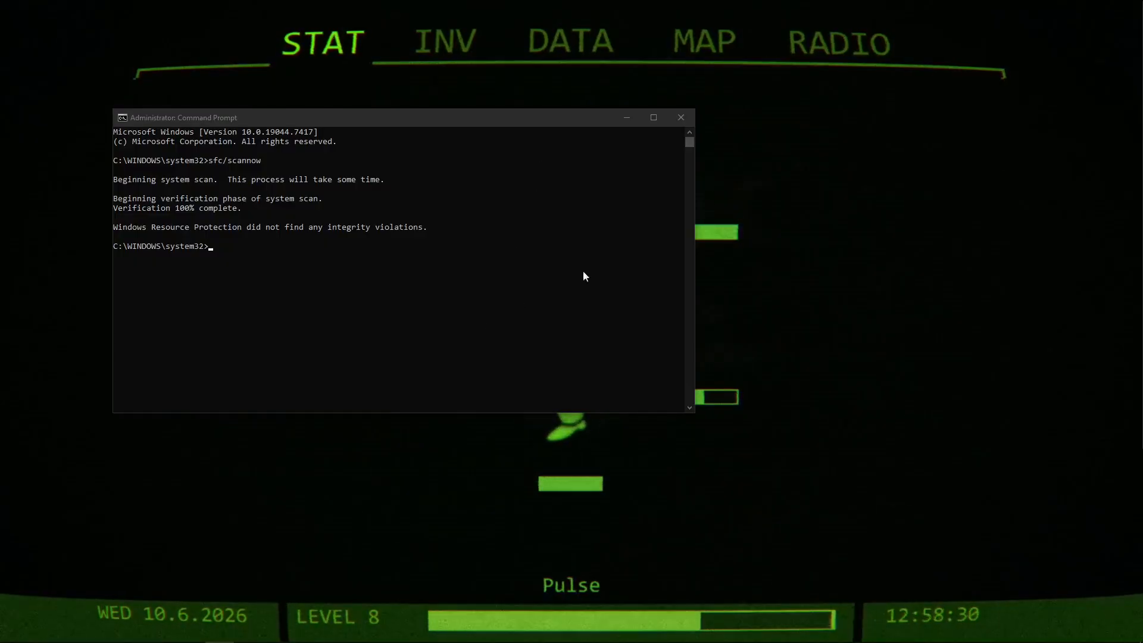
# Close the finished Command Prompt window and open a new one as administrator.
pyautogui.click(682, 120)
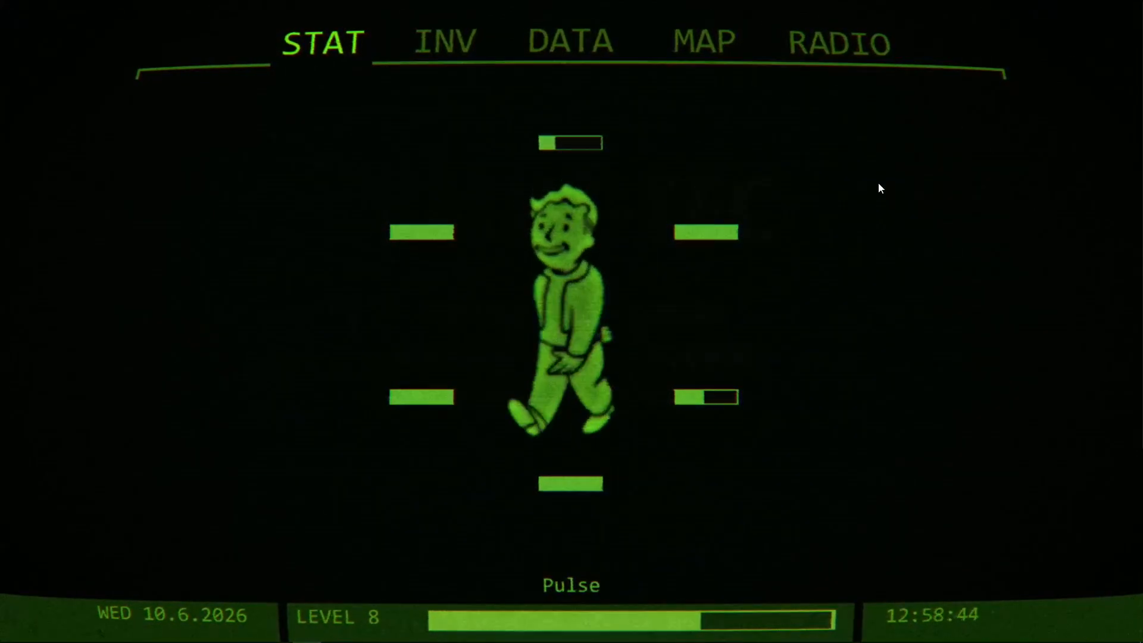
pyautogui.press('super')
pyautogui.write('cmd')
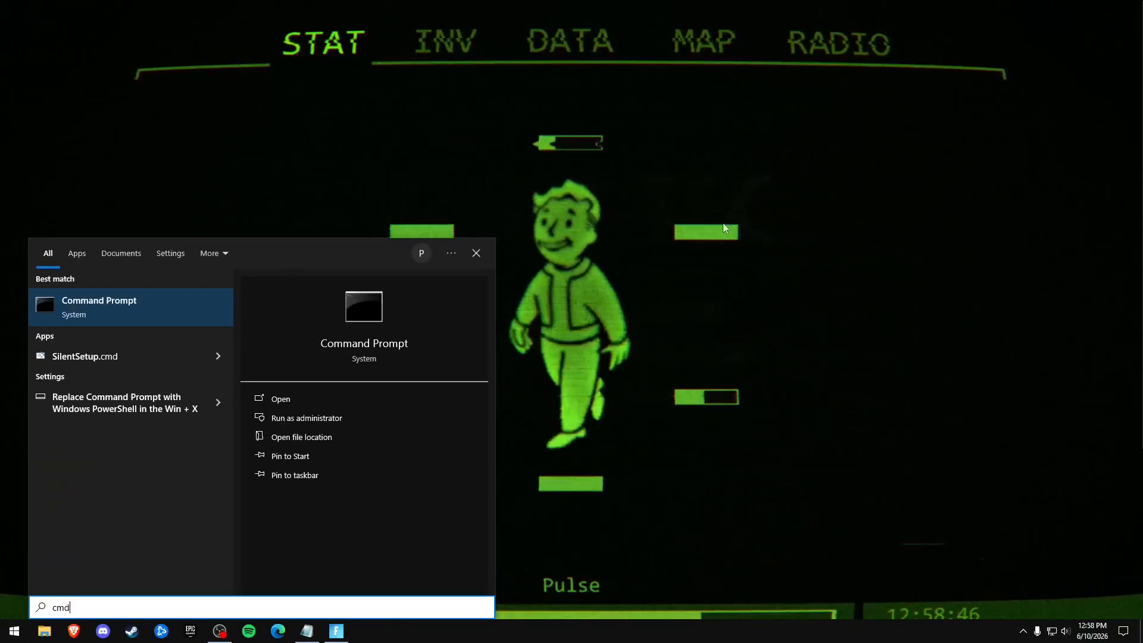
pyautogui.click(113, 305)
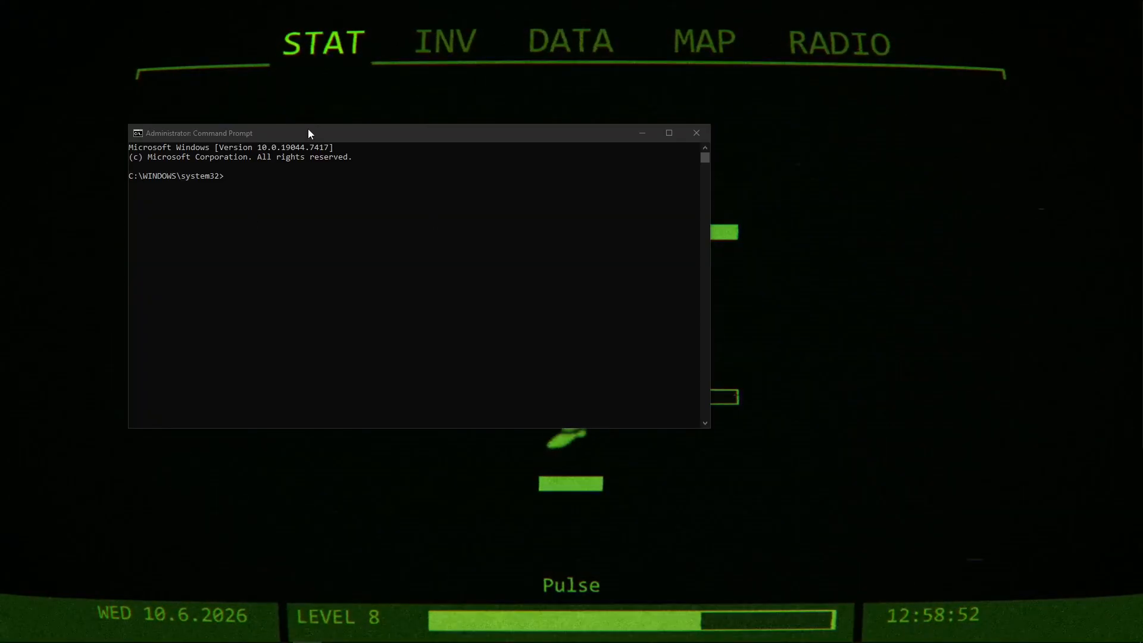
pyautogui.click(308, 133)
# Check the drive letter in File Explorer, run chkdsk C: /f, and answer y to schedule the disk check for the next restart.
pyautogui.write('chkdsk C: /f')
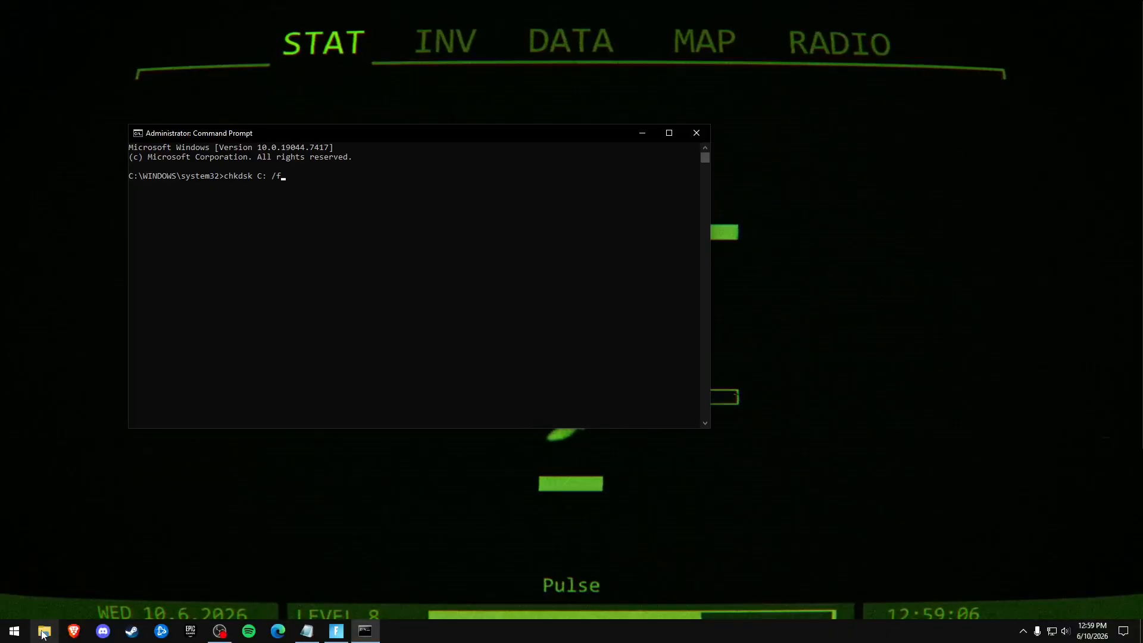
pyautogui.click(44, 635)
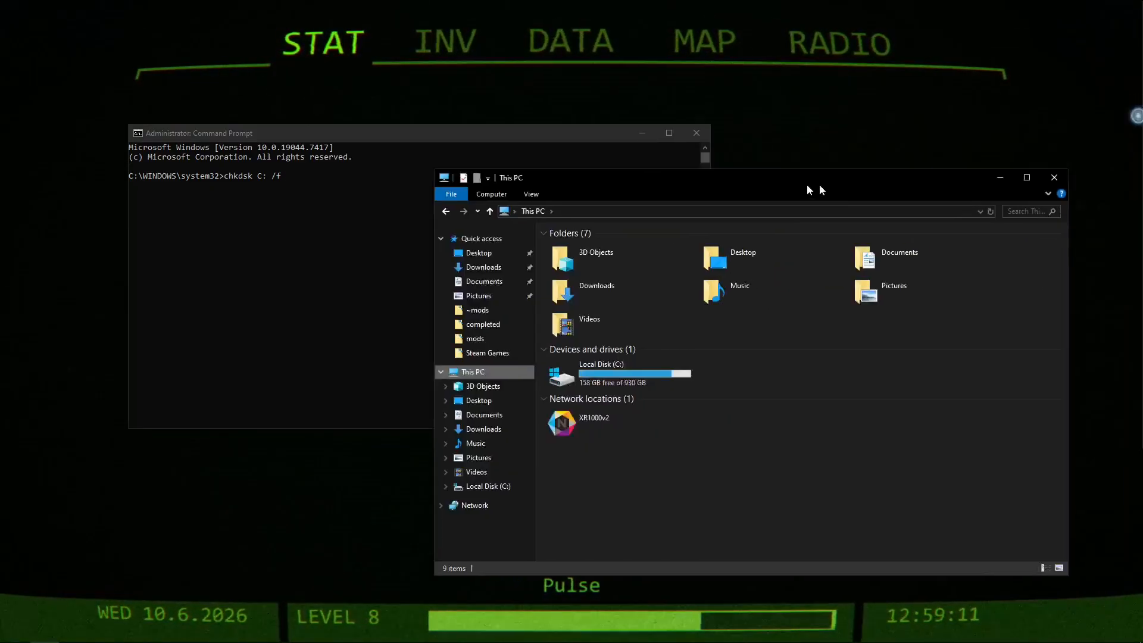
pyautogui.moveTo(806, 184); pyautogui.dragTo(689, 87)
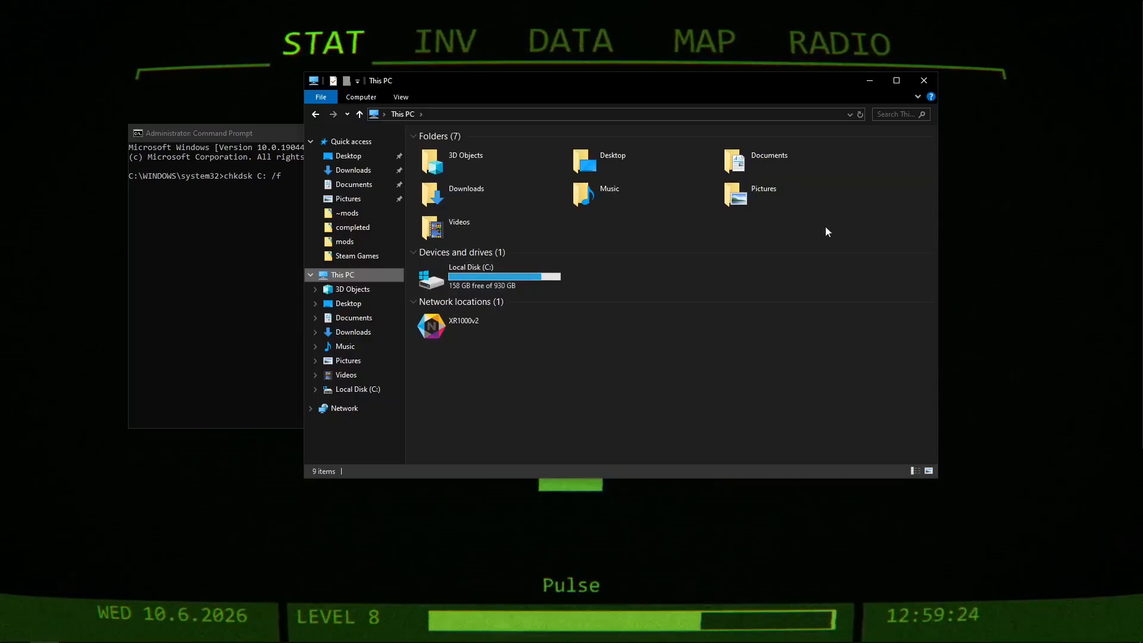
pyautogui.click(925, 82)
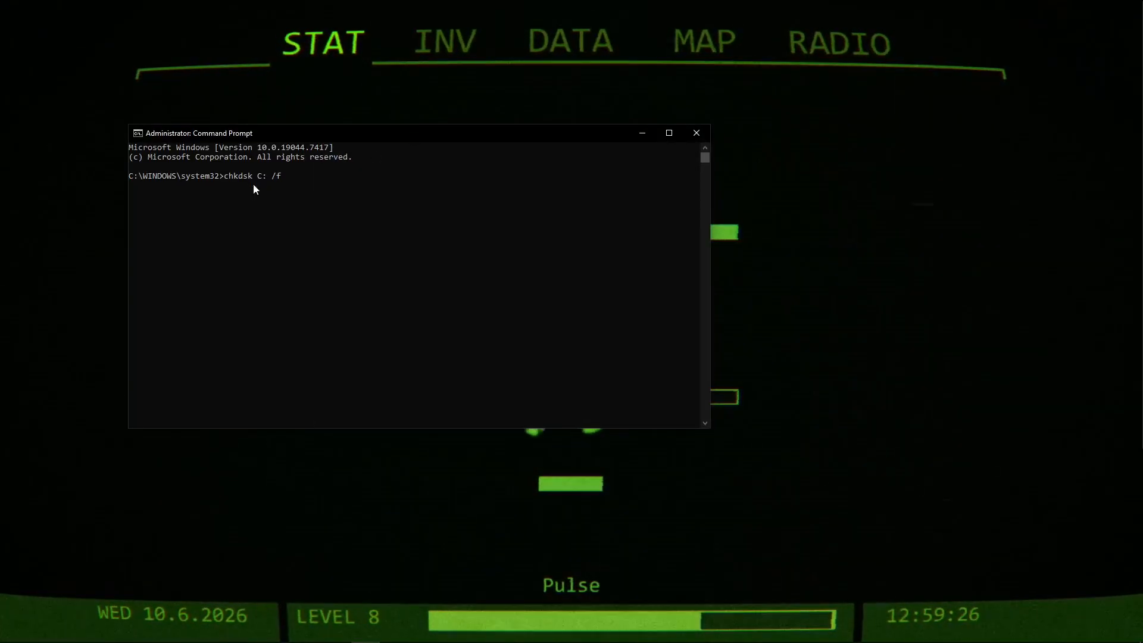
pyautogui.press('Return')
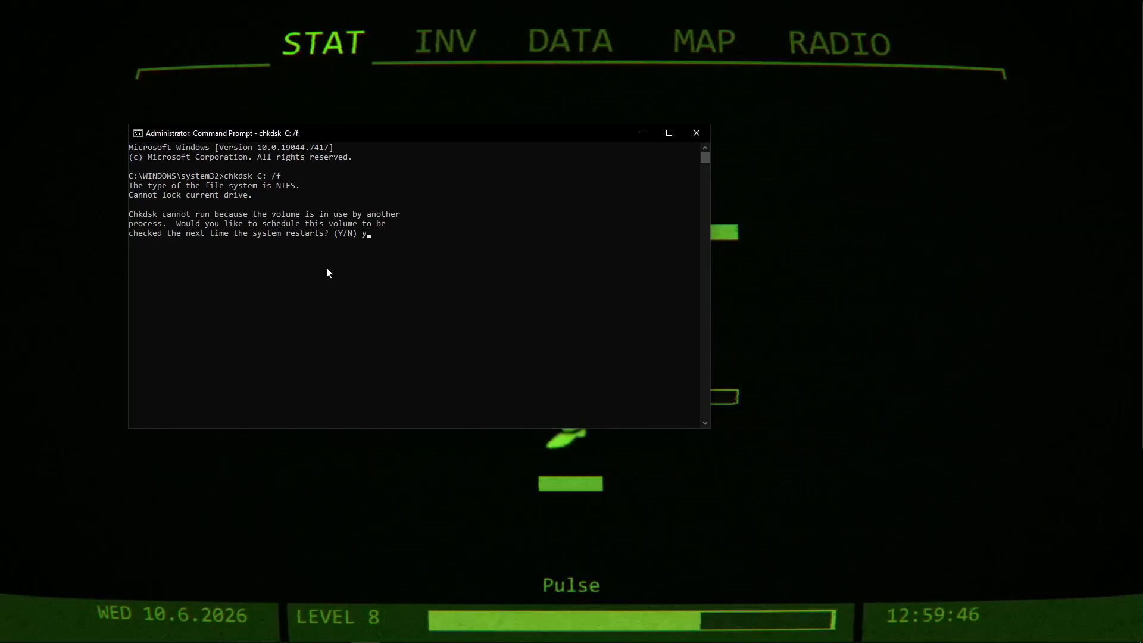
pyautogui.press('Return')
# Try to run the command \DISM /Online /Cleanup-Image /RestoreHealth.
pyautogui.write('\\')
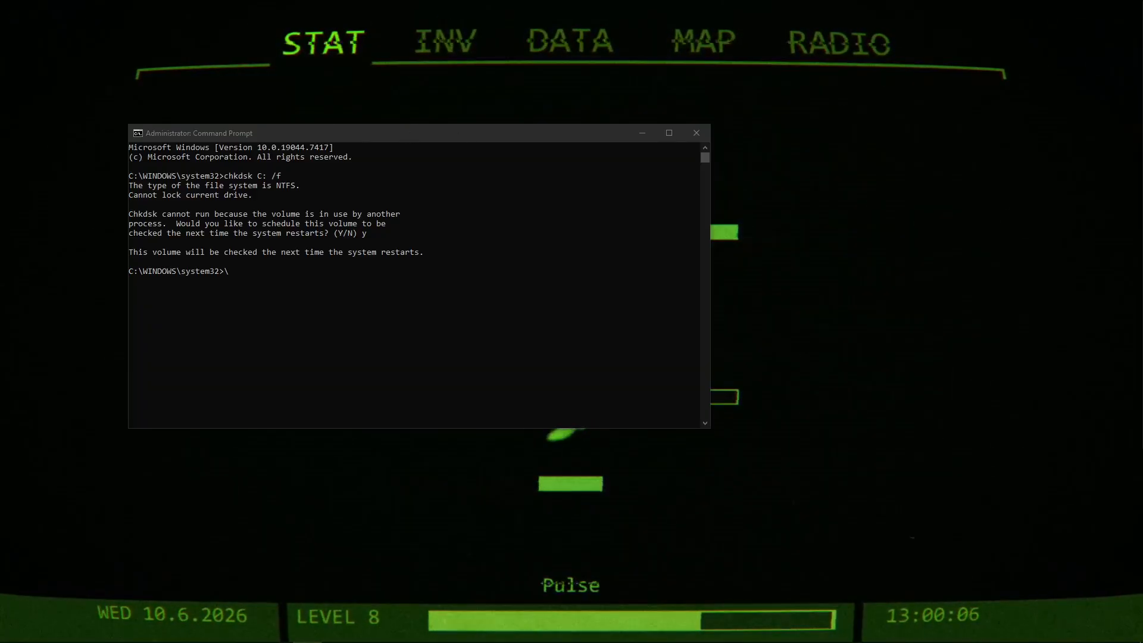
pyautogui.click(403, 132)
pyautogui.write('\\')
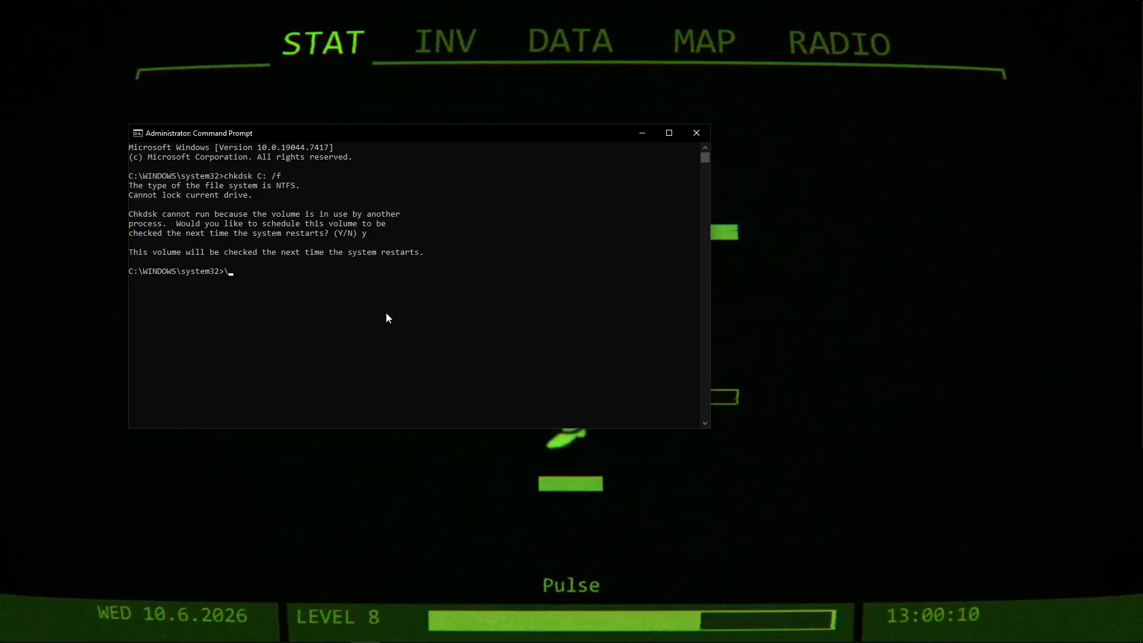
pyautogui.write('DISM /Online /Cleanup-Image /RestoreHealth')
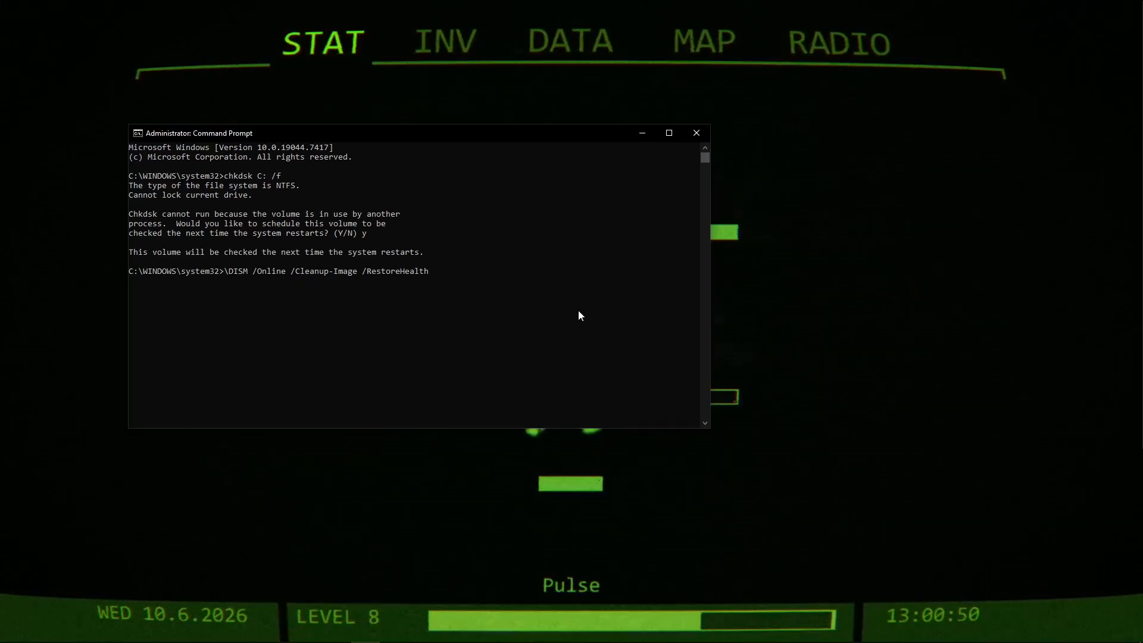
pyautogui.press('Return')
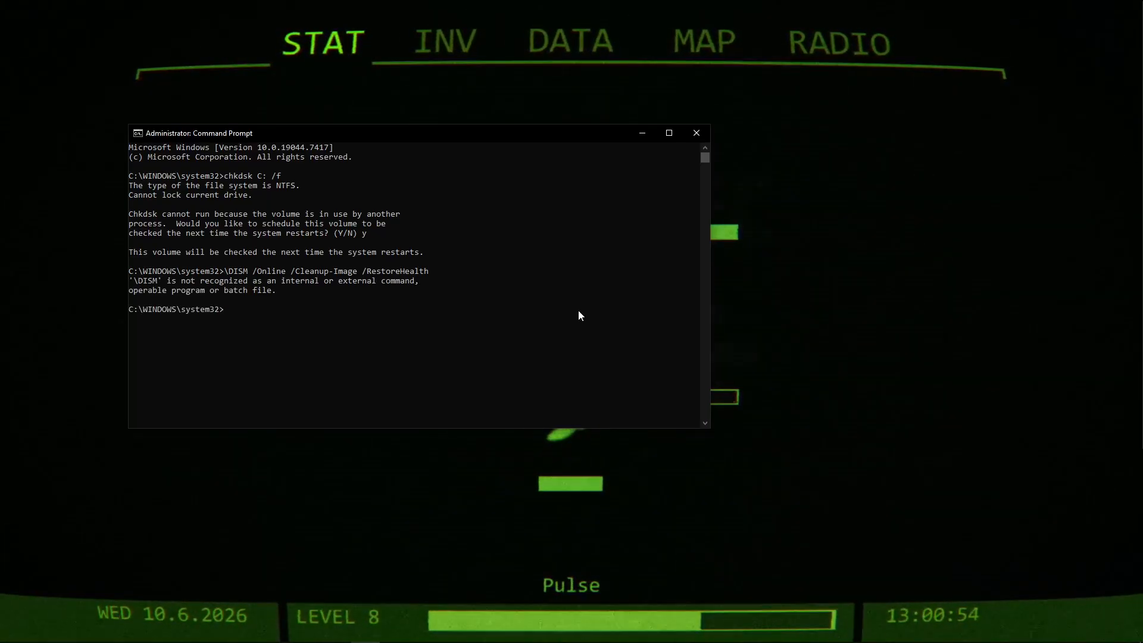
pyautogui.press('Return')
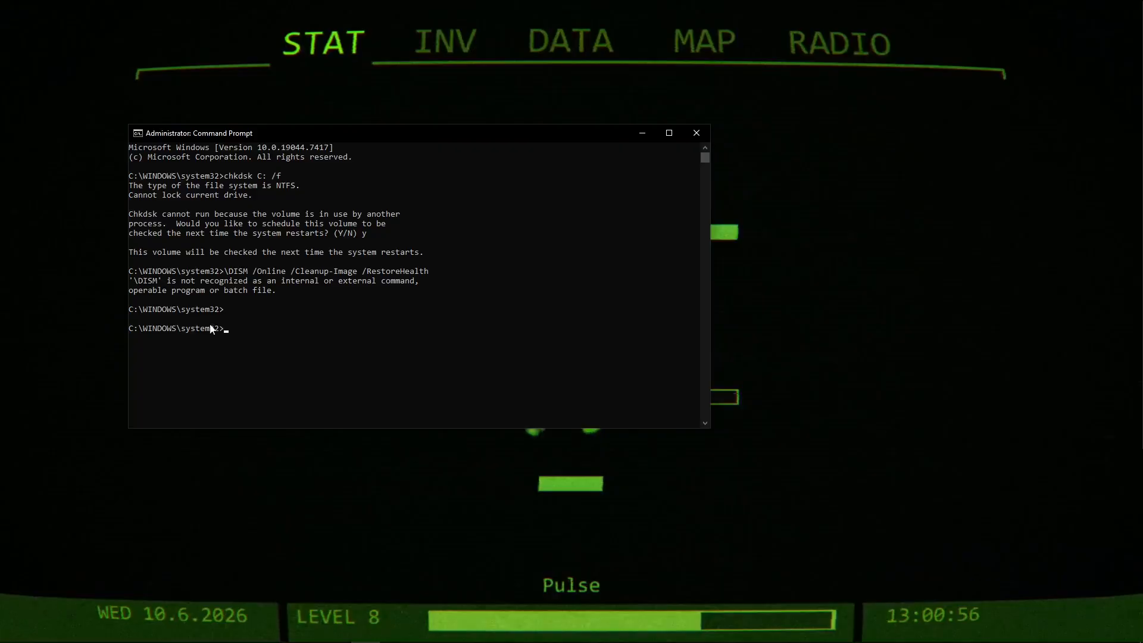
# Repair the Windows image with DISM /Online /Cleanup-Image /RestoreHealth and close Command Prompt.
pyautogui.hotkey('alt', 'Tab')
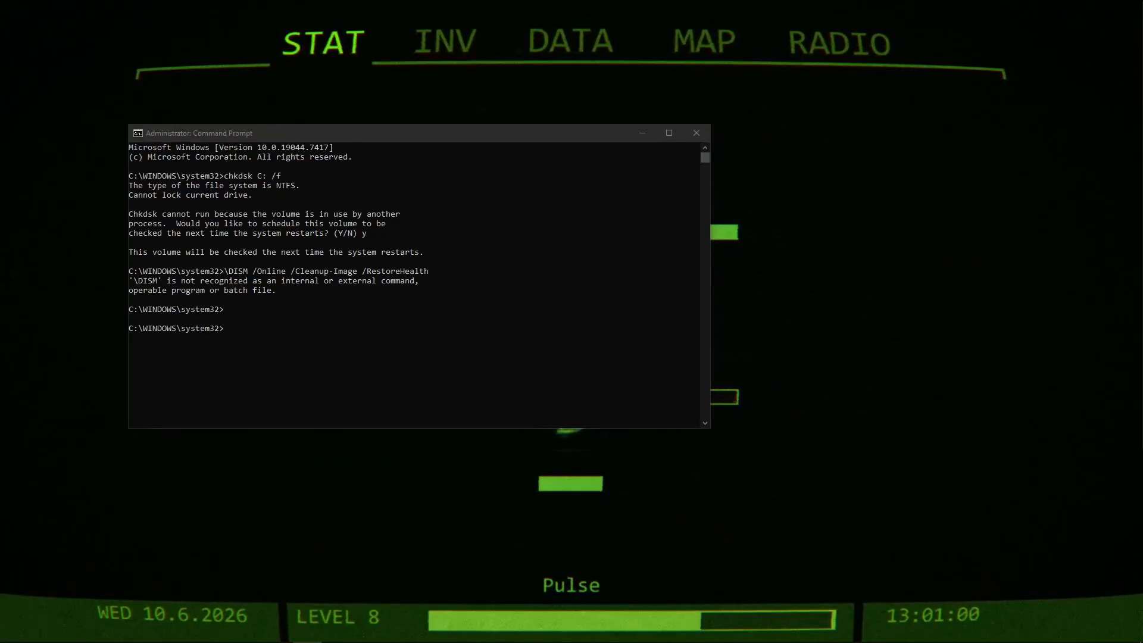
pyautogui.click(311, 317)
pyautogui.write('DISM /Online /Cleanup-Image /RestoreHealth')
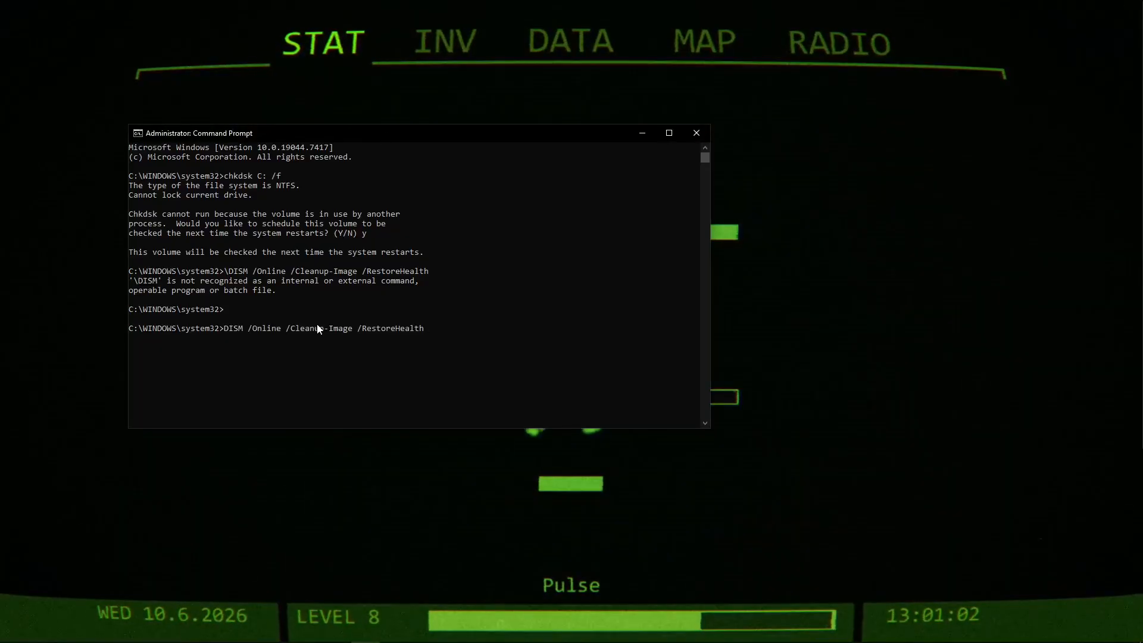
pyautogui.press('Return')
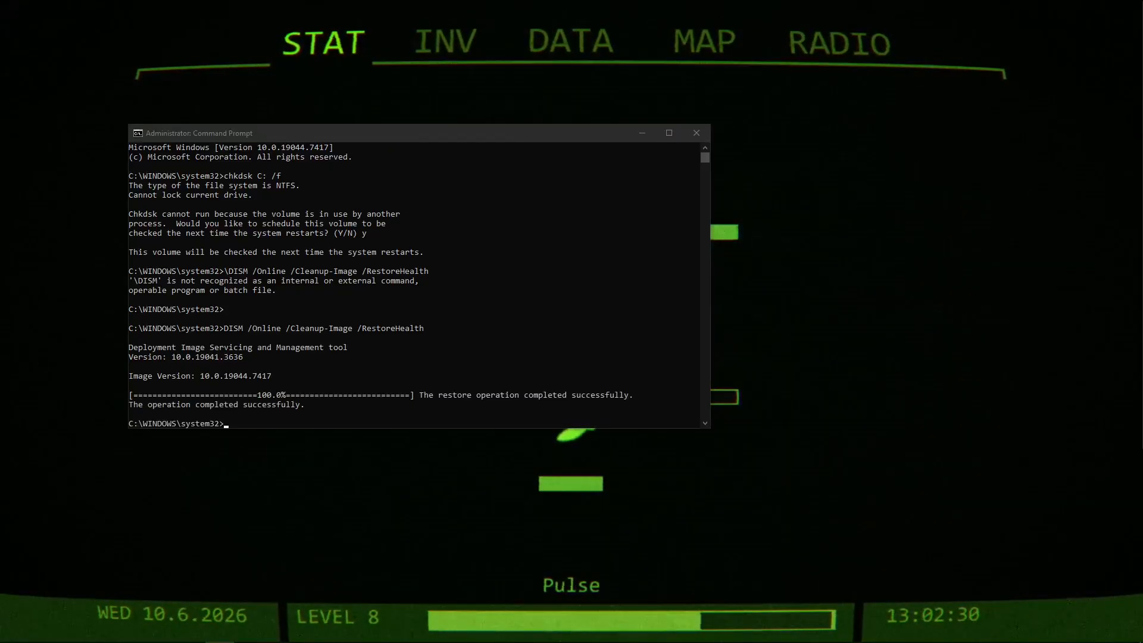
pyautogui.click(423, 133)
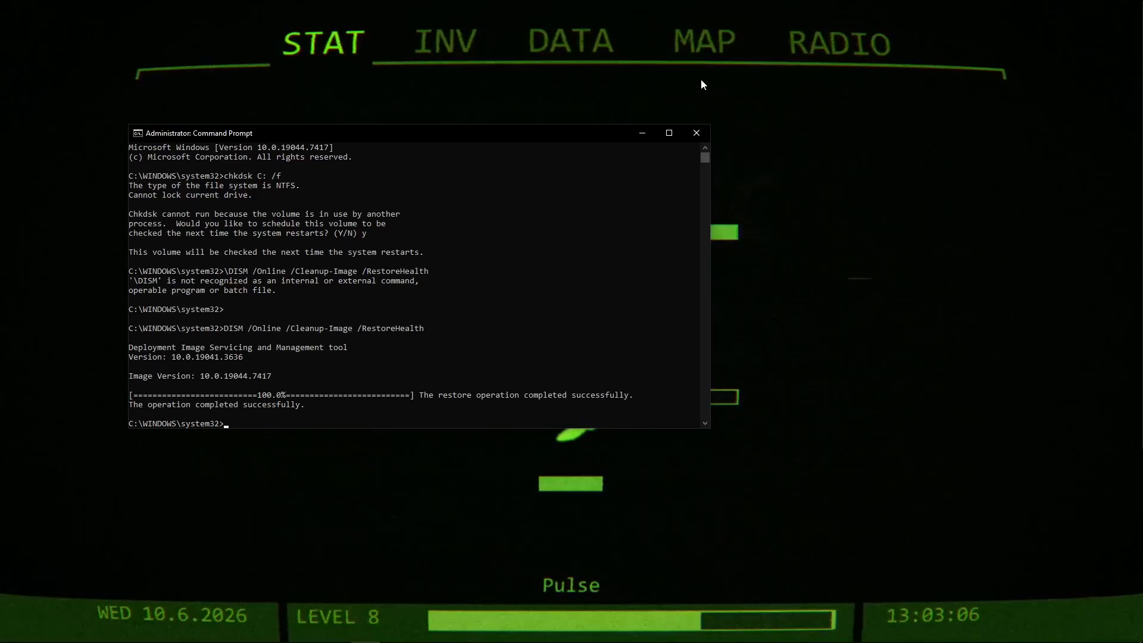
pyautogui.click(696, 133)
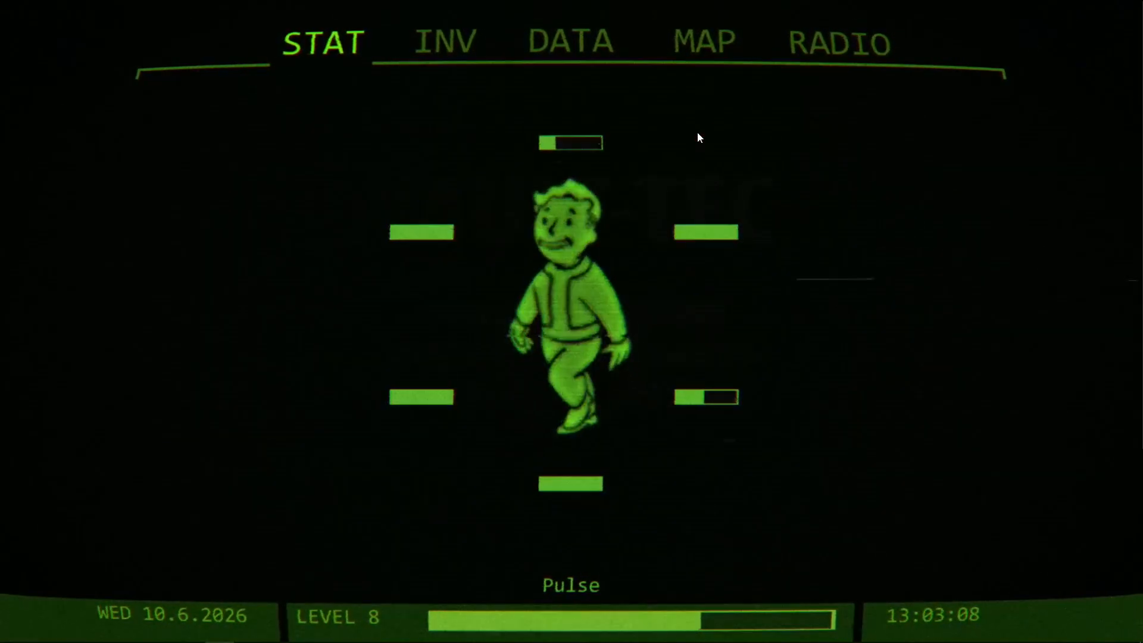
# Open the NVIDIA App and show its global graphics driver settings.
pyautogui.moveTo(308, 637)
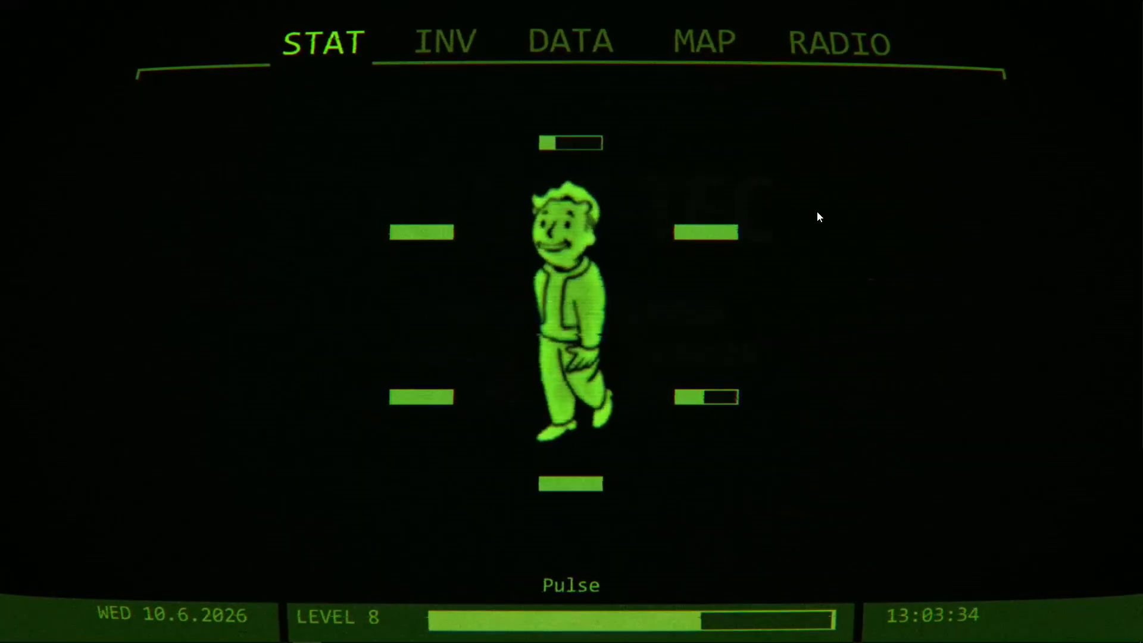
pyautogui.moveTo(998, 631)
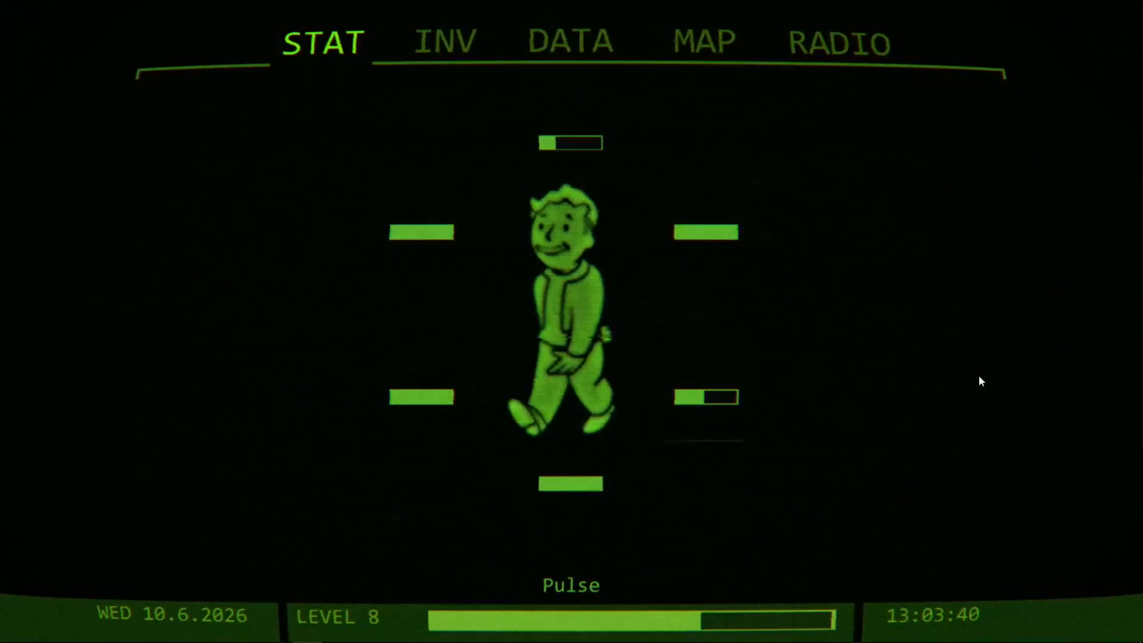
pyautogui.click(1023, 631)
pyautogui.rightClick(1000, 607)
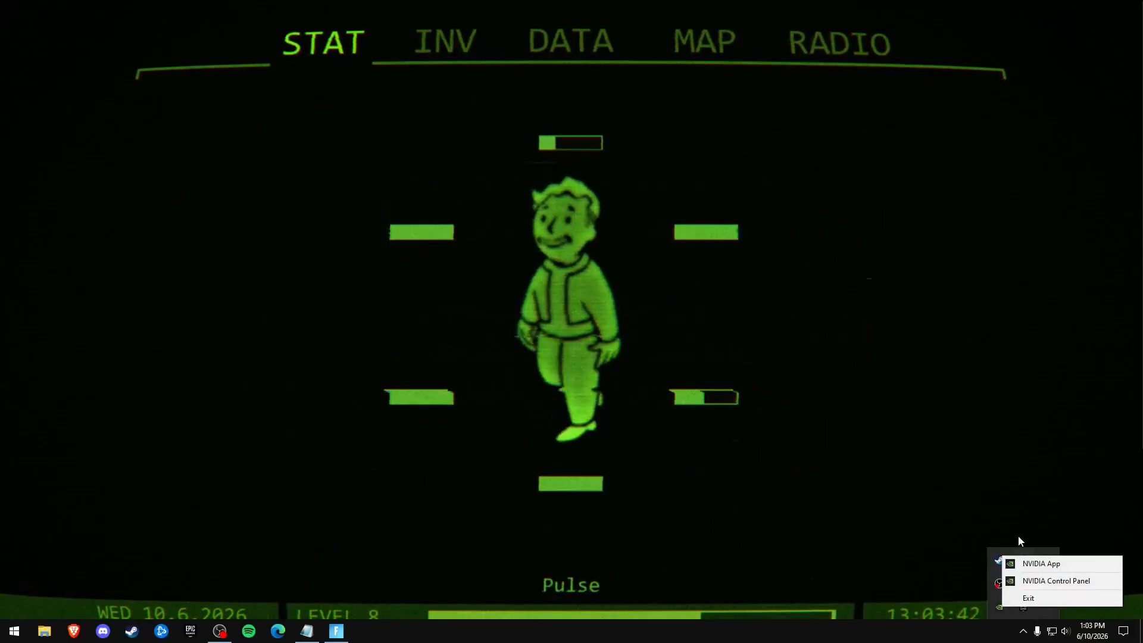
pyautogui.click(1063, 562)
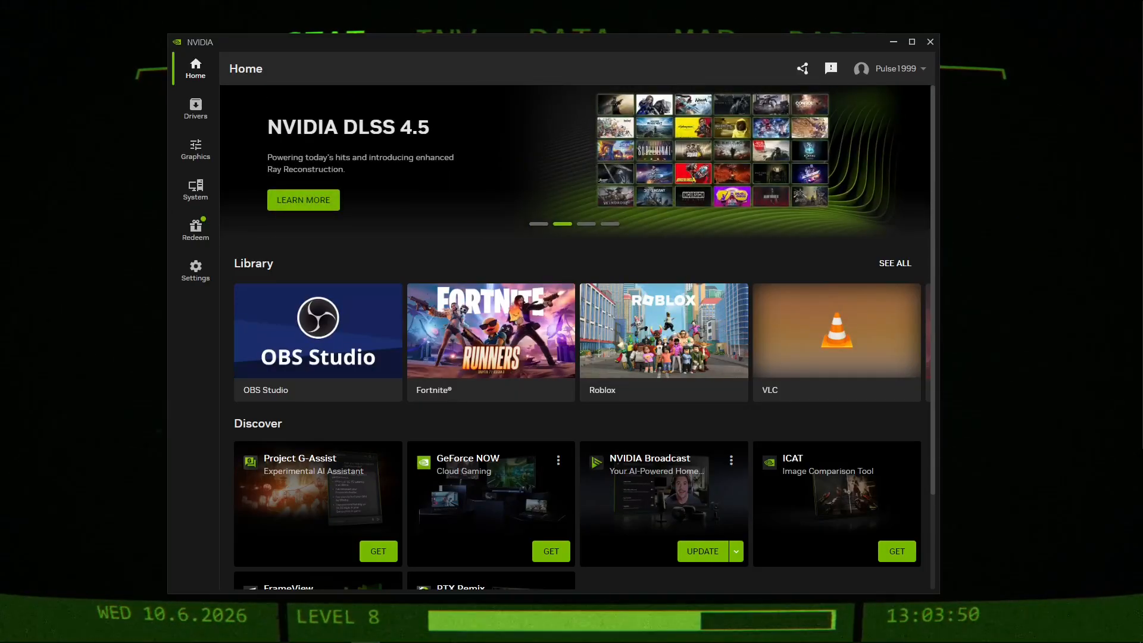
pyautogui.click(195, 150)
pyautogui.click(376, 100)
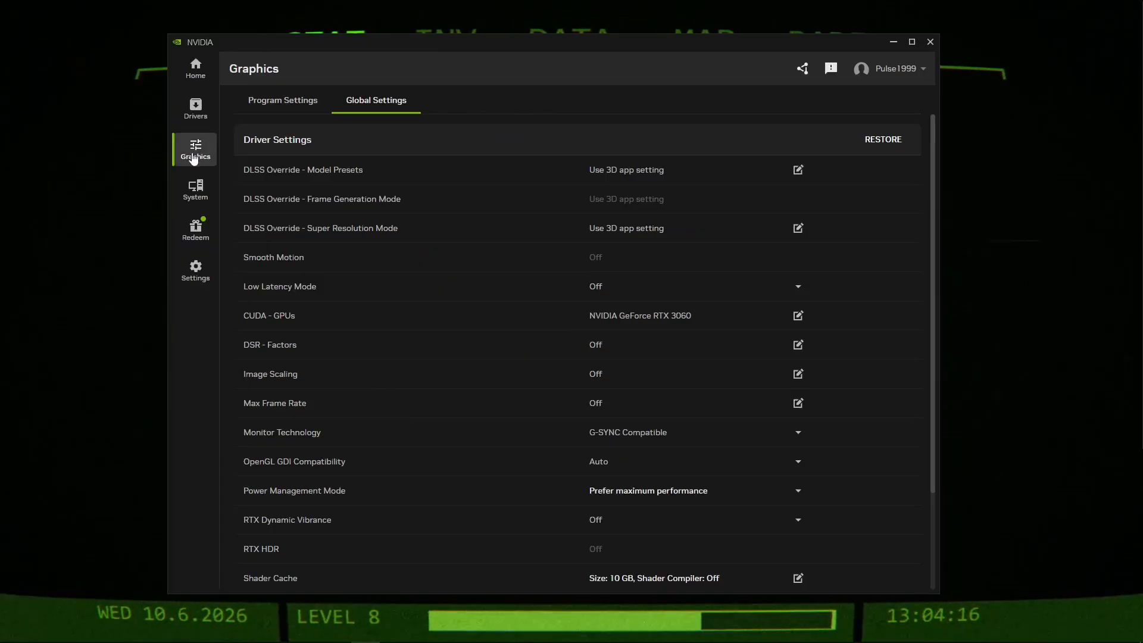
# Review the available Shader Cache sizes in the global settings and cancel the dialog, keeping 10 GB.
pyautogui.scroll(-3, 475, 369)
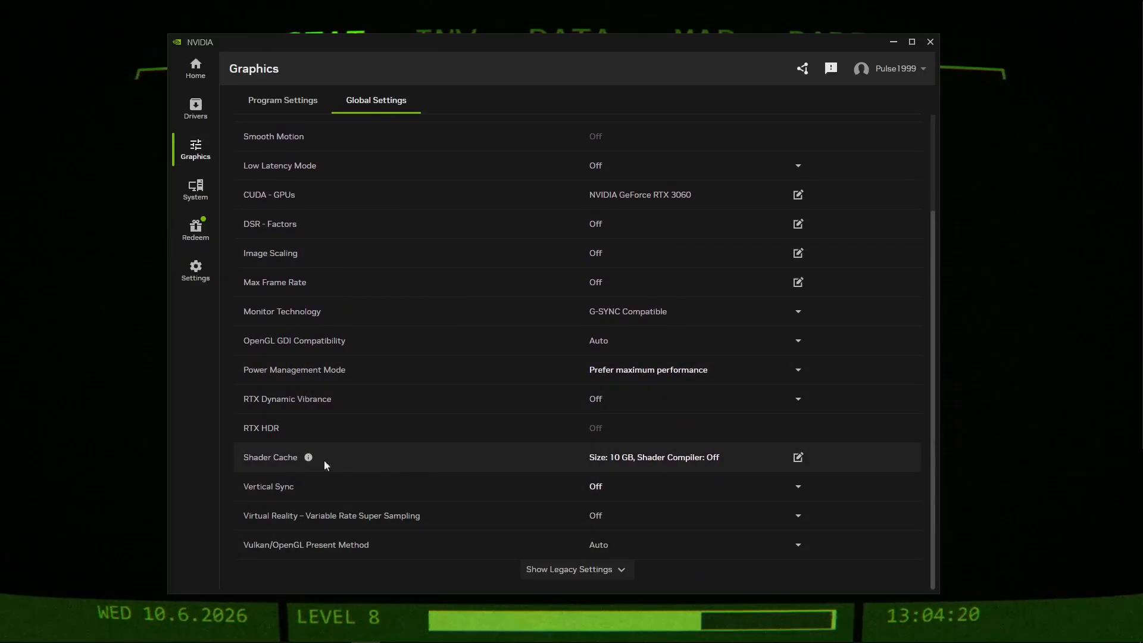
pyautogui.click(665, 457)
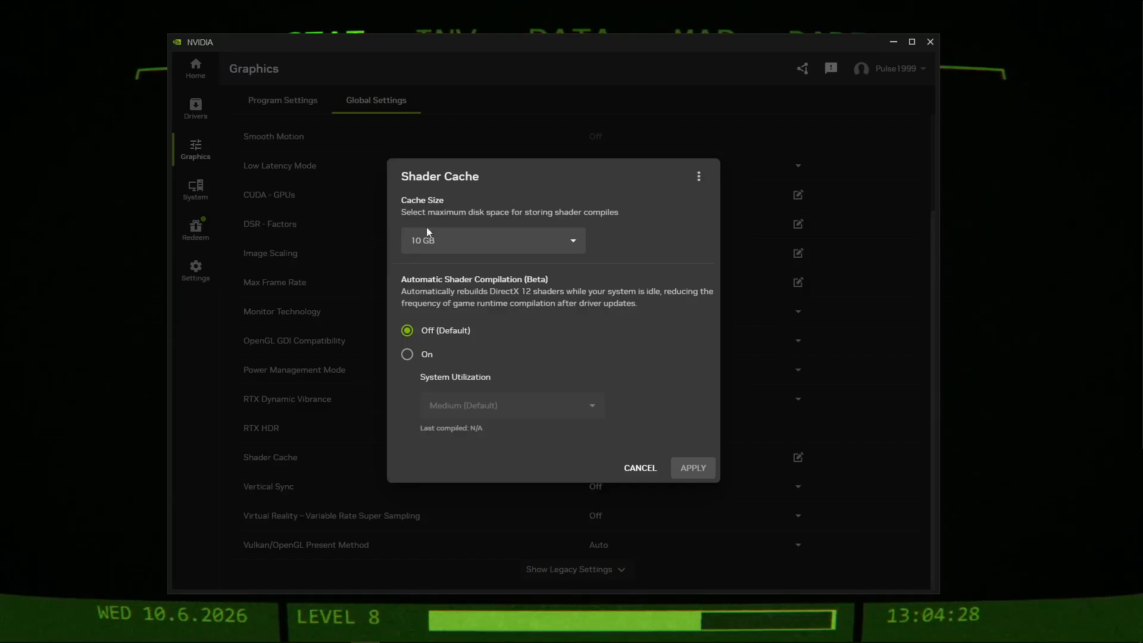
pyautogui.click(420, 241)
pyautogui.click(470, 241)
pyautogui.click(638, 468)
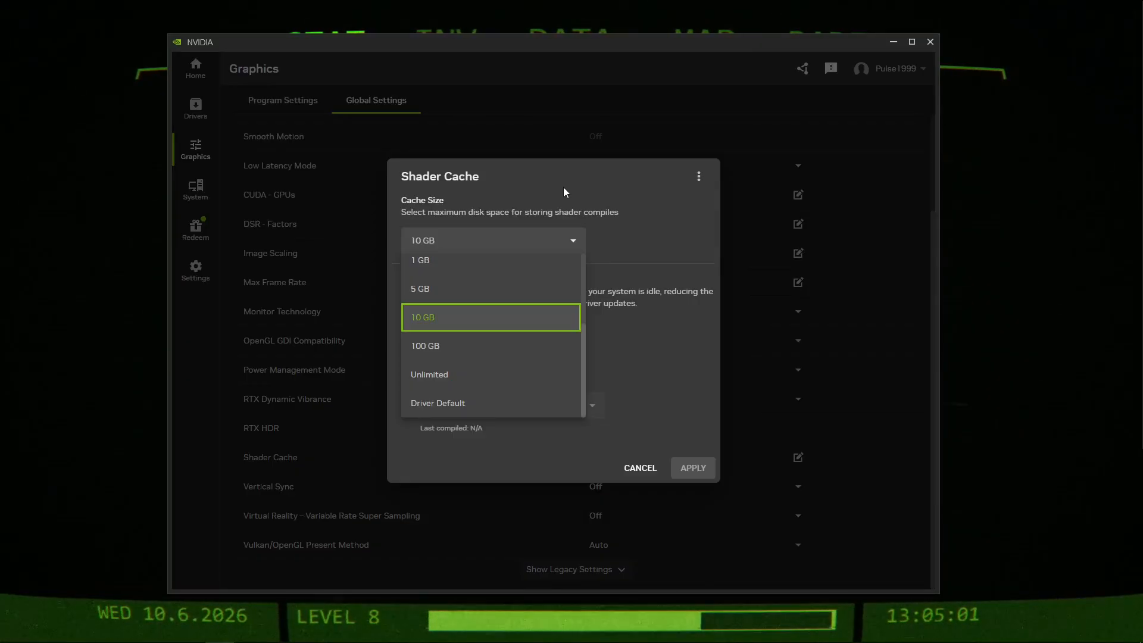
pyautogui.click(563, 187)
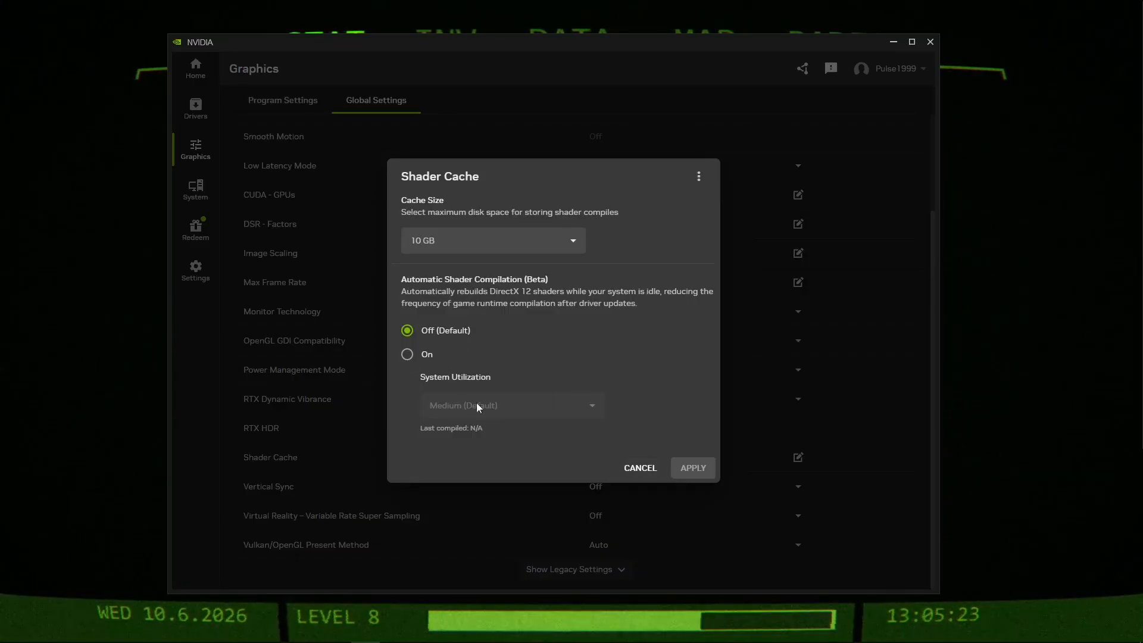
pyautogui.click(640, 468)
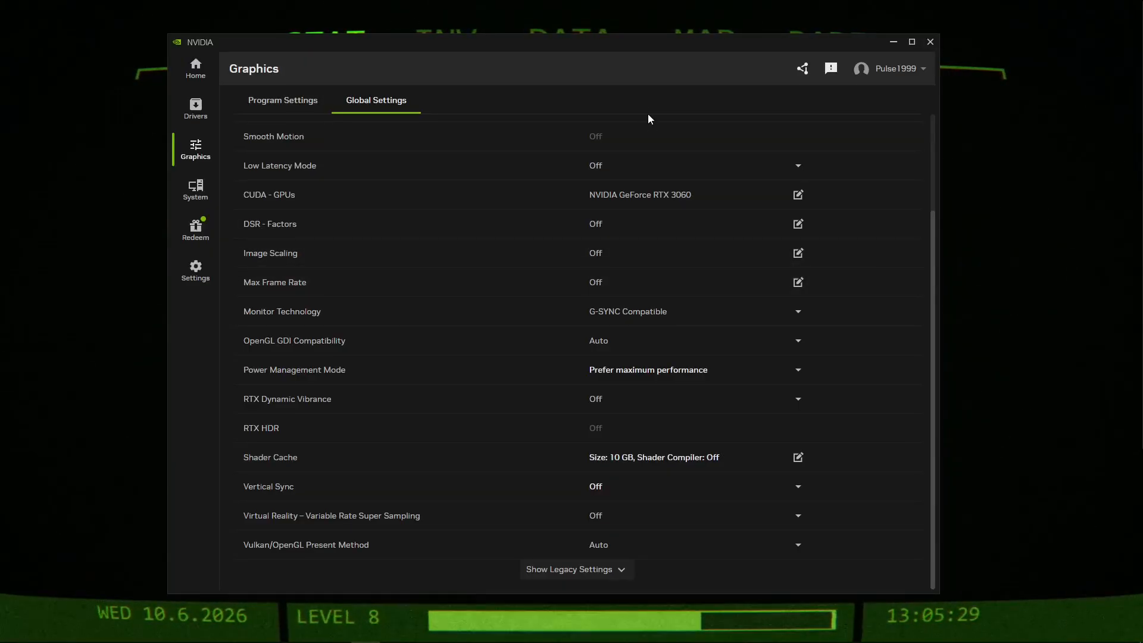
# Select Prefer maximum performance as the global Power Management Mode.
pyautogui.scroll(2, 411, 244)
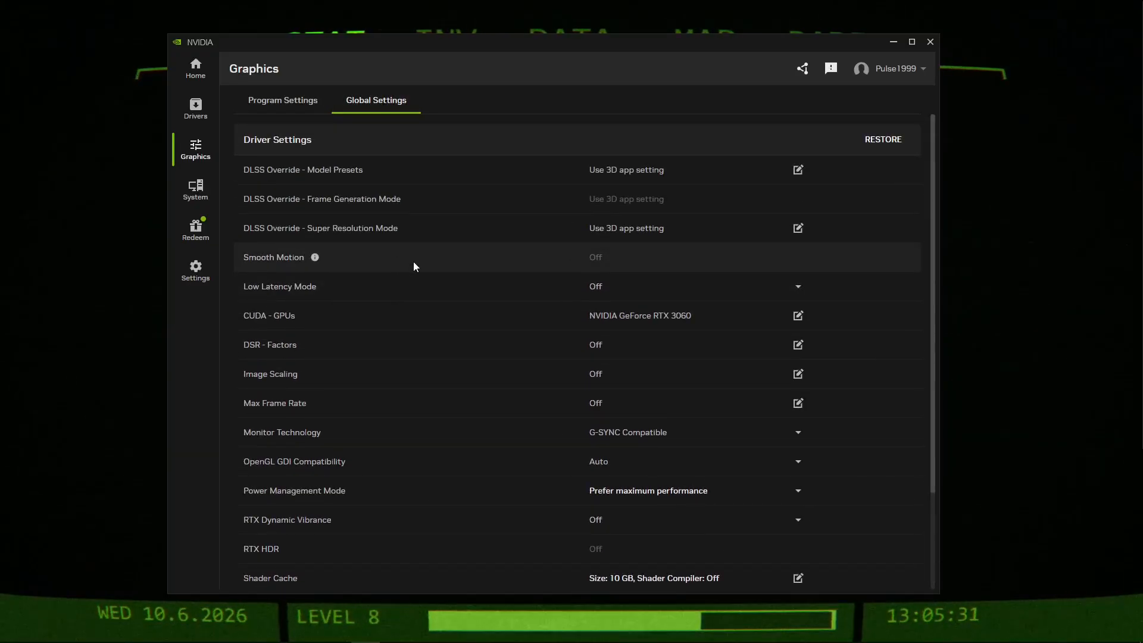
pyautogui.scroll(-2, 429, 255)
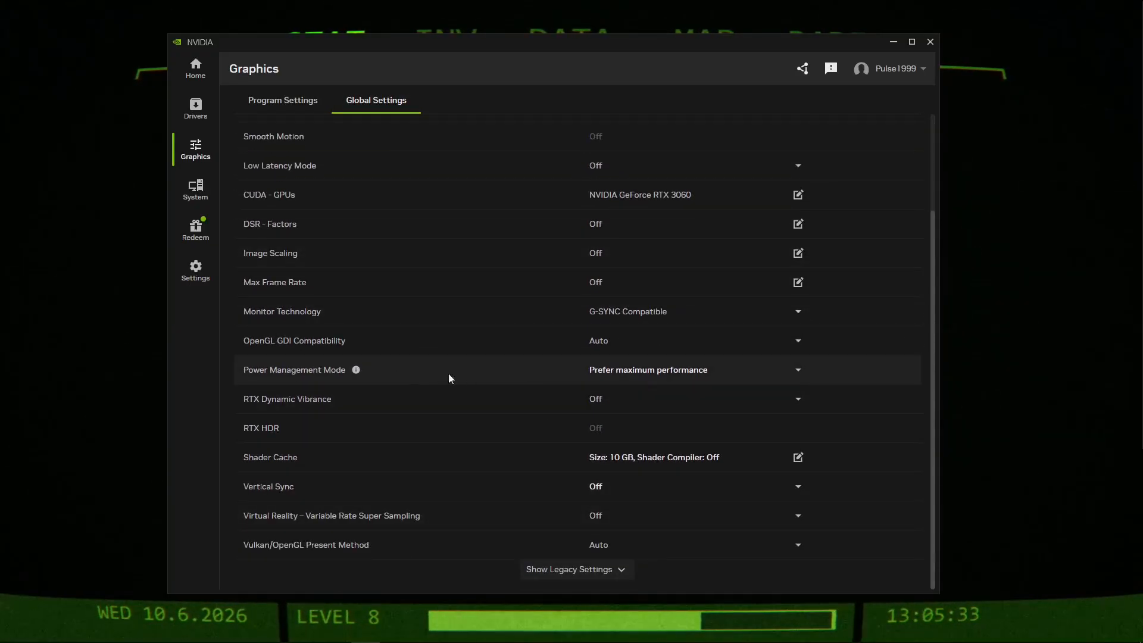
pyautogui.click(624, 379)
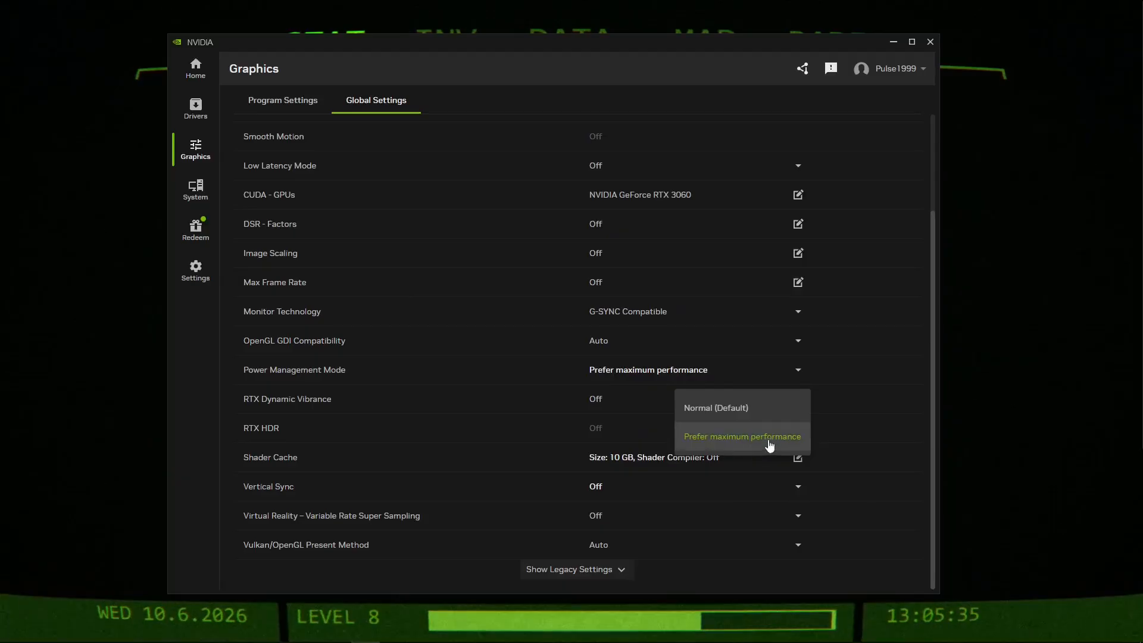
pyautogui.click(745, 445)
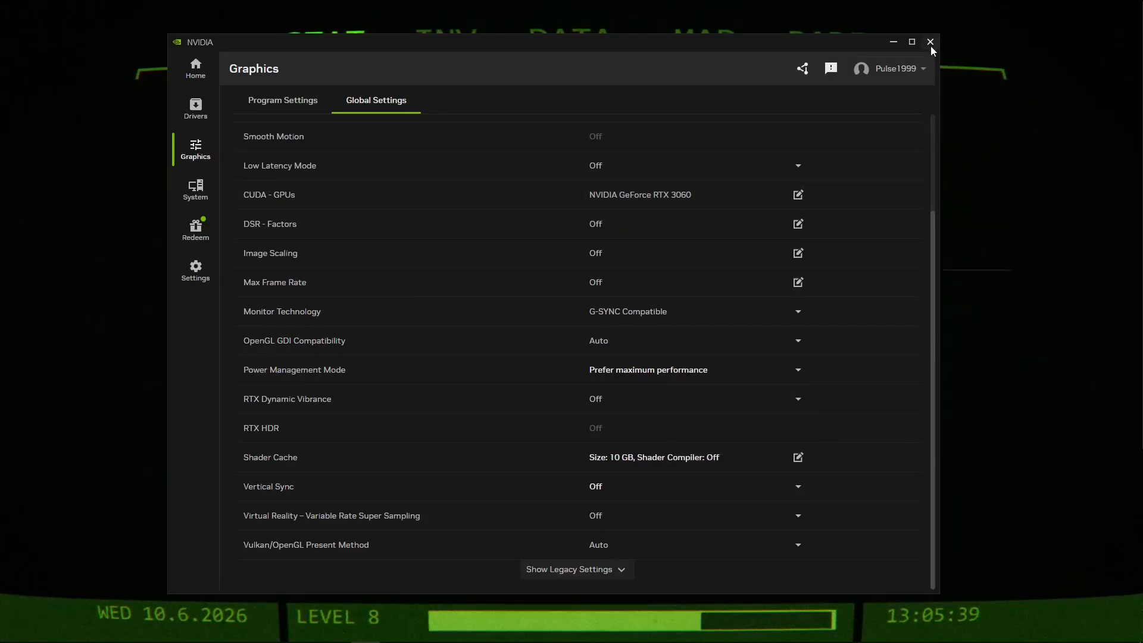
pyautogui.scroll(3, 926, 214)
pyautogui.scroll(-3, 673, 374)
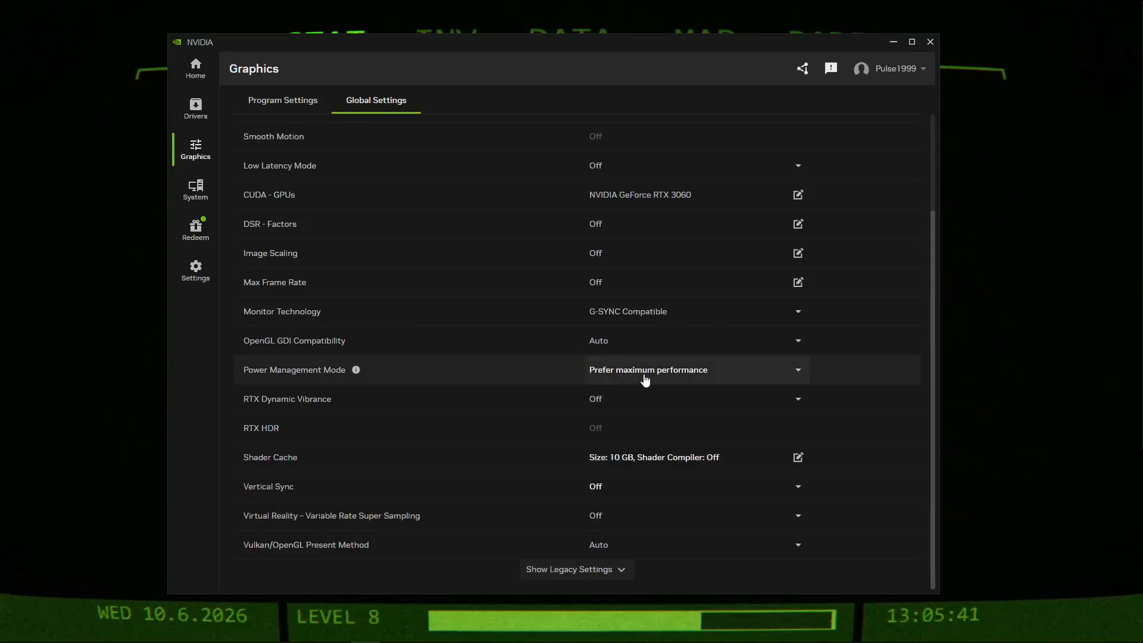
pyautogui.click(645, 379)
pyautogui.click(619, 372)
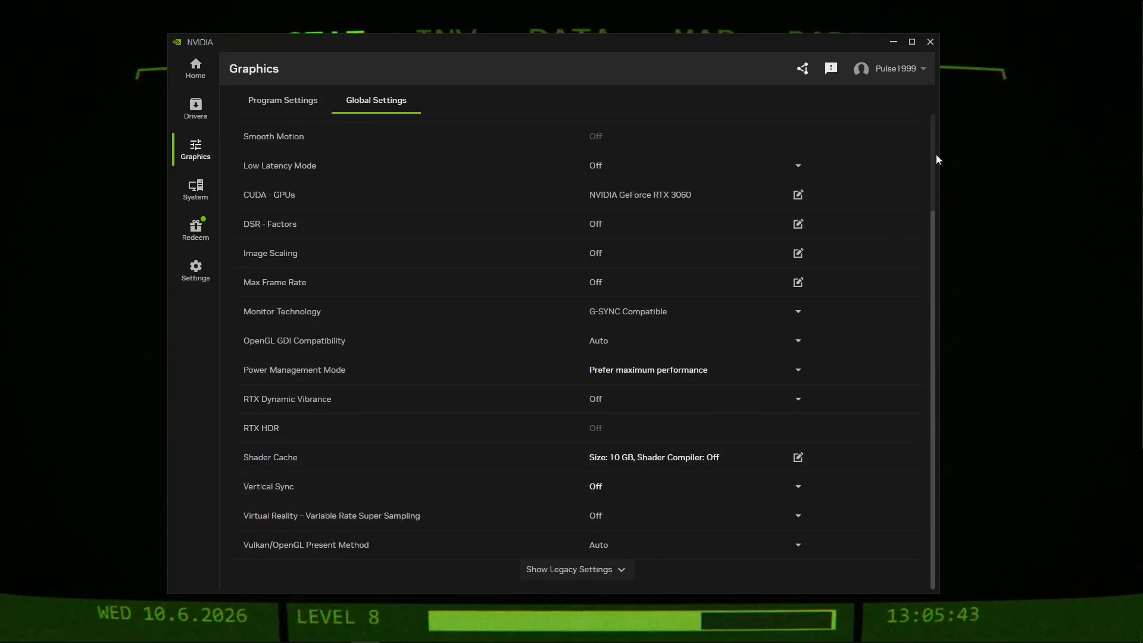
pyautogui.scroll(3, 849, 273)
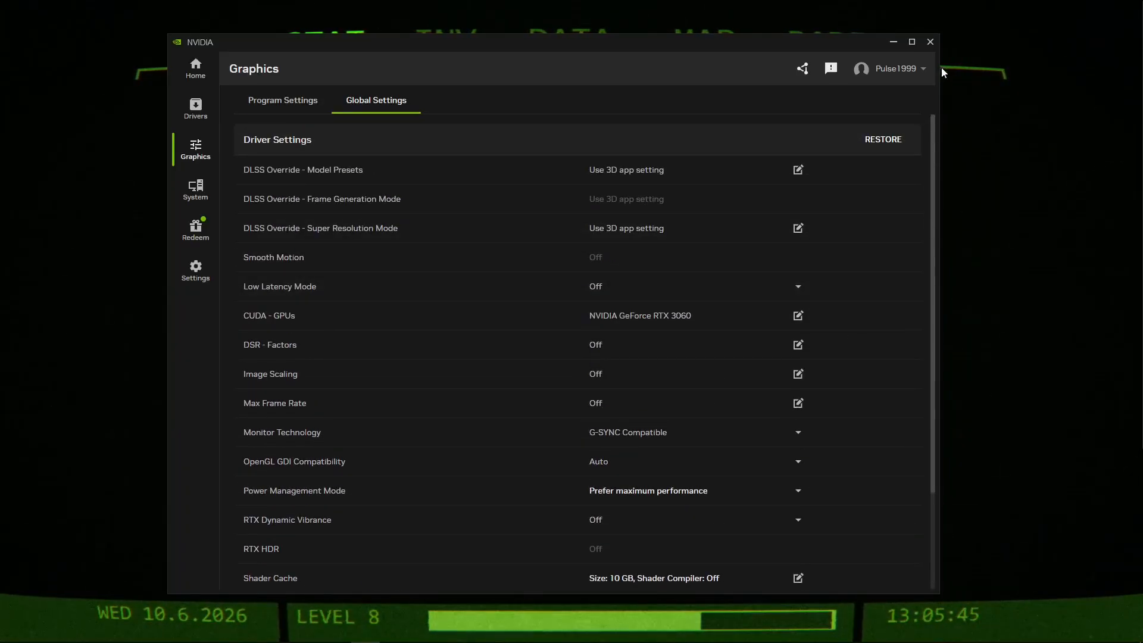
# Close the NVIDIA App, load testufo.com in the web browser and close the other browser tabs.
pyautogui.click(930, 42)
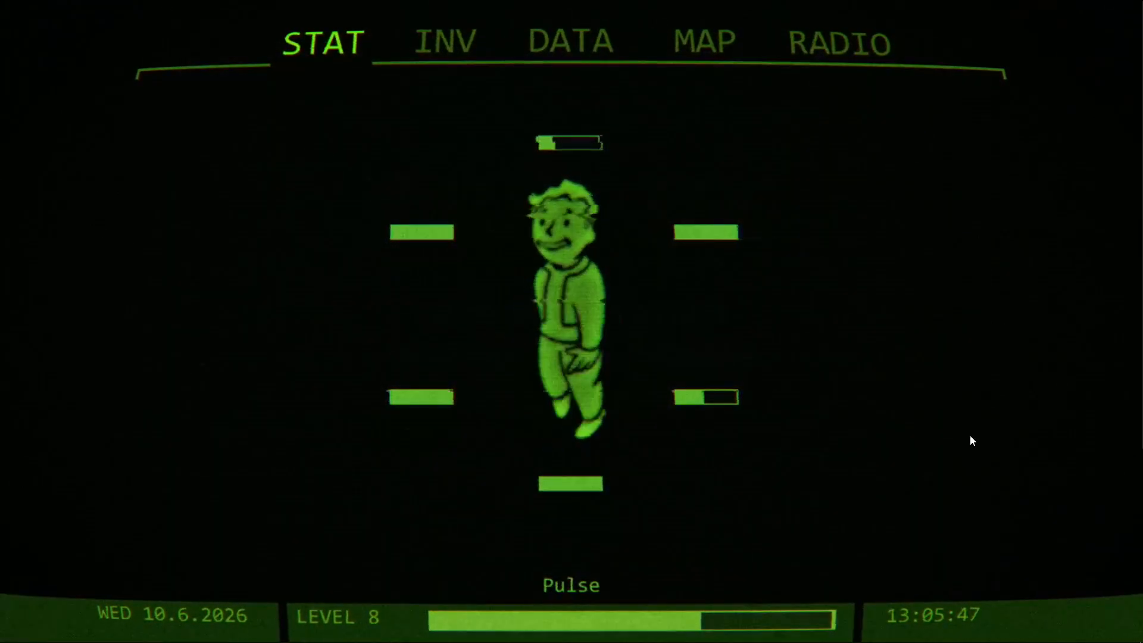
pyautogui.moveTo(491, 626)
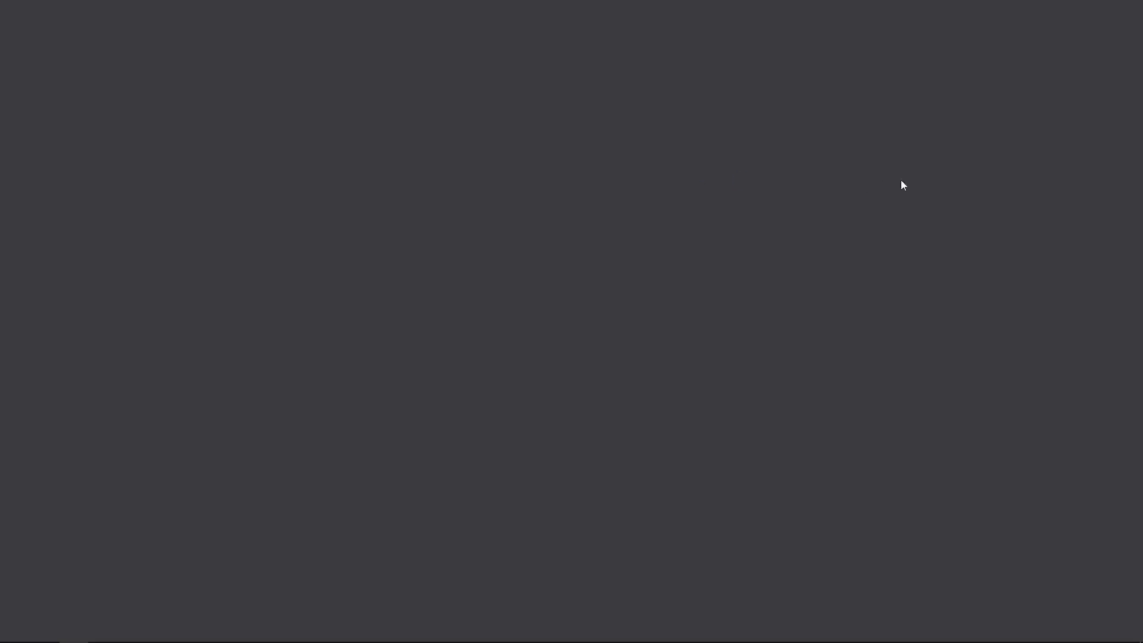
pyautogui.click(672, 33)
pyautogui.write('testufo.com')
pyautogui.press('Return')
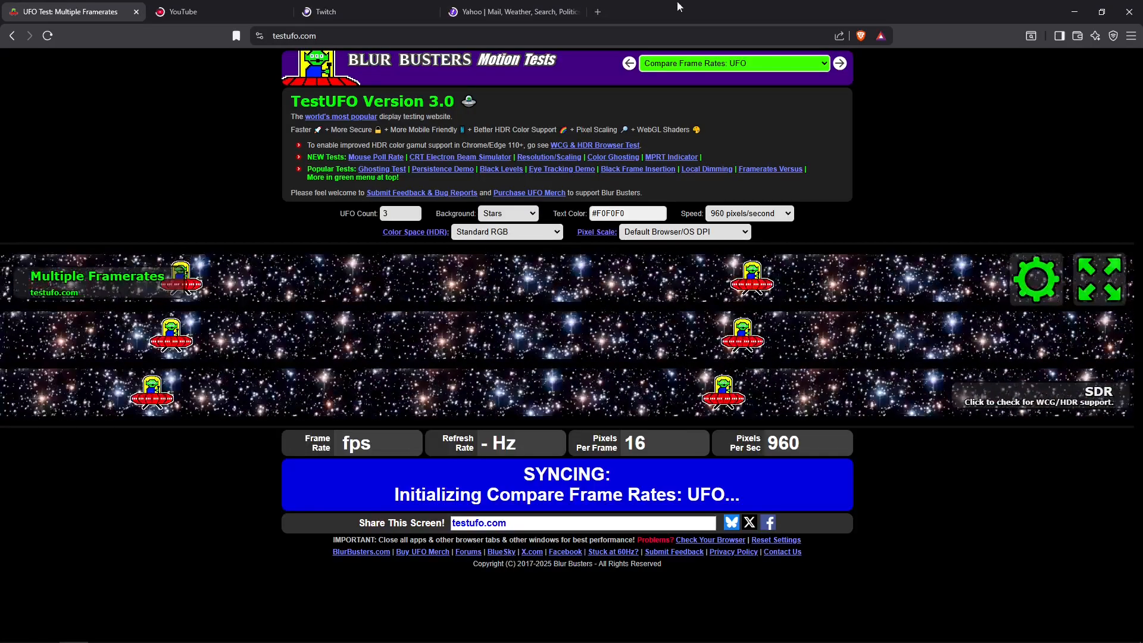
pyautogui.middleClick(363, 7)
pyautogui.middleClick(238, 8)
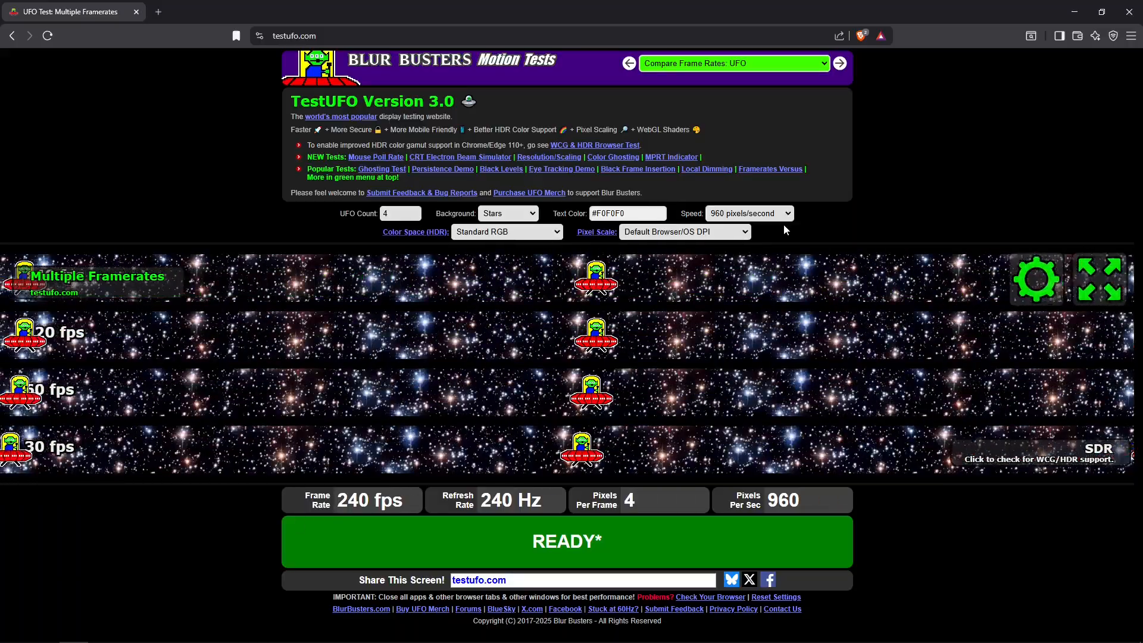
# Shrink the browser window and open the advanced display settings in Windows Settings.
pyautogui.doubleClick(922, 11)
pyautogui.rightClick(183, 215)
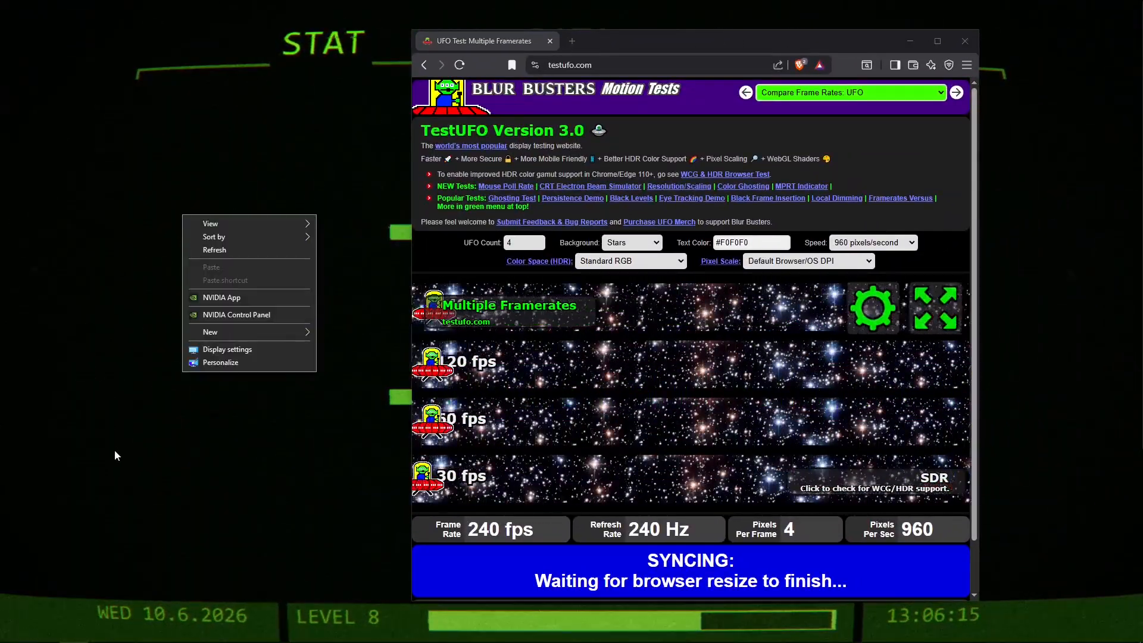
pyautogui.click(228, 349)
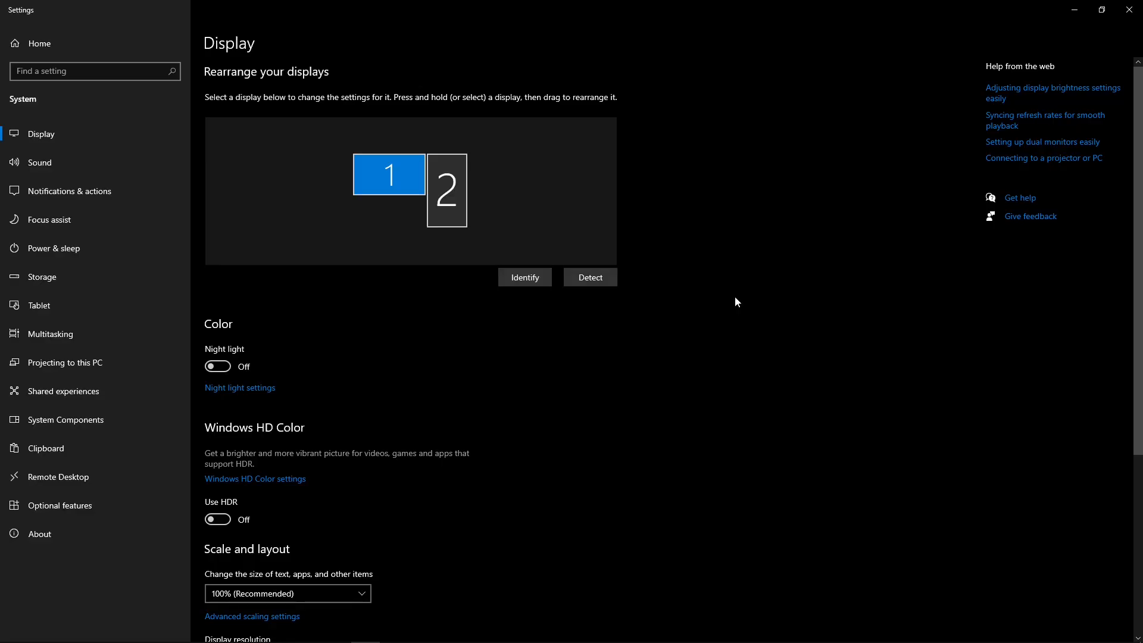
pyautogui.doubleClick(801, 6)
pyautogui.rightClick(105, 181)
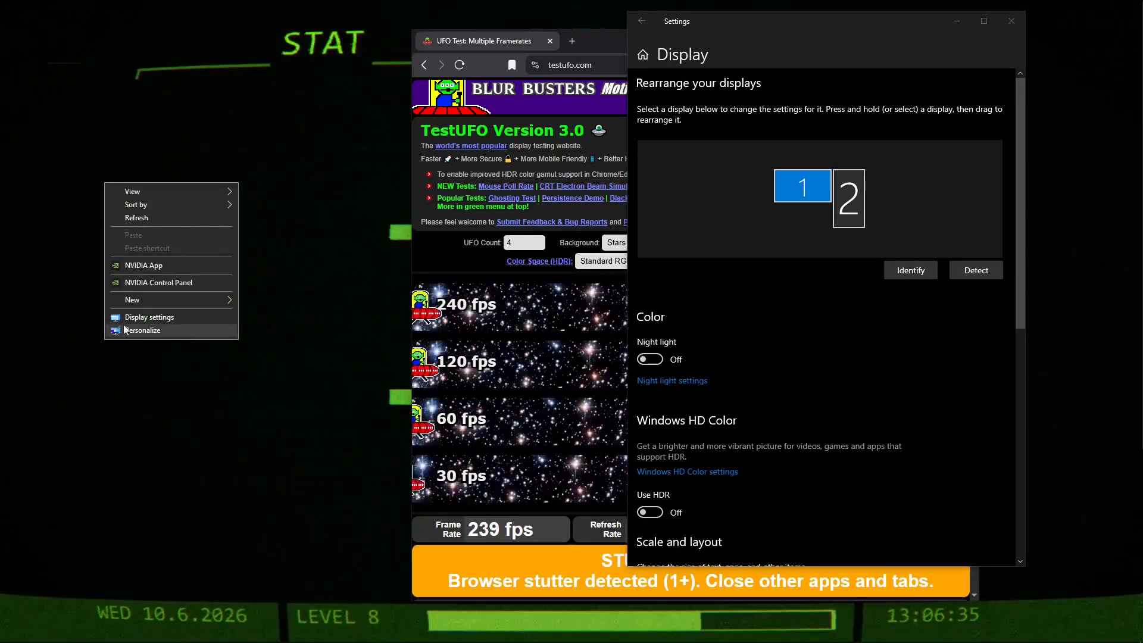
pyautogui.click(163, 431)
pyautogui.doubleClick(872, 23)
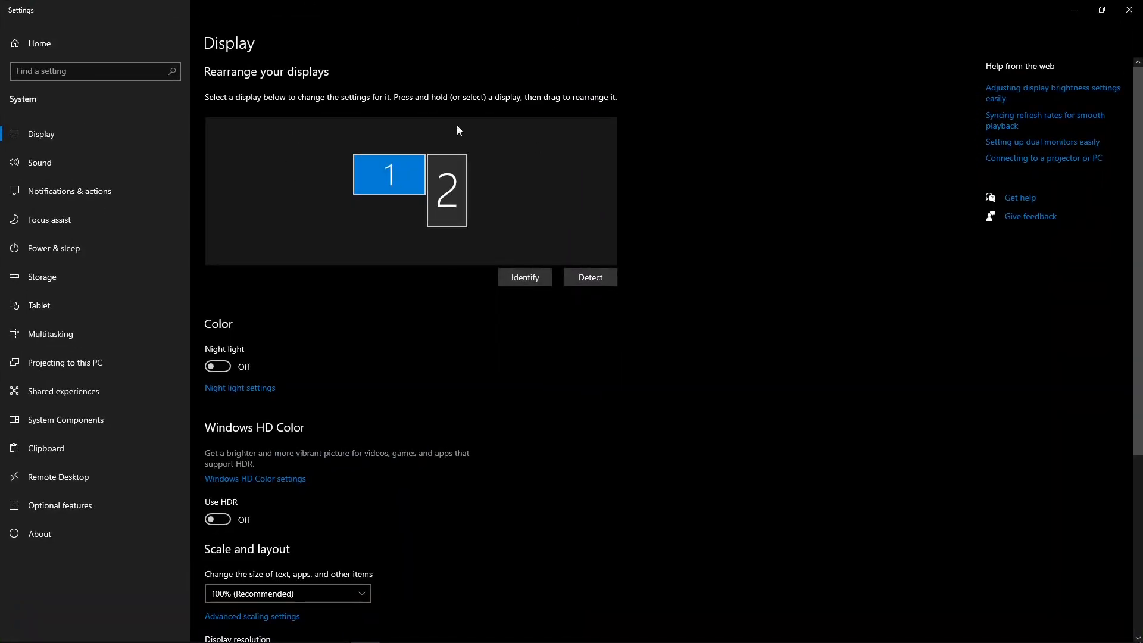
pyautogui.scroll(-5, 635, 288)
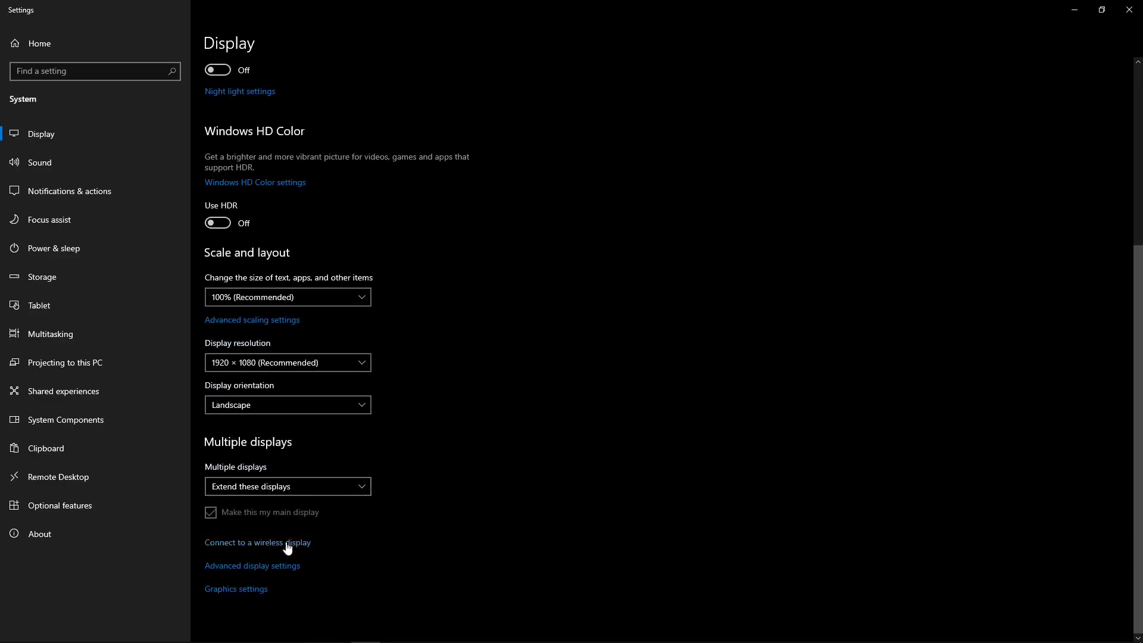
pyautogui.click(262, 566)
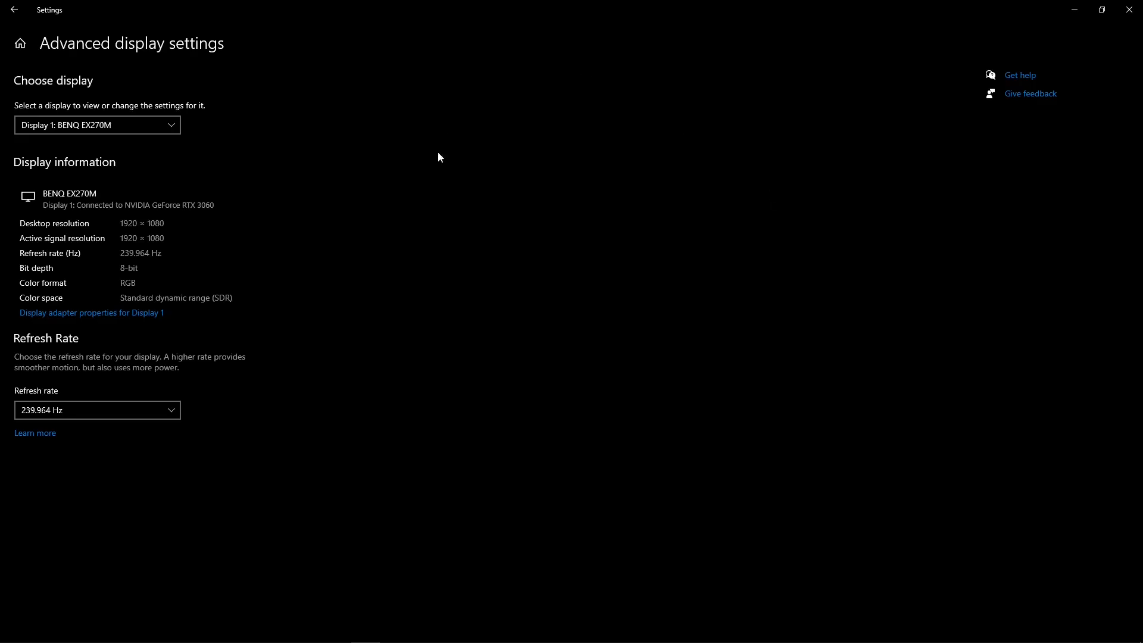
# Review the refresh rates available for Display 1: BENQ EX270M, keep 239.964 Hz and close Settings.
pyautogui.click(71, 412)
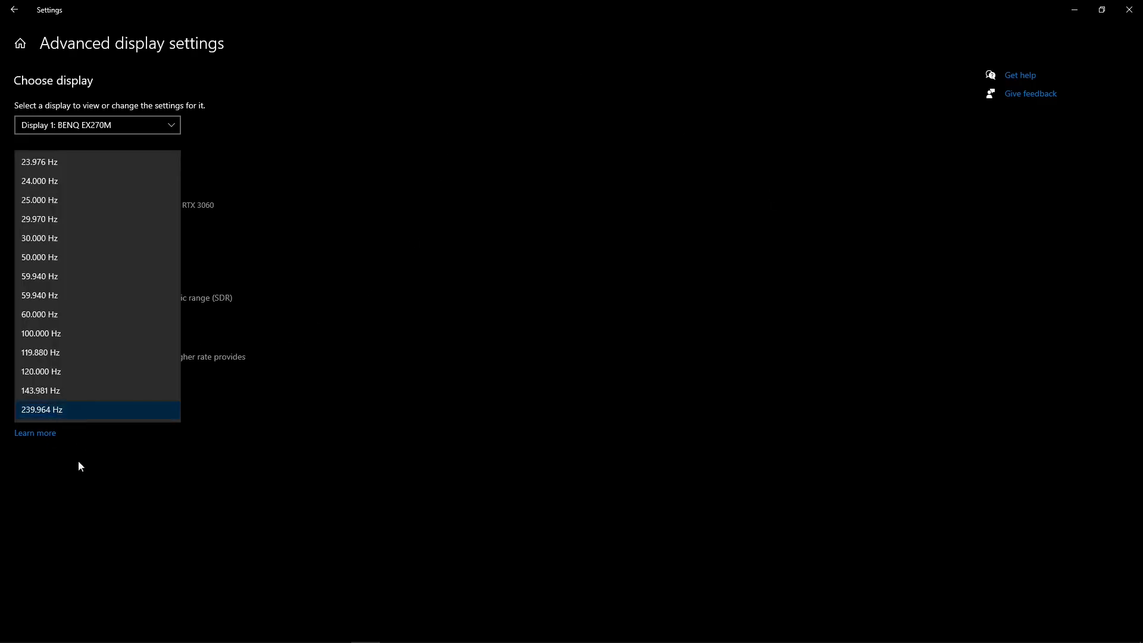
pyautogui.click(65, 482)
pyautogui.click(32, 416)
pyautogui.click(70, 419)
pyautogui.click(71, 405)
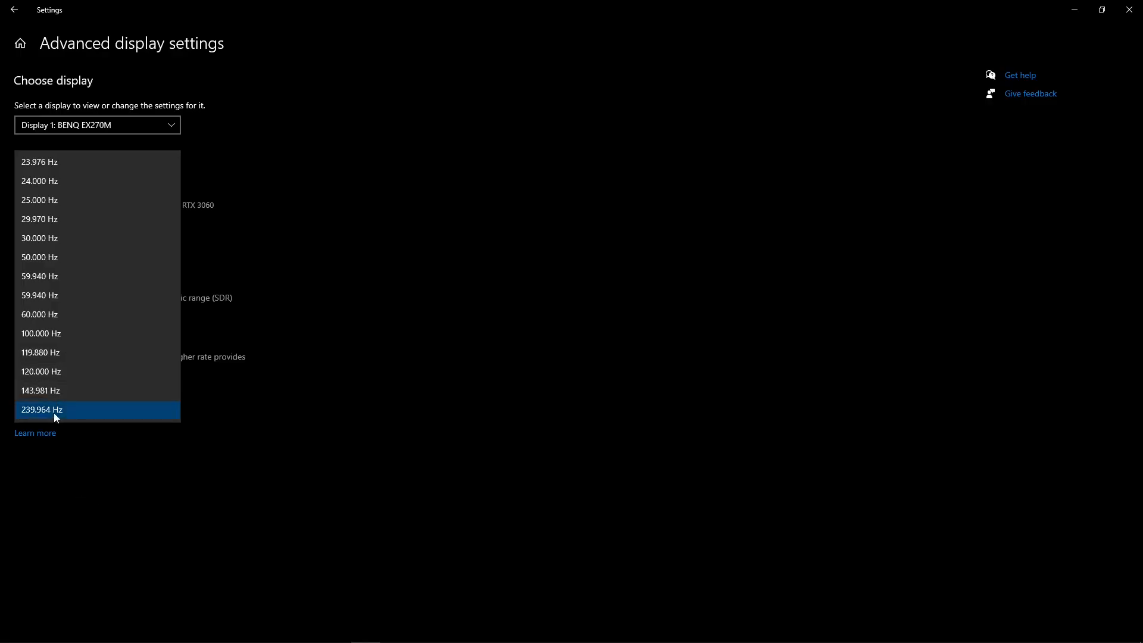
pyautogui.click(113, 487)
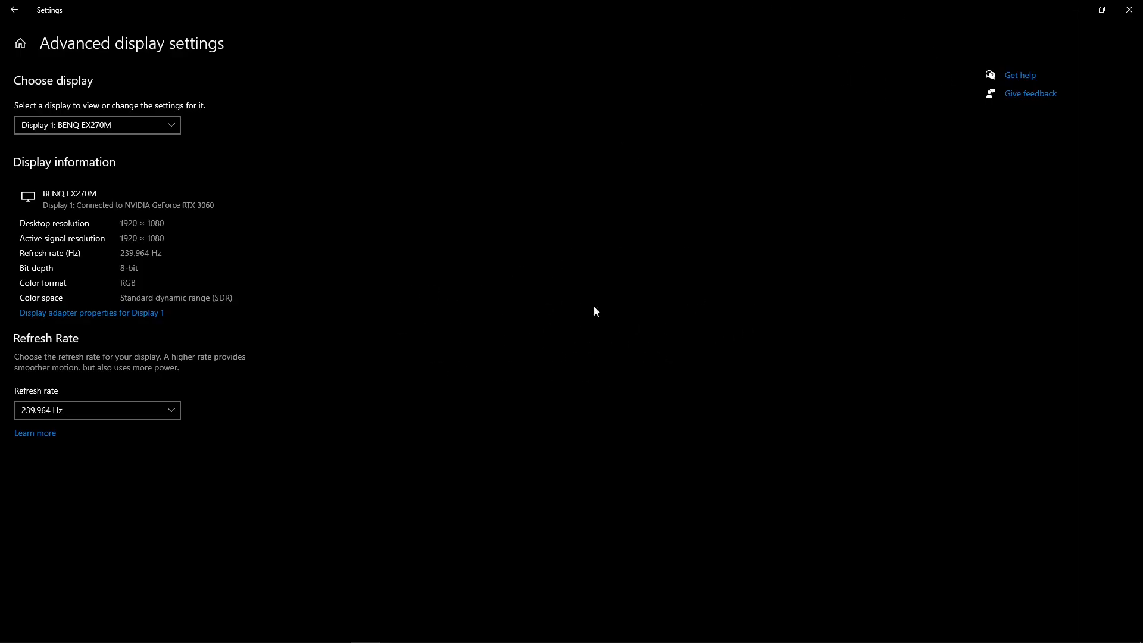
pyautogui.click(1132, 8)
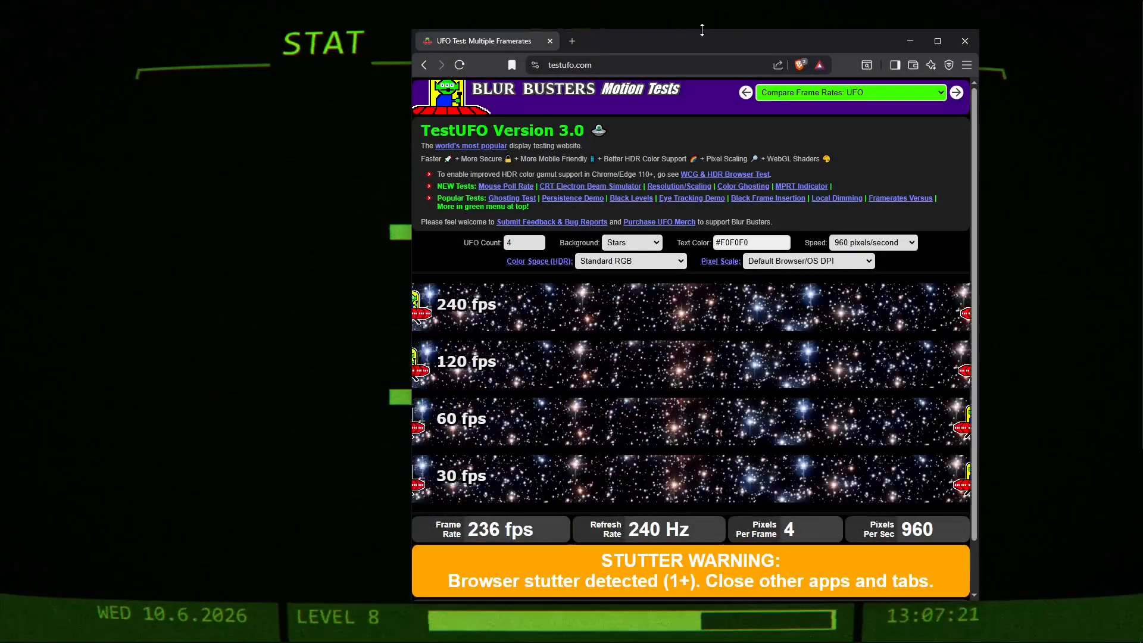
# Maximize the TestUFO page, compare the UFO motion at the different frame rates and close the browser.
pyautogui.moveTo(700, 35); pyautogui.dragTo(659, 2)
pyautogui.rightClick(635, 5)
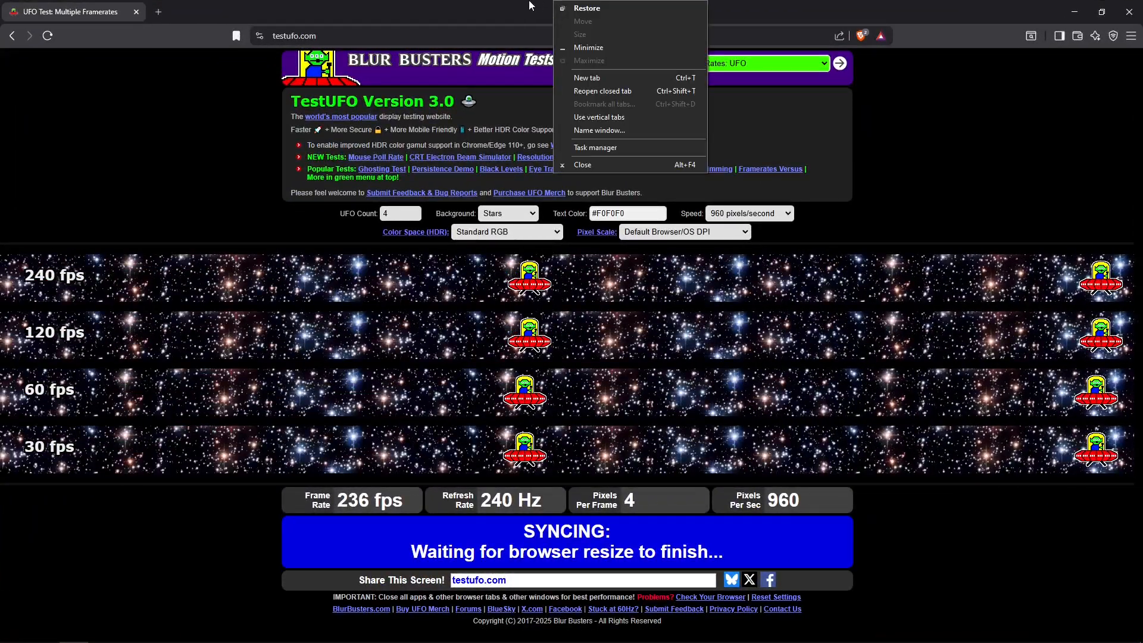
pyautogui.press('Escape')
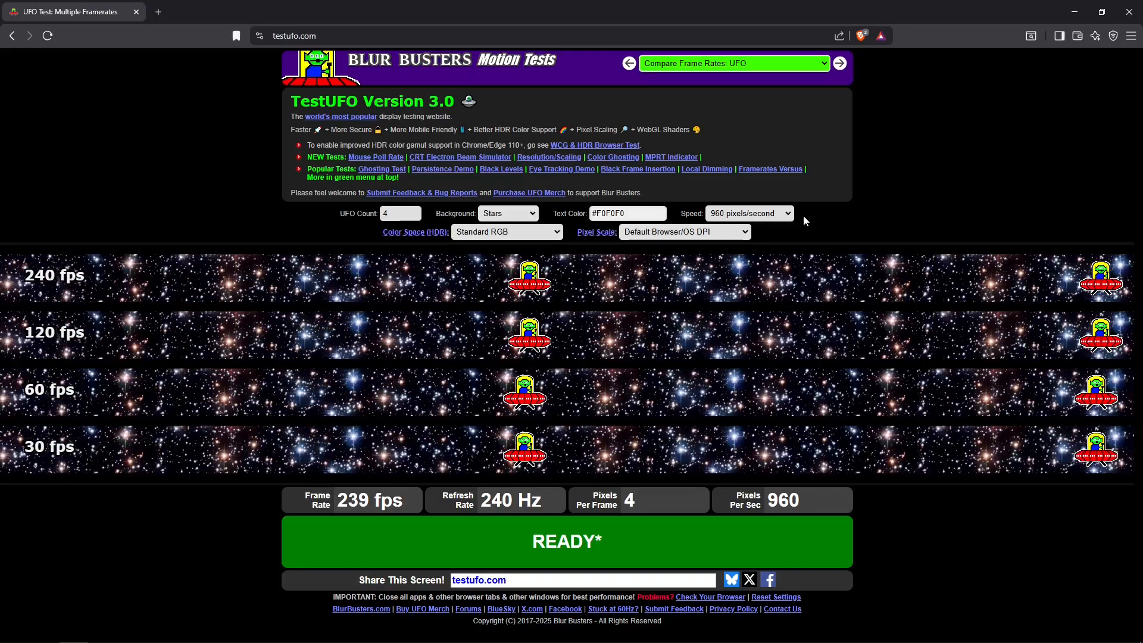
pyautogui.moveTo(371, 366)
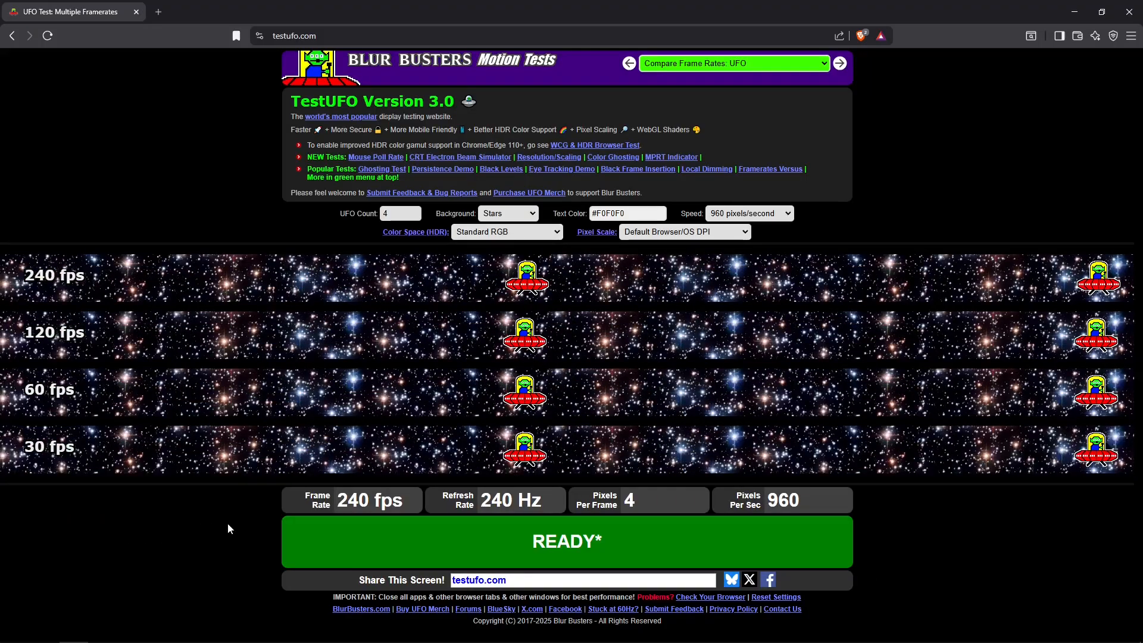
pyautogui.moveTo(255, 281)
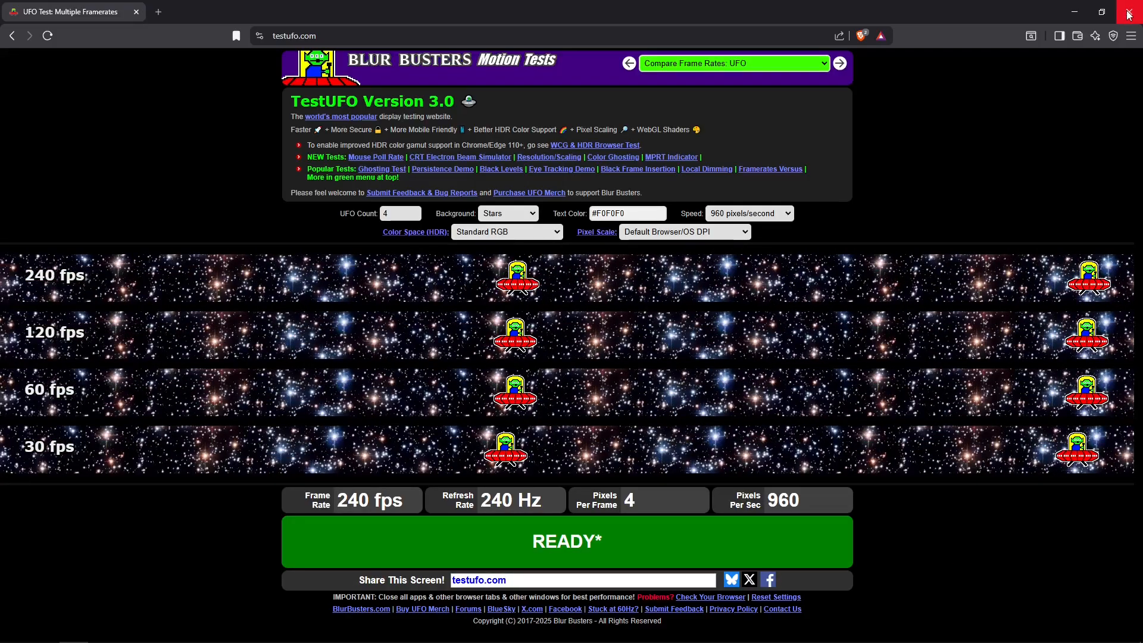
pyautogui.click(1130, 13)
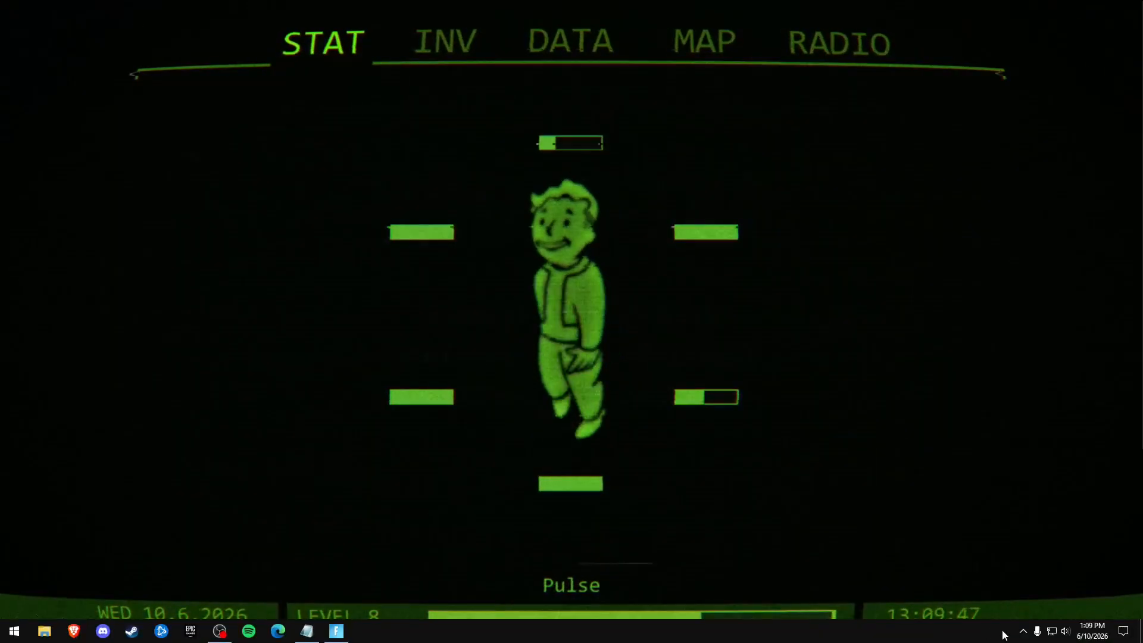
# Open the NVIDIA Control Panel, move its window toward the screen centre and show Adjust Image Settings with Preview.
pyautogui.click(1023, 633)
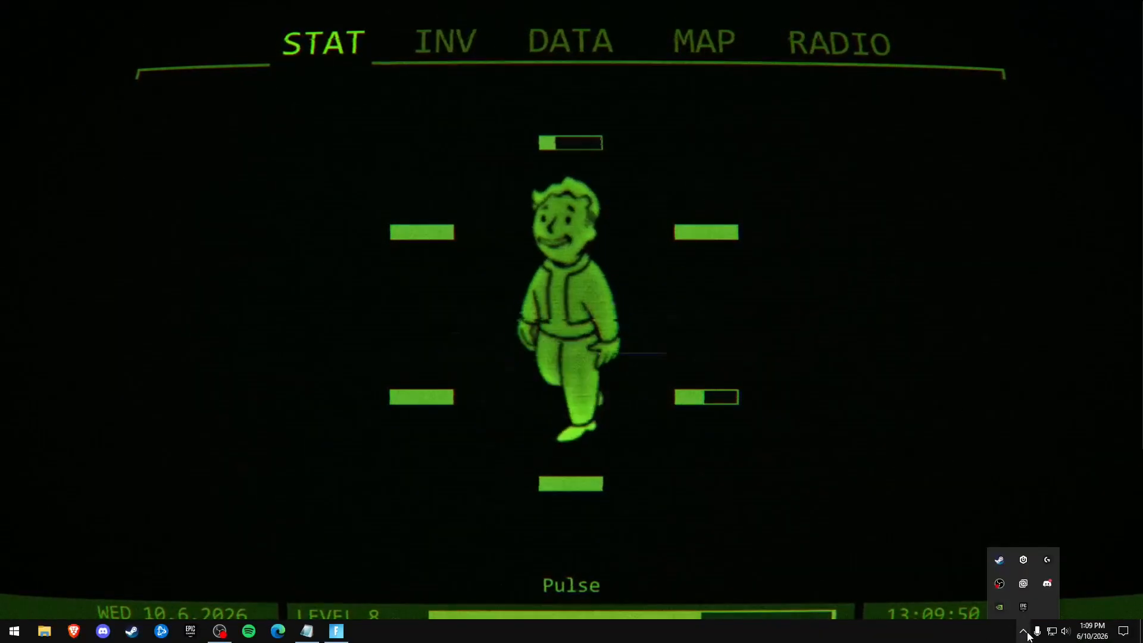
pyautogui.rightClick(1003, 609)
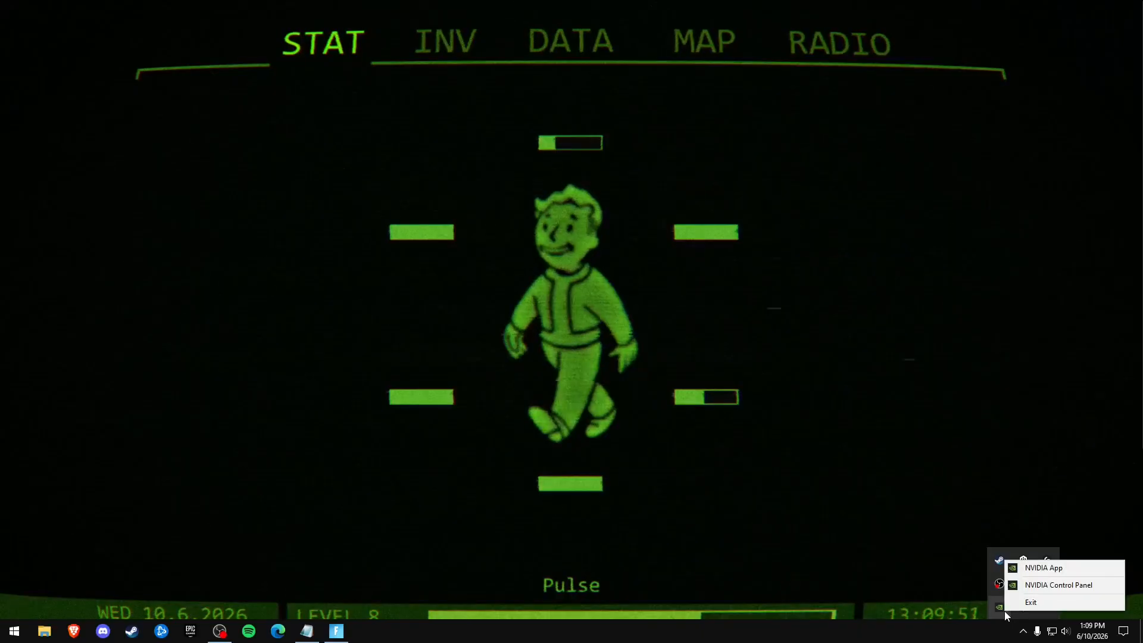
pyautogui.click(1055, 585)
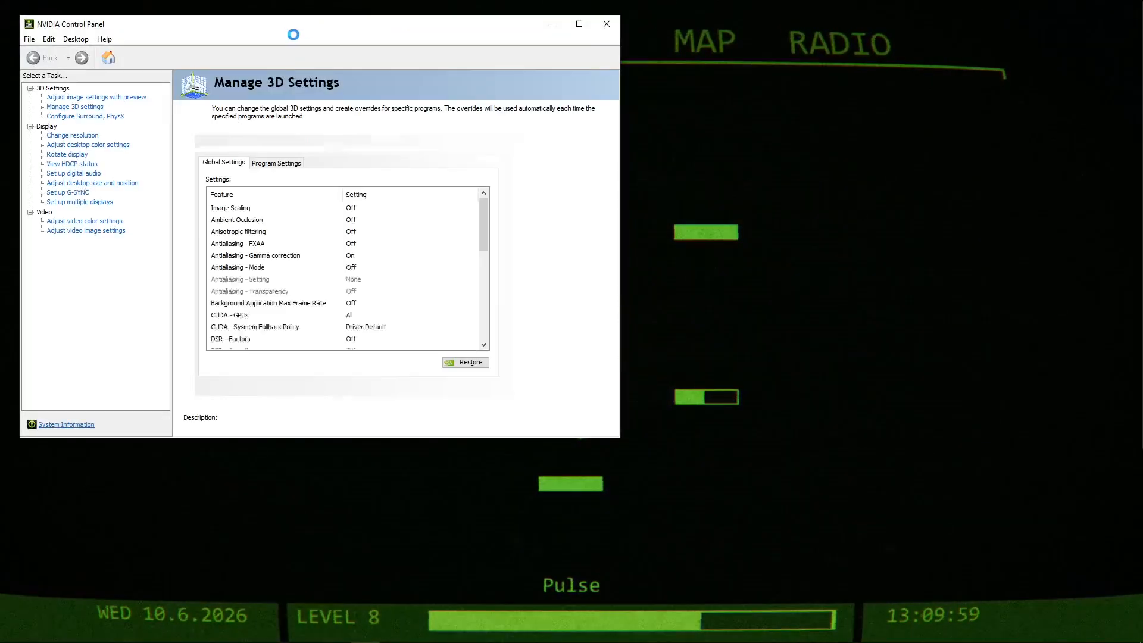
pyautogui.moveTo(314, 28); pyautogui.dragTo(540, 76)
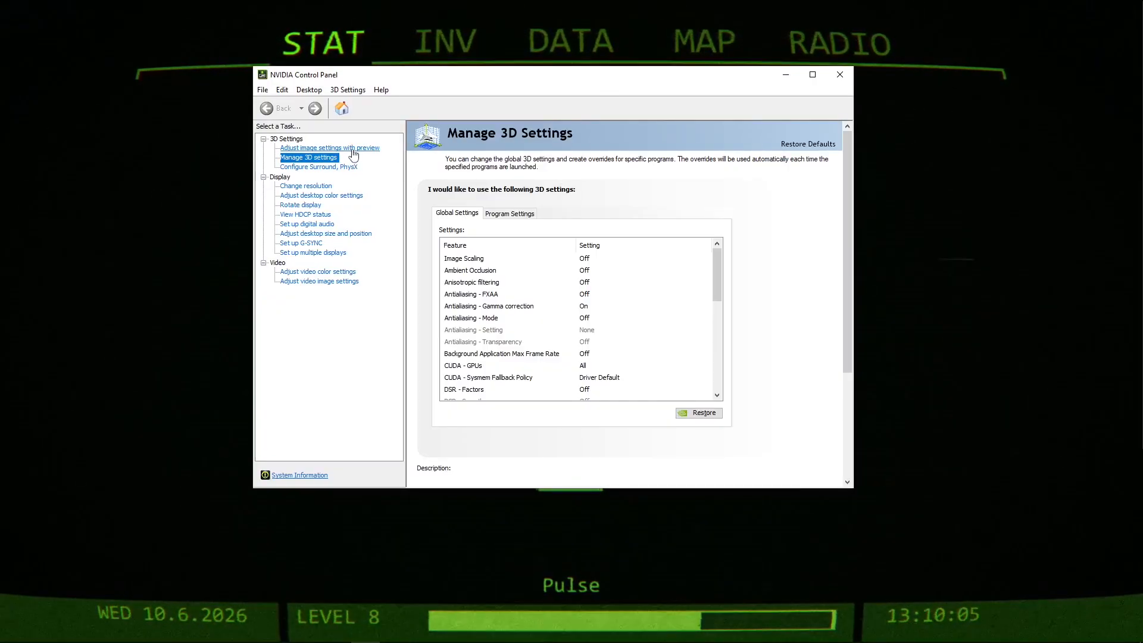
pyautogui.click(326, 148)
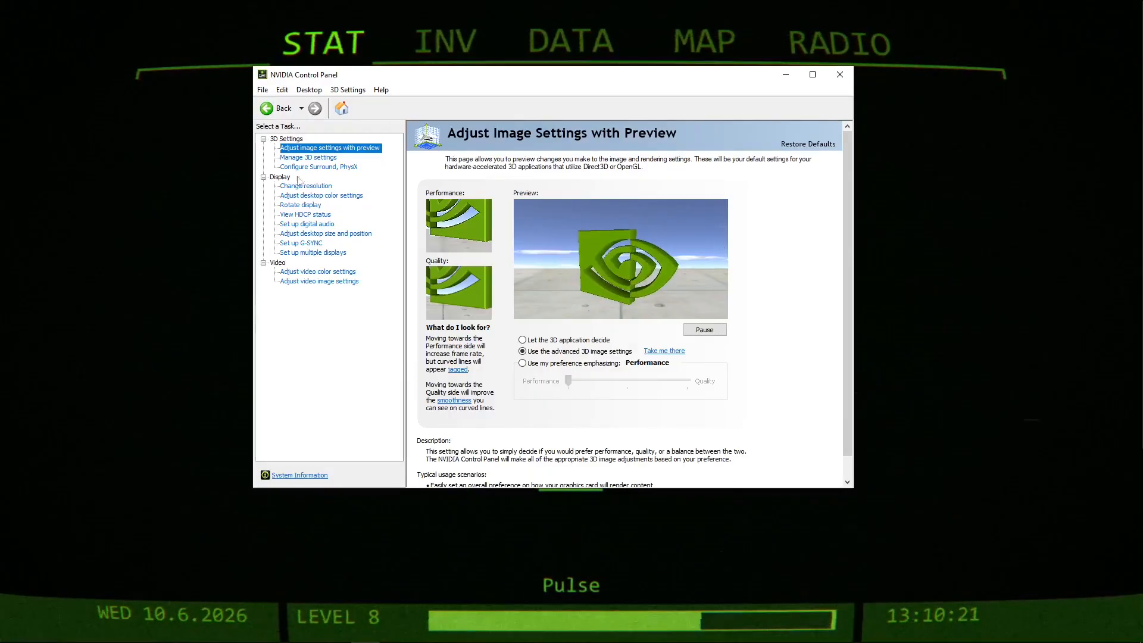
# Review the global values in Manage 3D Settings, including power management, shader cache size and anisotropic sample optimization.
pyautogui.click(311, 160)
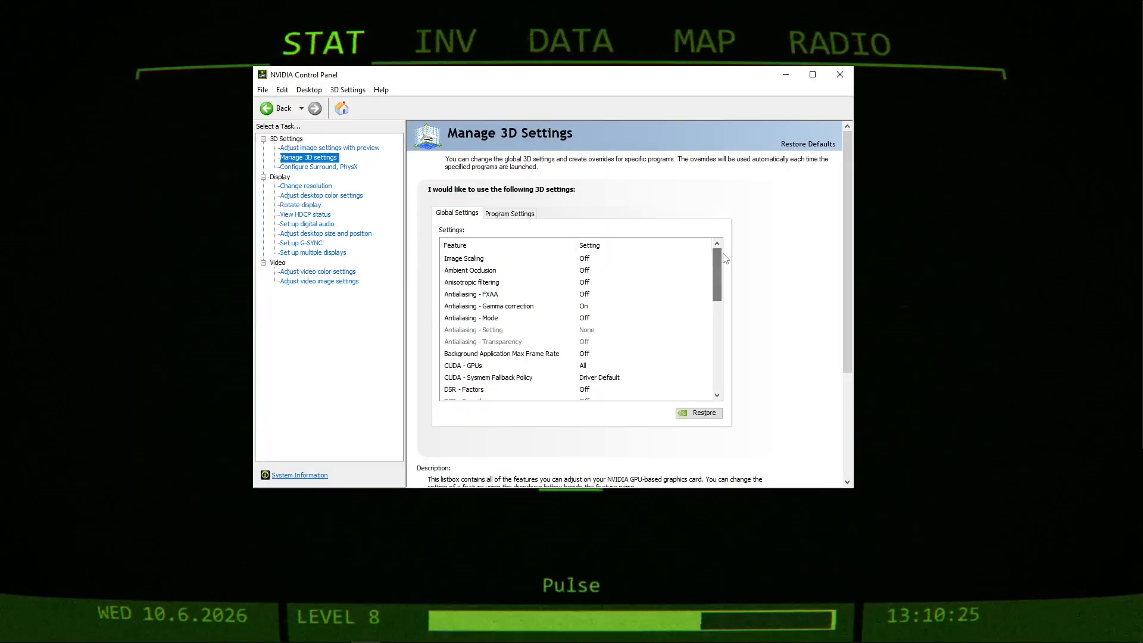
pyautogui.moveTo(719, 264); pyautogui.dragTo(697, 336)
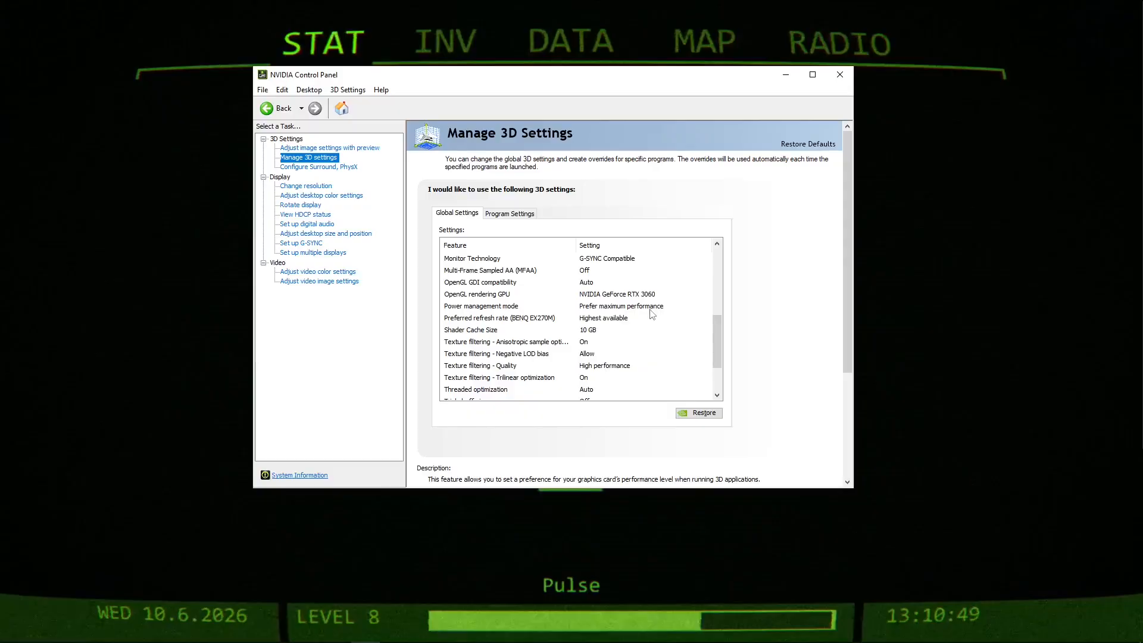
pyautogui.moveTo(721, 340); pyautogui.dragTo(714, 375)
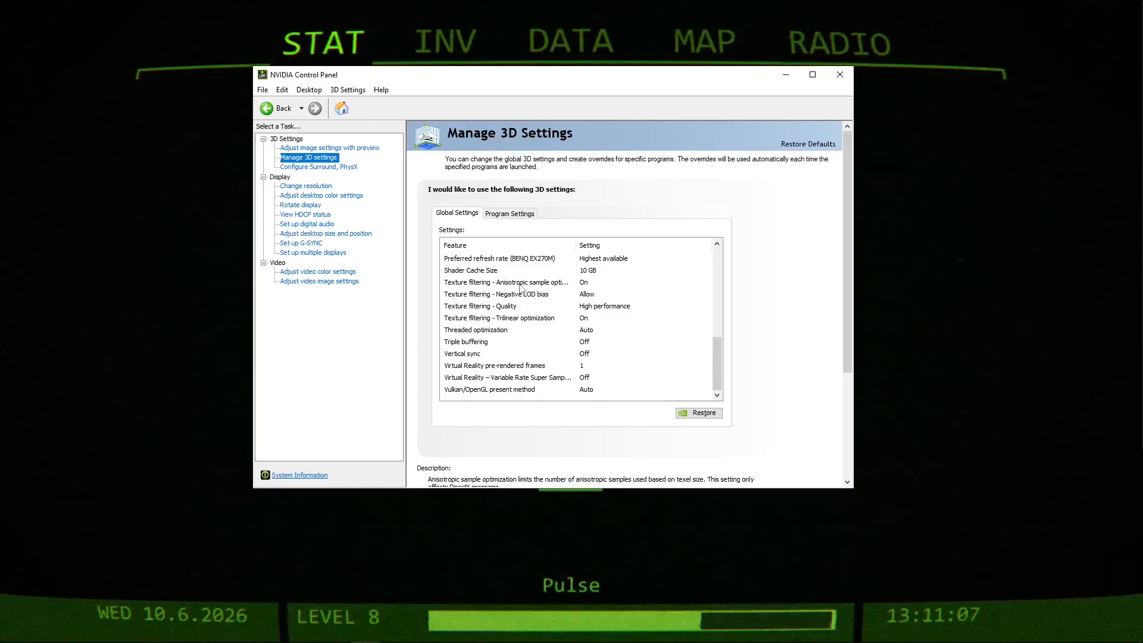
pyautogui.click(566, 285)
pyautogui.click(582, 283)
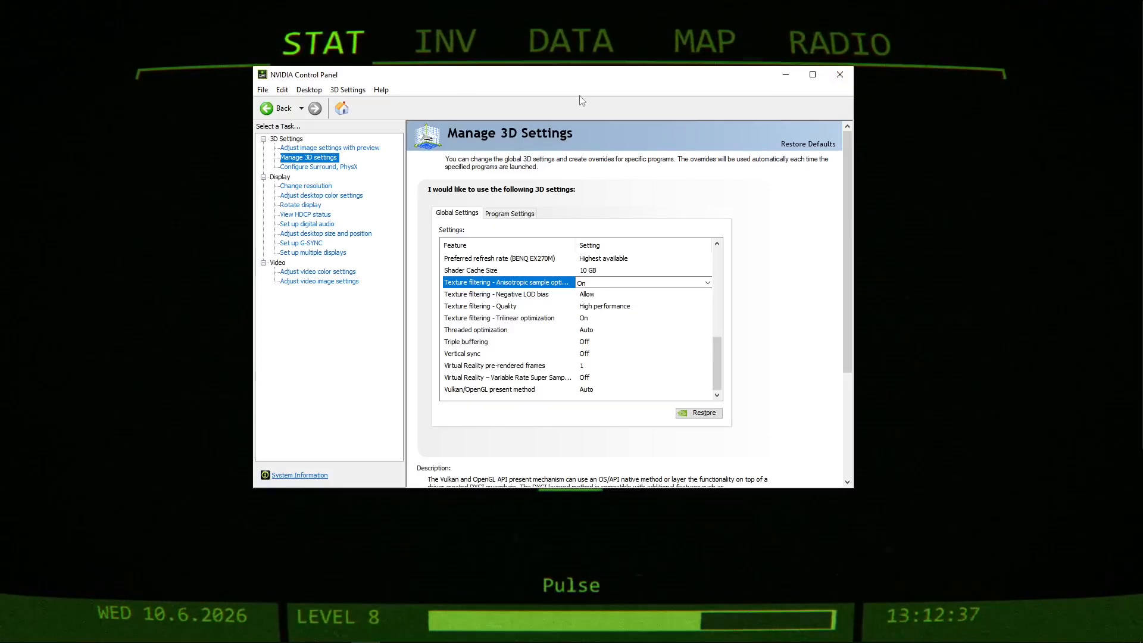
# Show the Change Resolution settings and examine the Ultra HD and PC resolutions listed for the BENQ EX270M.
pyautogui.click(310, 186)
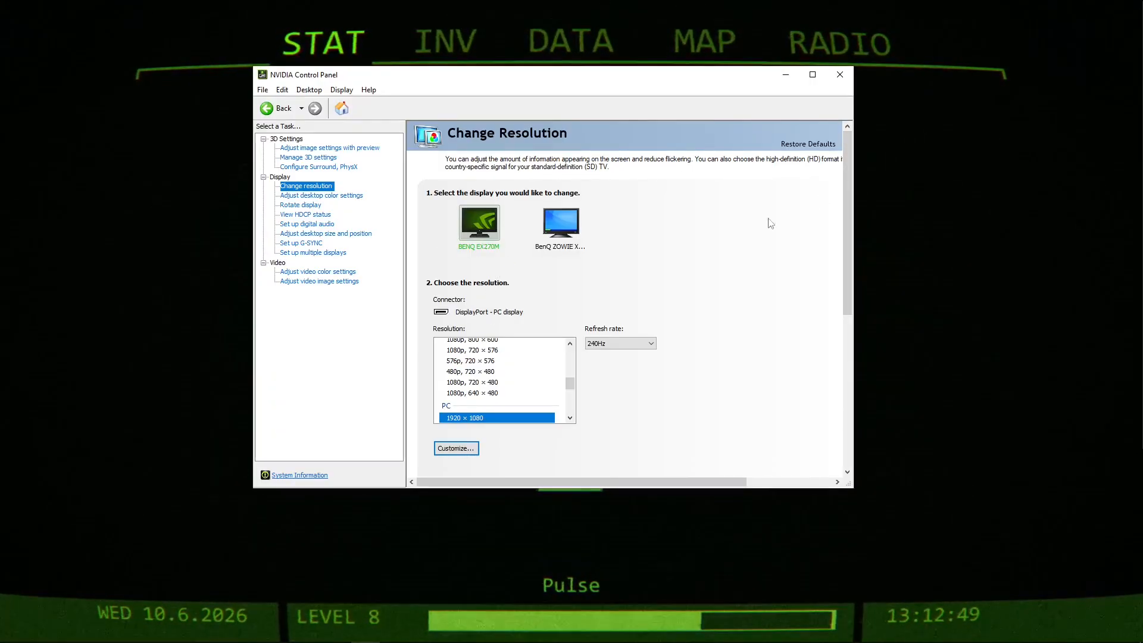
pyautogui.scroll(-1, 836, 247)
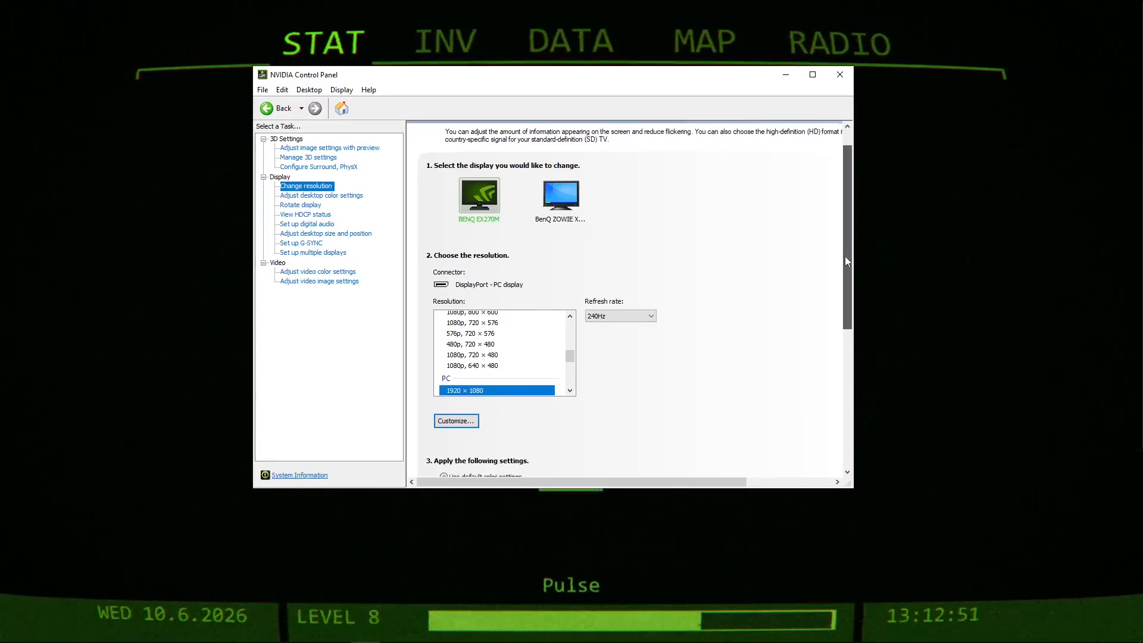
pyautogui.moveTo(571, 357); pyautogui.dragTo(582, 325)
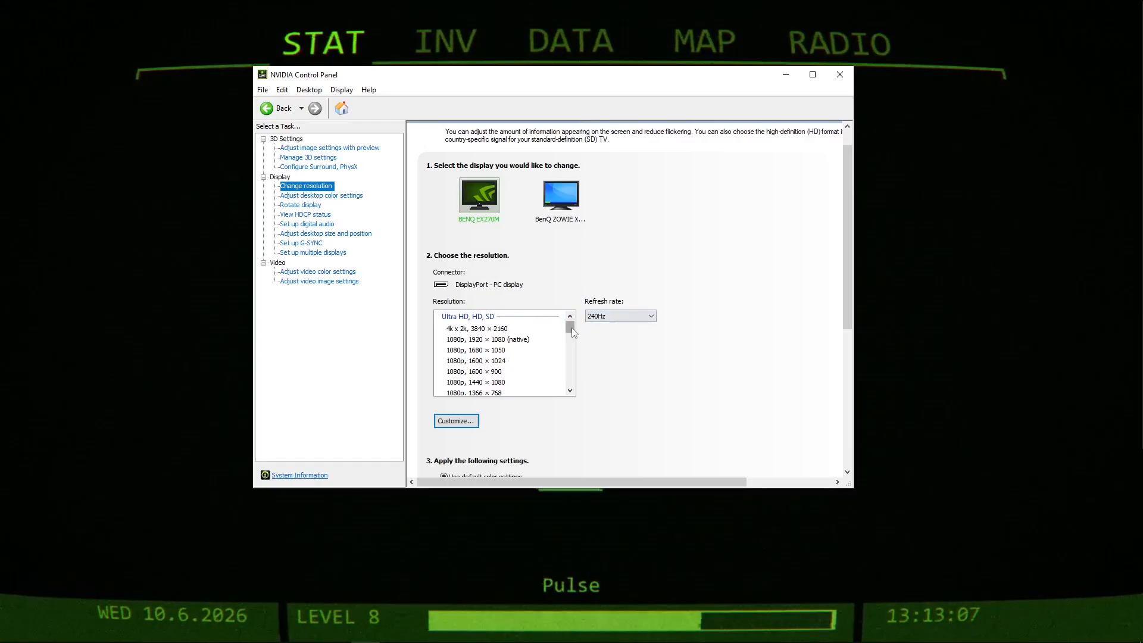
pyautogui.moveTo(573, 328); pyautogui.dragTo(574, 371)
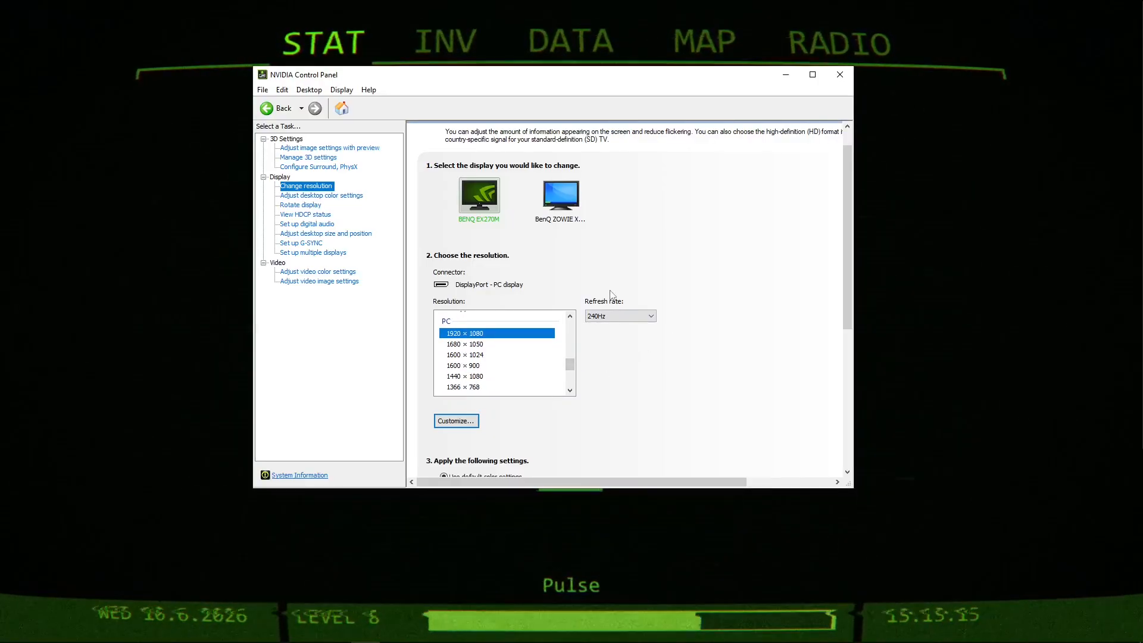
pyautogui.scroll(-1, 747, 321)
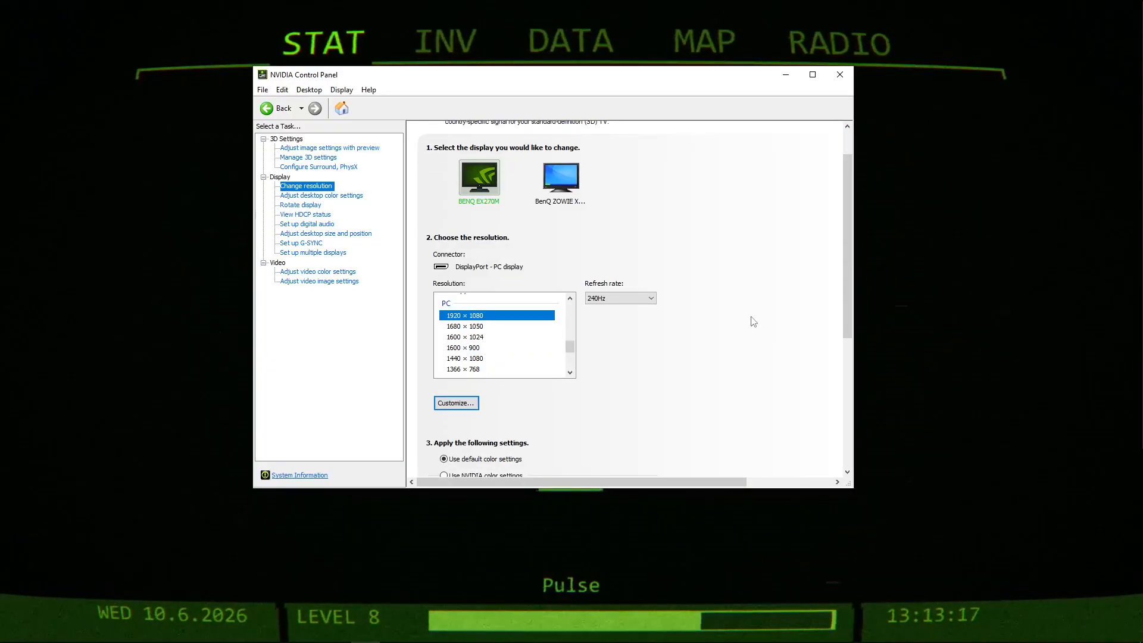
pyautogui.scroll(2, 738, 322)
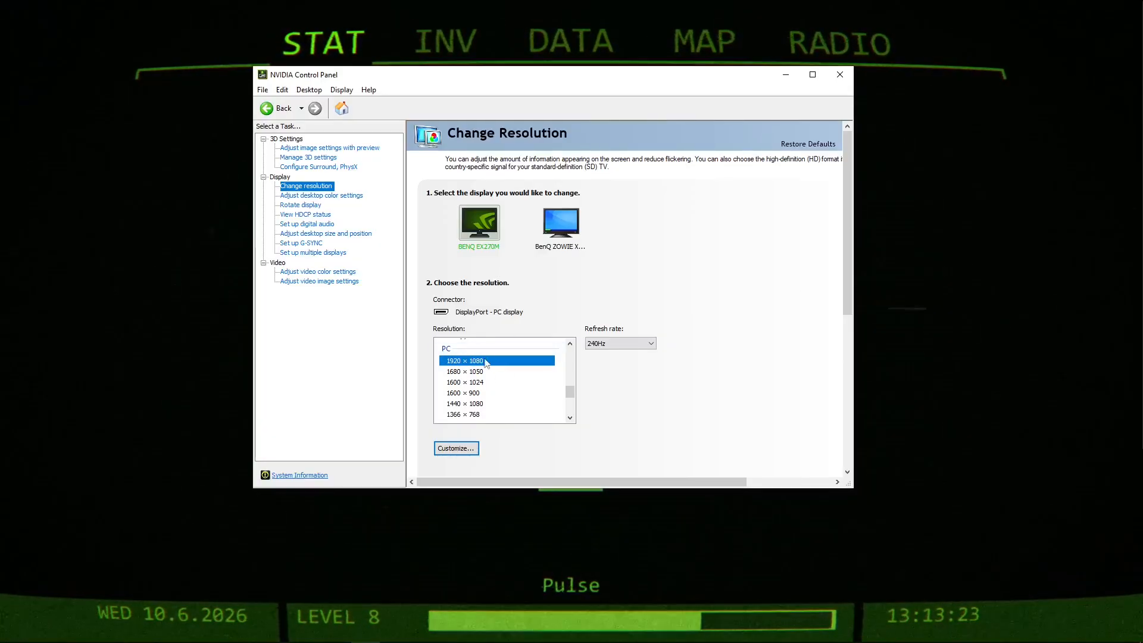
# Review the refresh rates offered for the BENQ EX270M at 1920 × 1080 and keep 240Hz.
pyautogui.click(604, 345)
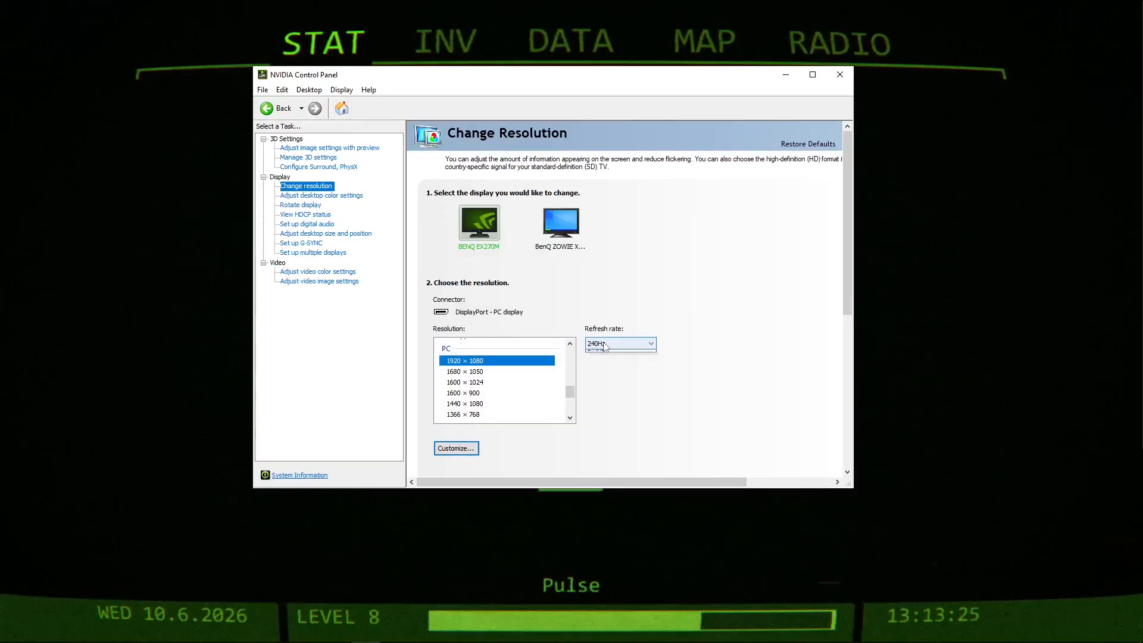
pyautogui.click(616, 344)
pyautogui.click(616, 343)
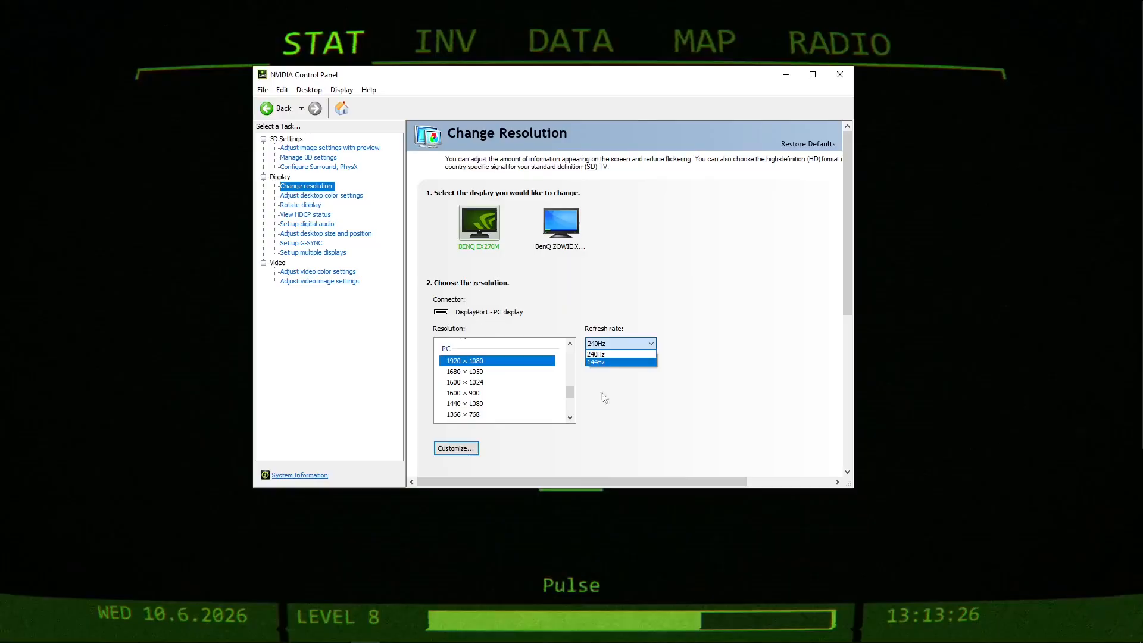
pyautogui.click(605, 340)
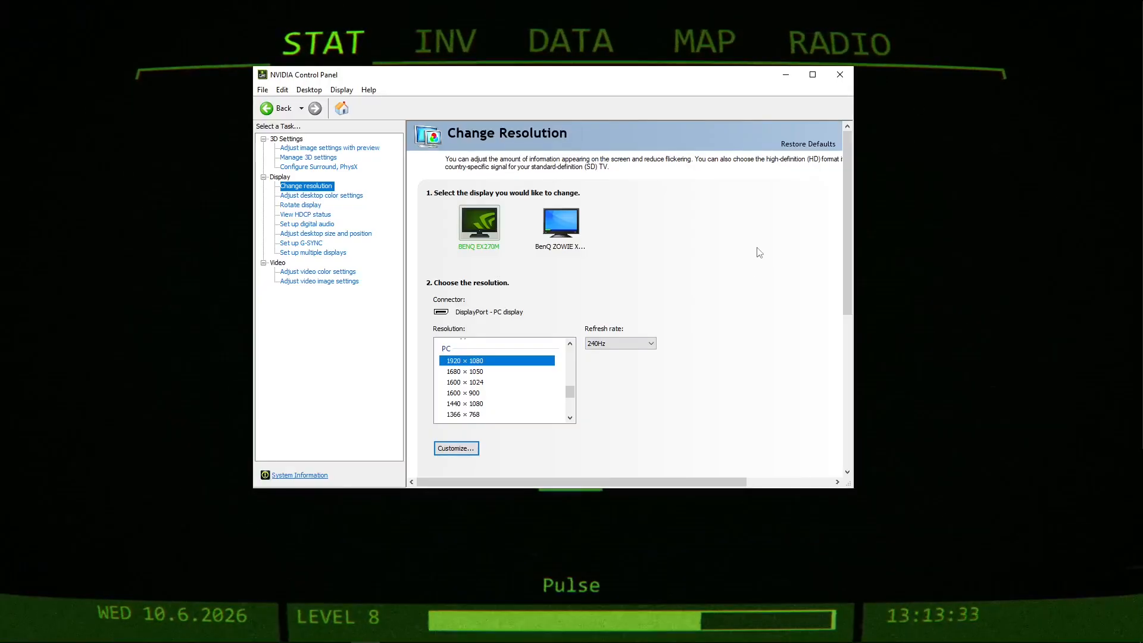
# Check the BenQ ZOWIE display's refresh rate options, keep 240Hz and close the NVIDIA Control Panel.
pyautogui.click(561, 219)
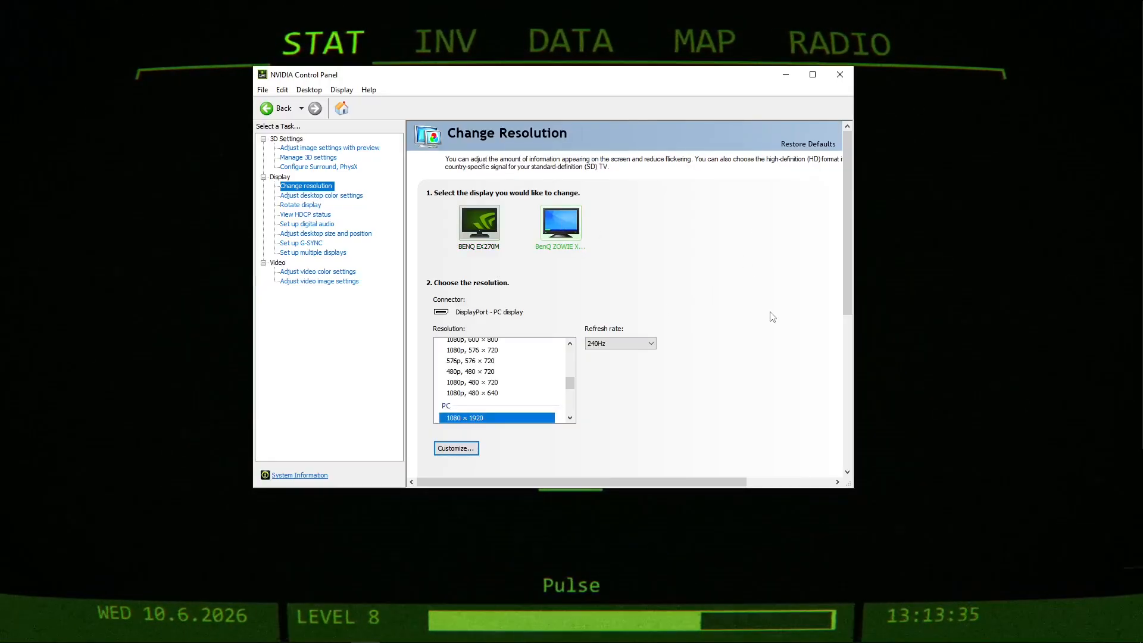
pyautogui.click(616, 343)
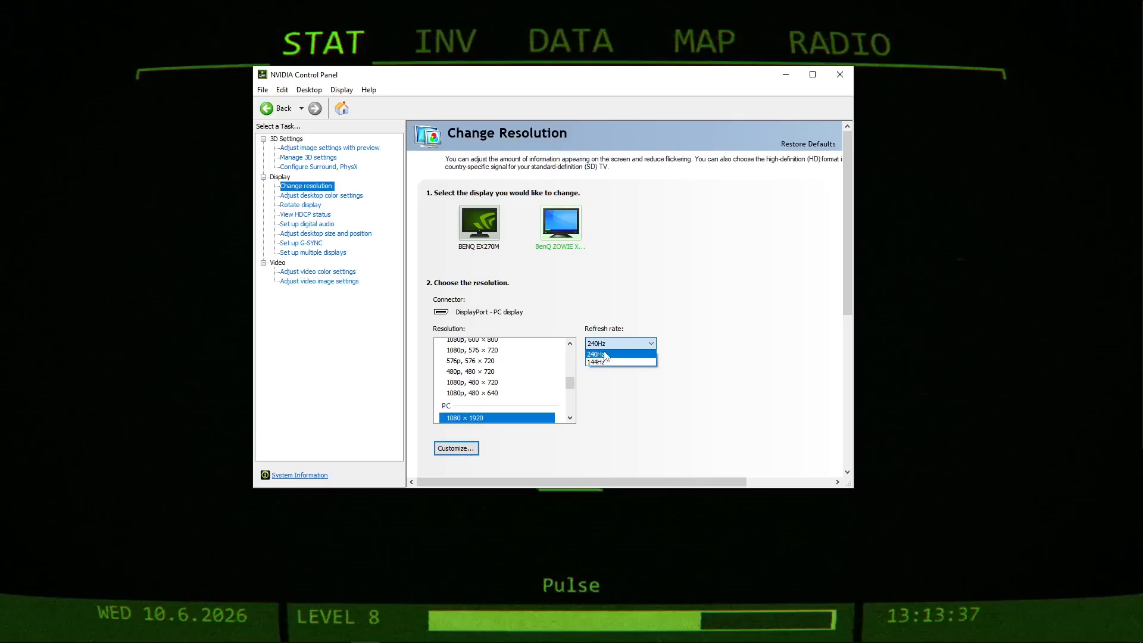
pyautogui.click(601, 356)
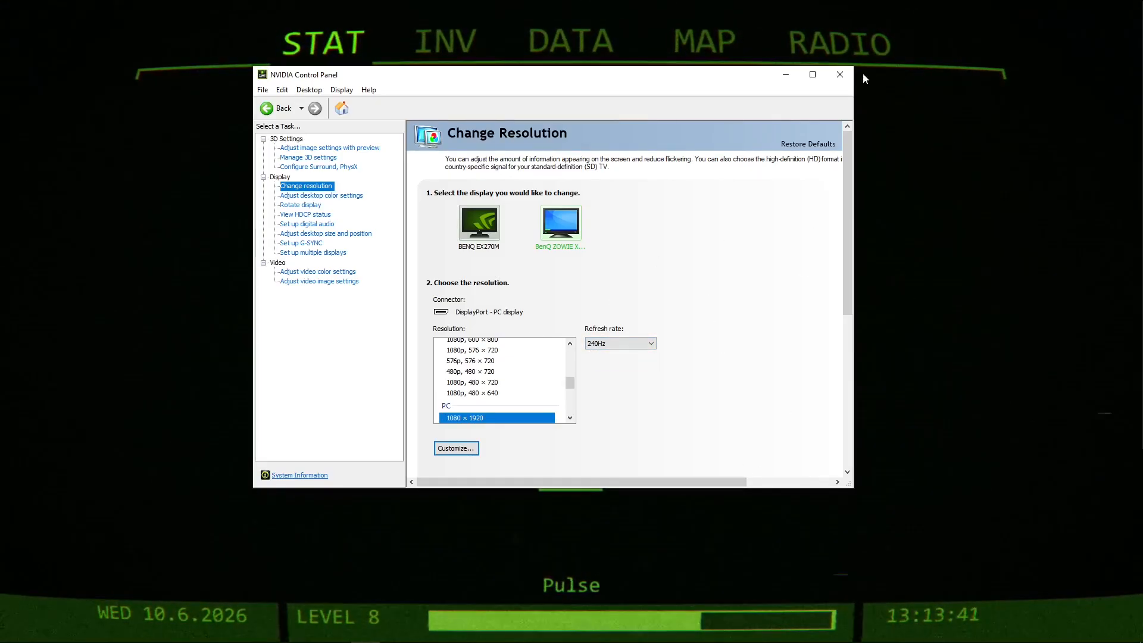
pyautogui.click(840, 74)
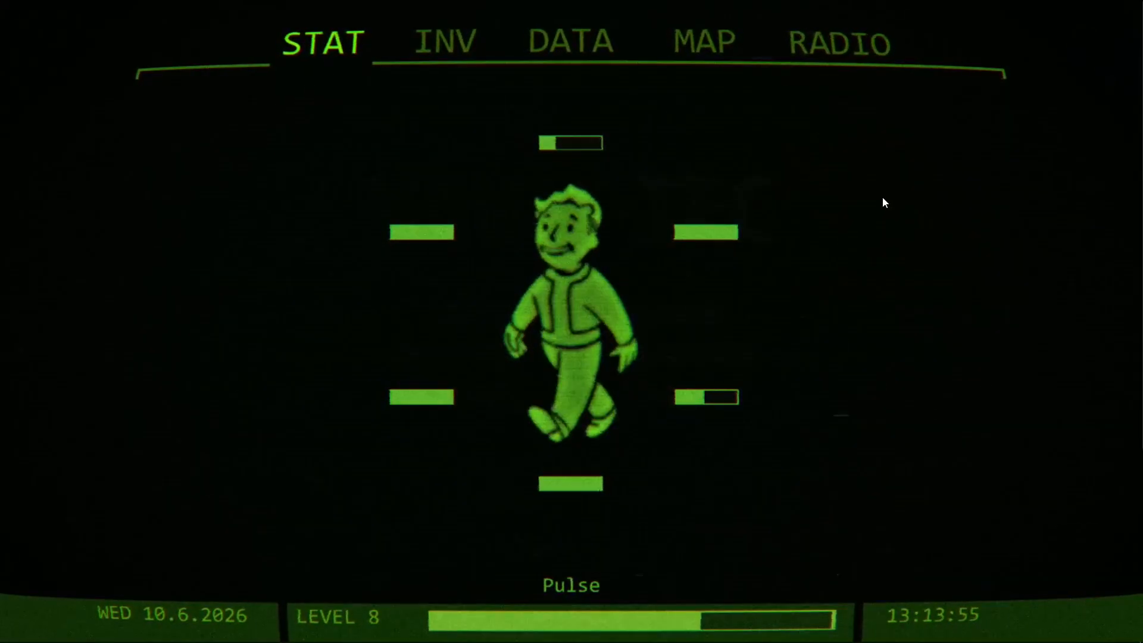
# Open the Windows user's temporary files folder by searching for %temp%.
pyautogui.press('super')
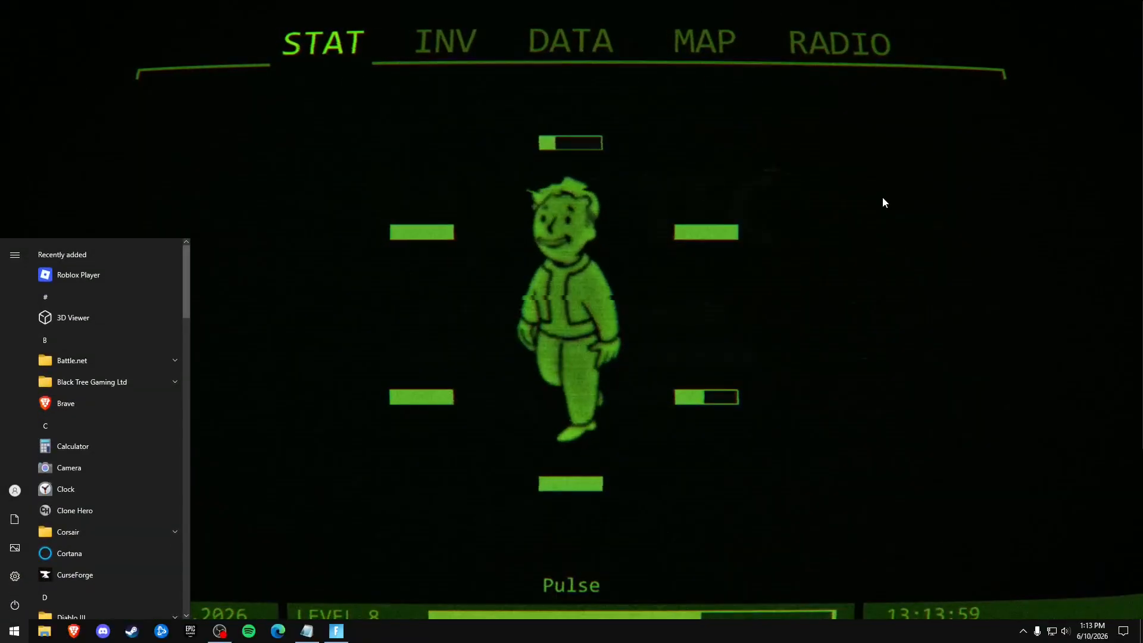
pyautogui.write('%temp')
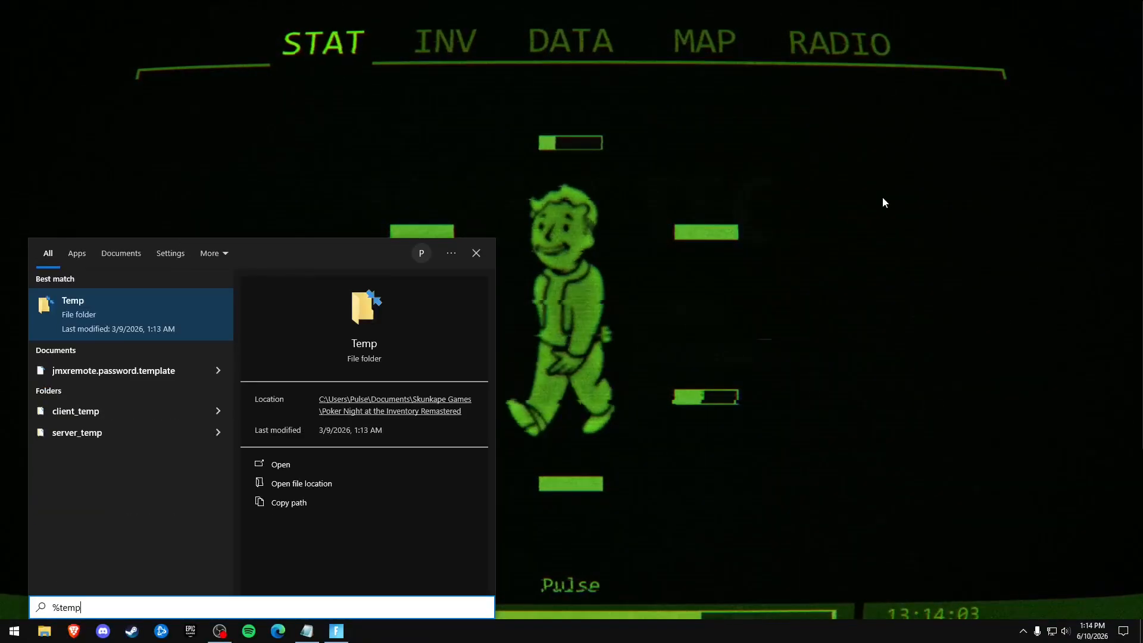
pyautogui.write('%')
pyautogui.press('Return')
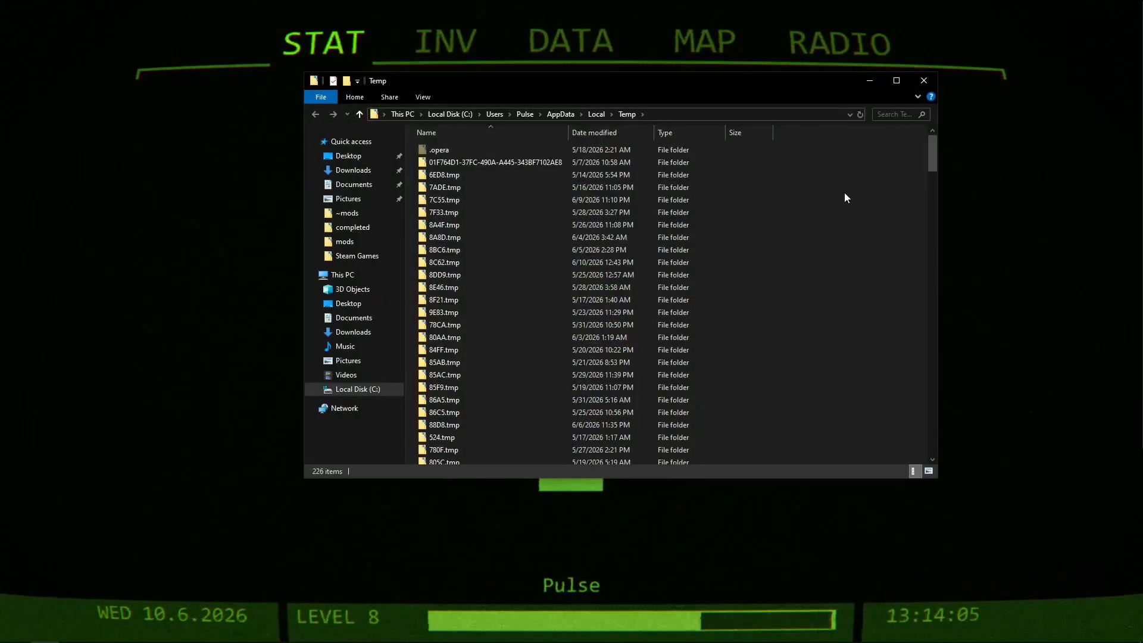
# Delete everything in the Temp folder, skipping all files that are in use, and close the folder window.
pyautogui.hotkey('ctrl', 'a')
pyautogui.click(852, 204)
pyautogui.moveTo(860, 179); pyautogui.dragTo(830, 355)
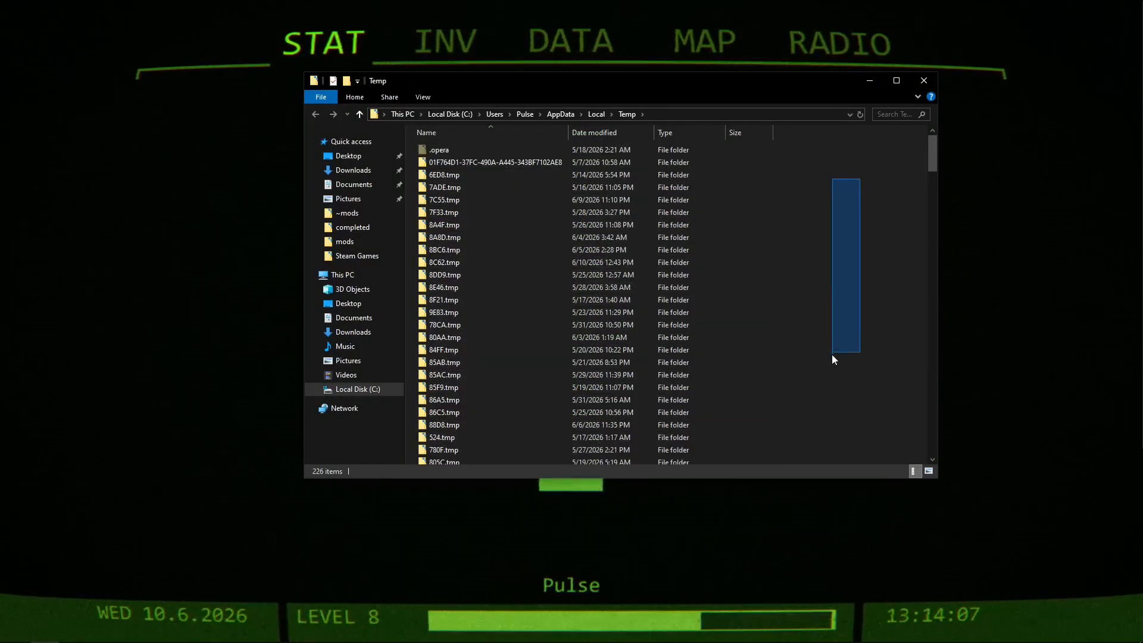
pyautogui.moveTo(875, 202); pyautogui.dragTo(810, 400)
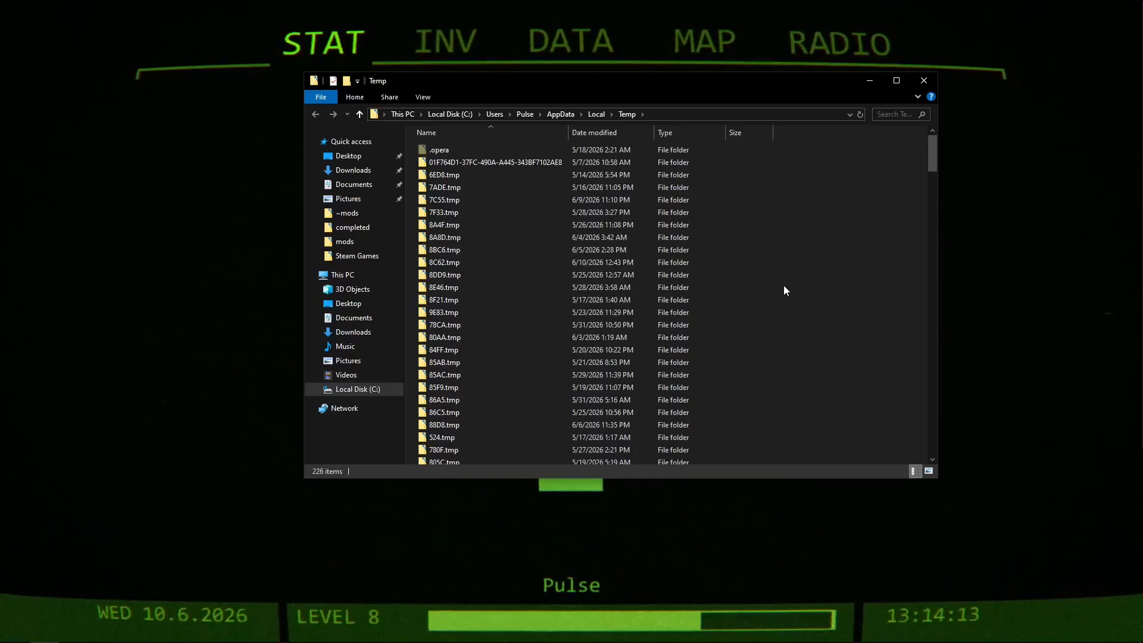
pyautogui.hotkey('ctrl', 'a')
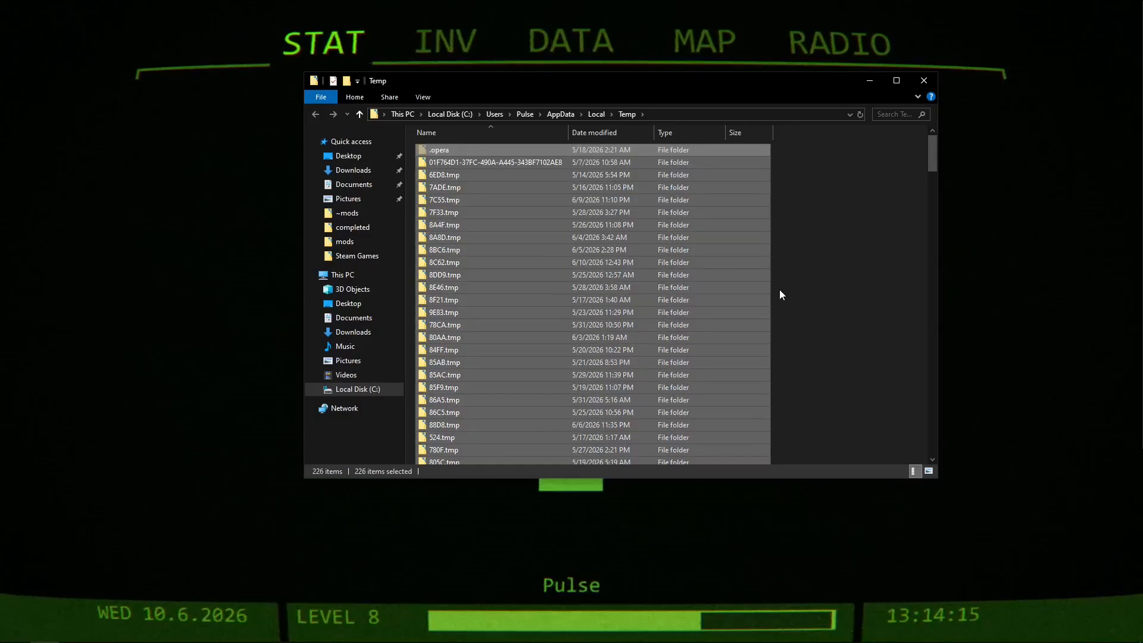
pyautogui.moveTo(933, 157)
pyautogui.mouseDown()
pyautogui.moveTo(932, 414)
pyautogui.moveTo(932, 152)
pyautogui.mouseUp()
pyautogui.press('Delete')
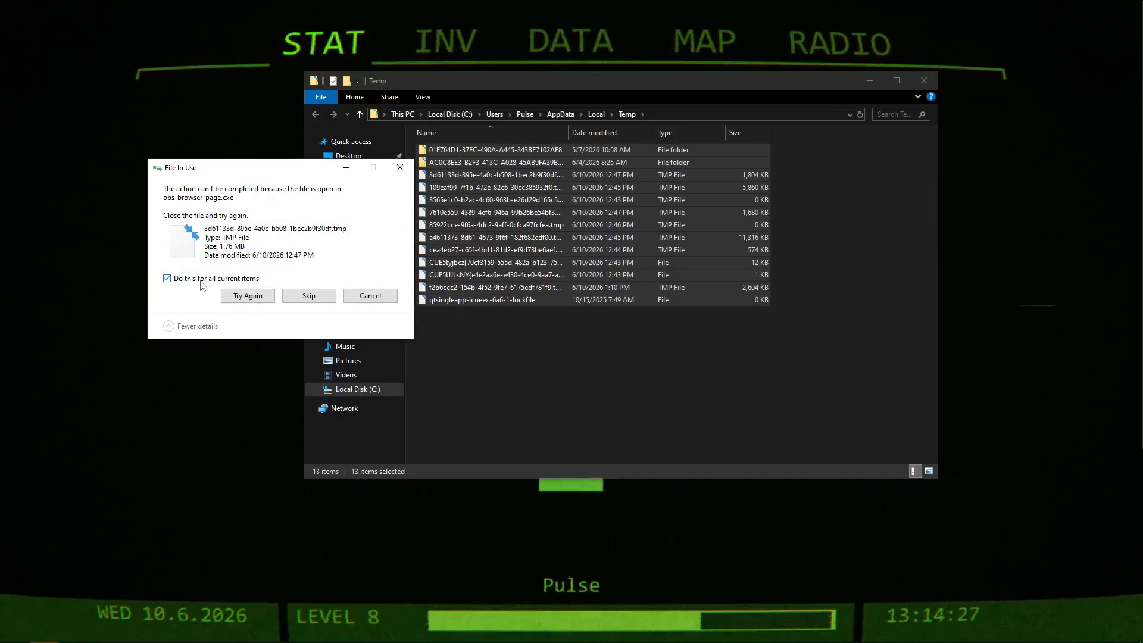
pyautogui.click(308, 296)
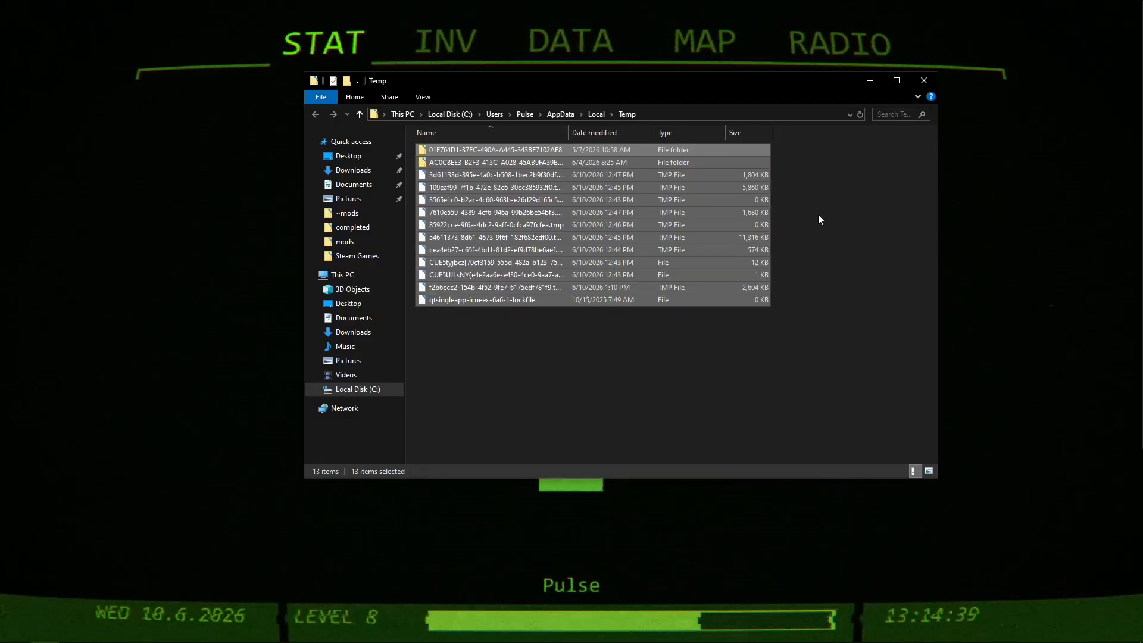
pyautogui.rightClick(722, 215)
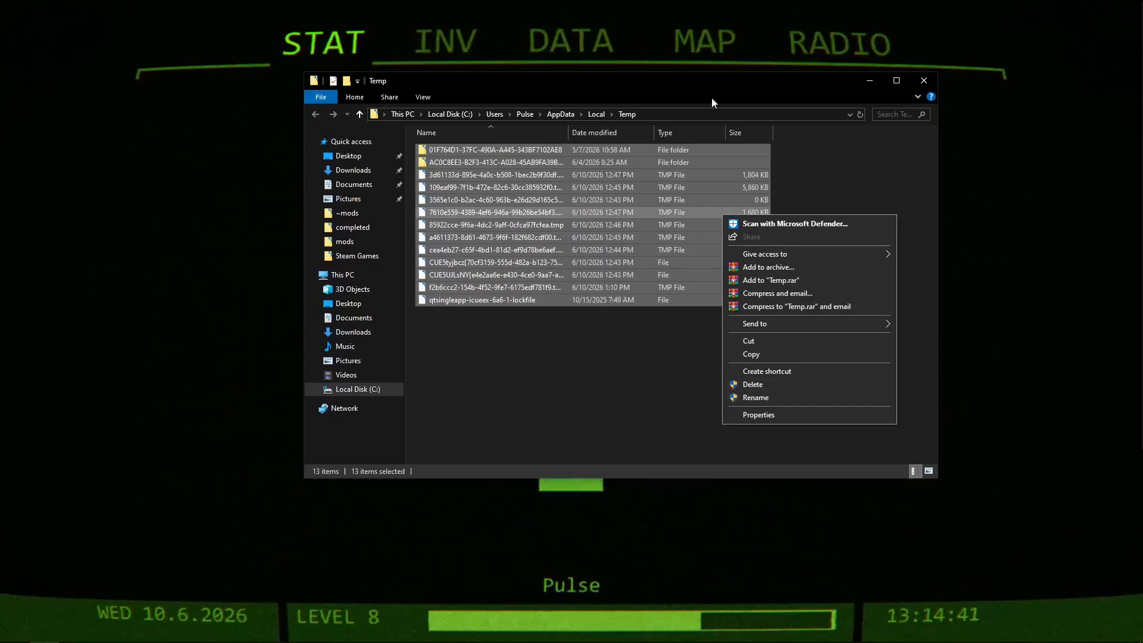
pyautogui.click(757, 93)
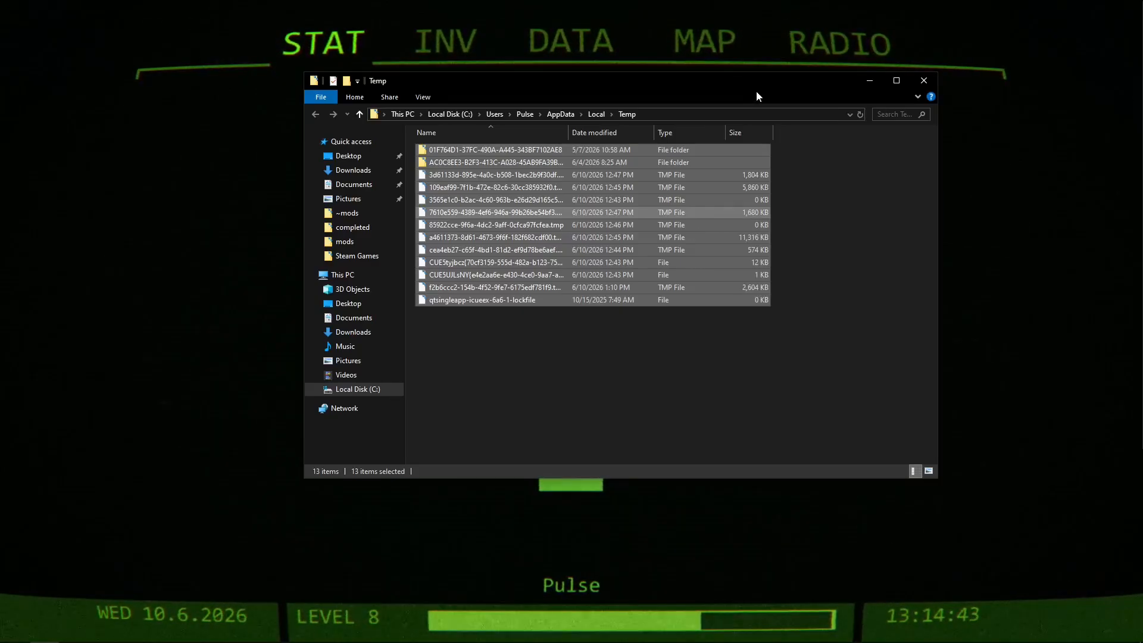
pyautogui.click(930, 84)
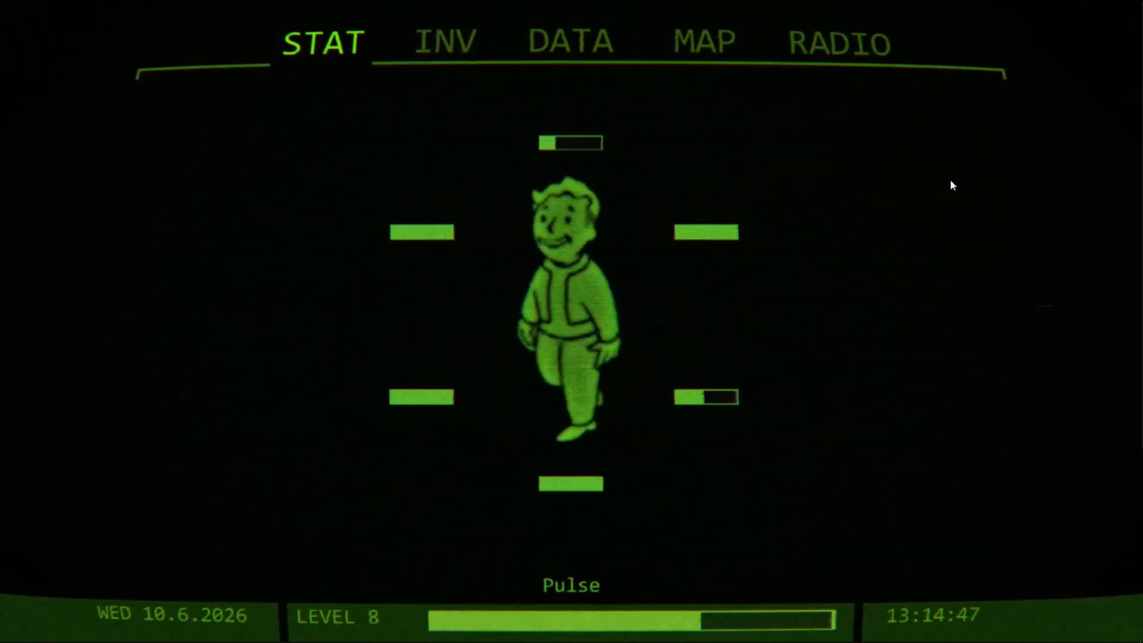
# Find the Run dialog and use it to open the Windows prefetch folder.
pyautogui.press('super')
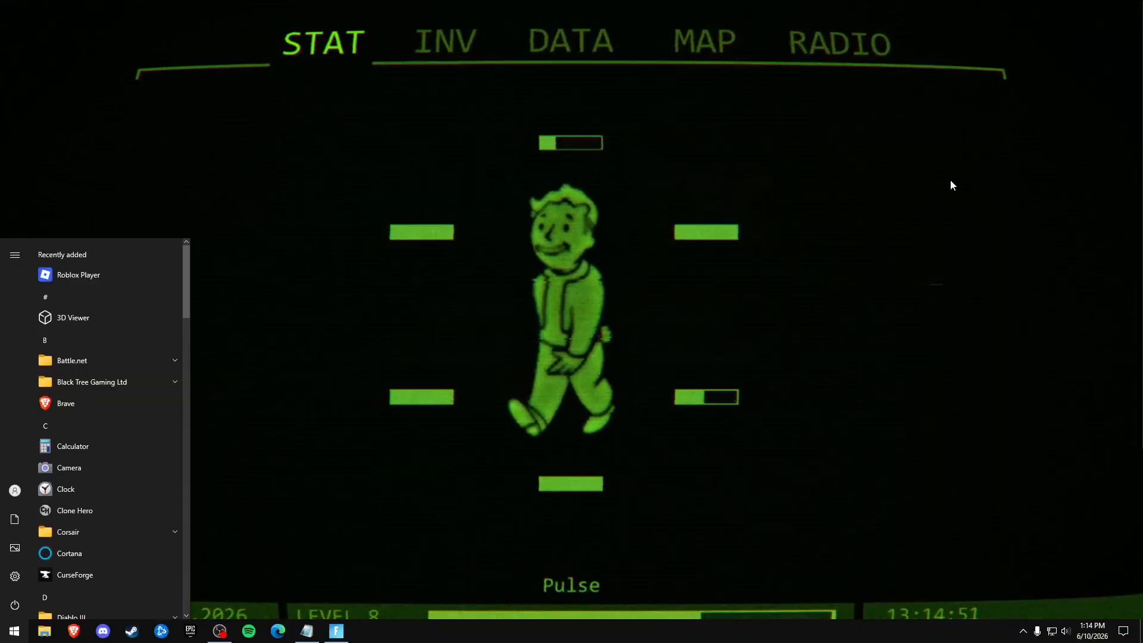
pyautogui.write('pref')
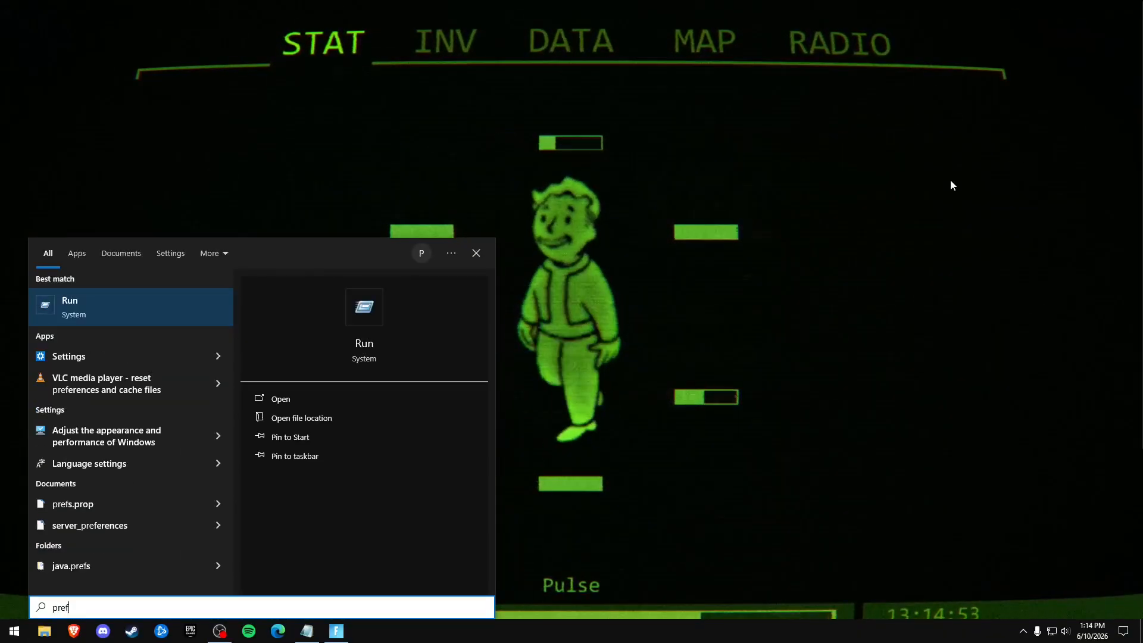
pyautogui.write('etch')
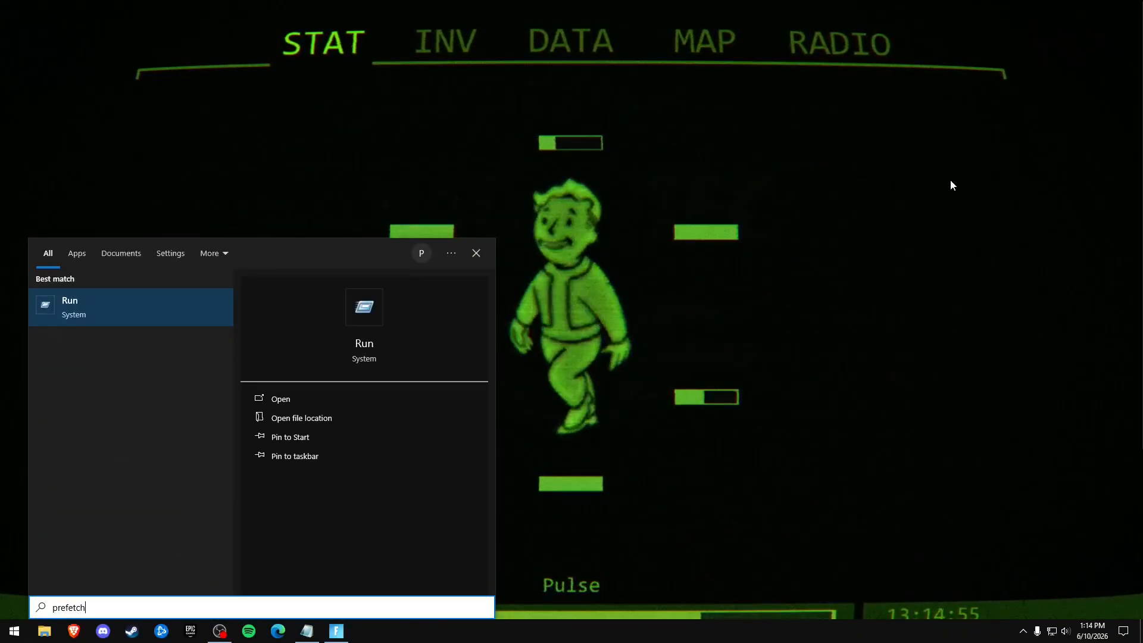
pyautogui.press('Return')
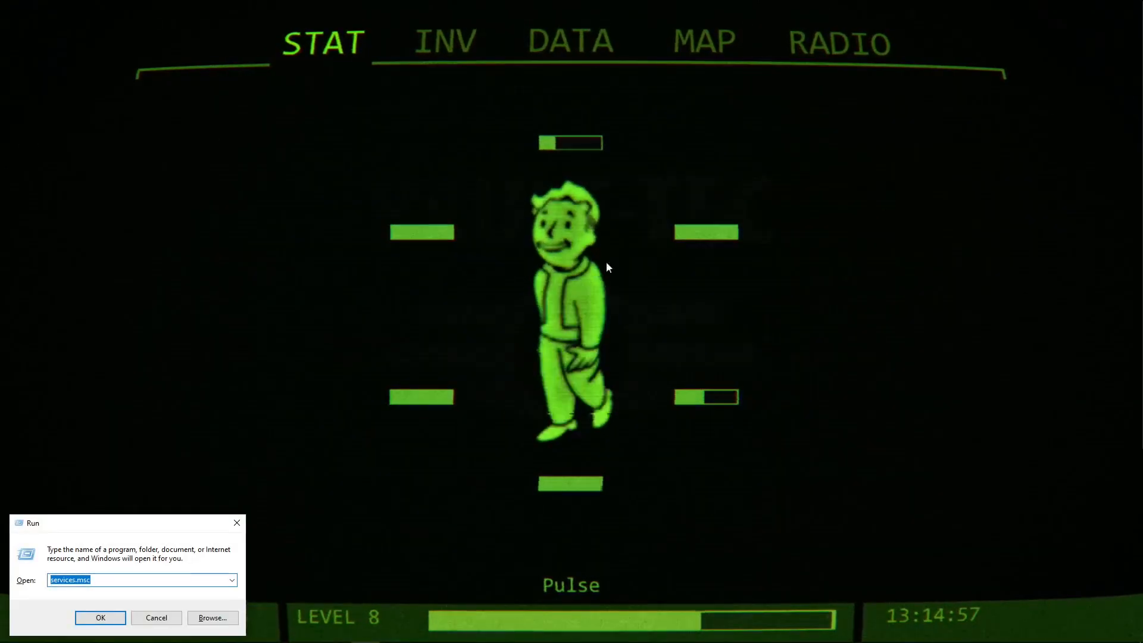
pyautogui.write('p')
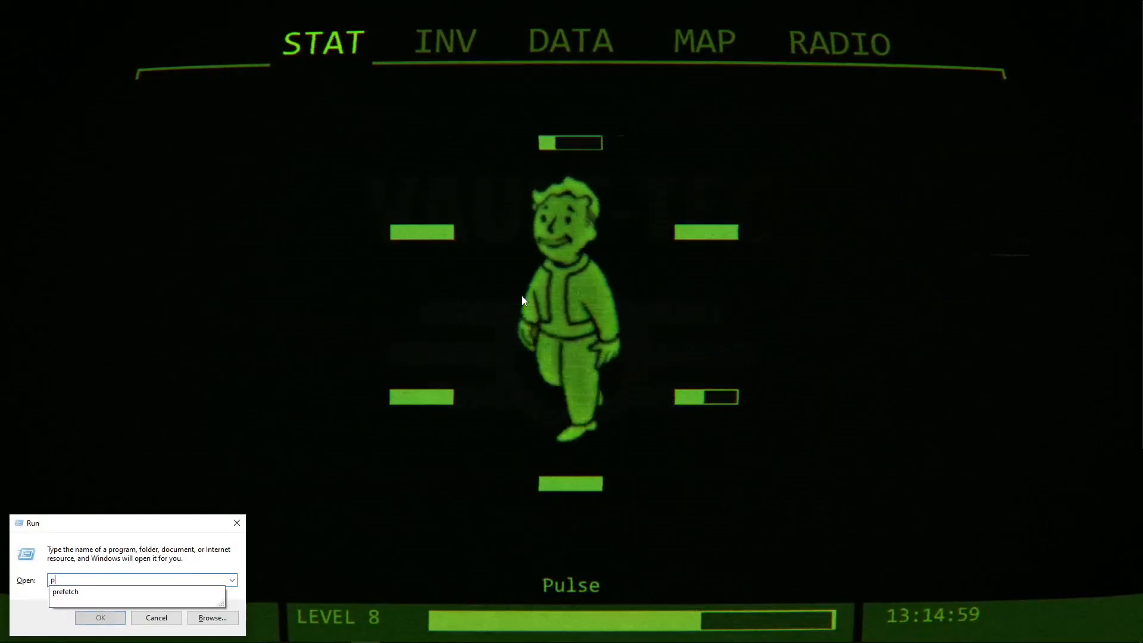
pyautogui.write('re')
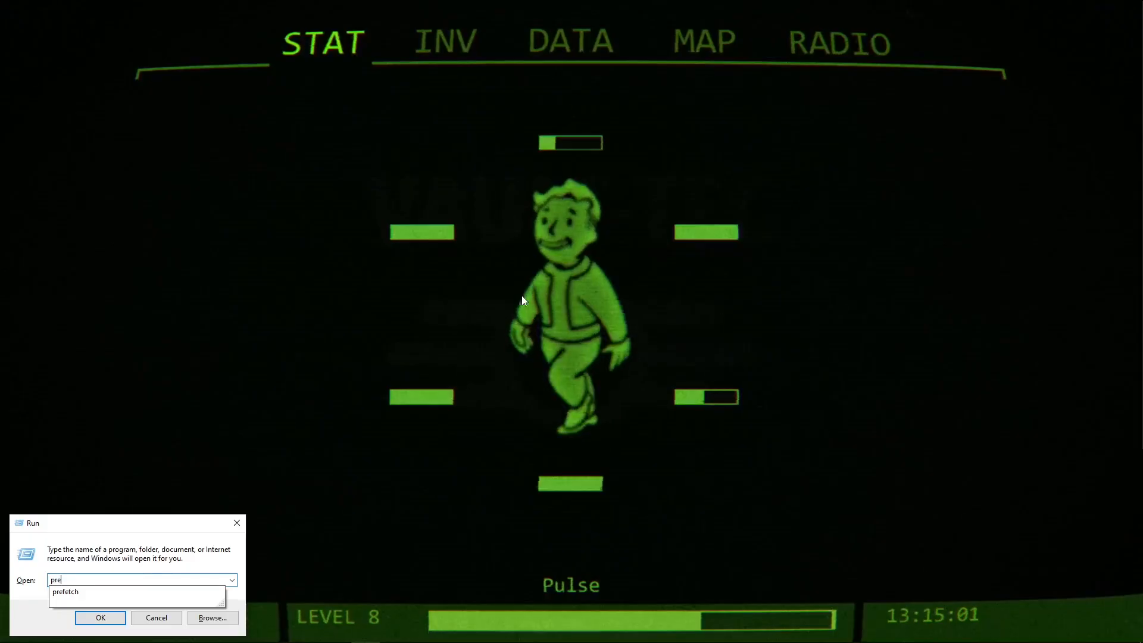
pyautogui.write('fetch')
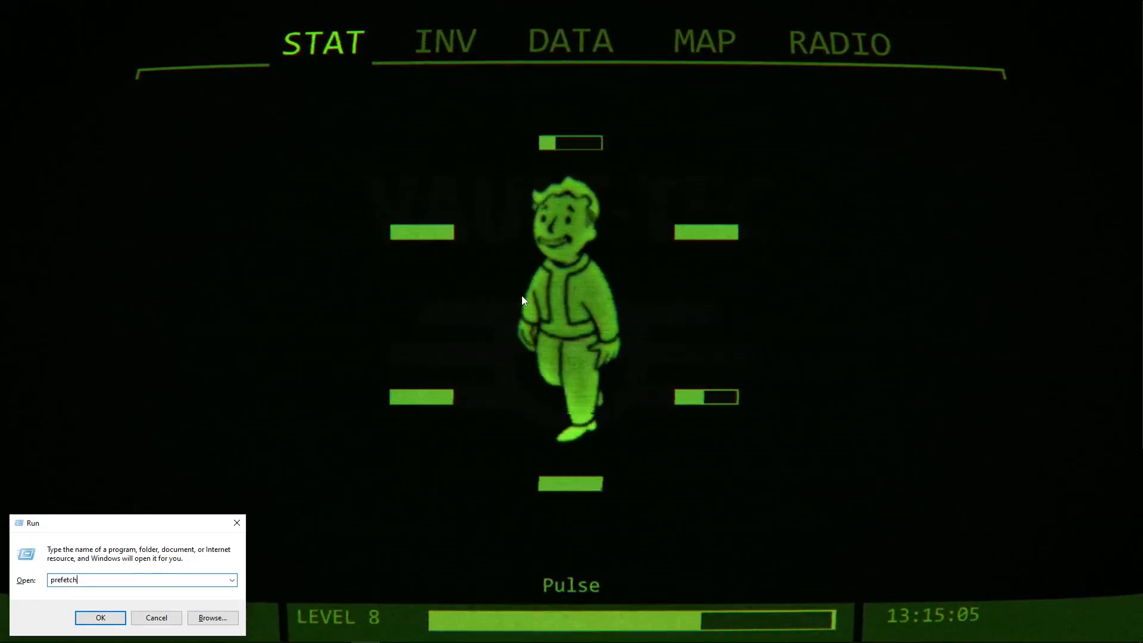
pyautogui.press('Return')
pyautogui.press('Return')
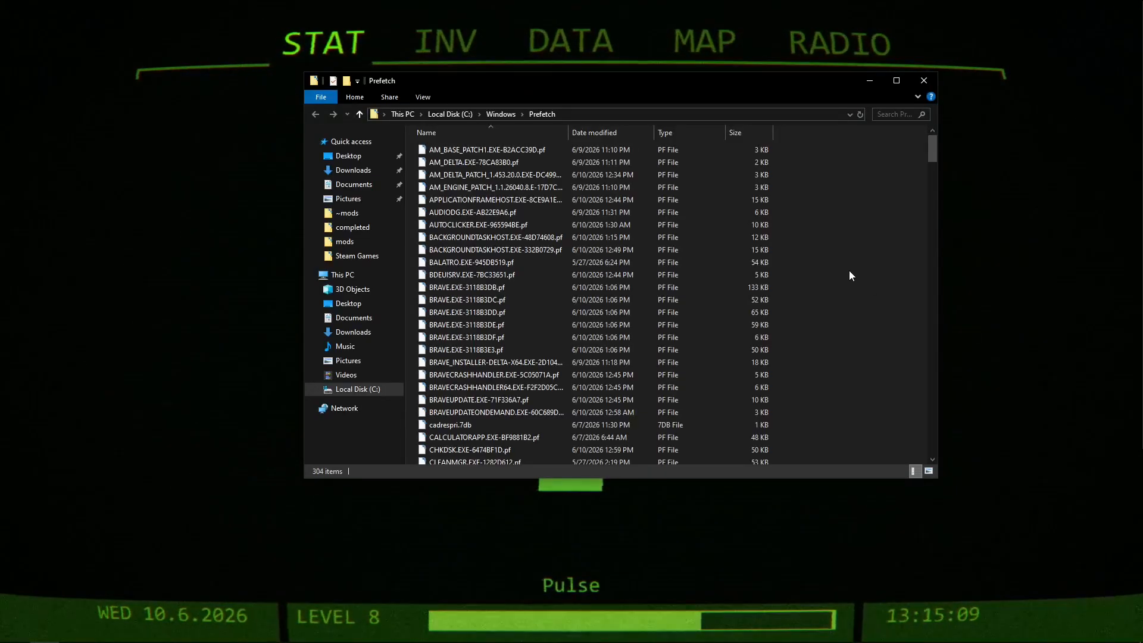
# Select all files in the Prefetch folder.
pyautogui.moveTo(869, 148); pyautogui.dragTo(802, 324)
pyautogui.hotkey('ctrl', 'a')
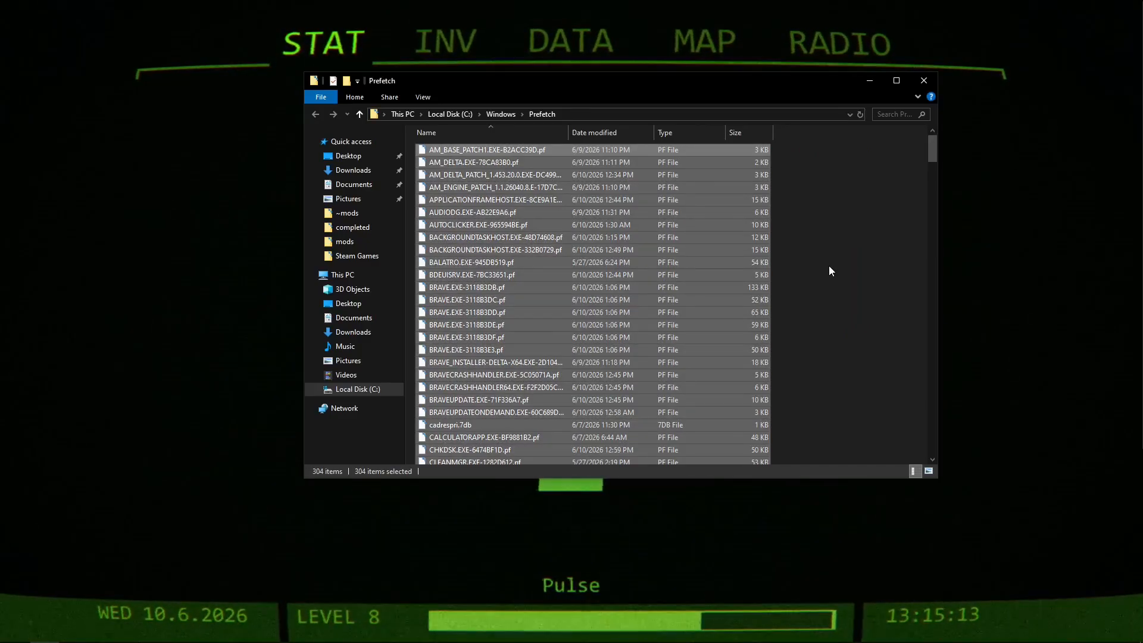
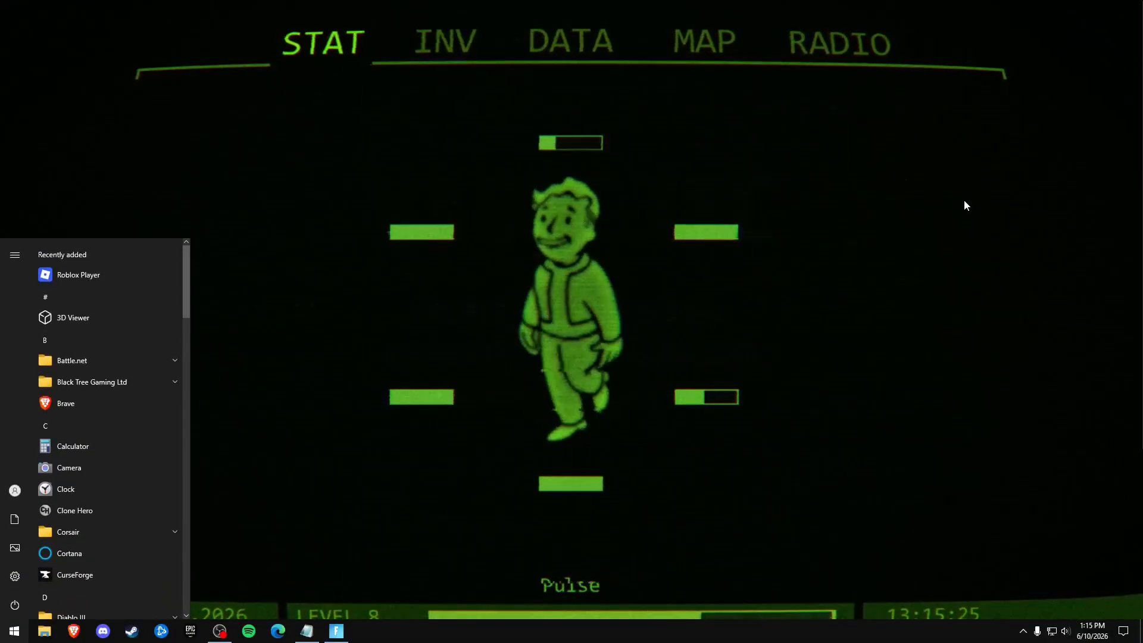
# Find and open Disk Cleanup for drive C: and rescan it with system files included.
pyautogui.write('disk cleanup')
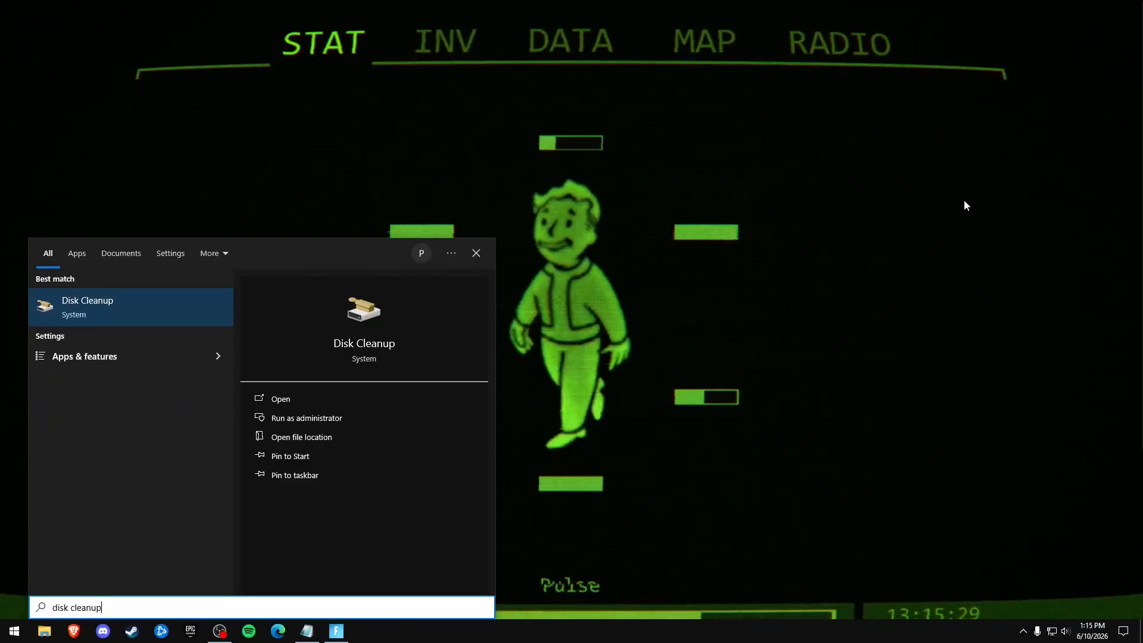
pyautogui.click(95, 304)
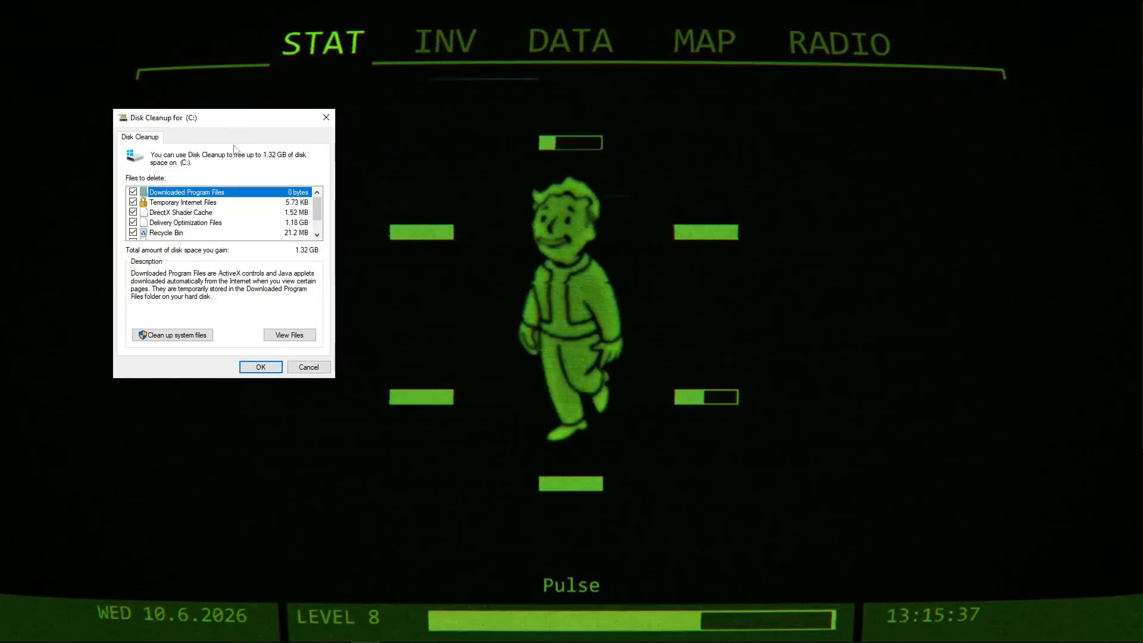
pyautogui.scroll(-1, 310, 222)
pyautogui.scroll(1, 311, 222)
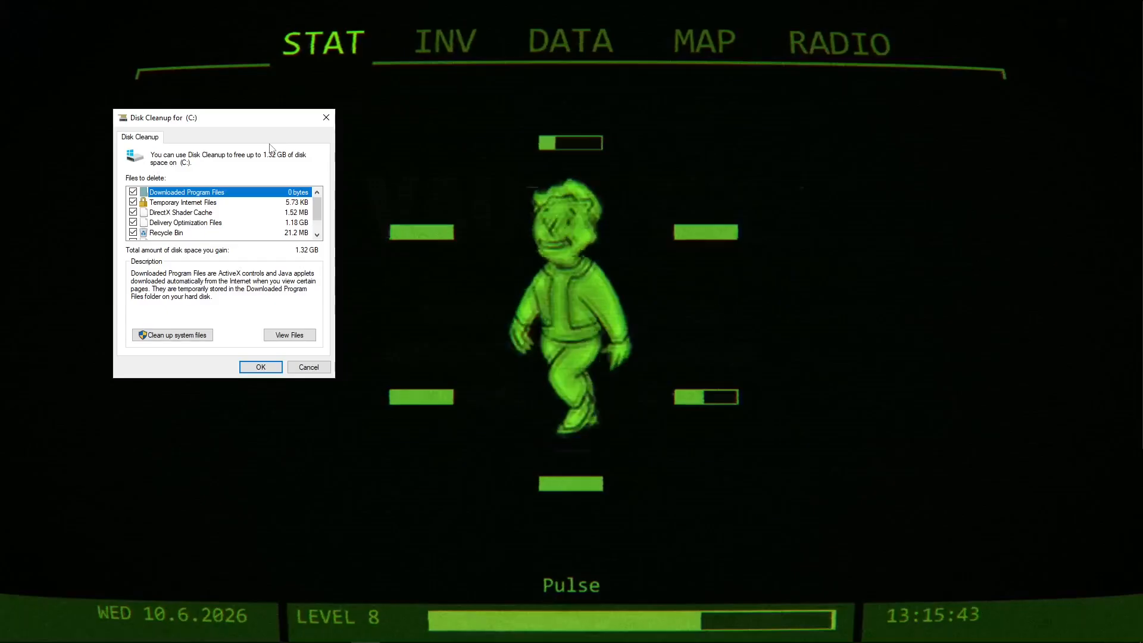
pyautogui.click(176, 337)
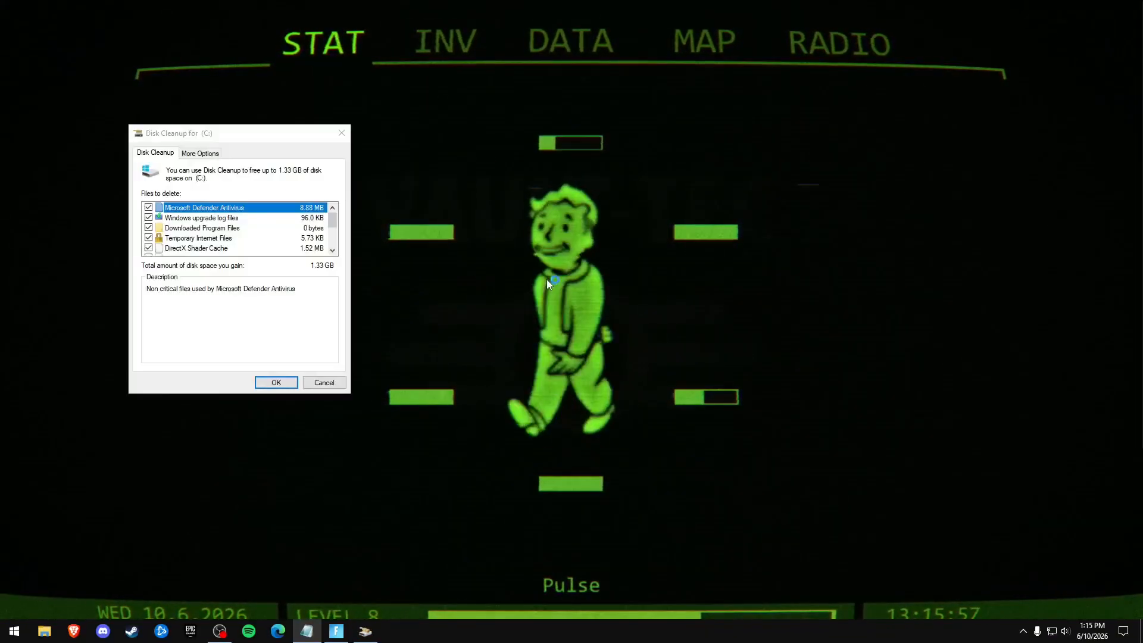
# Review the checked file categories in Disk Cleanup and permanently delete the files from drive C:.
pyautogui.moveTo(333, 217)
pyautogui.mouseDown()
pyautogui.moveTo(335, 232)
pyautogui.moveTo(339, 199)
pyautogui.moveTo(331, 257)
pyautogui.moveTo(333, 210)
pyautogui.mouseUp()
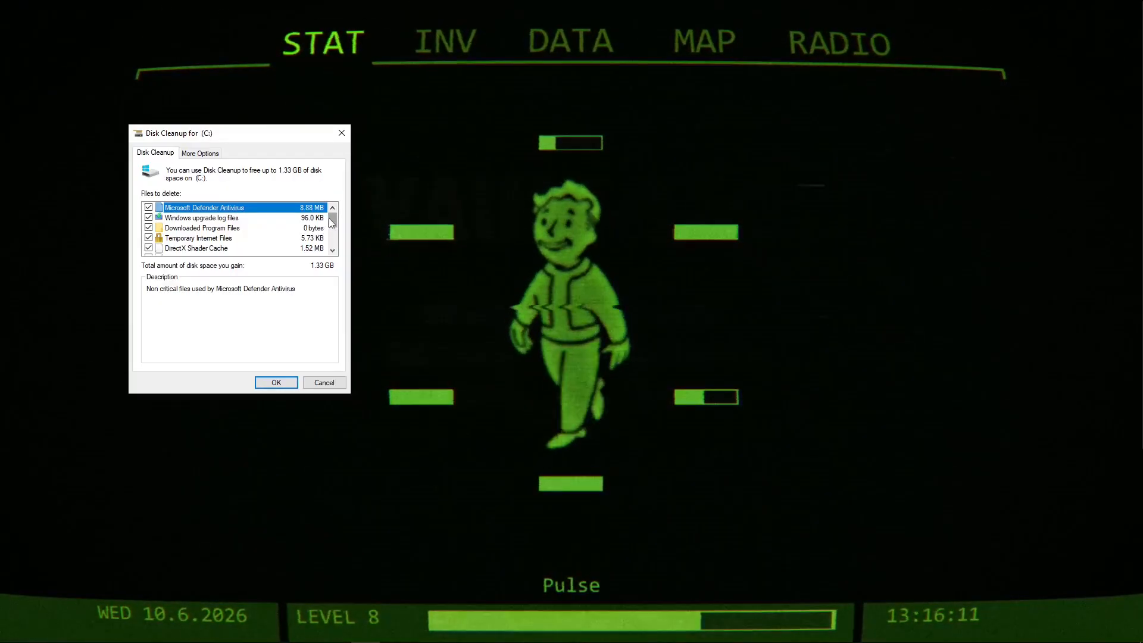
pyautogui.moveTo(330, 222); pyautogui.dragTo(352, 175)
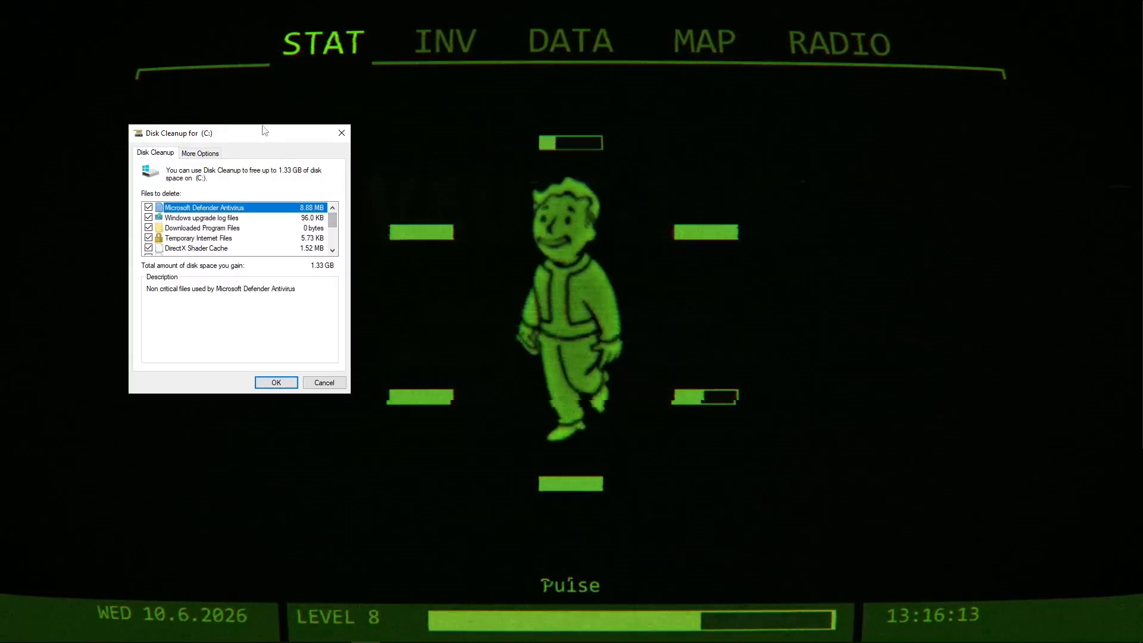
pyautogui.click(229, 217)
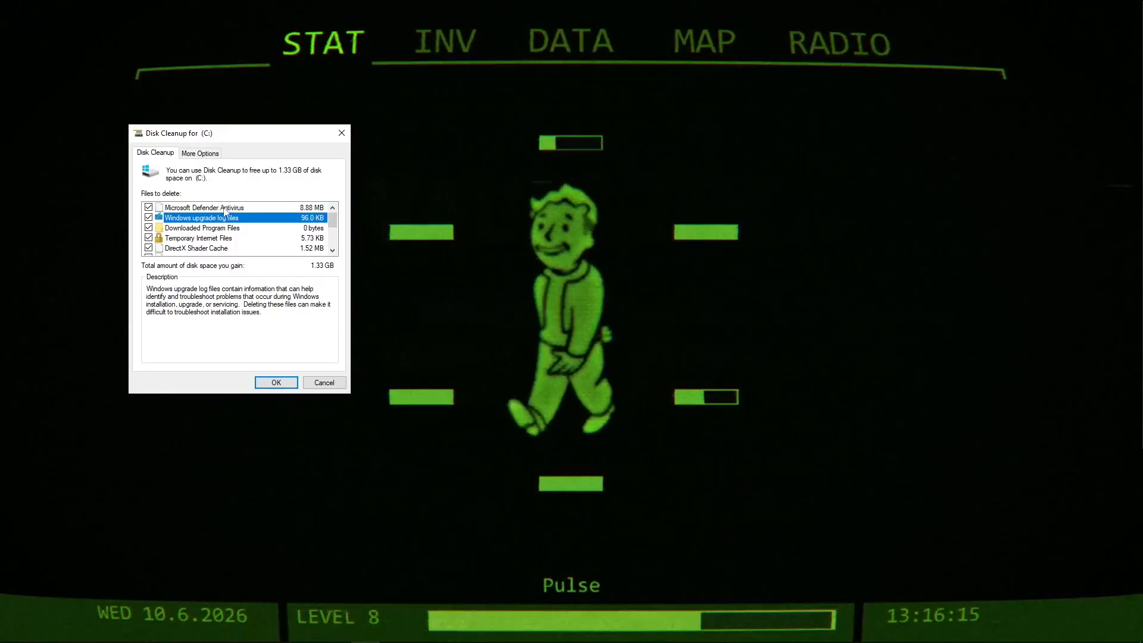
pyautogui.click(227, 208)
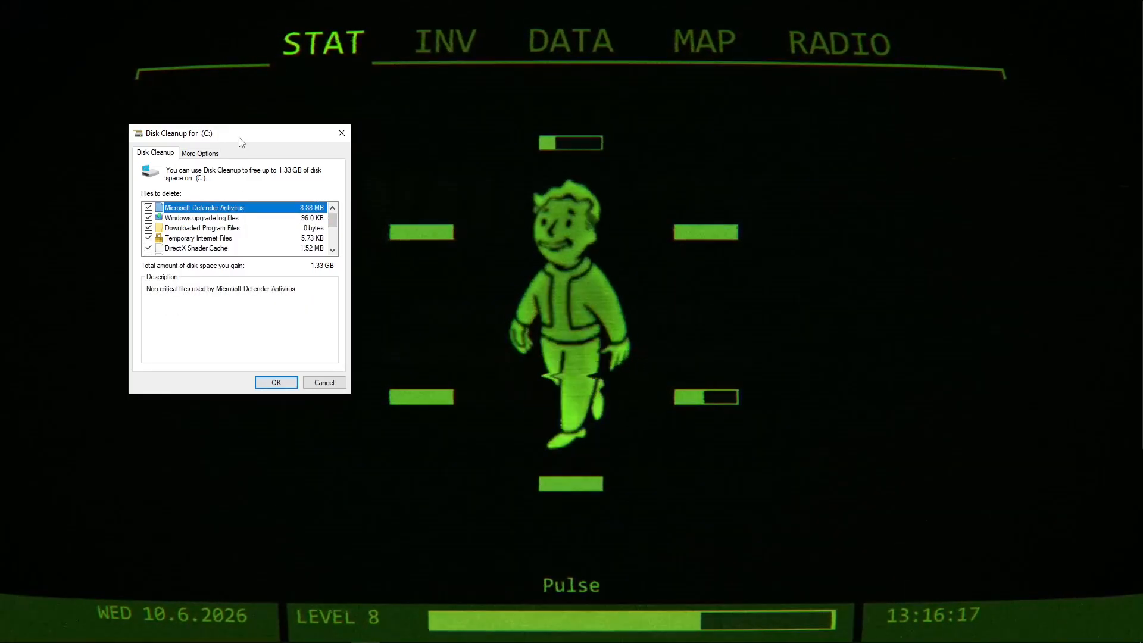
pyautogui.moveTo(334, 220)
pyautogui.mouseDown()
pyautogui.moveTo(335, 237)
pyautogui.moveTo(338, 198)
pyautogui.moveTo(339, 244)
pyautogui.moveTo(337, 210)
pyautogui.mouseUp()
pyautogui.click(276, 383)
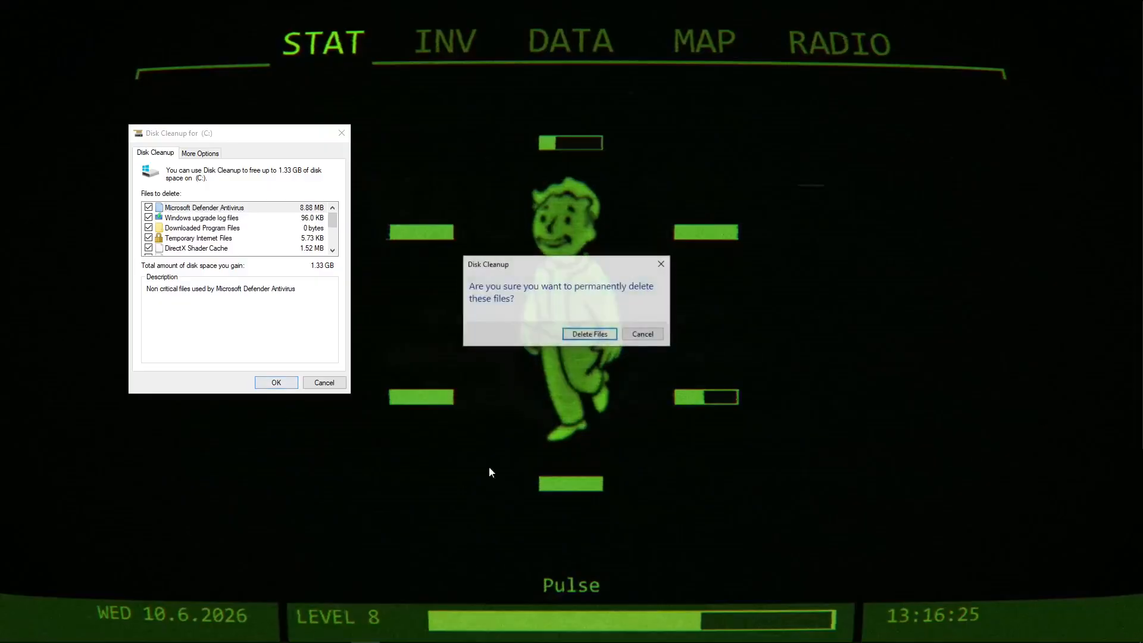
pyautogui.click(578, 331)
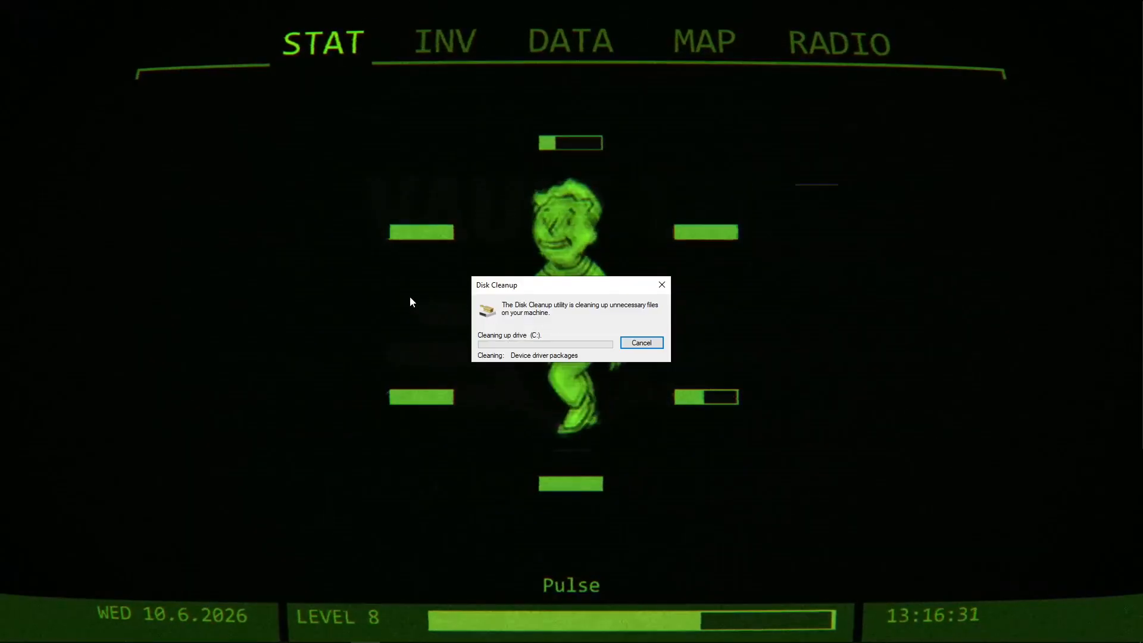
# Show the desktop icons and hide them again.
pyautogui.rightClick(315, 267)
pyautogui.click(289, 213)
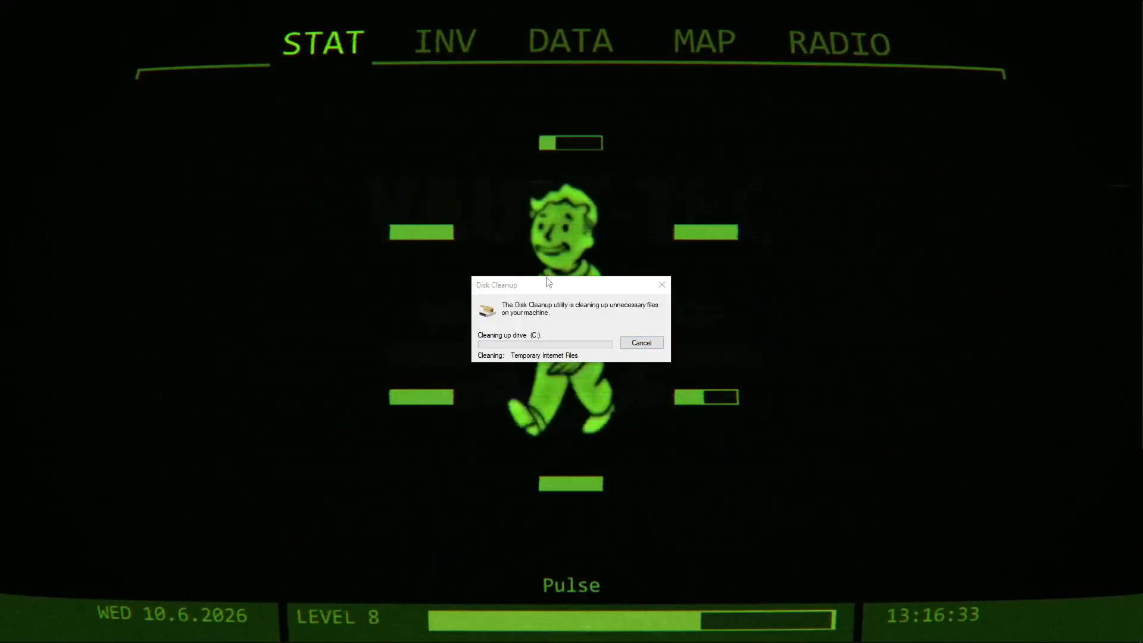
pyautogui.rightClick(263, 225)
pyautogui.click(446, 312)
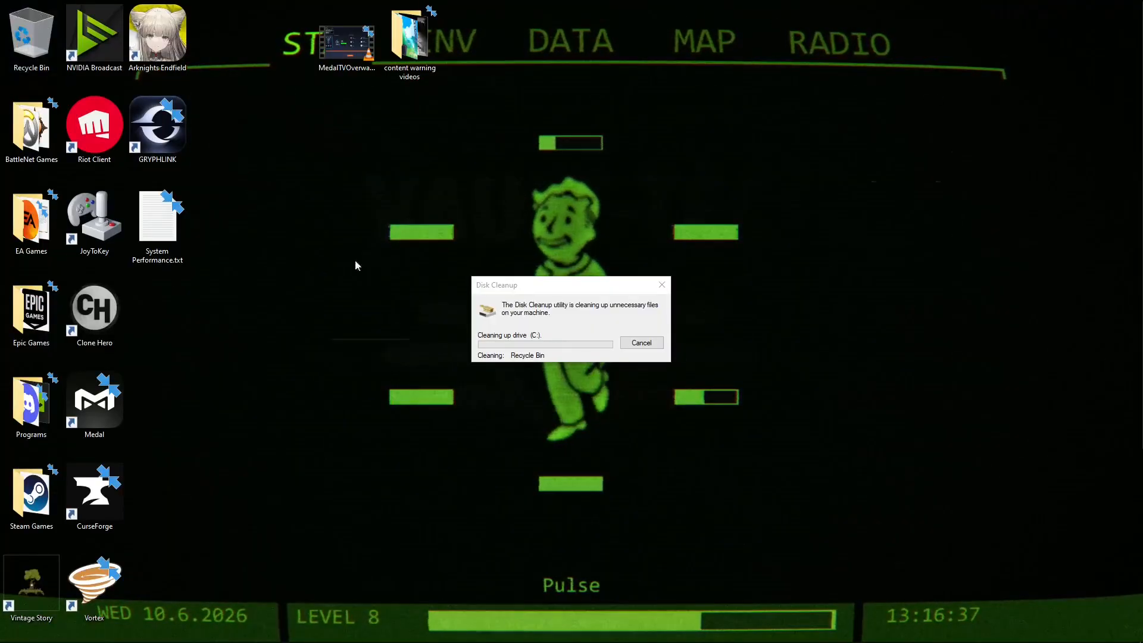
pyautogui.rightClick(266, 243)
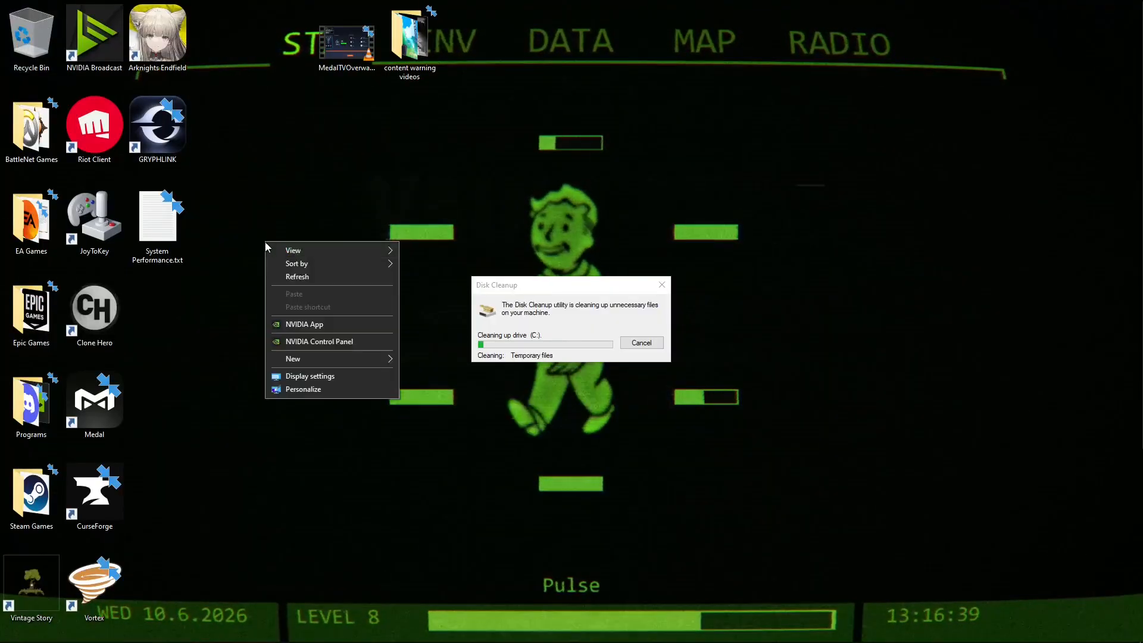
pyautogui.moveTo(310, 250)
pyautogui.click(470, 324)
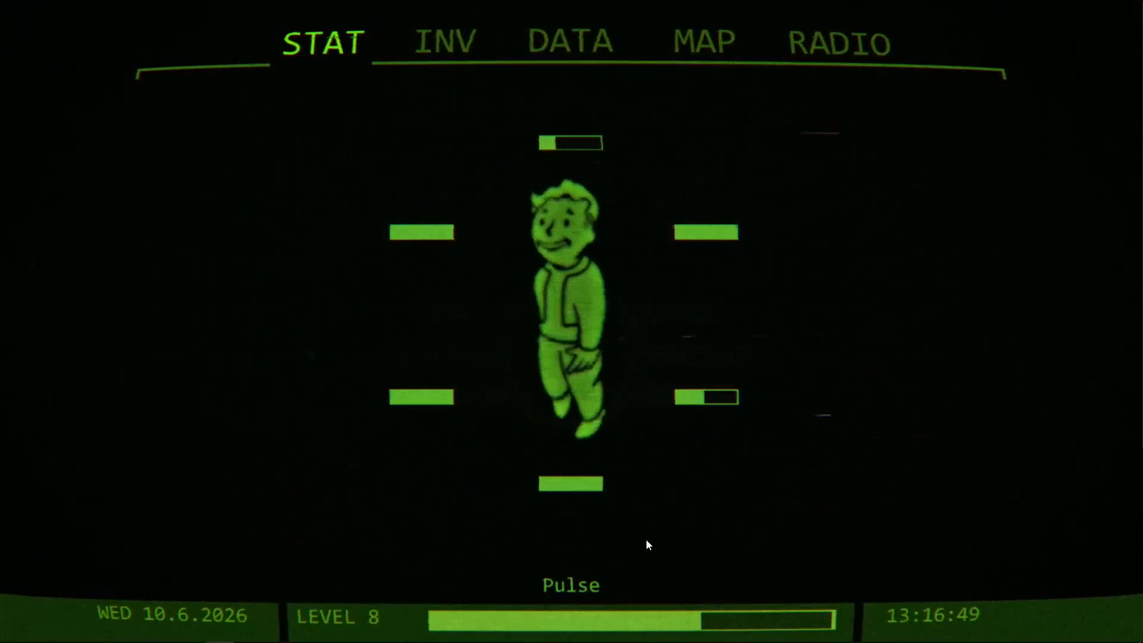
# Search Windows for "disk frag" and open Defragment and Optimize Drives.
pyautogui.press('super')
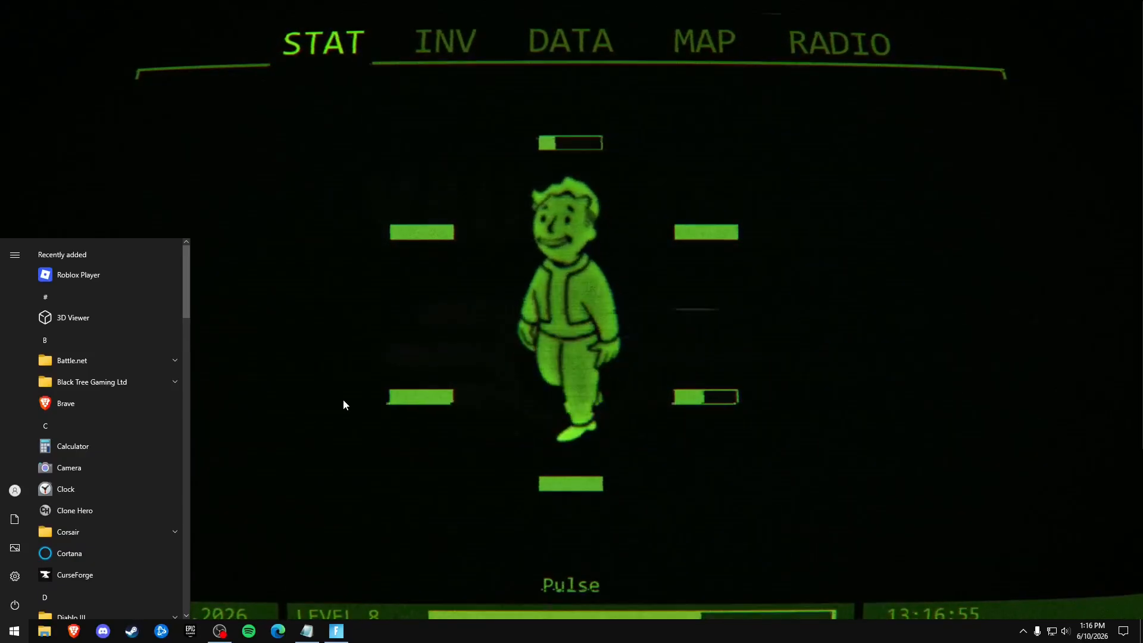
pyautogui.write('dis')
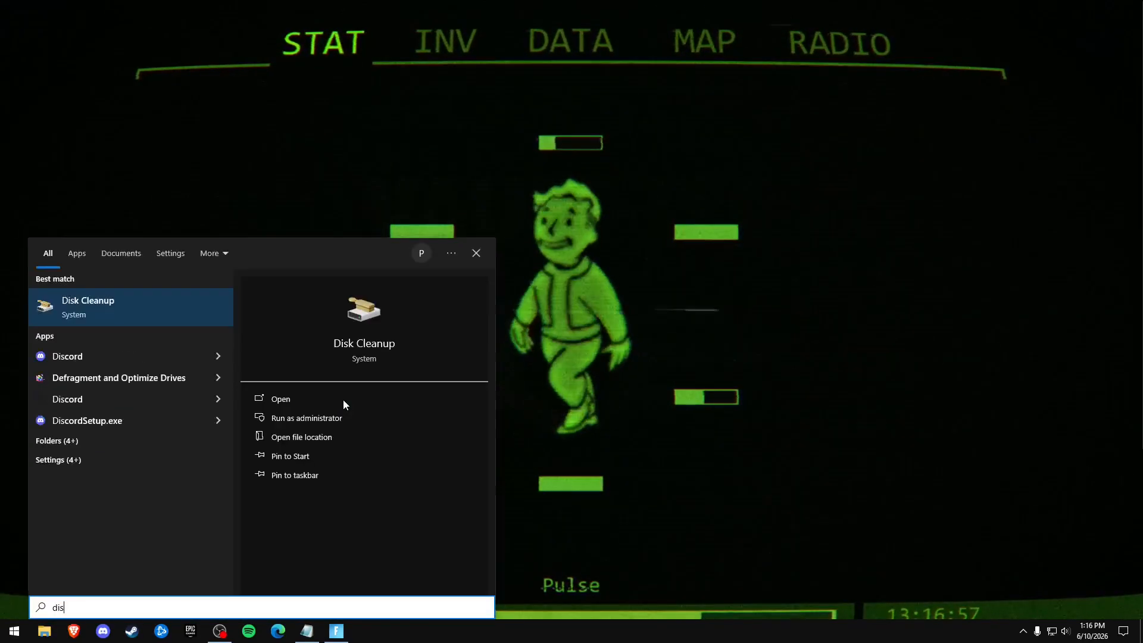
pyautogui.write('k f')
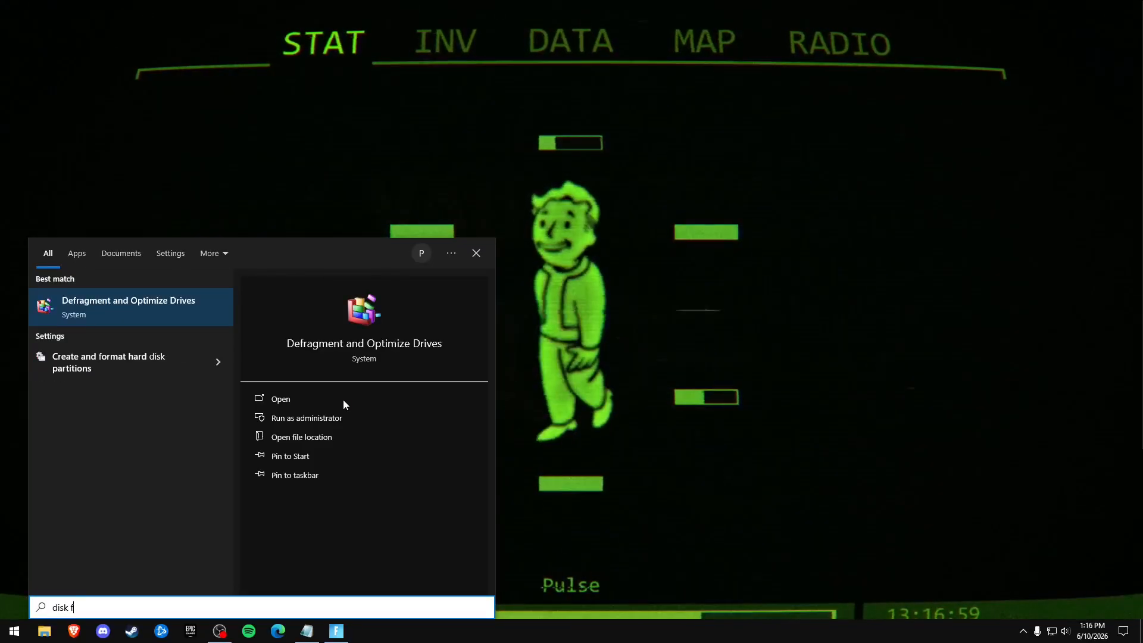
pyautogui.write('rag')
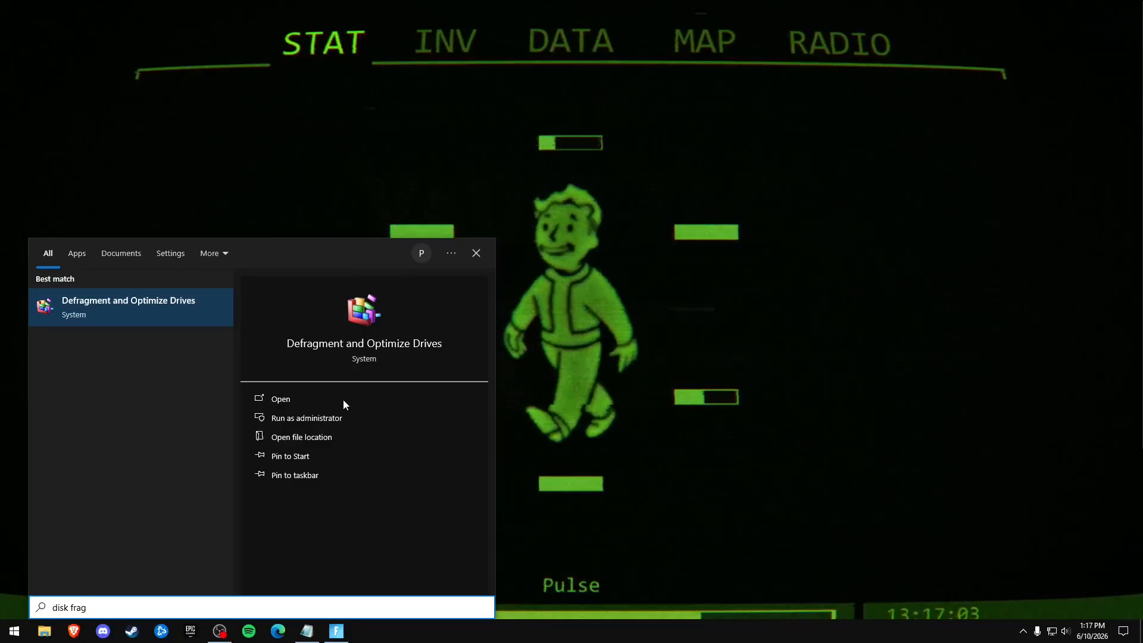
pyautogui.click(343, 399)
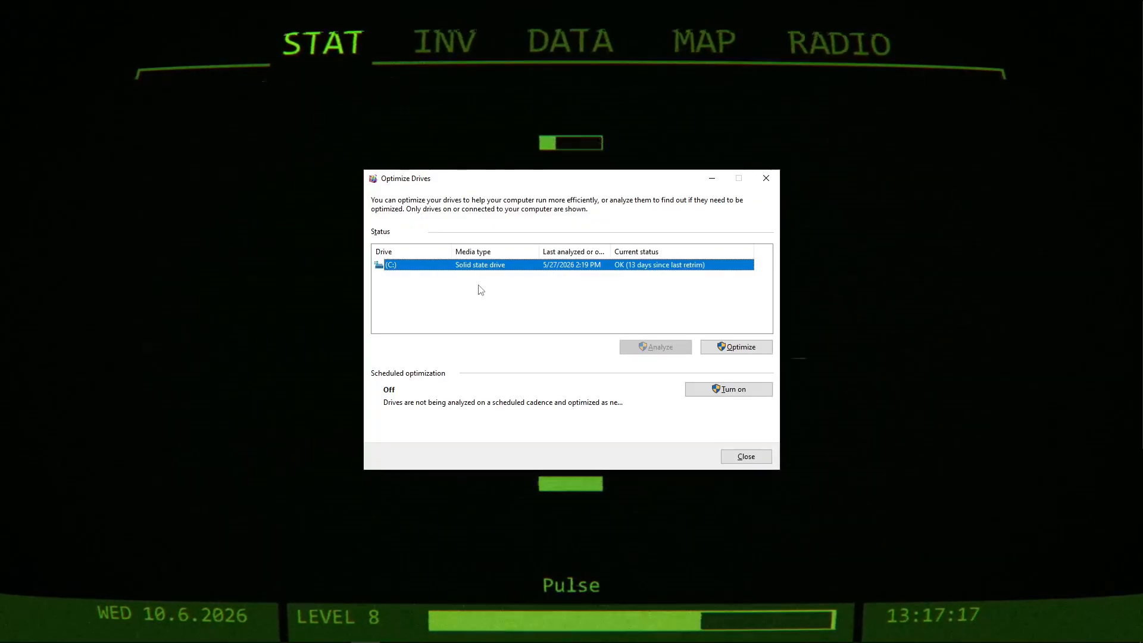
# Optimize the C: solid state drive and close the Optimize Drives window.
pyautogui.click(519, 296)
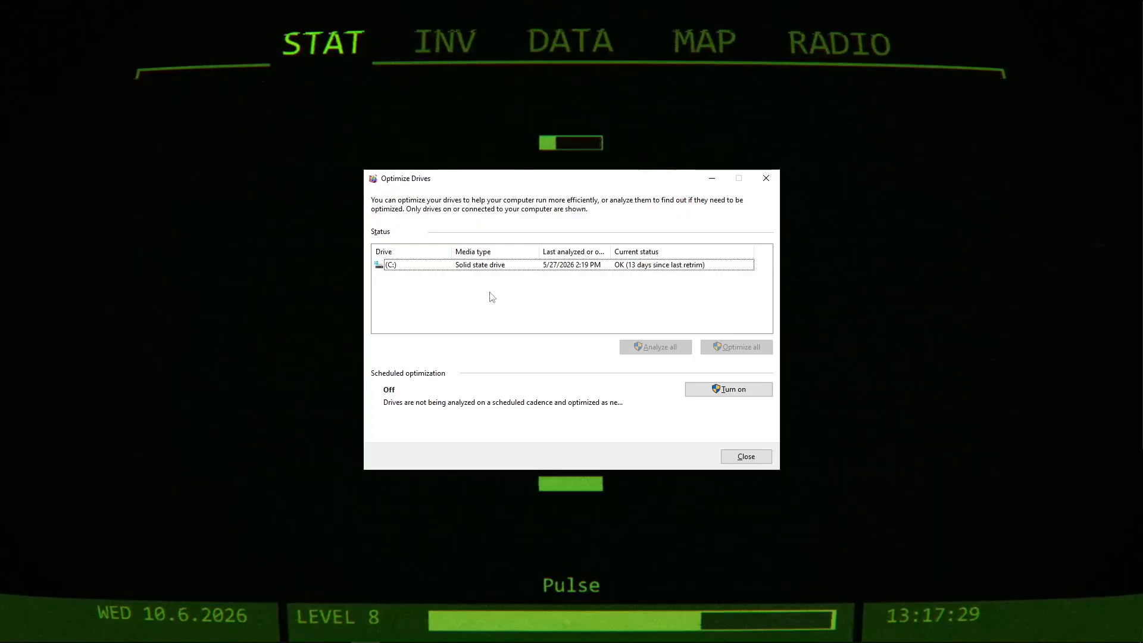
pyautogui.click(488, 266)
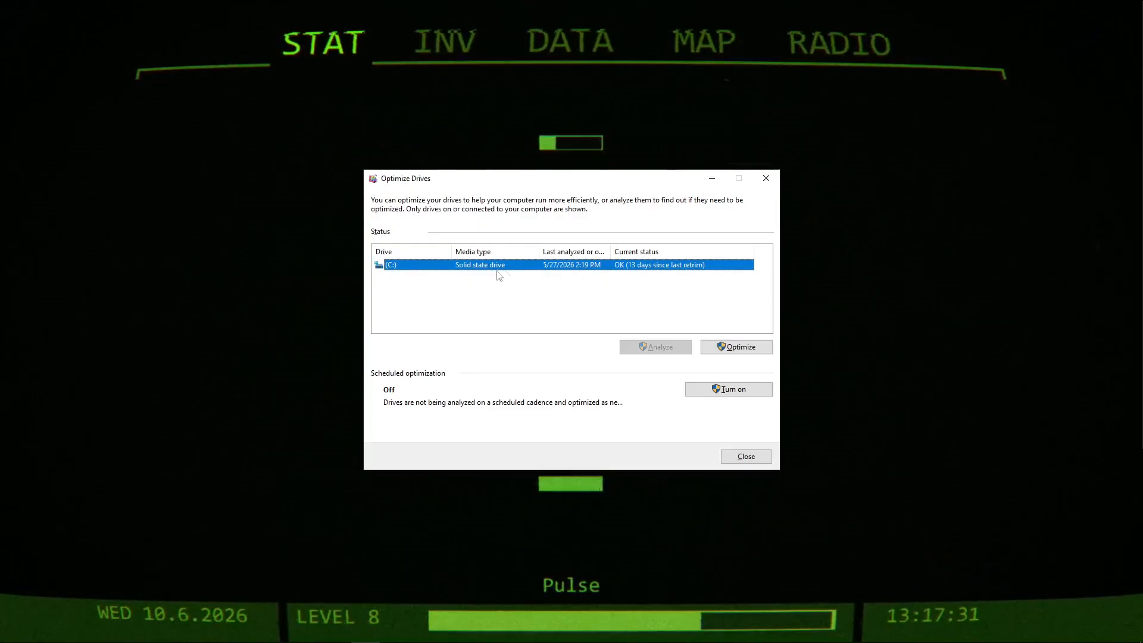
pyautogui.click(735, 345)
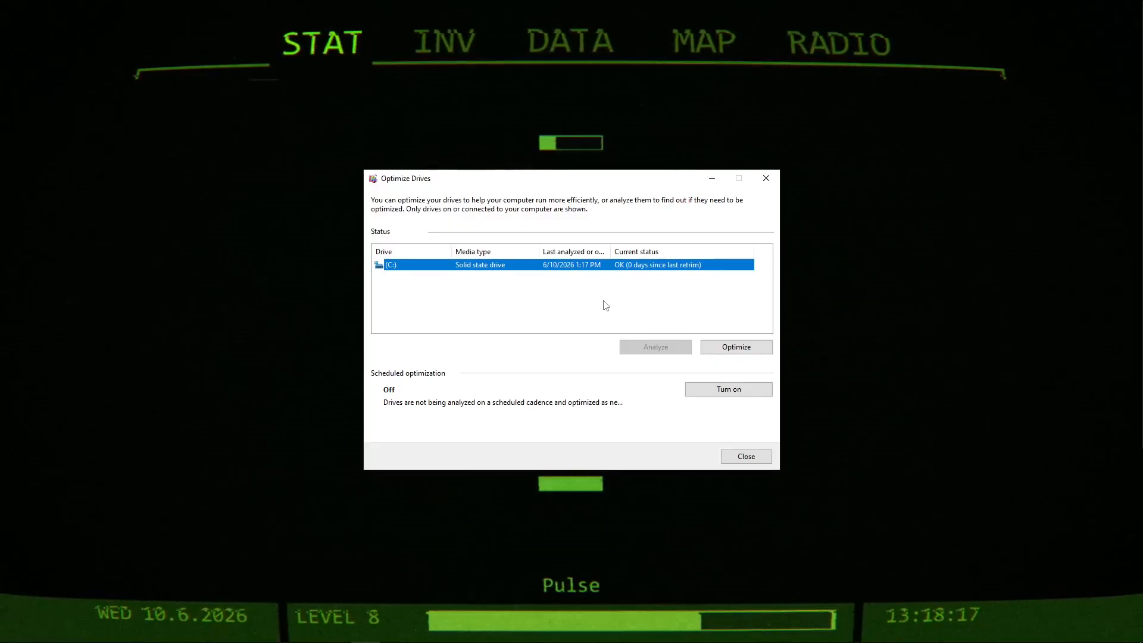
pyautogui.click(564, 303)
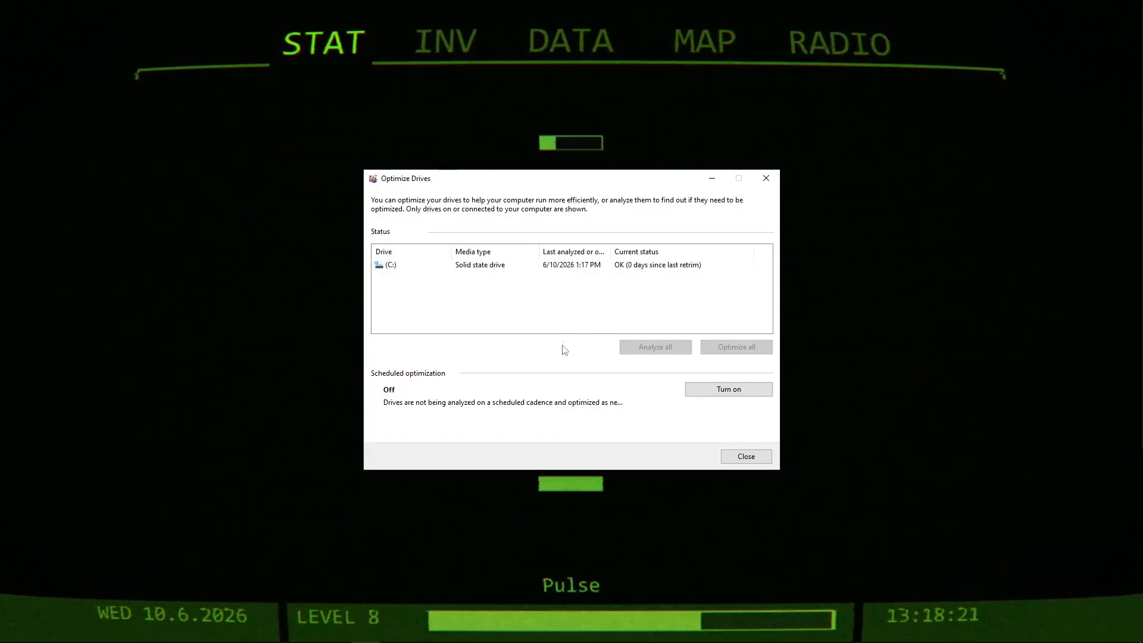
pyautogui.click(754, 462)
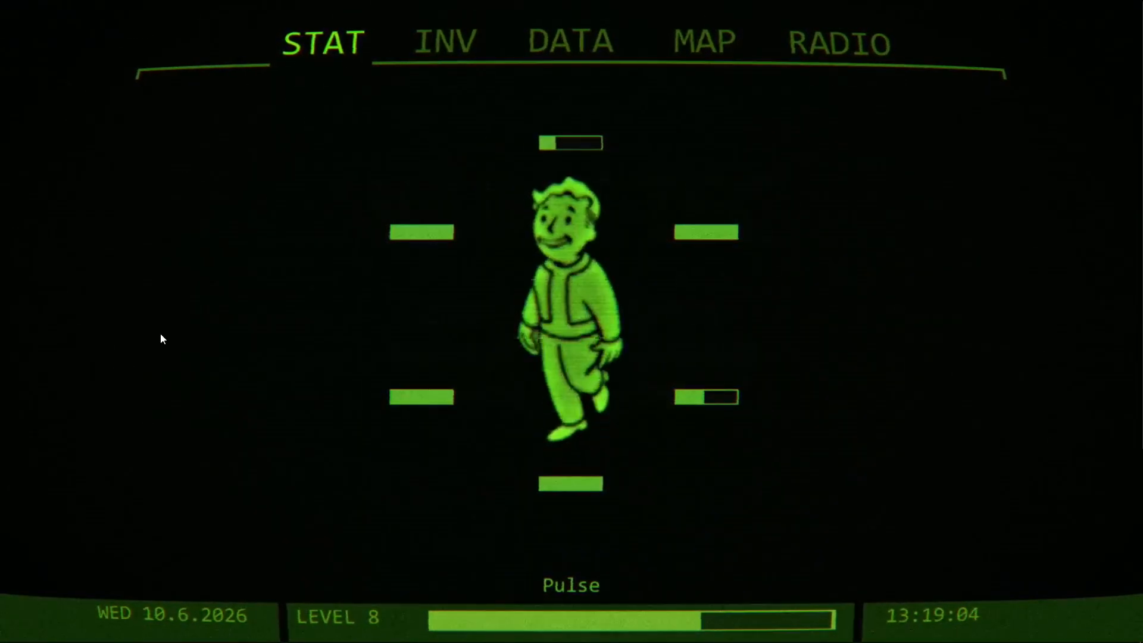
# Open the Applications folder by running shell:appsfolder from the Run dialog, and look through the installed apps.
pyautogui.press('super')
pyautogui.write('run')
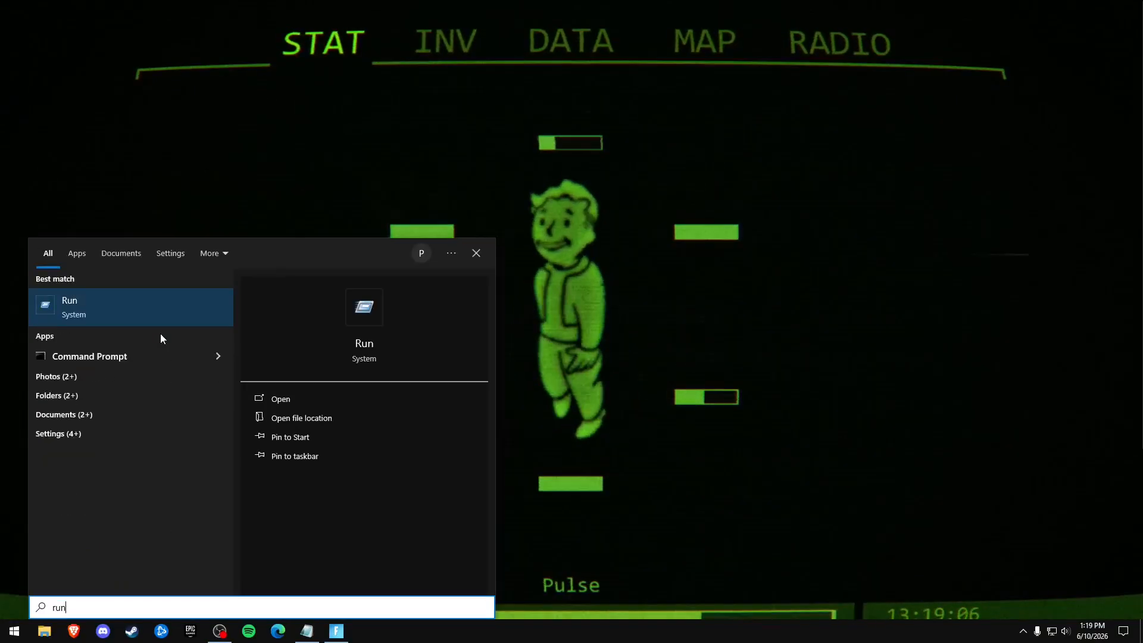
pyautogui.press('Return')
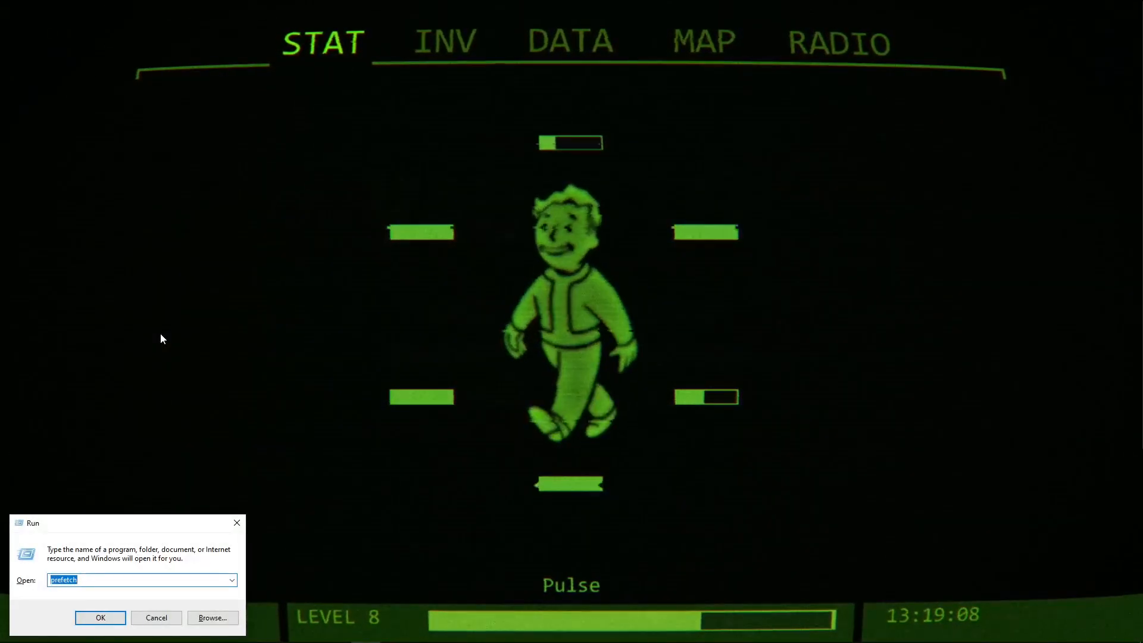
pyautogui.write('shell')
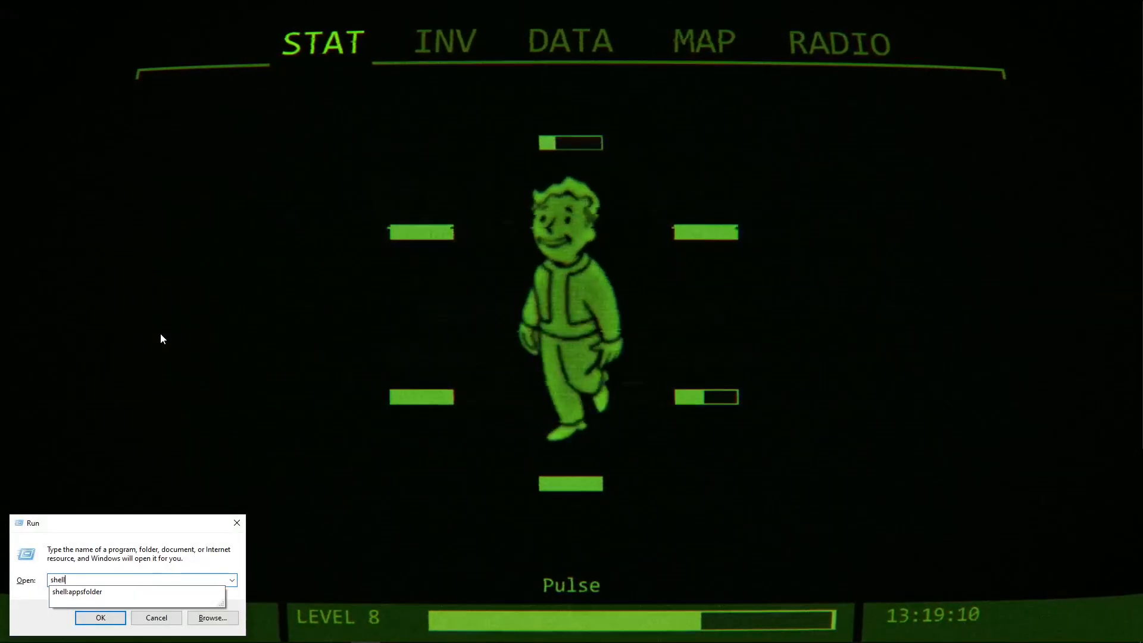
pyautogui.write(':appsa')
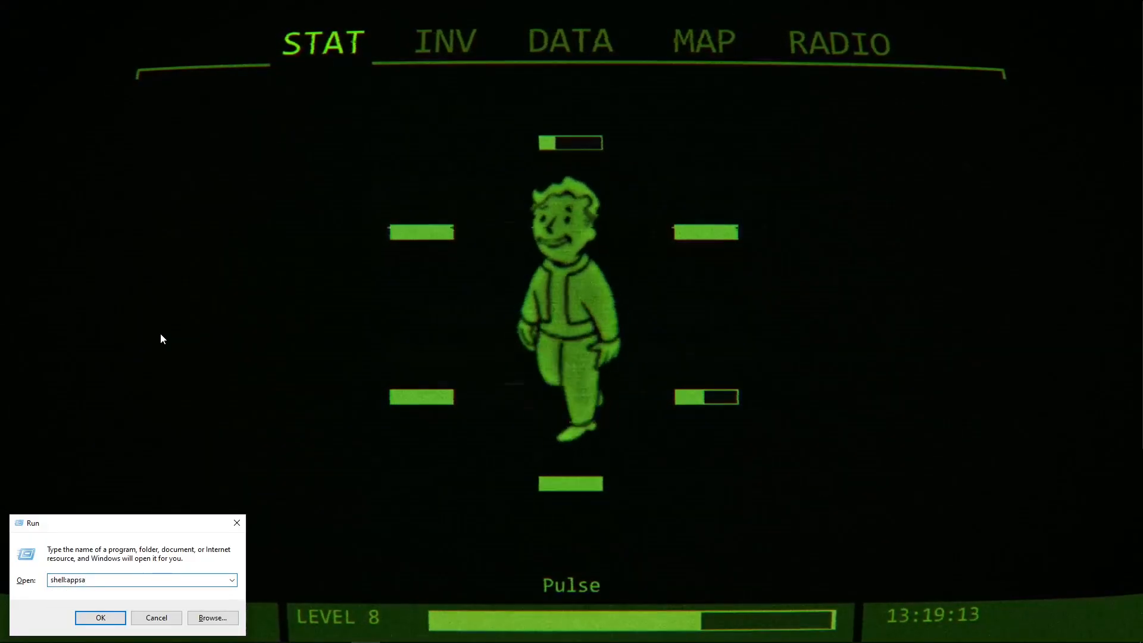
pyautogui.press('BackSpace')
pyautogui.write('folder')
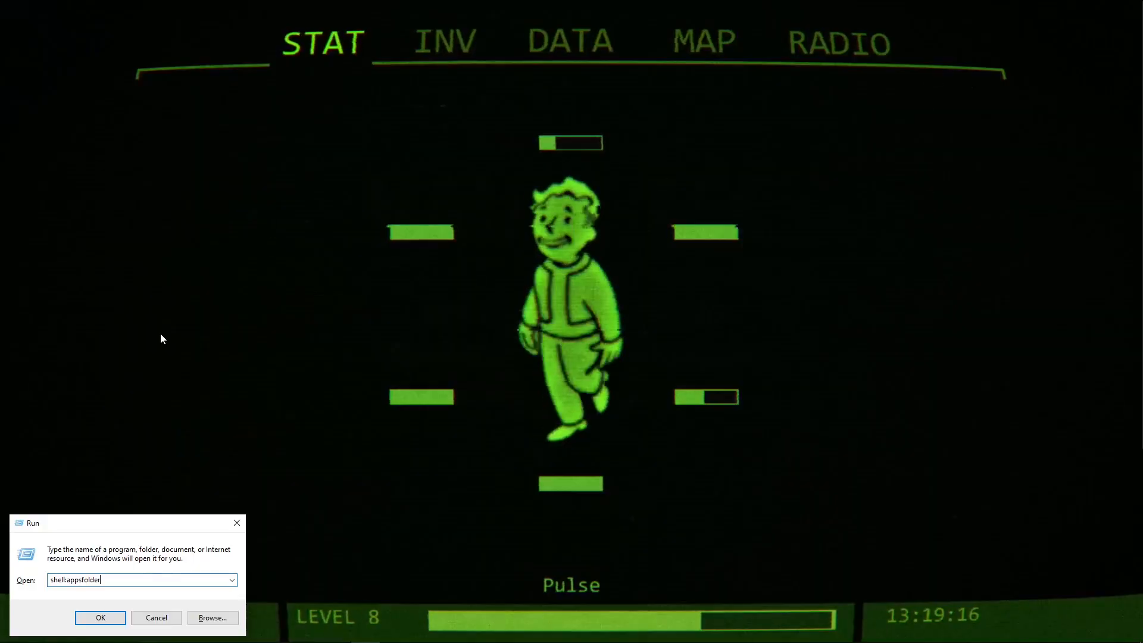
pyautogui.press('Return')
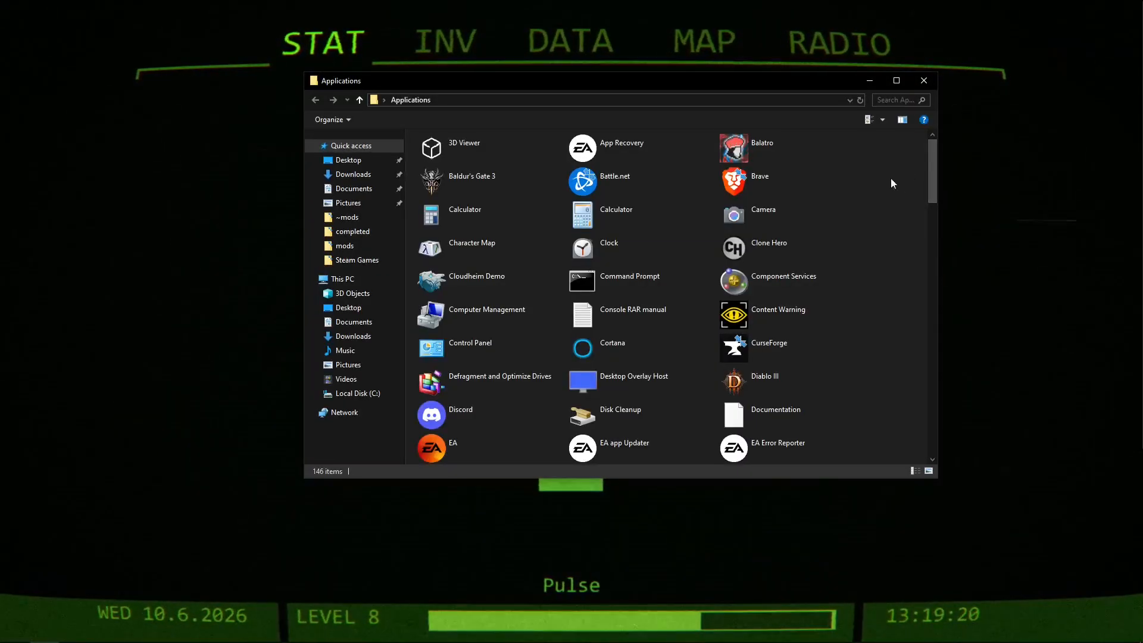
pyautogui.scroll(-1, 933, 158)
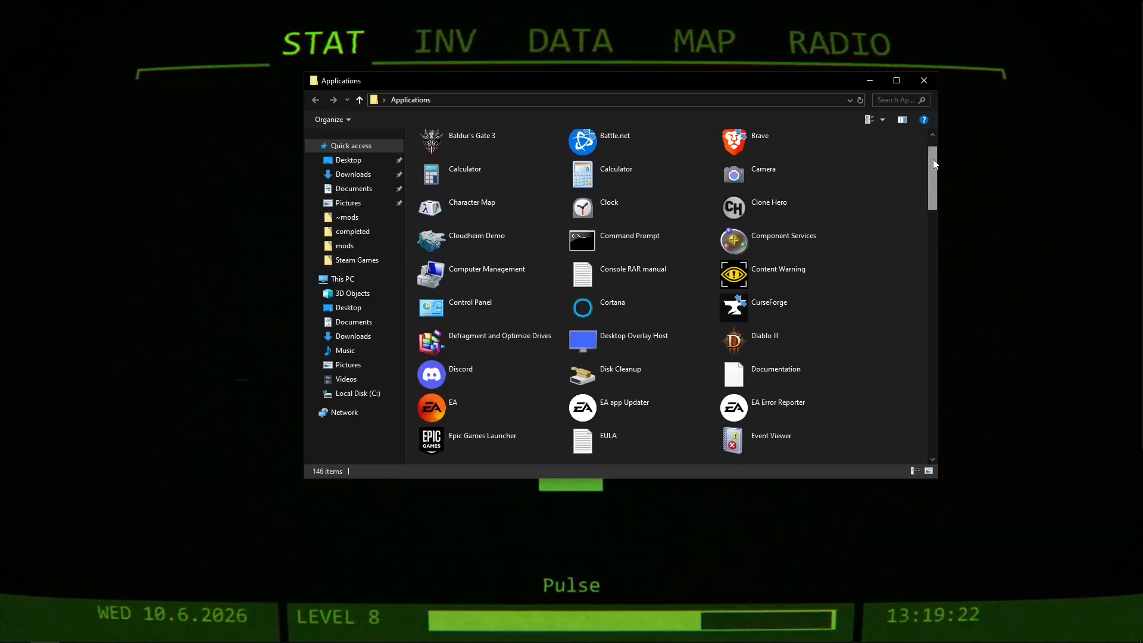
pyautogui.scroll(1, 930, 163)
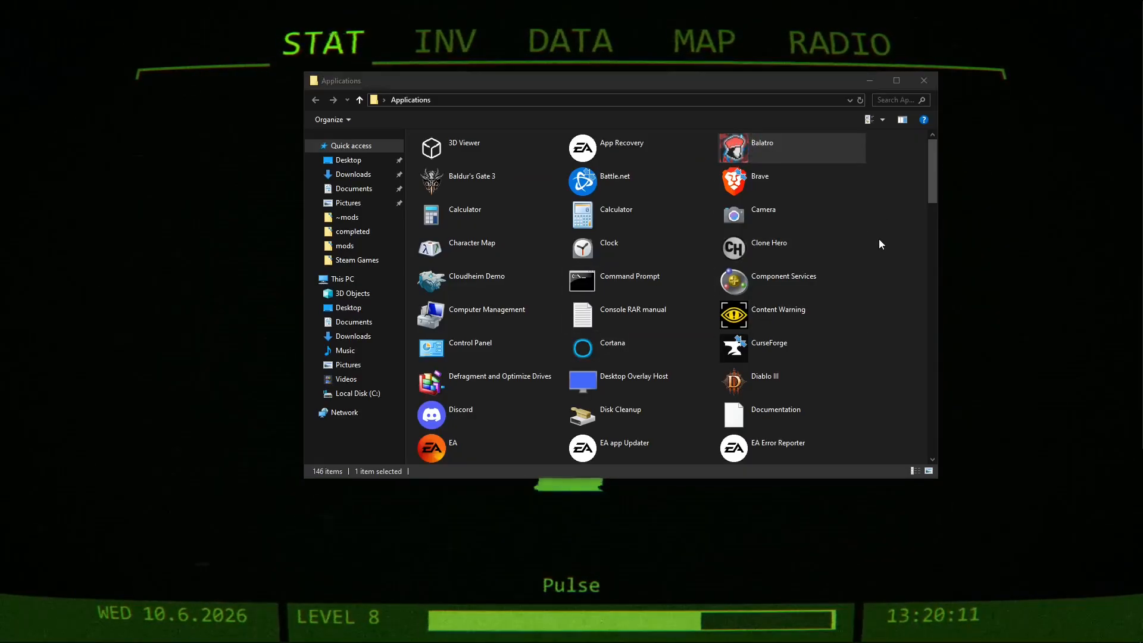
# Search Windows for "add or remove programs" and open that settings page.
pyautogui.press('super')
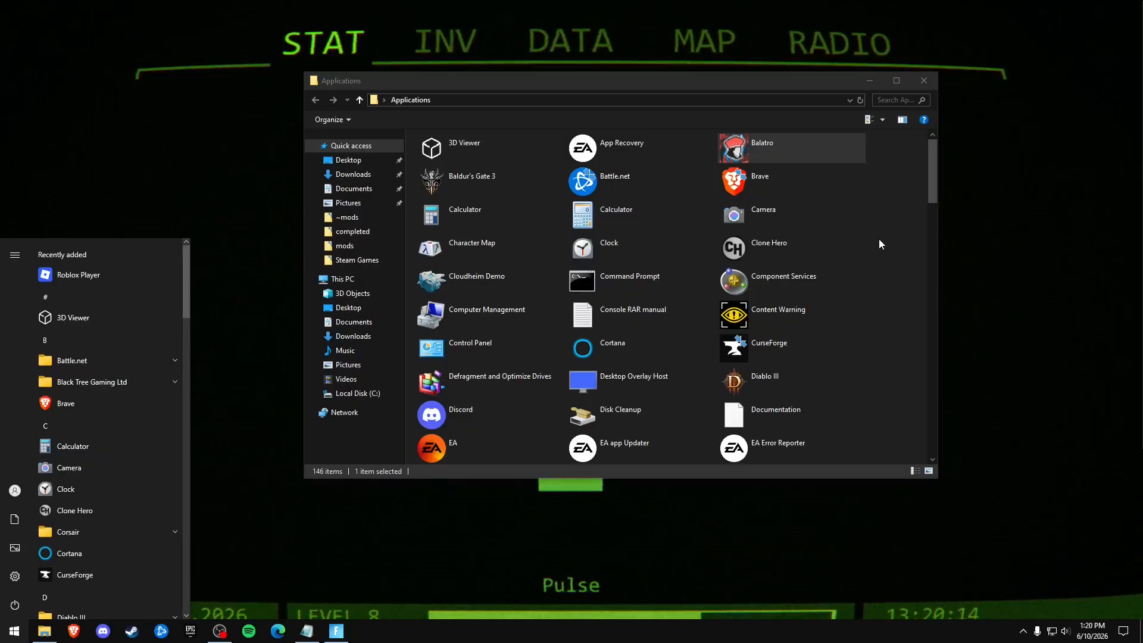
pyautogui.write('add or')
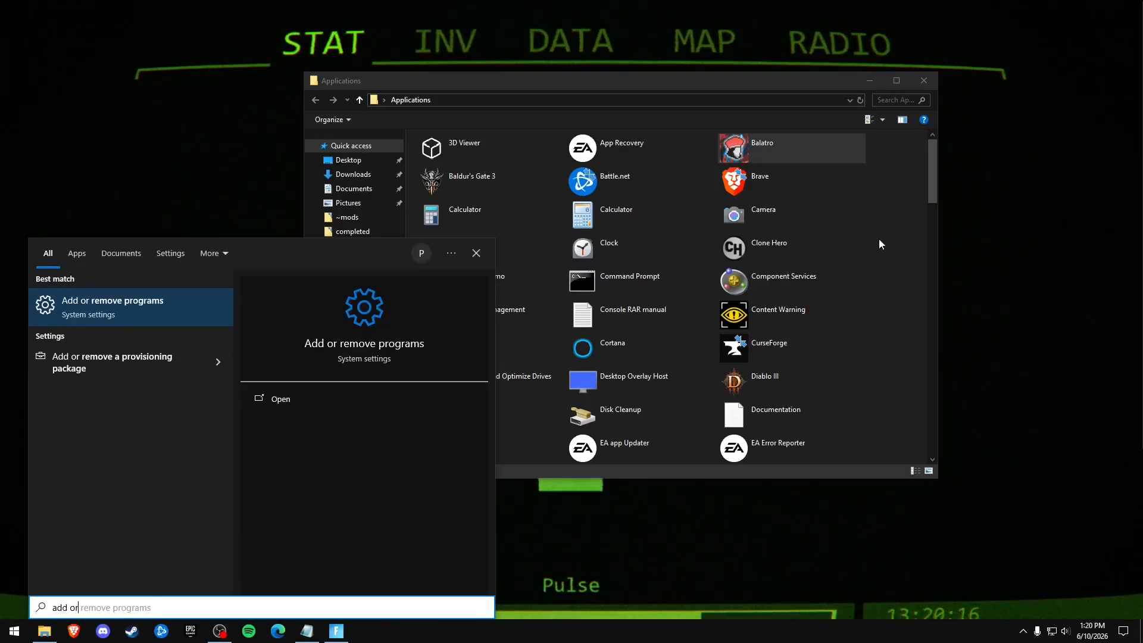
pyautogui.press('Return')
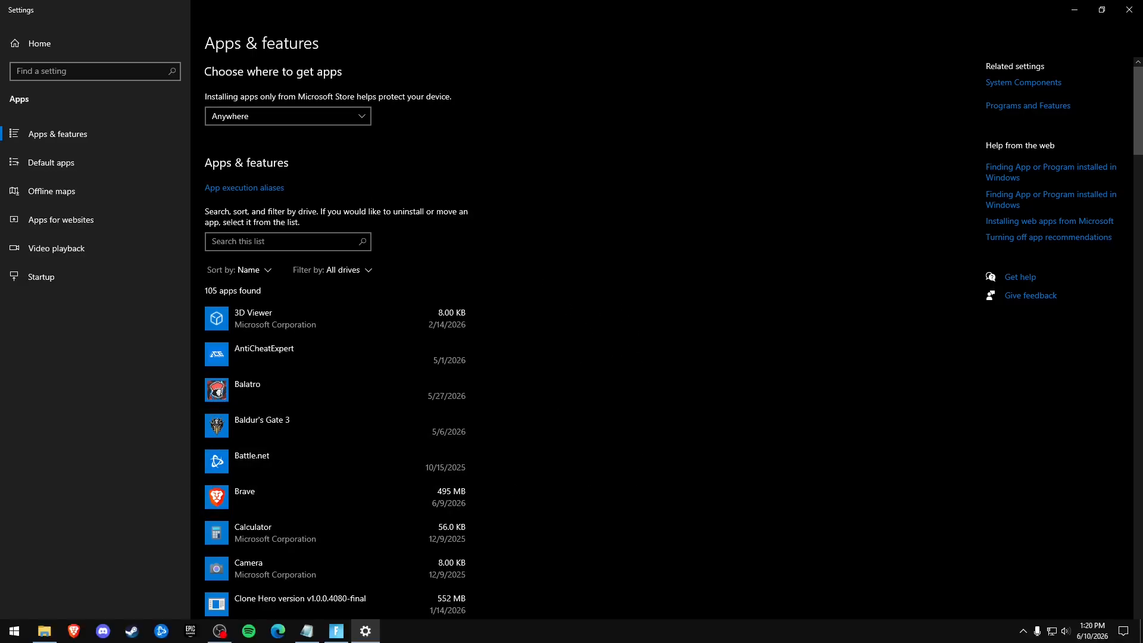
# Close the Applications folder, and check the uninstall option for Balatro in Apps & features before closing Settings.
pyautogui.click(46, 631)
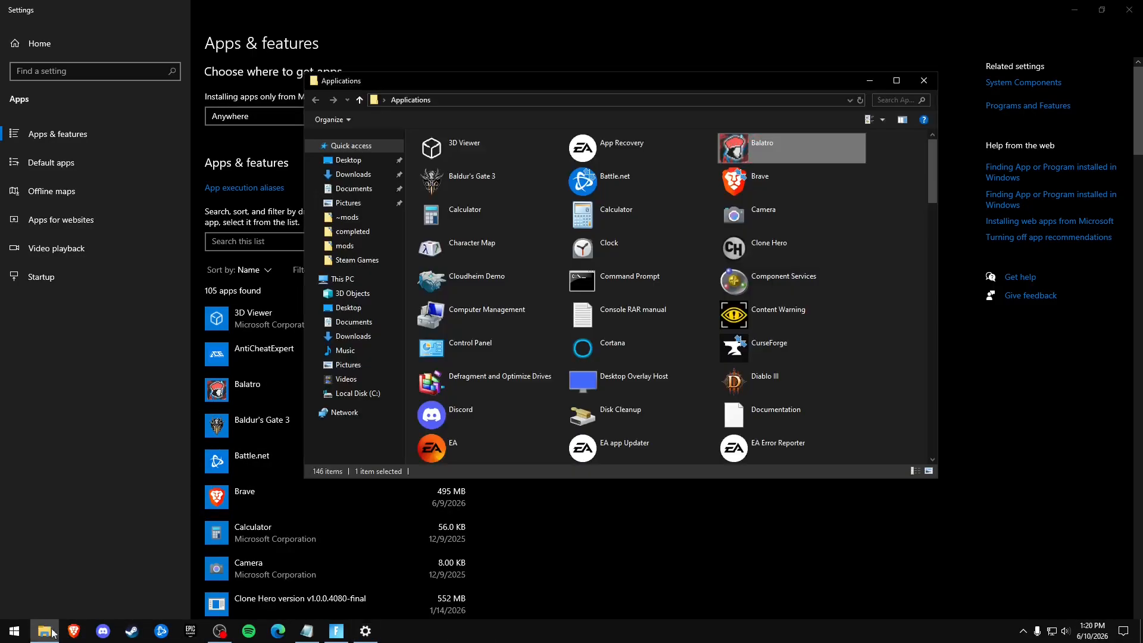
pyautogui.click(924, 80)
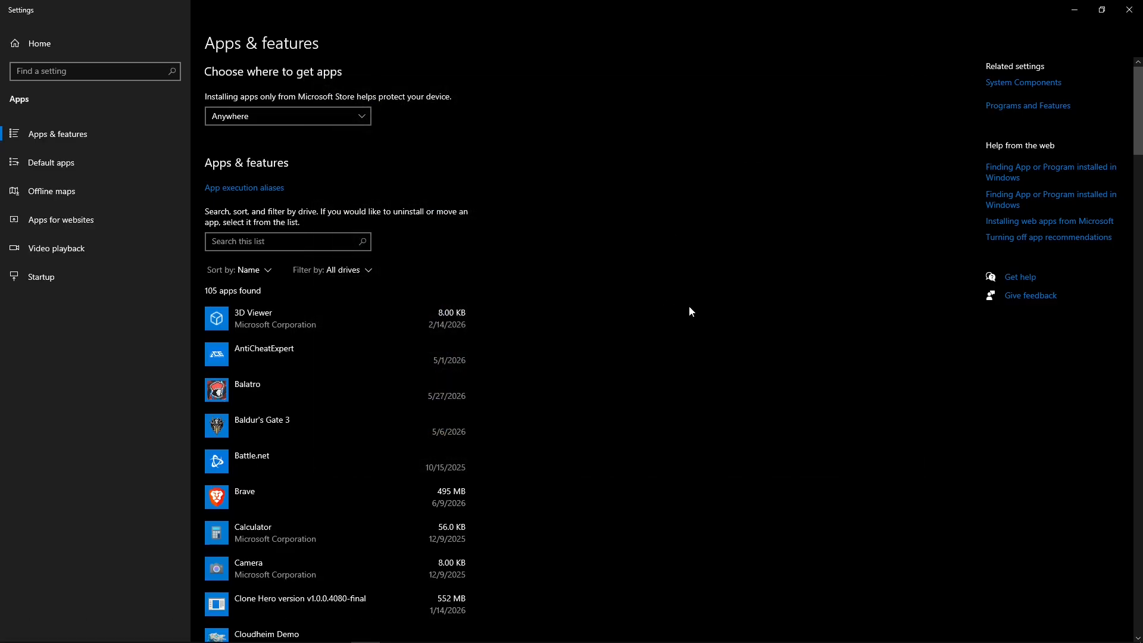
pyautogui.click(386, 396)
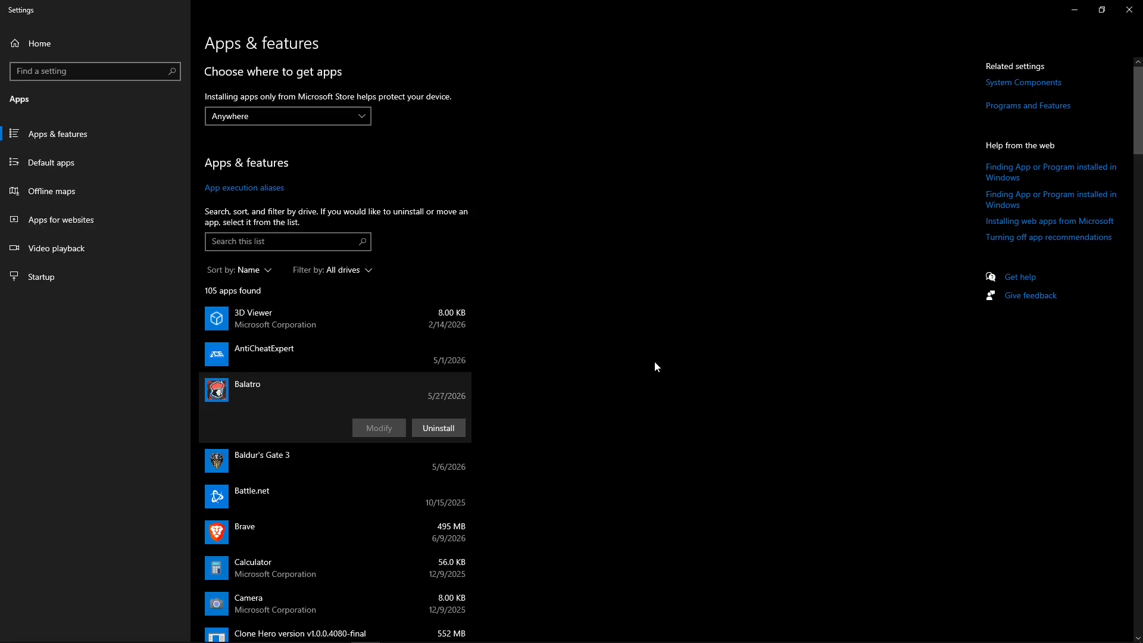
pyautogui.click(1129, 10)
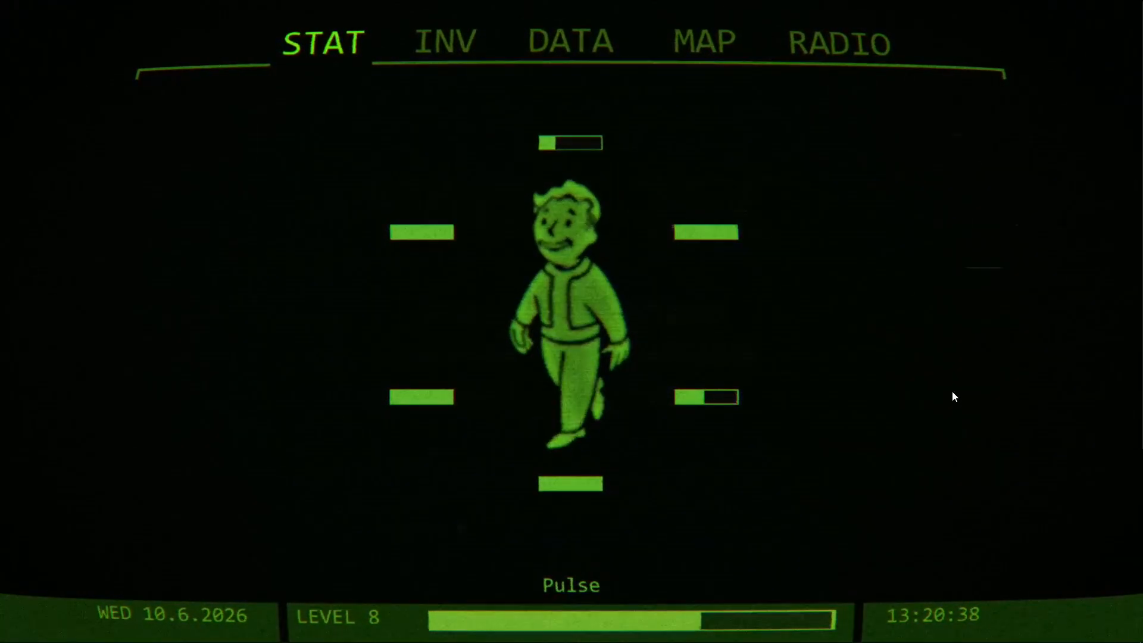
# Exit Battle.net and Spotify among the background apps running in the system tray.
pyautogui.moveTo(994, 641)
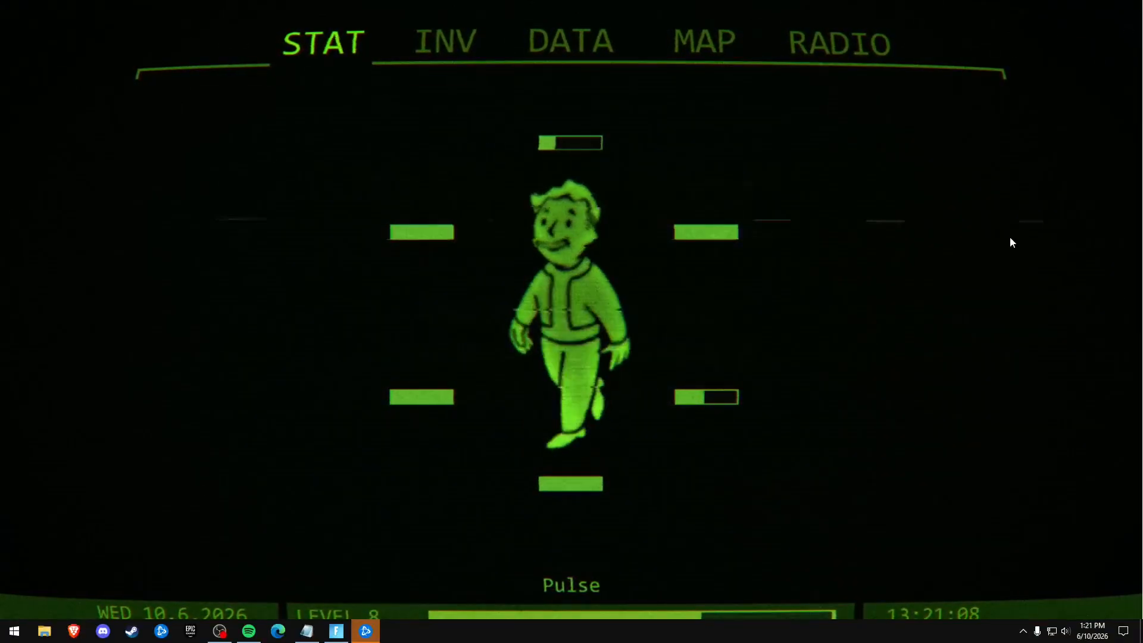
pyautogui.click(1022, 630)
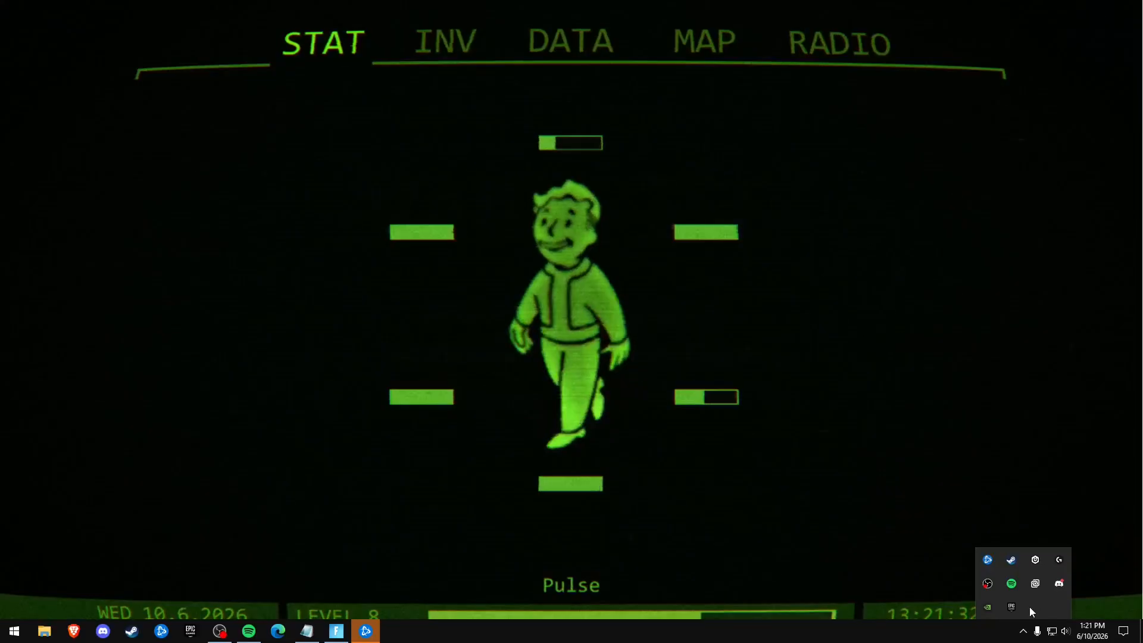
pyautogui.rightClick(988, 559)
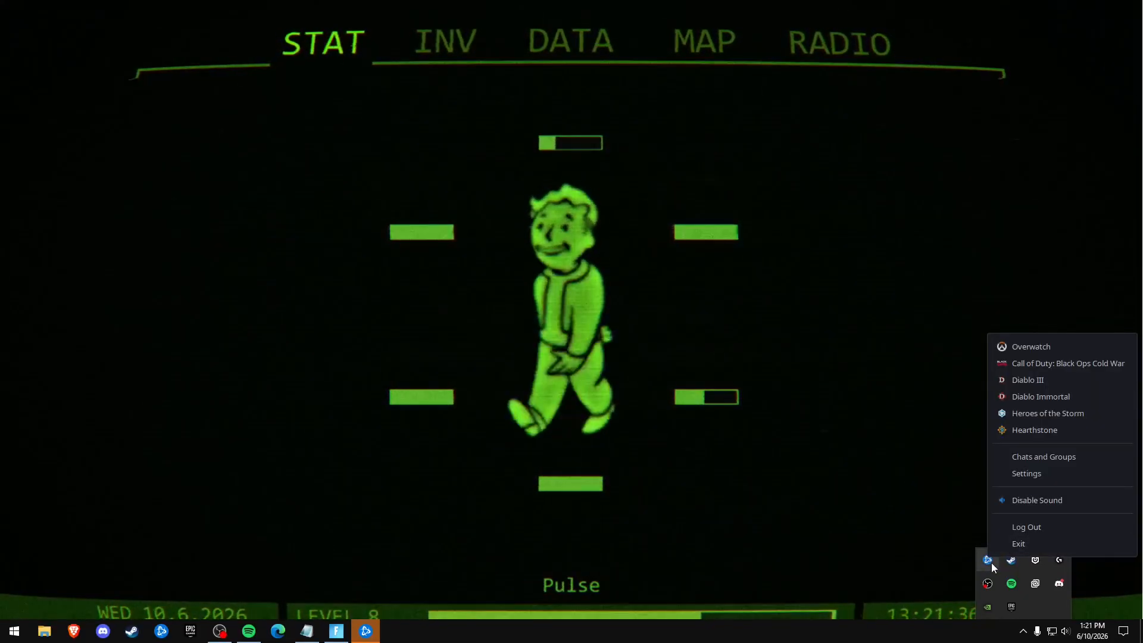
pyautogui.click(1015, 544)
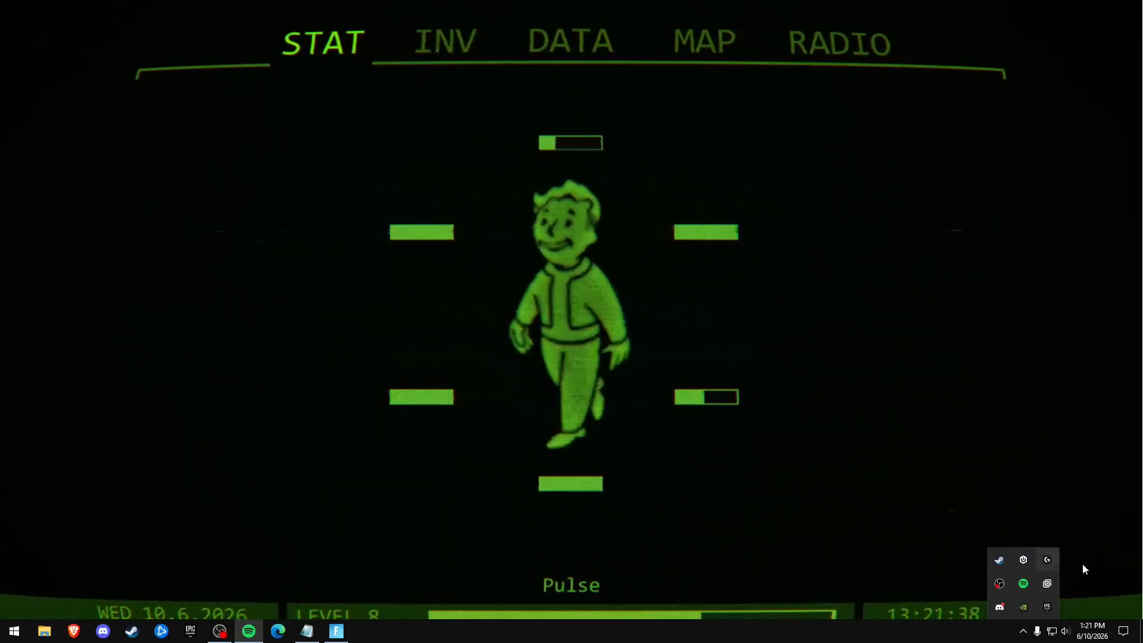
pyautogui.rightClick(1027, 590)
pyautogui.click(1095, 575)
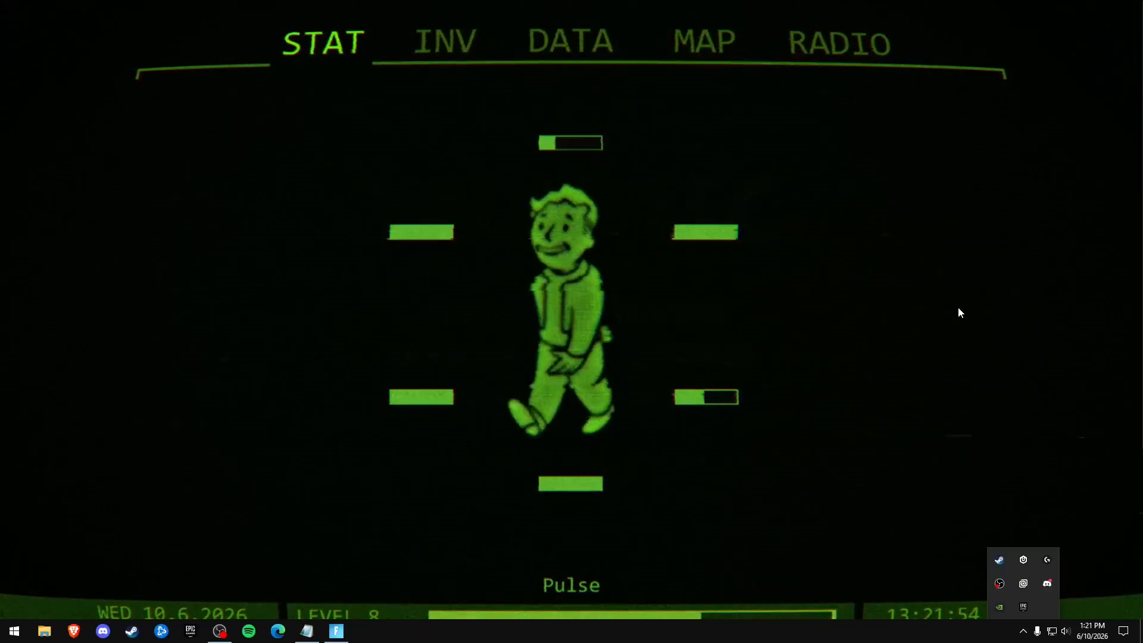
pyautogui.click(1023, 631)
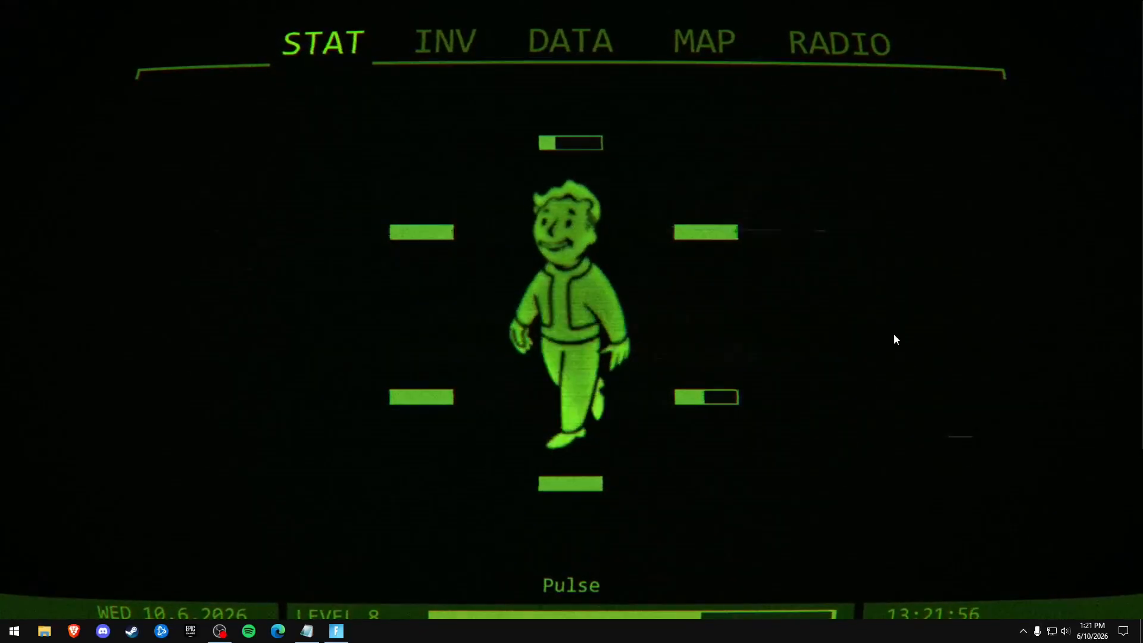
pyautogui.click(1023, 631)
pyautogui.click(922, 353)
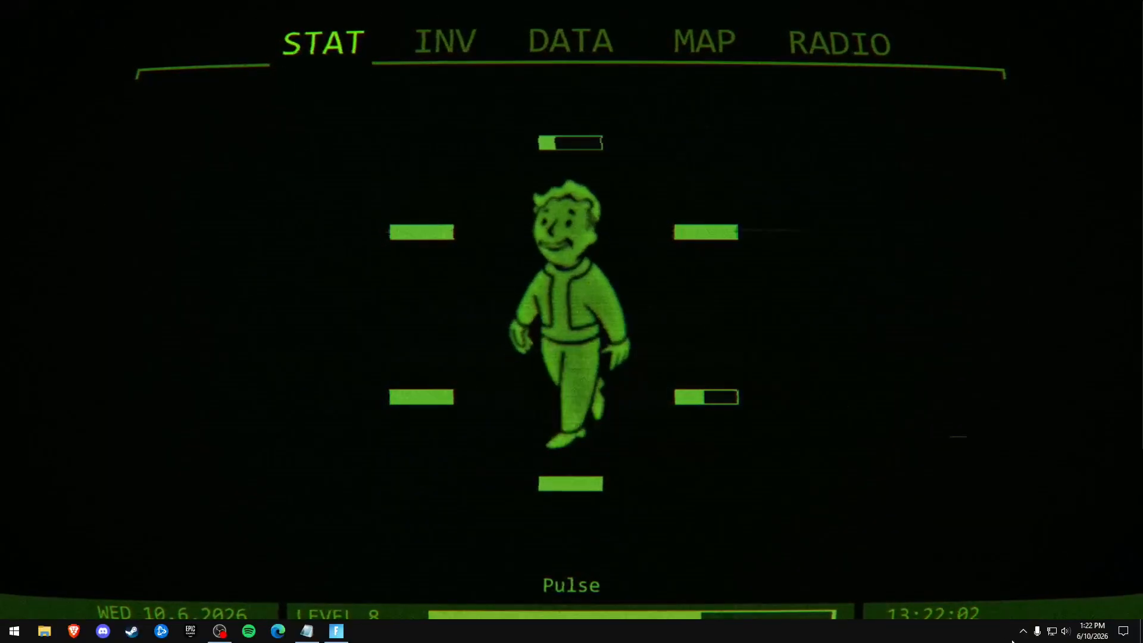
pyautogui.click(1035, 632)
pyautogui.click(1023, 632)
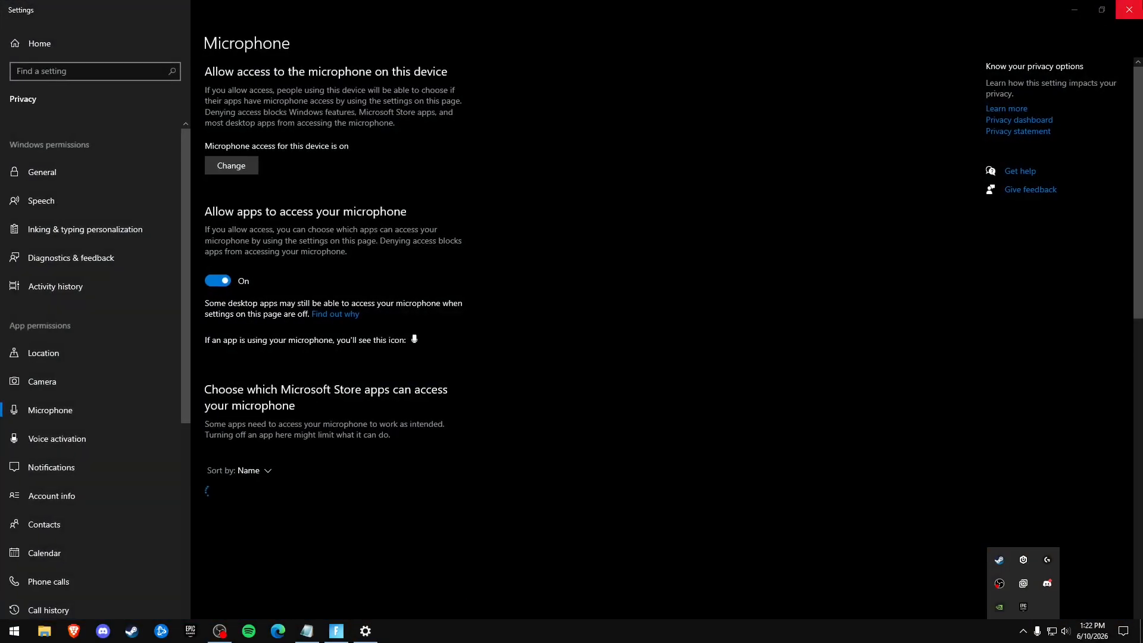
pyautogui.click(1129, 9)
pyautogui.click(1023, 631)
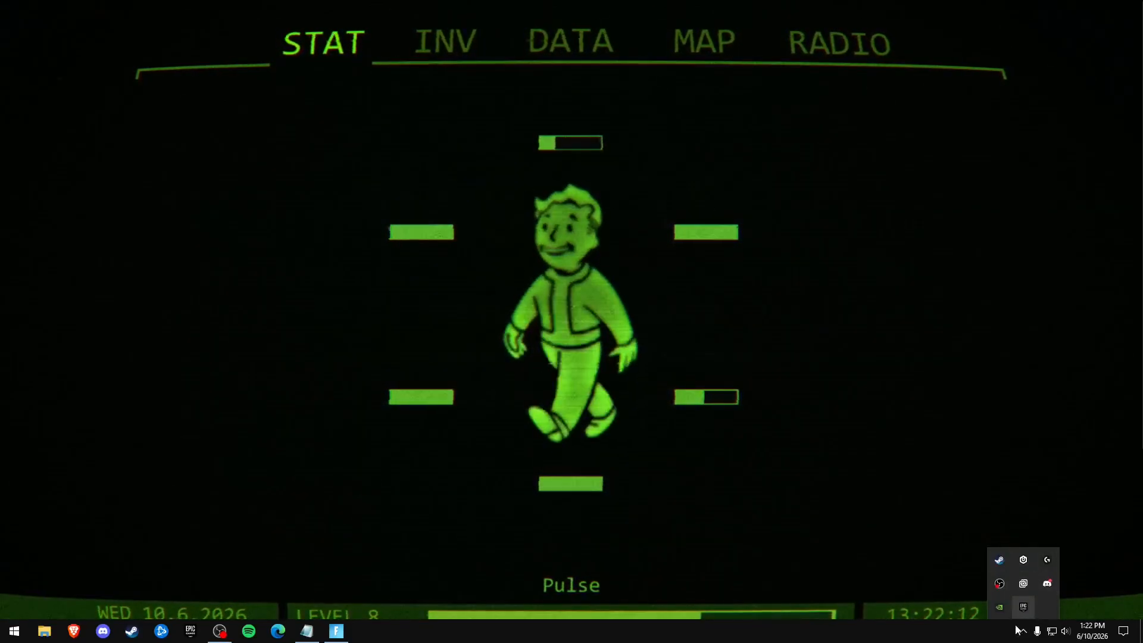
# Search Windows for "msconfig" and open System Configuration.
pyautogui.press('super')
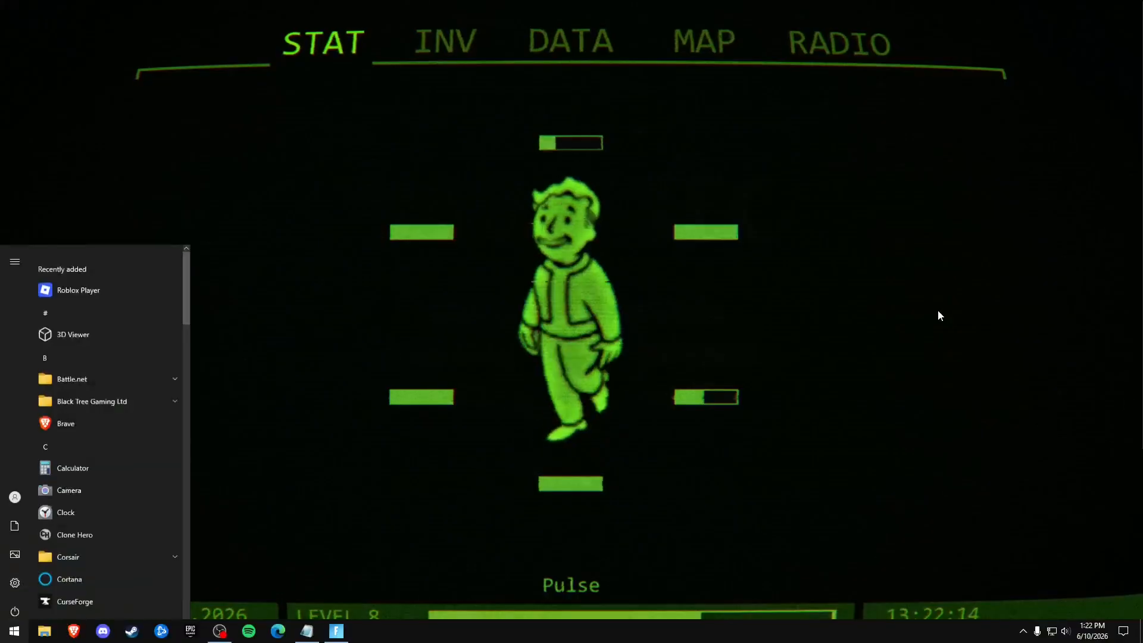
pyautogui.write('msconfig')
pyautogui.press('Return')
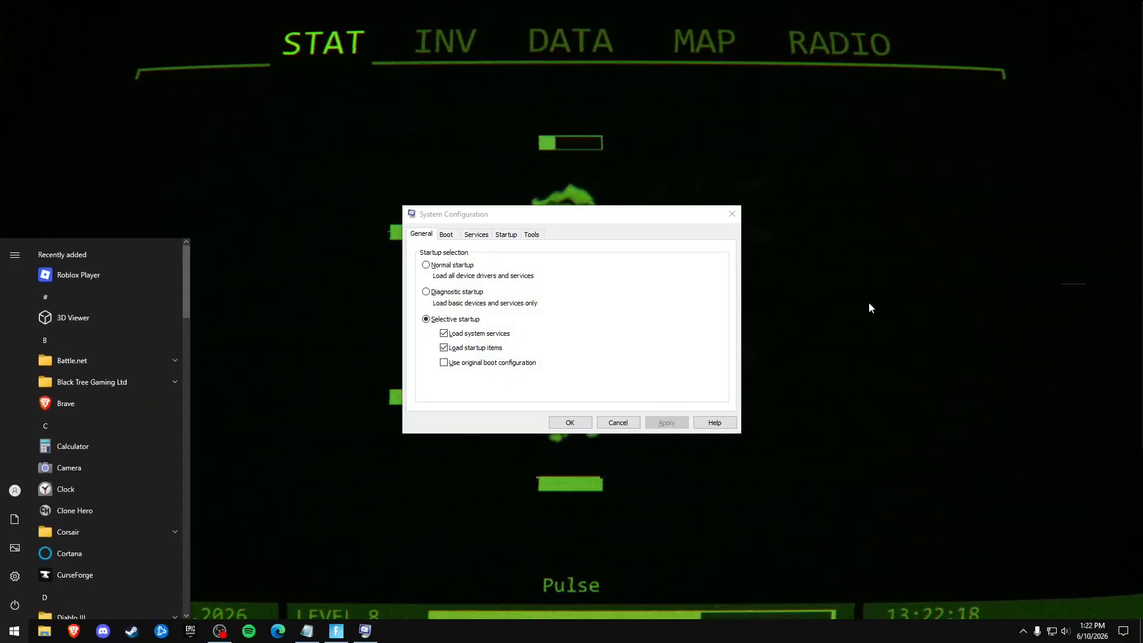
pyautogui.write('msconfig')
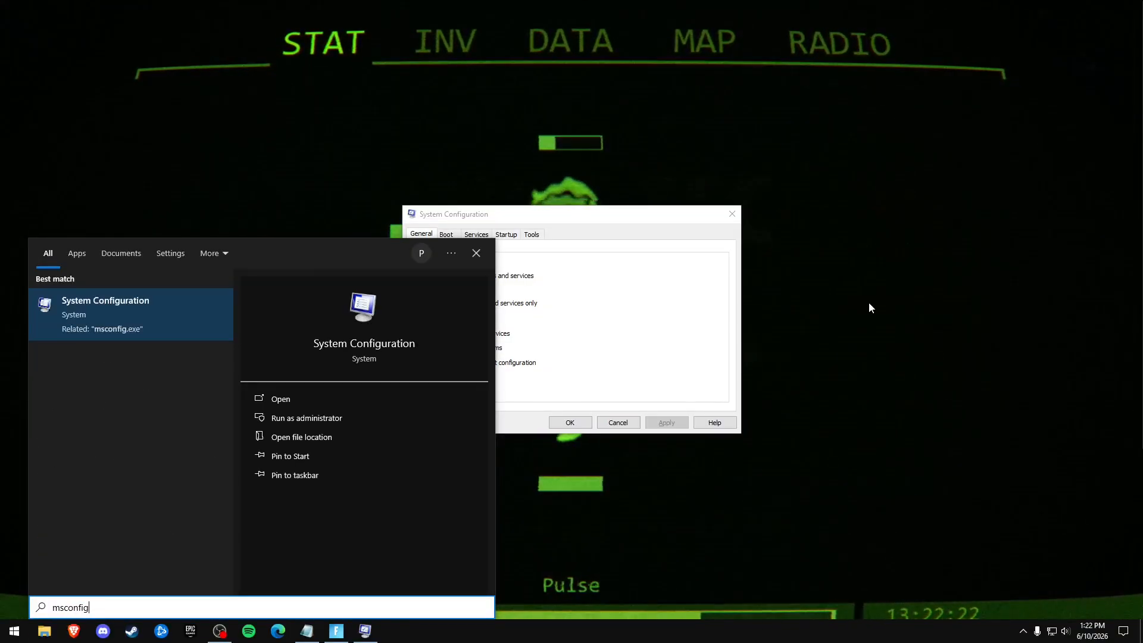
pyautogui.click(119, 315)
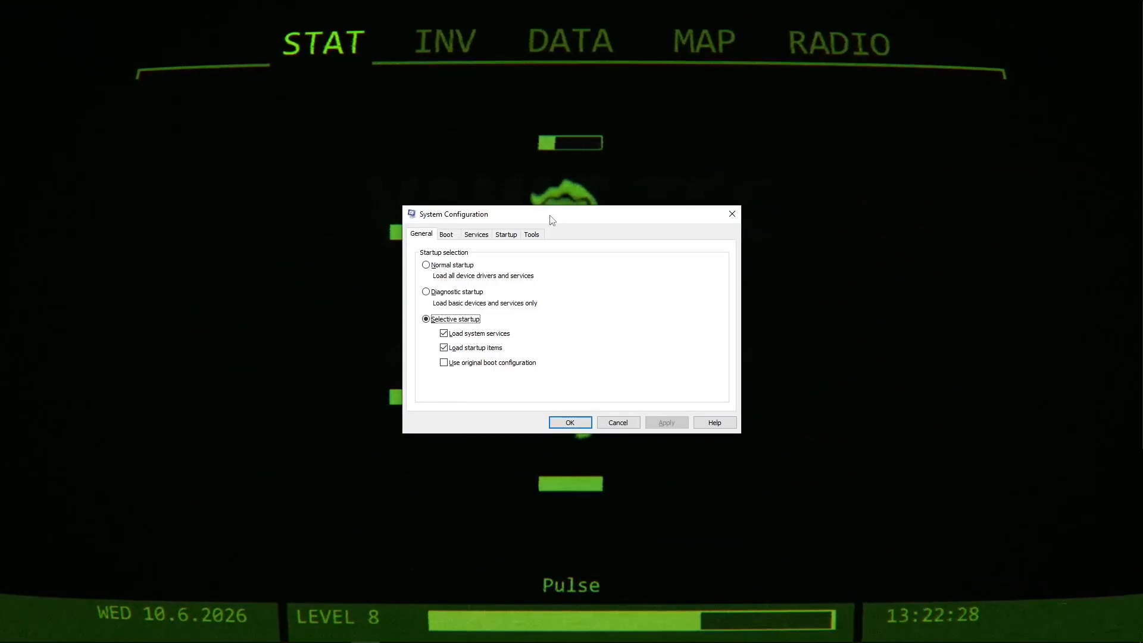
# Choose 16 as the number of processors in the advanced boot options, leave that dialog without saving, and check the boot timeout field.
pyautogui.click(446, 234)
pyautogui.click(462, 325)
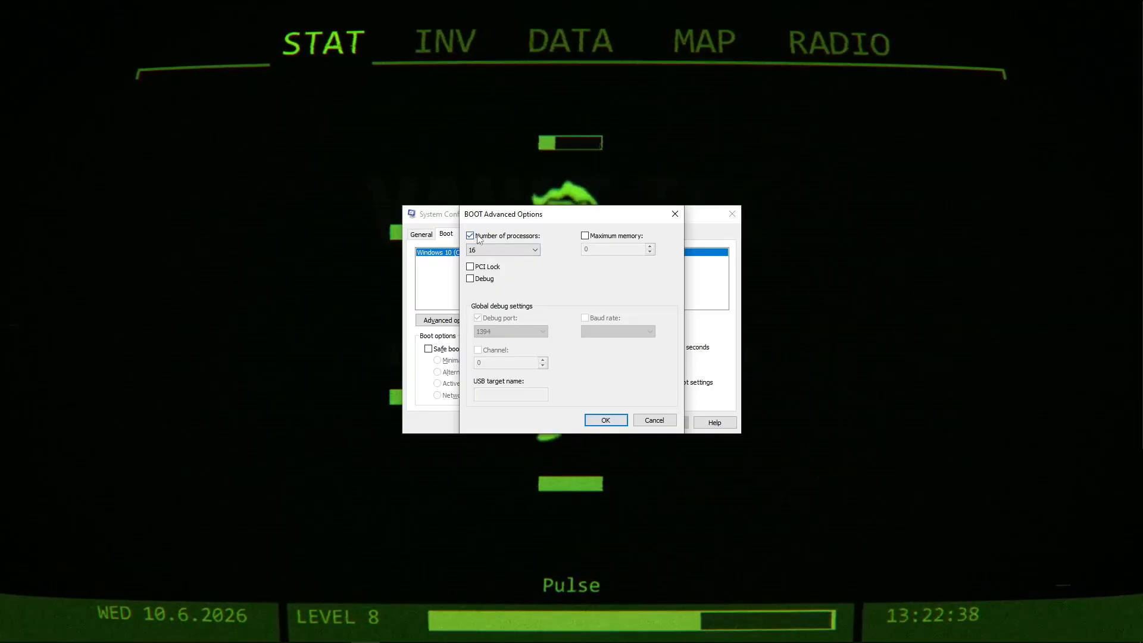
pyautogui.click(499, 250)
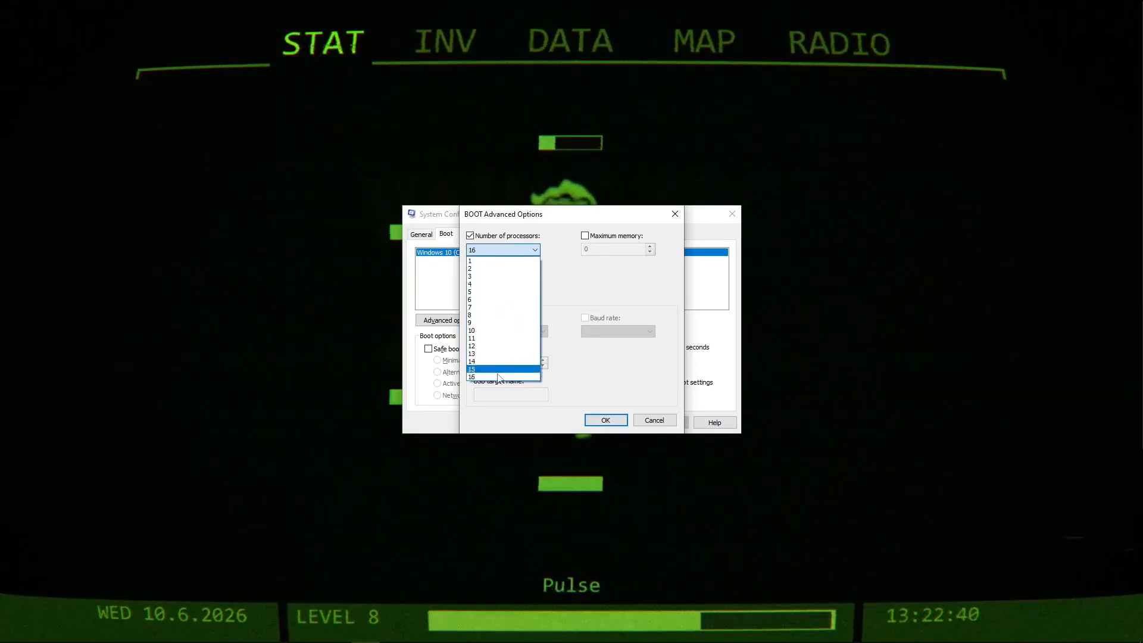
pyautogui.click(529, 379)
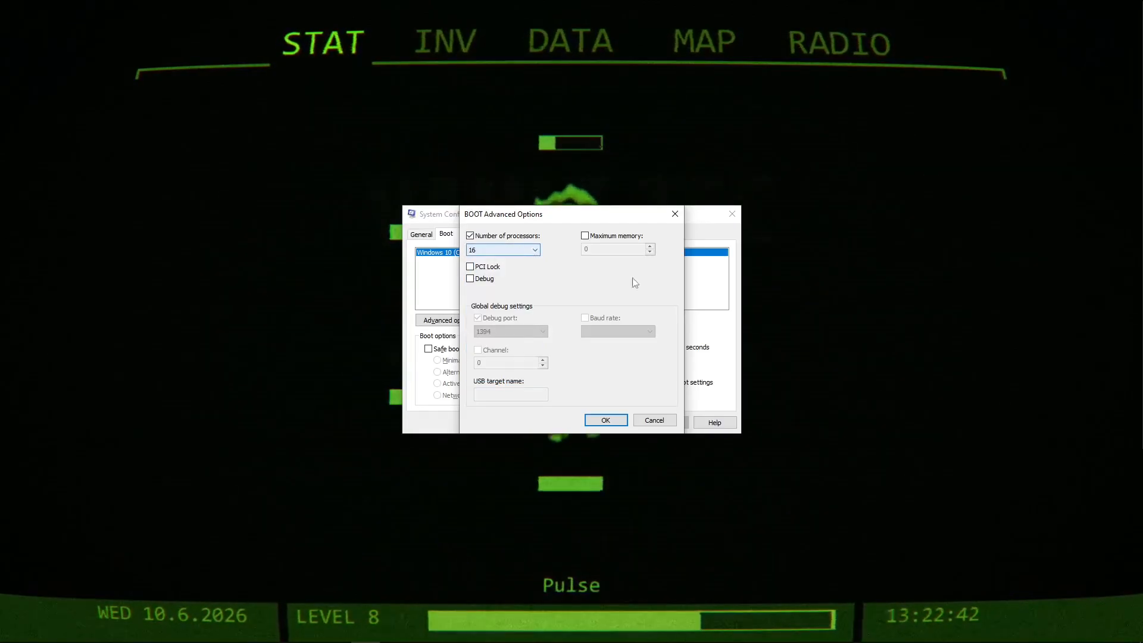
pyautogui.click(644, 425)
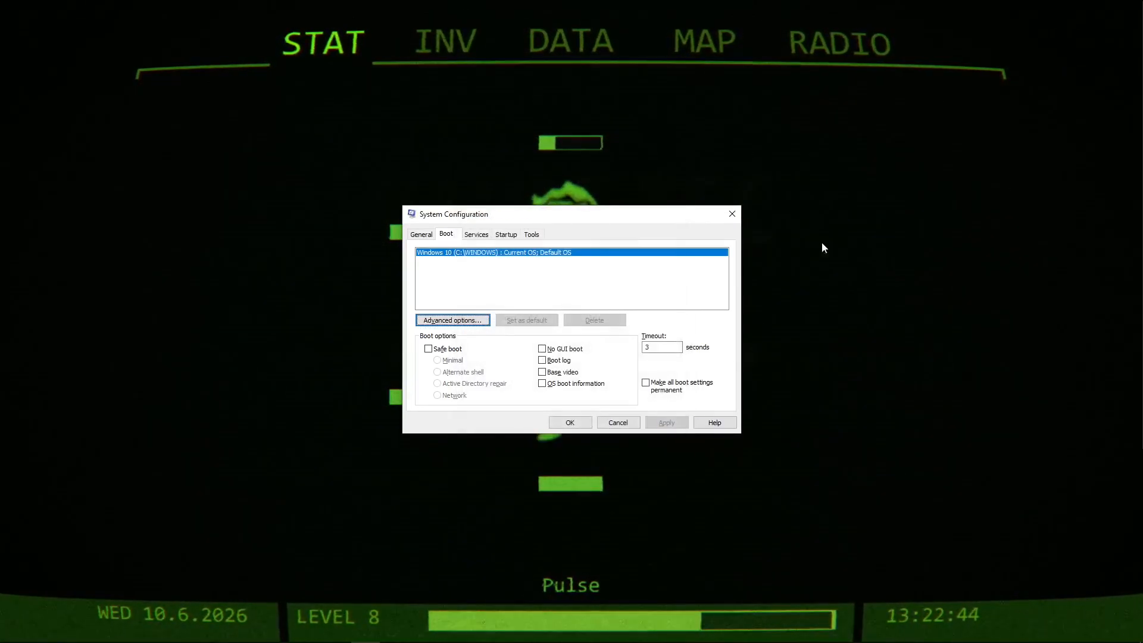
pyautogui.click(666, 348)
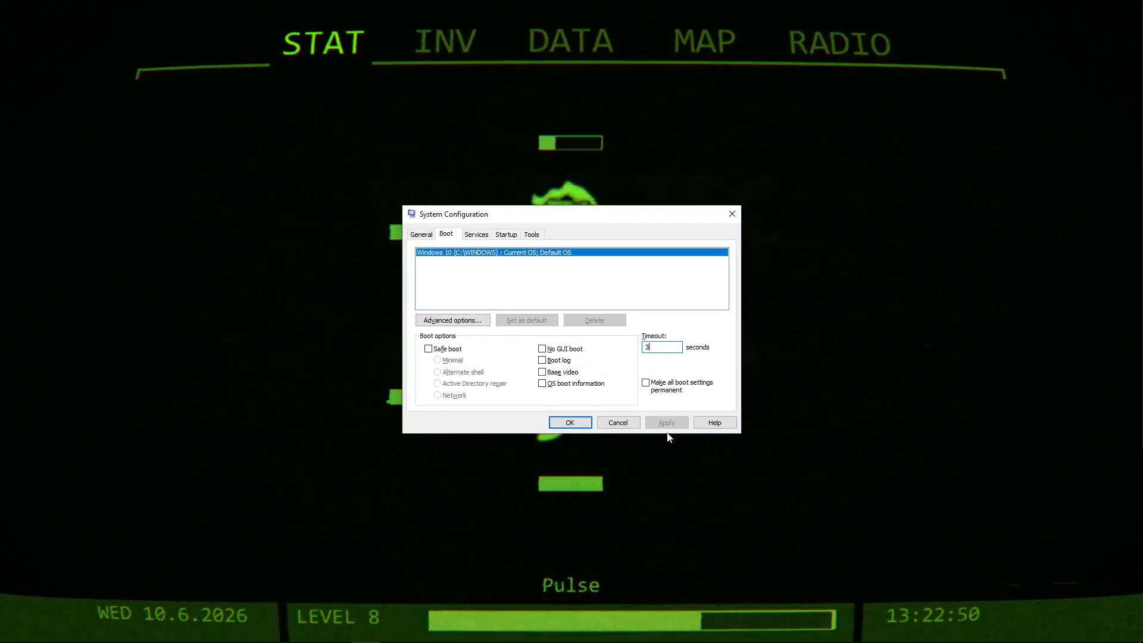
# Review the startup apps in Task Manager sorted by status, reached from System Configuration, and apply the System Configuration settings.
pyautogui.click(487, 236)
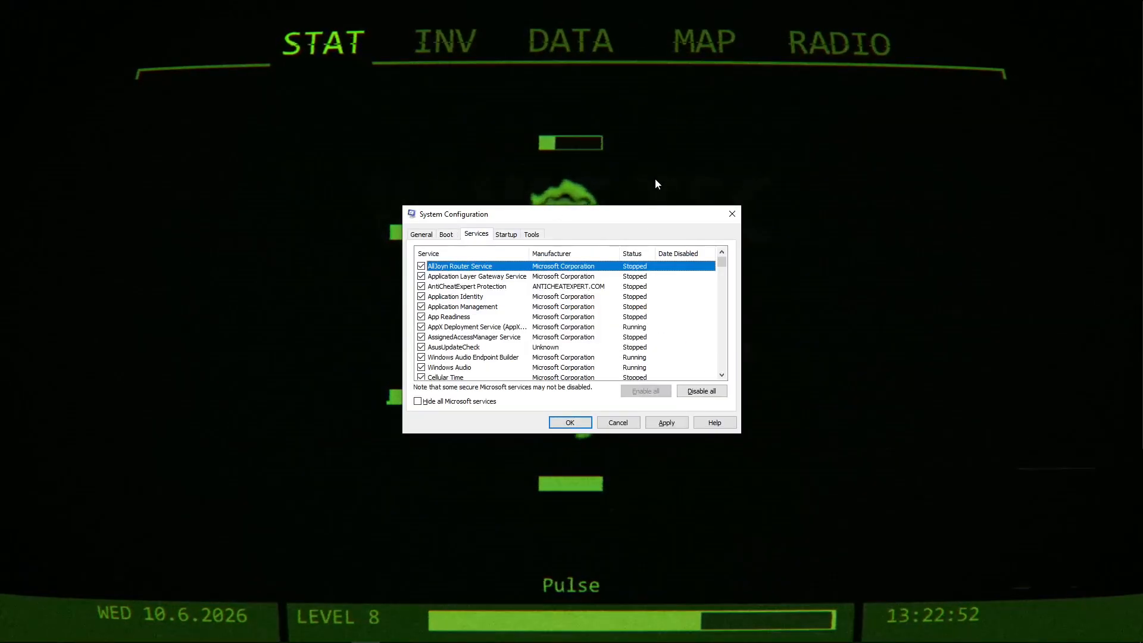
pyautogui.click(508, 234)
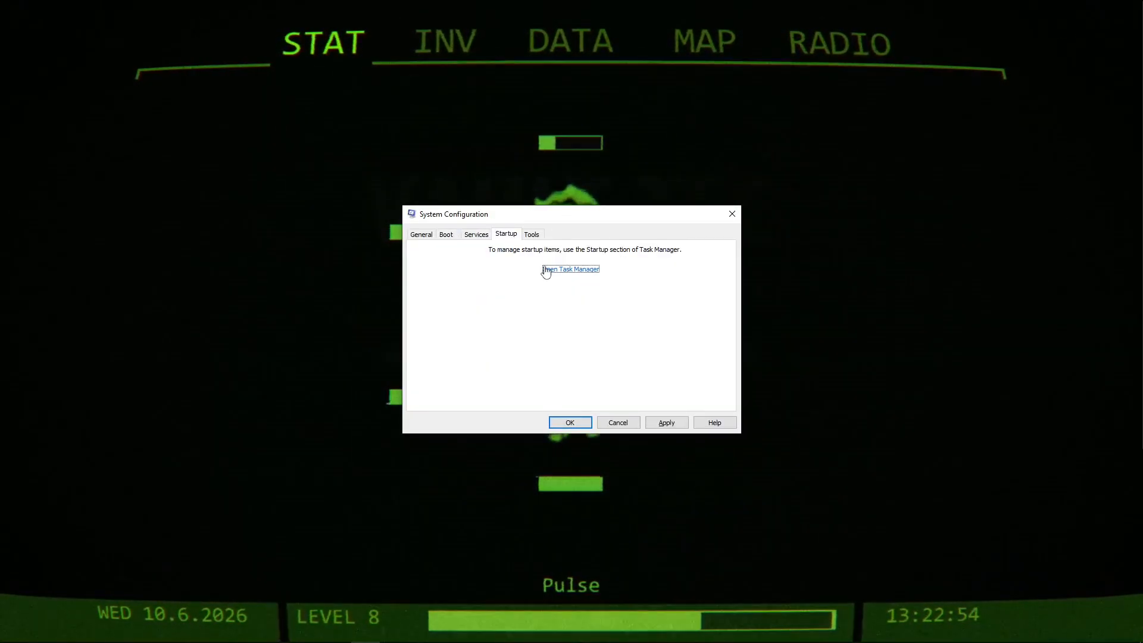
pyautogui.click(584, 275)
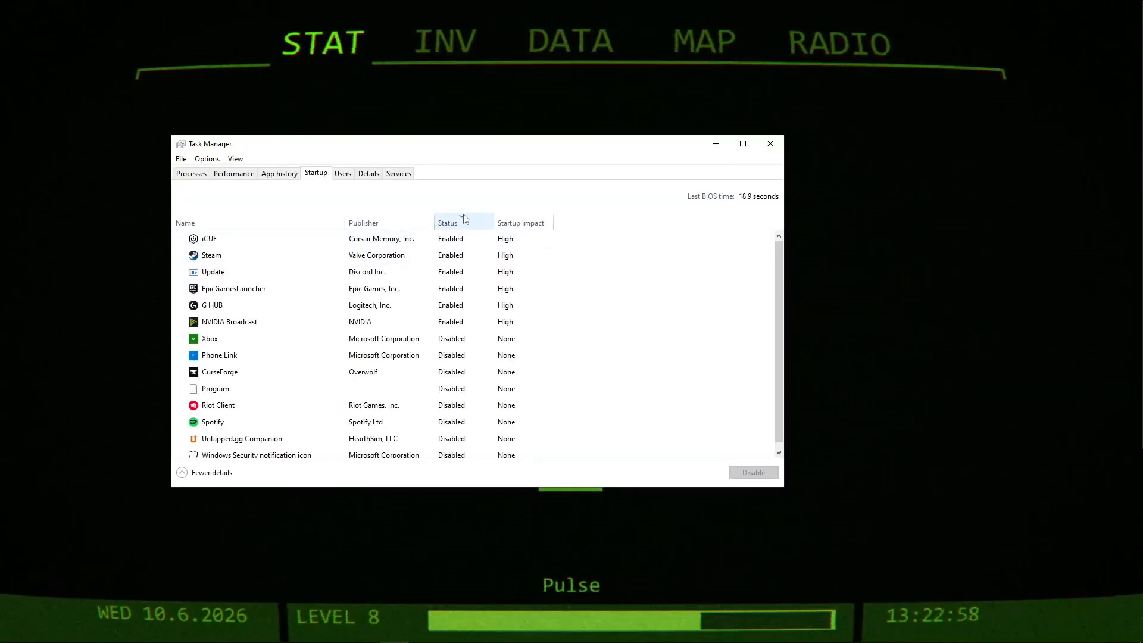
pyautogui.click(464, 222)
pyautogui.click(465, 222)
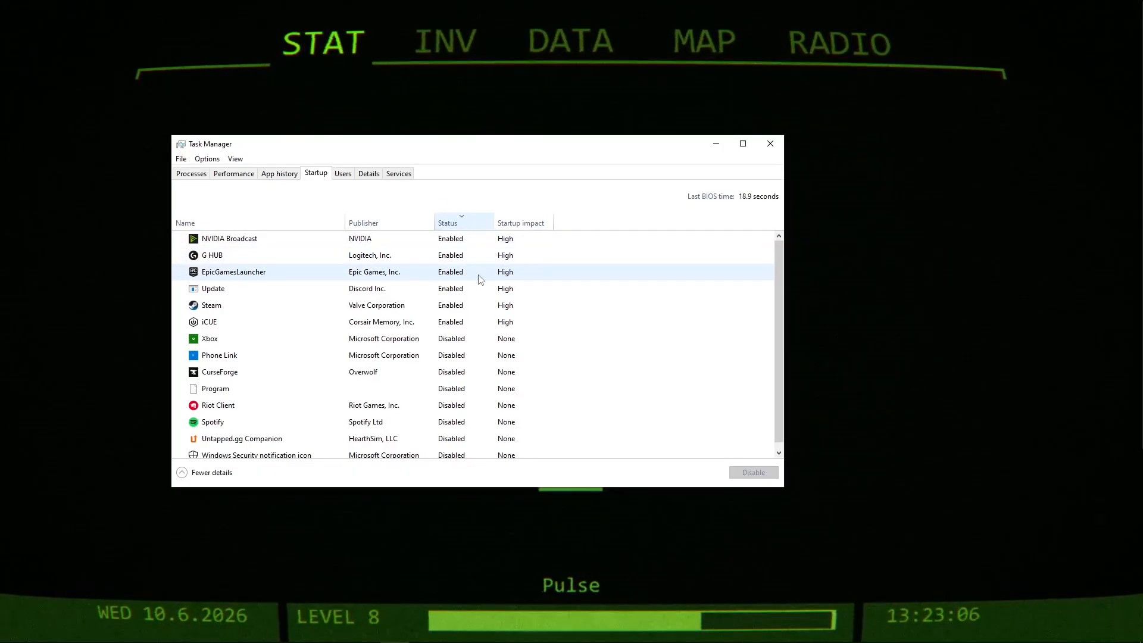
pyautogui.scroll(-1, 458, 369)
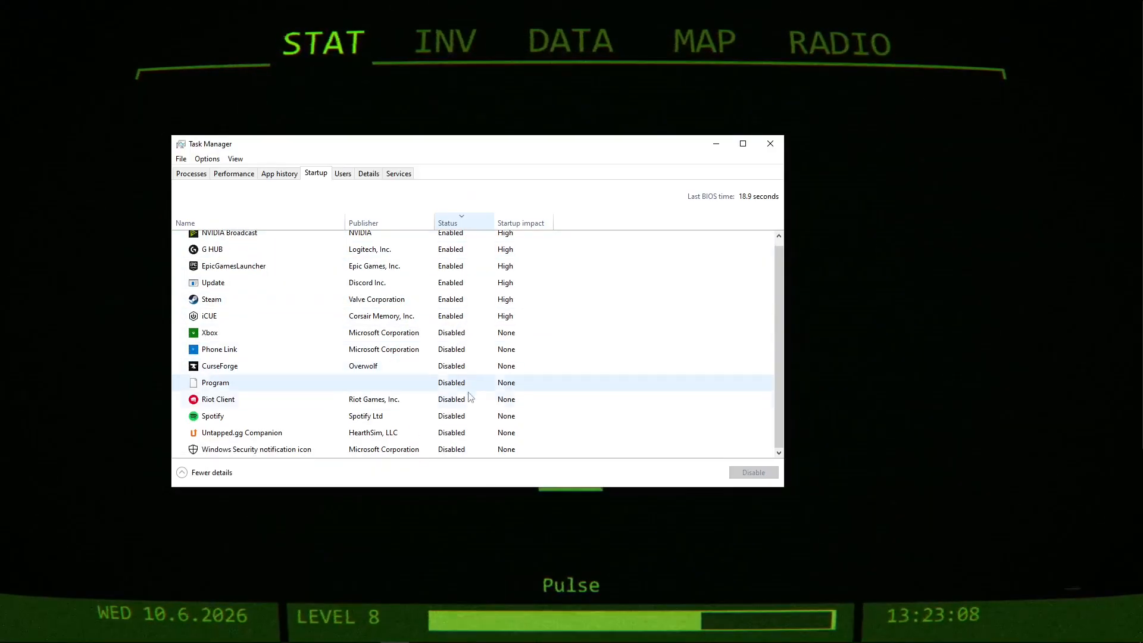
pyautogui.scroll(1, 470, 397)
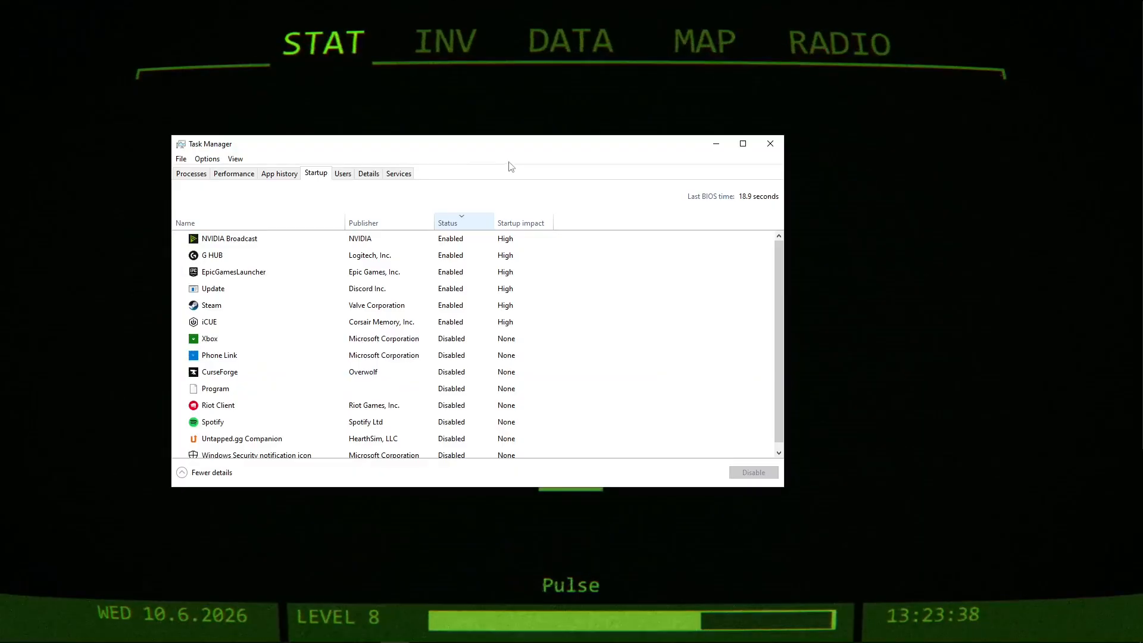
pyautogui.click(776, 149)
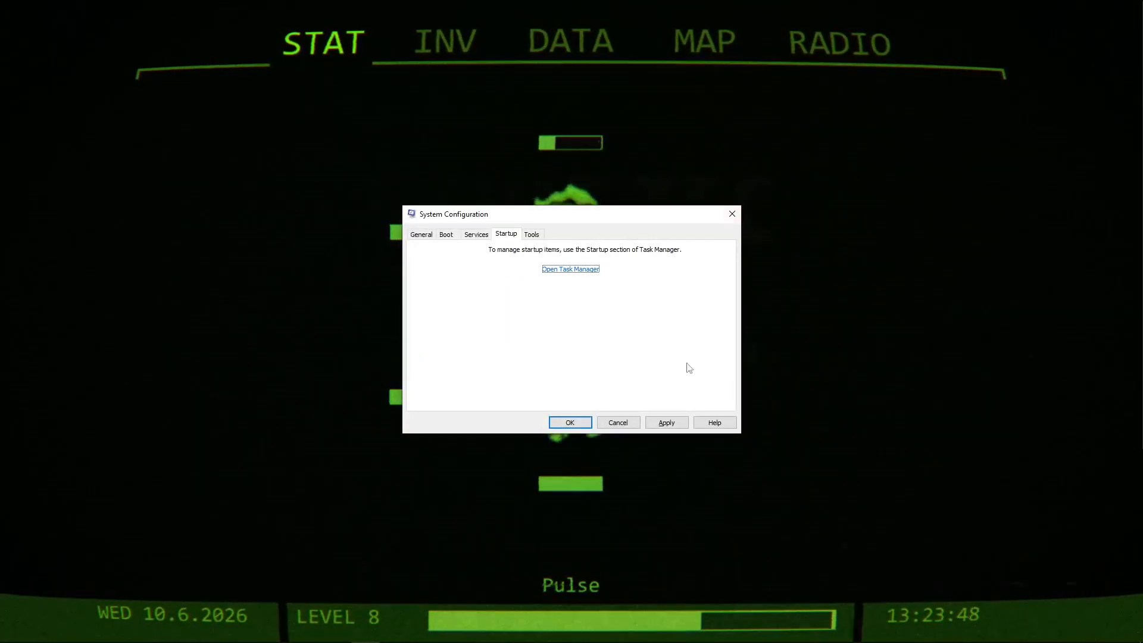
pyautogui.click(666, 420)
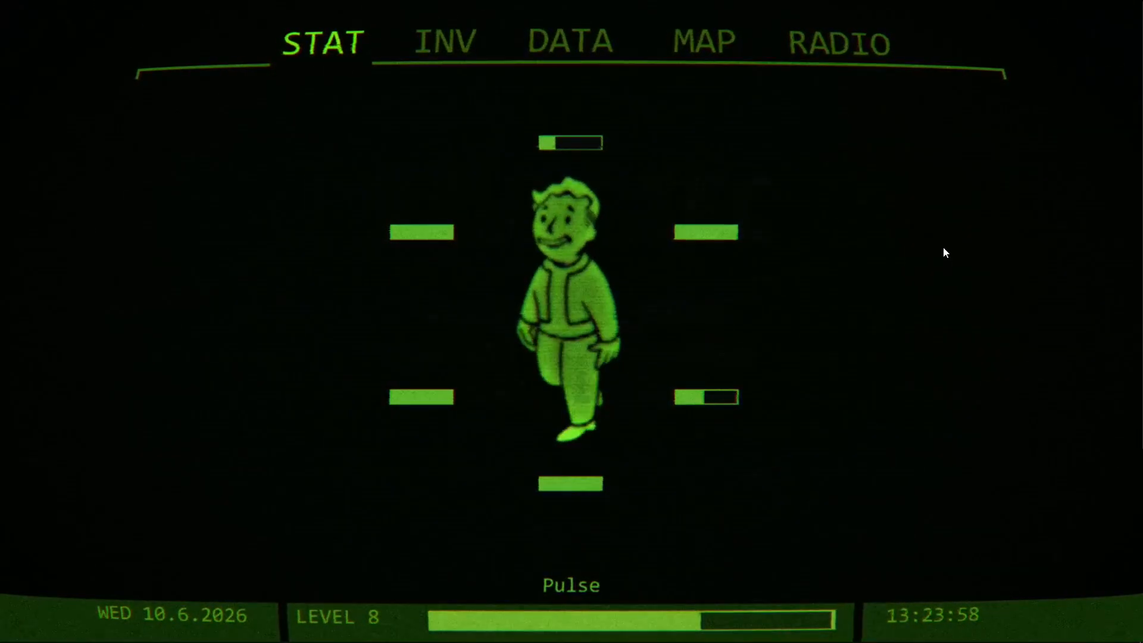
# Open System Information from a Windows search and check the Installed Physical Memory (RAM) entry.
pyautogui.press('super')
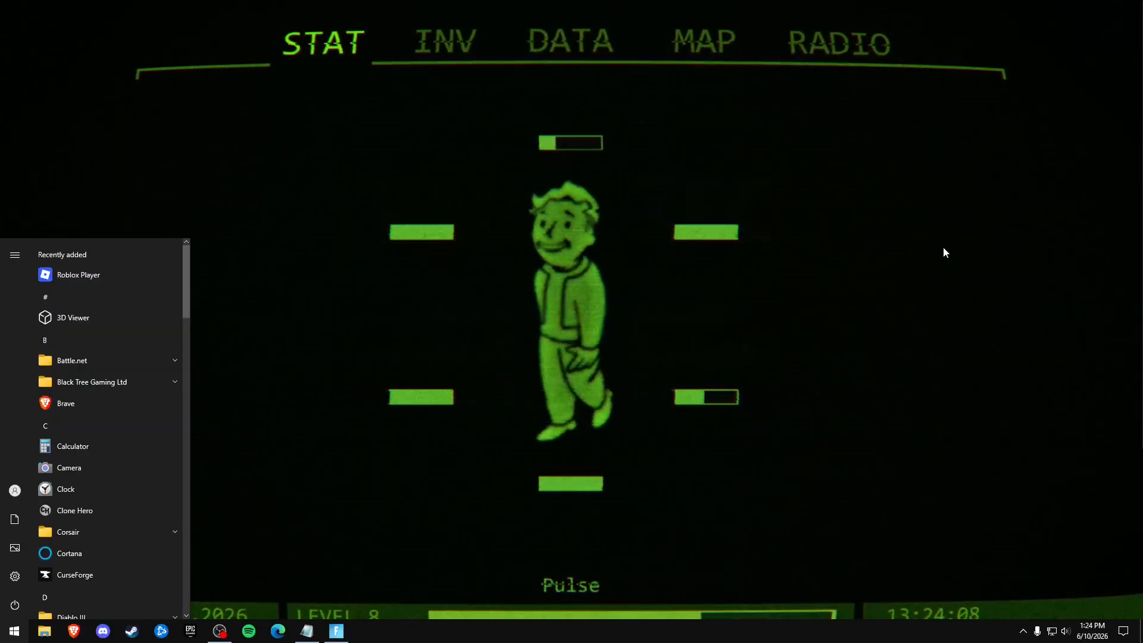
pyautogui.write('system inf')
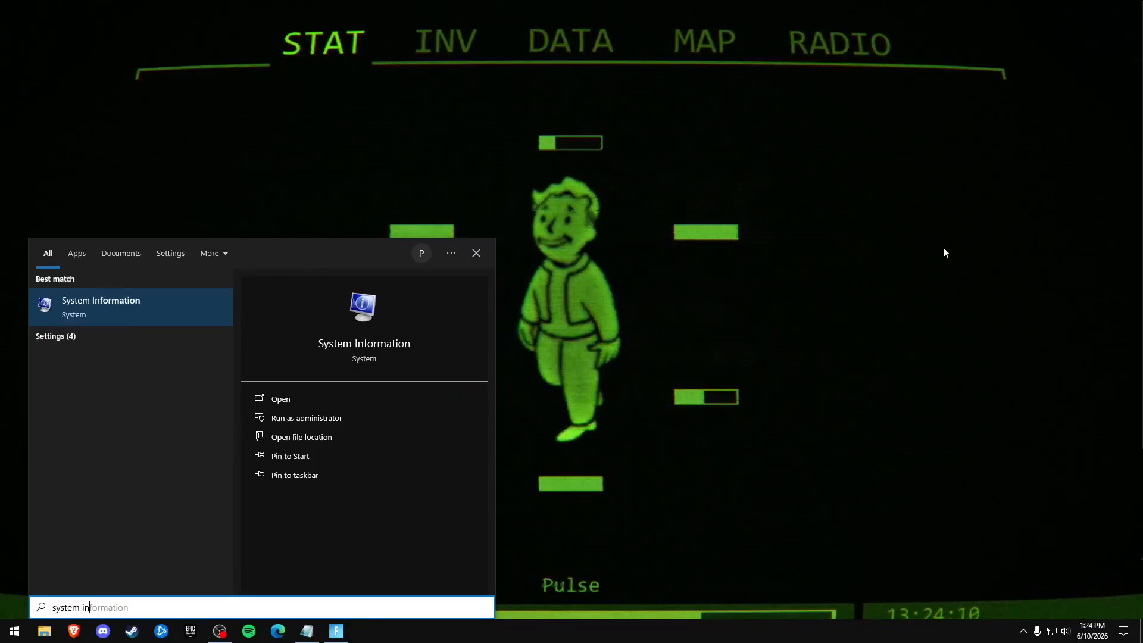
pyautogui.press('Return')
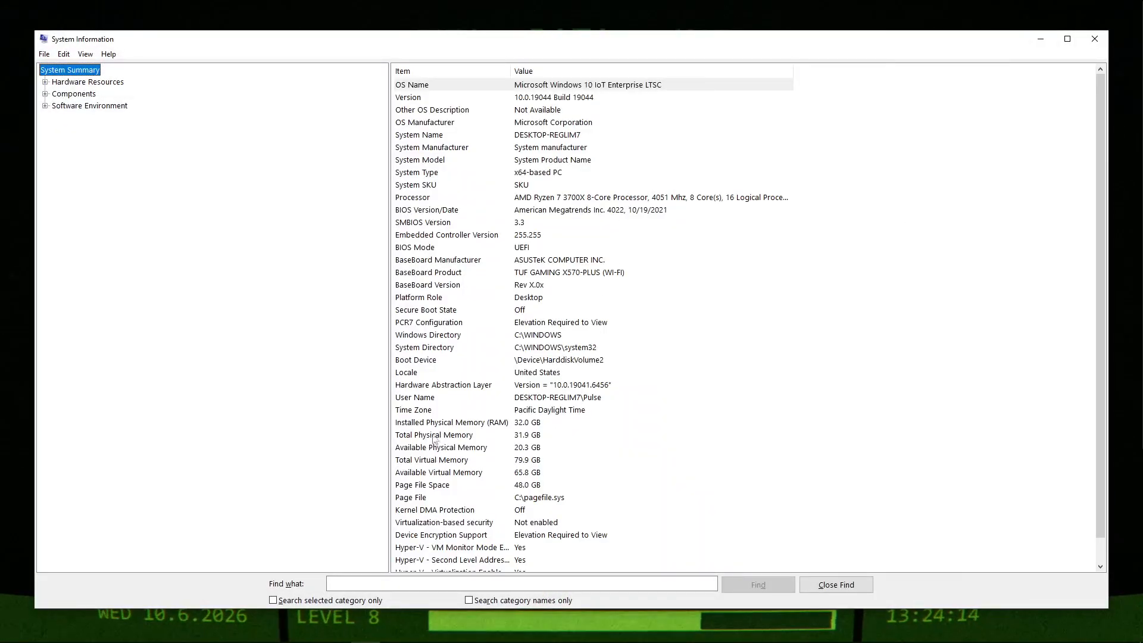
pyautogui.click(525, 423)
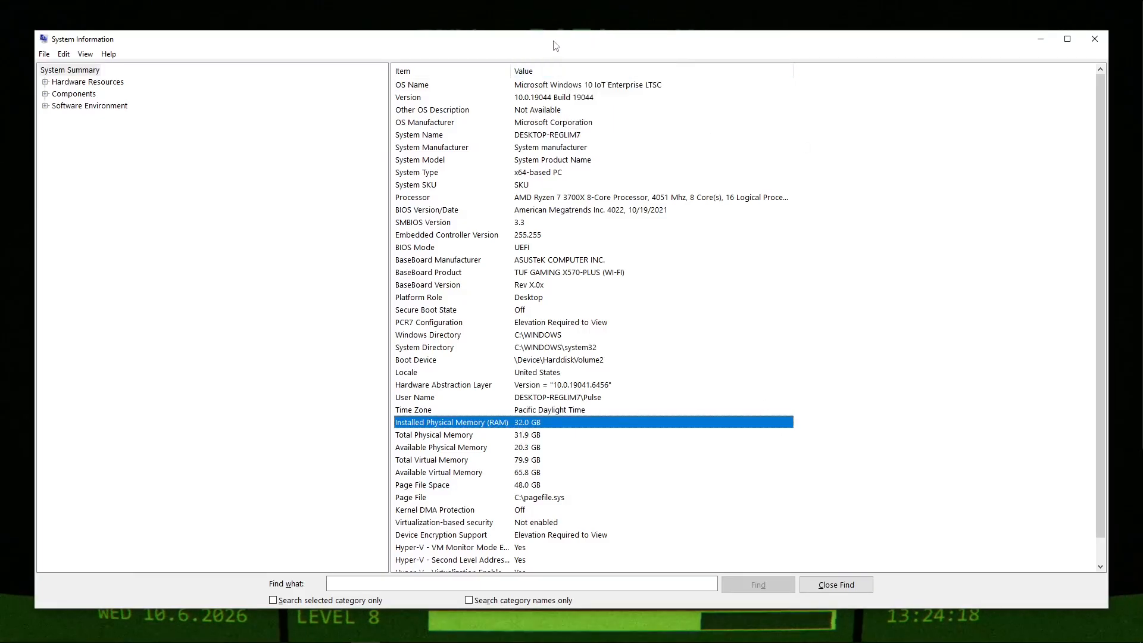
pyautogui.moveTo(572, 46); pyautogui.dragTo(572, 43)
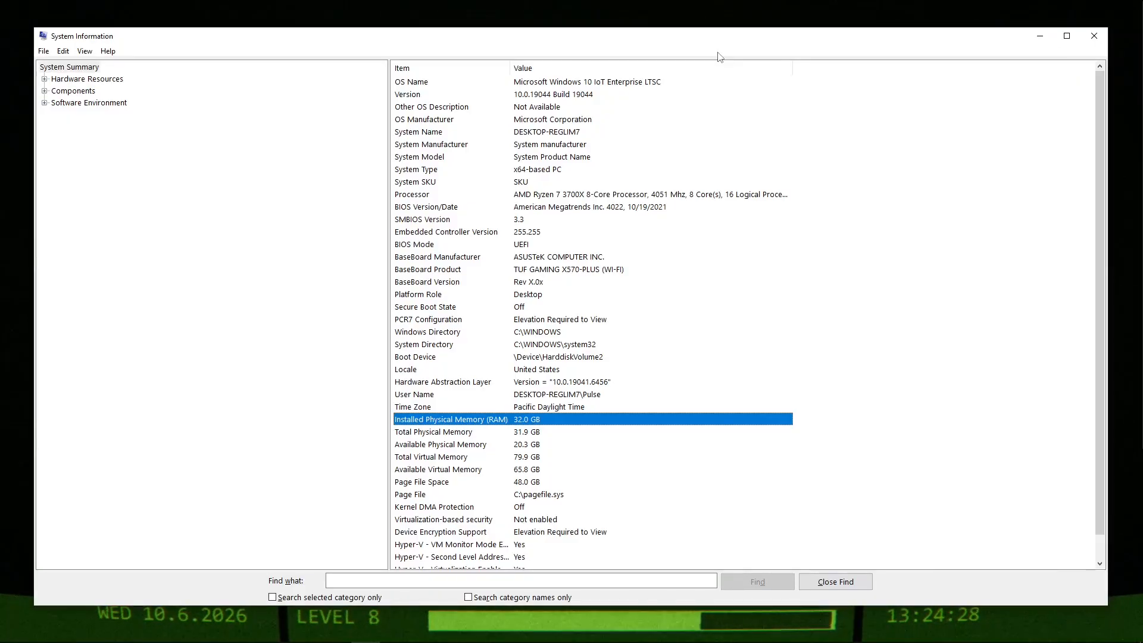
# Search Windows for "advanced system settings" and open the Performance settings from System Properties.
pyautogui.press('super')
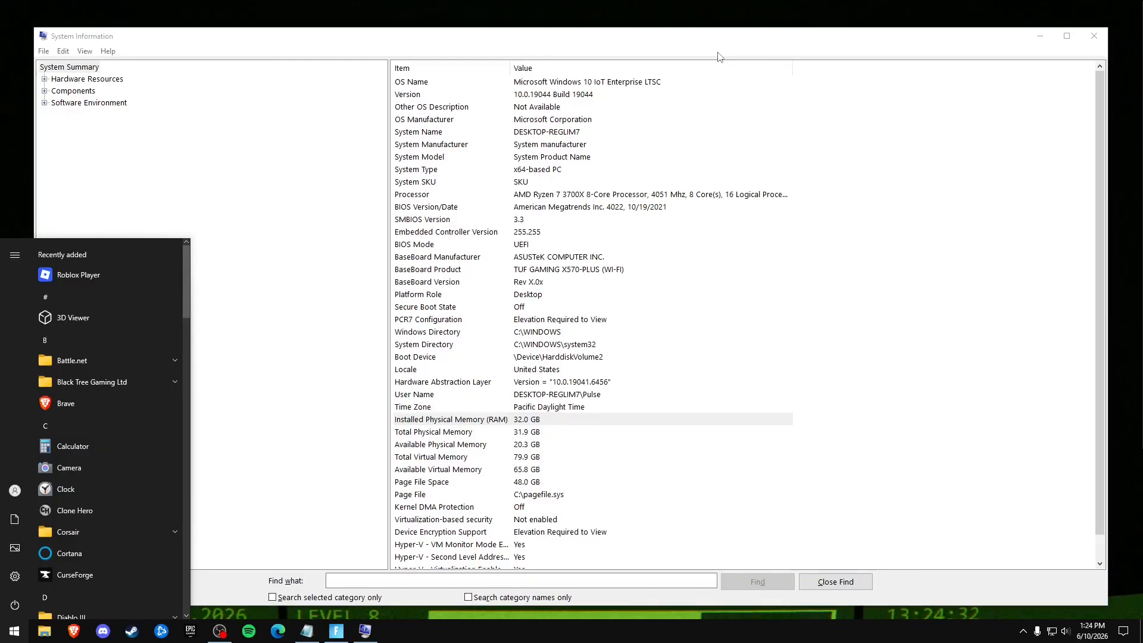
pyautogui.write('ad')
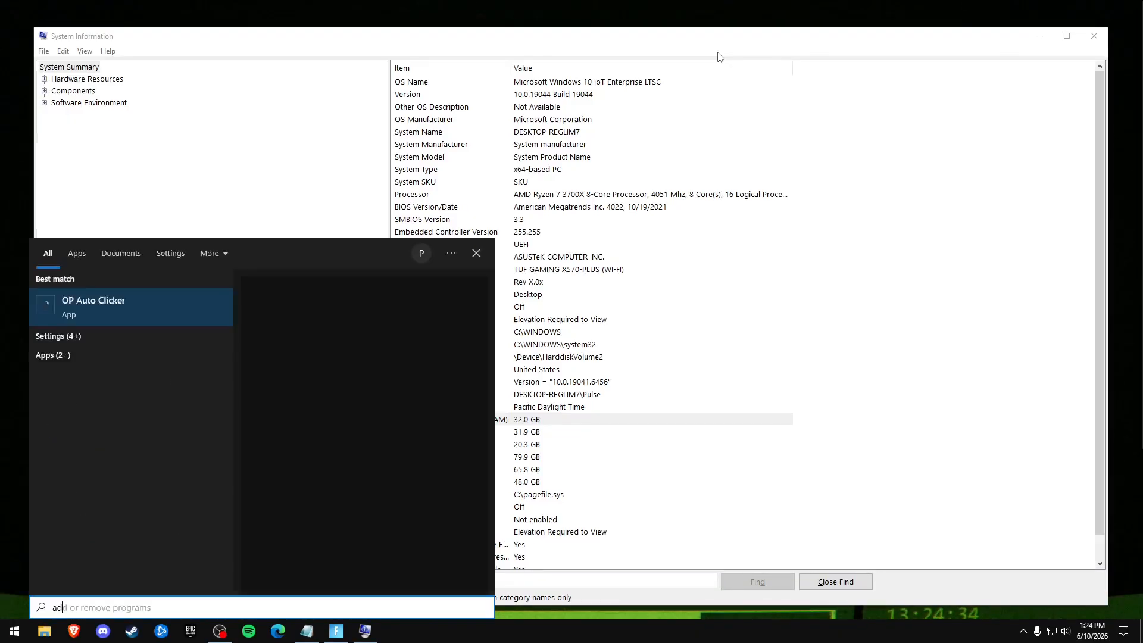
pyautogui.write('vanced system settings')
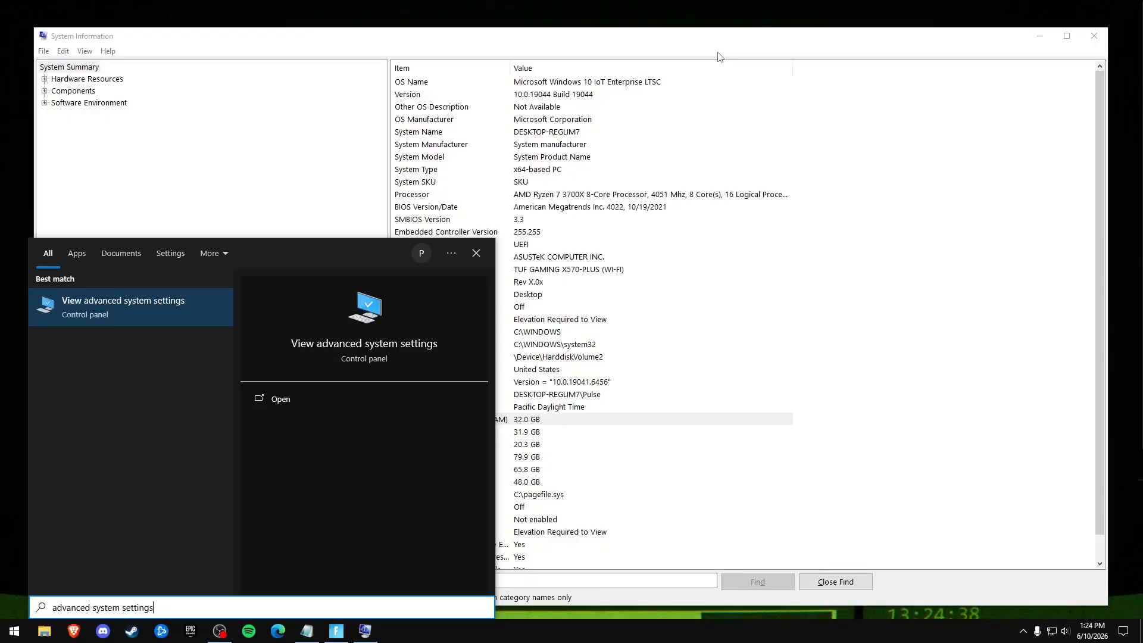
pyautogui.press('Return')
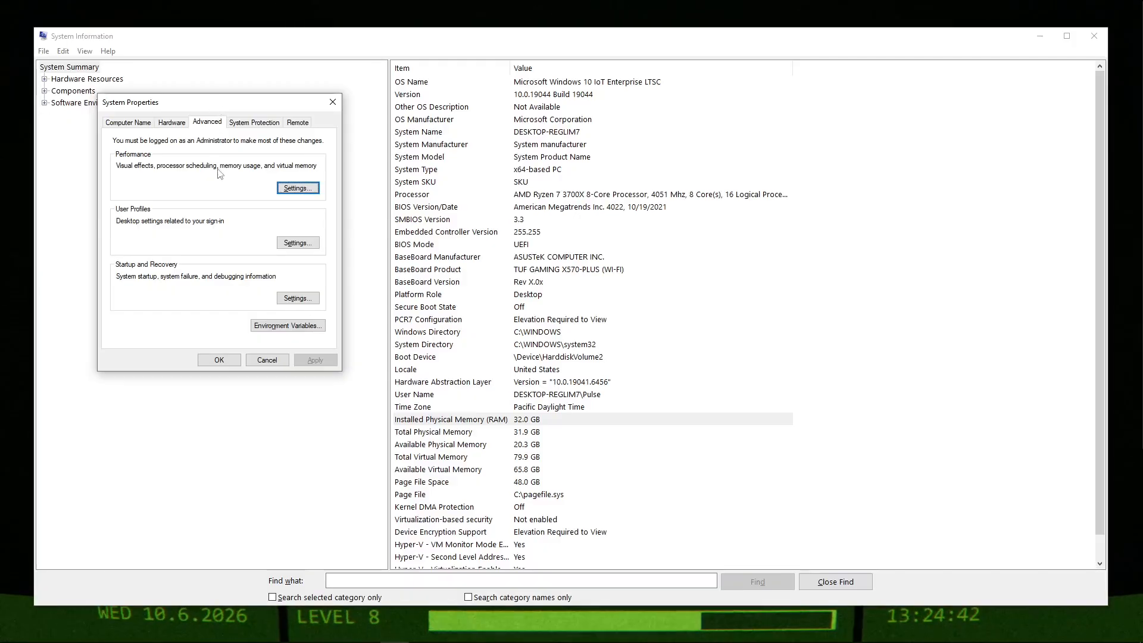
pyautogui.click(298, 188)
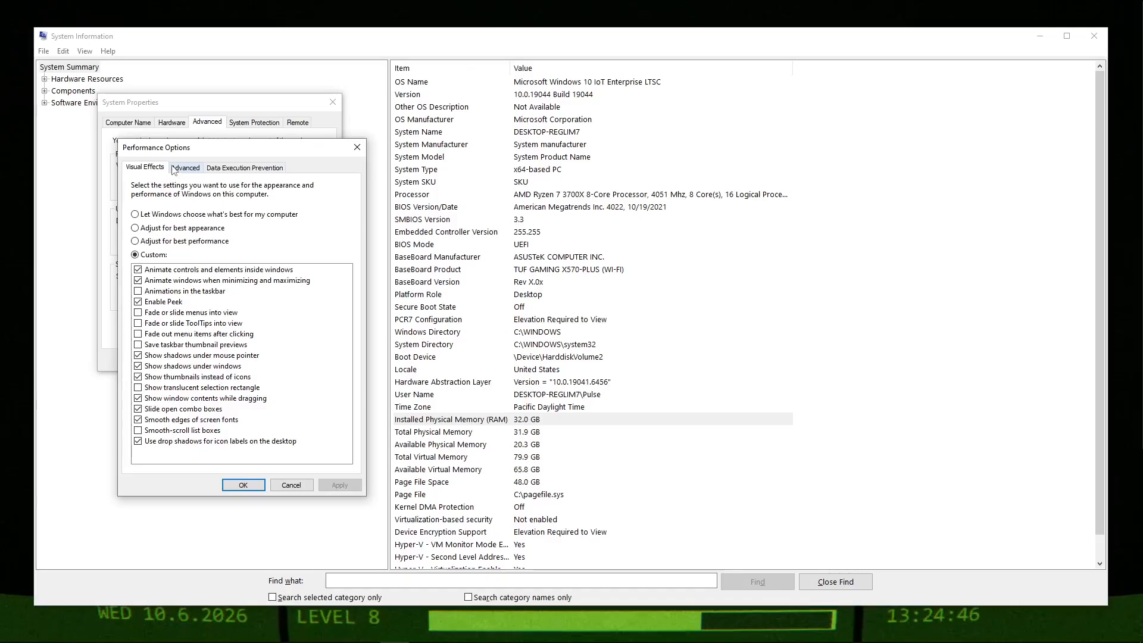
# Try the "Adjust for best performance" visual effects with only "Show thumbnails instead of icons" enabled, and leave Performance Options without saving.
pyautogui.click(188, 240)
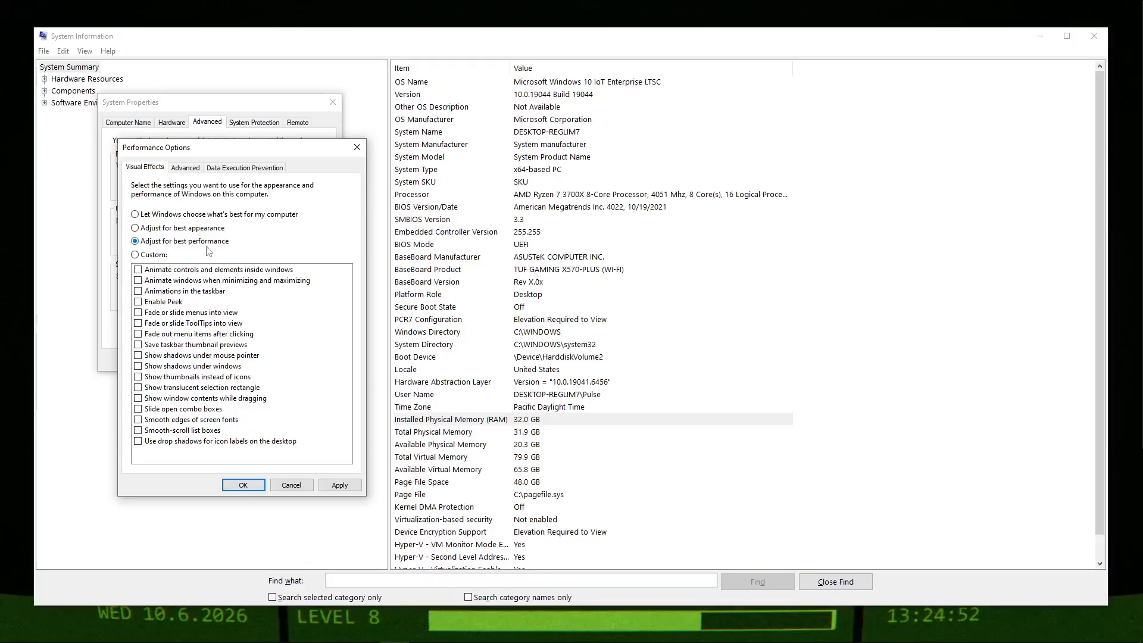
pyautogui.click(291, 485)
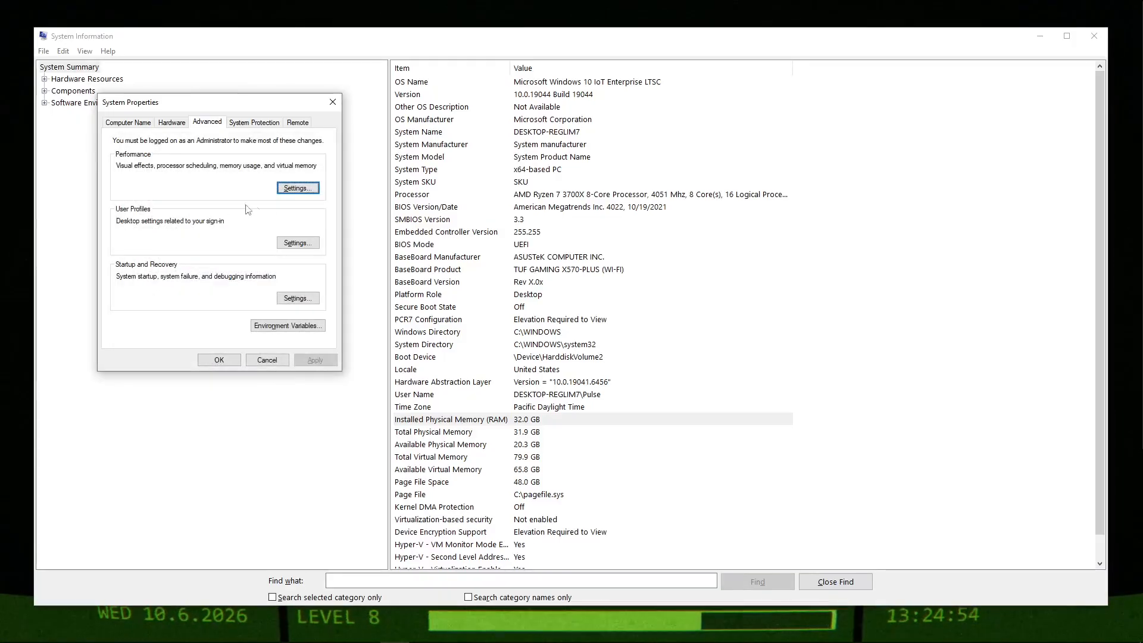
pyautogui.press('Return')
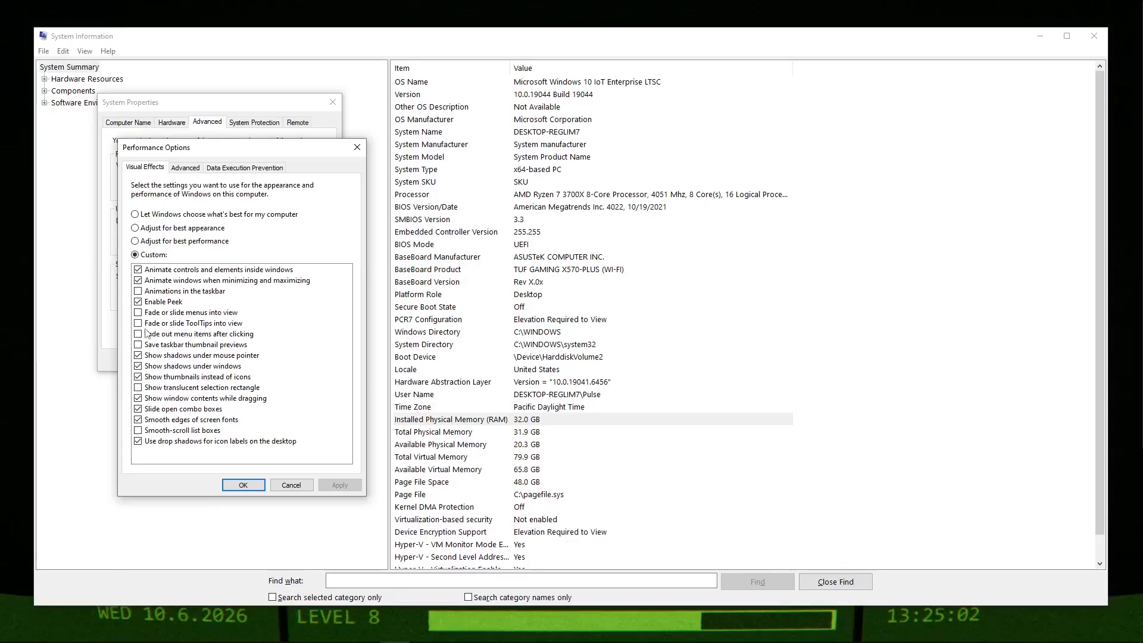
pyautogui.click(189, 243)
pyautogui.click(194, 378)
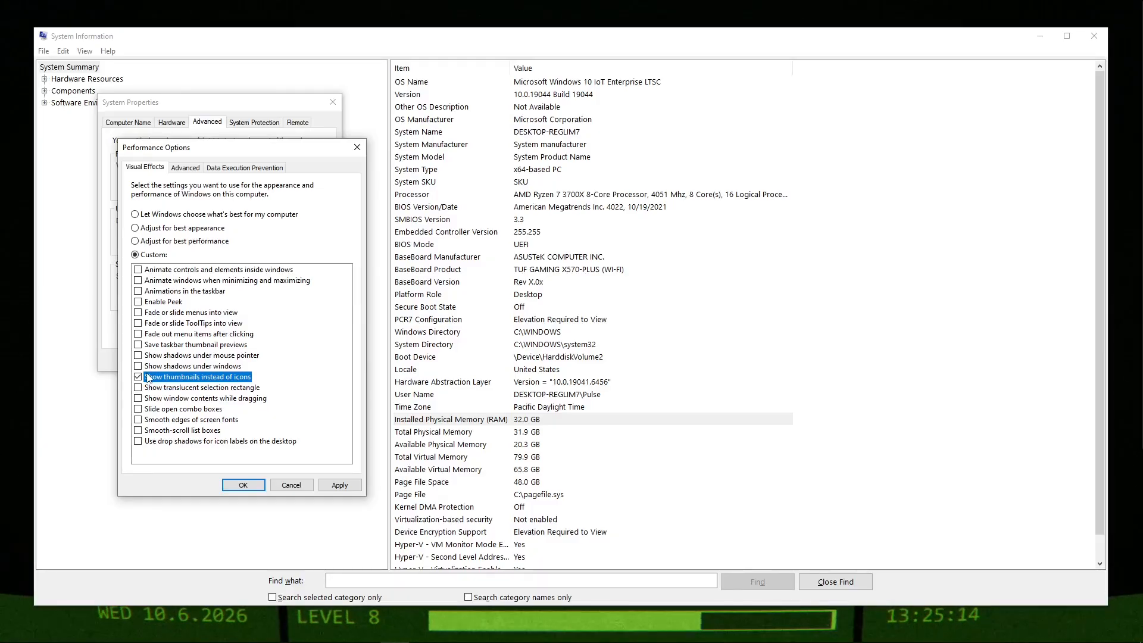
pyautogui.click(203, 244)
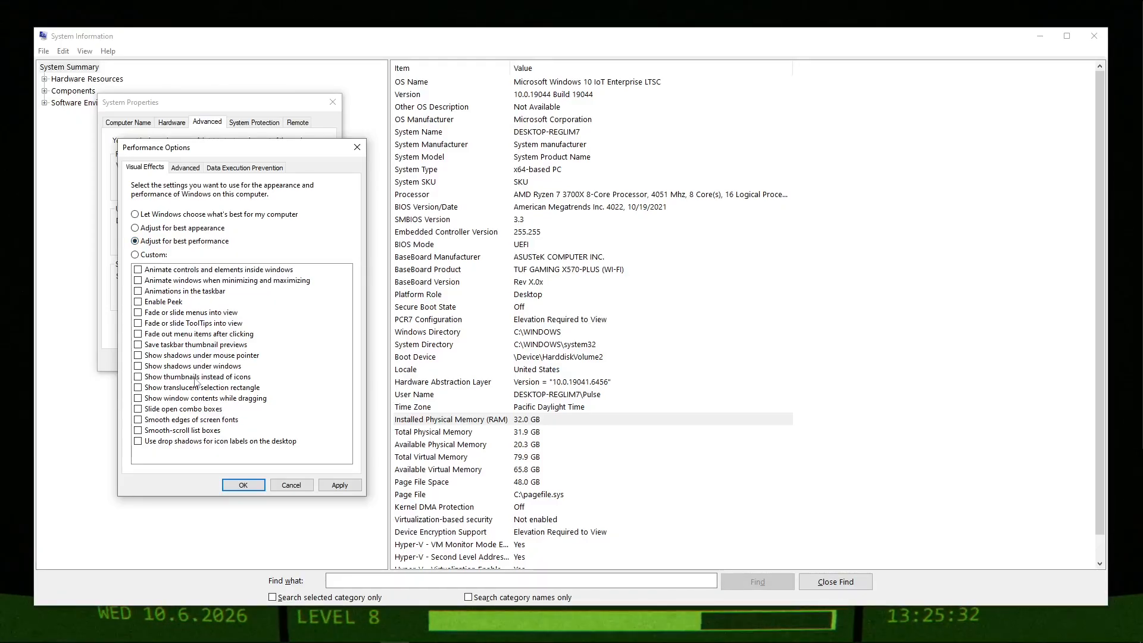
pyautogui.click(196, 377)
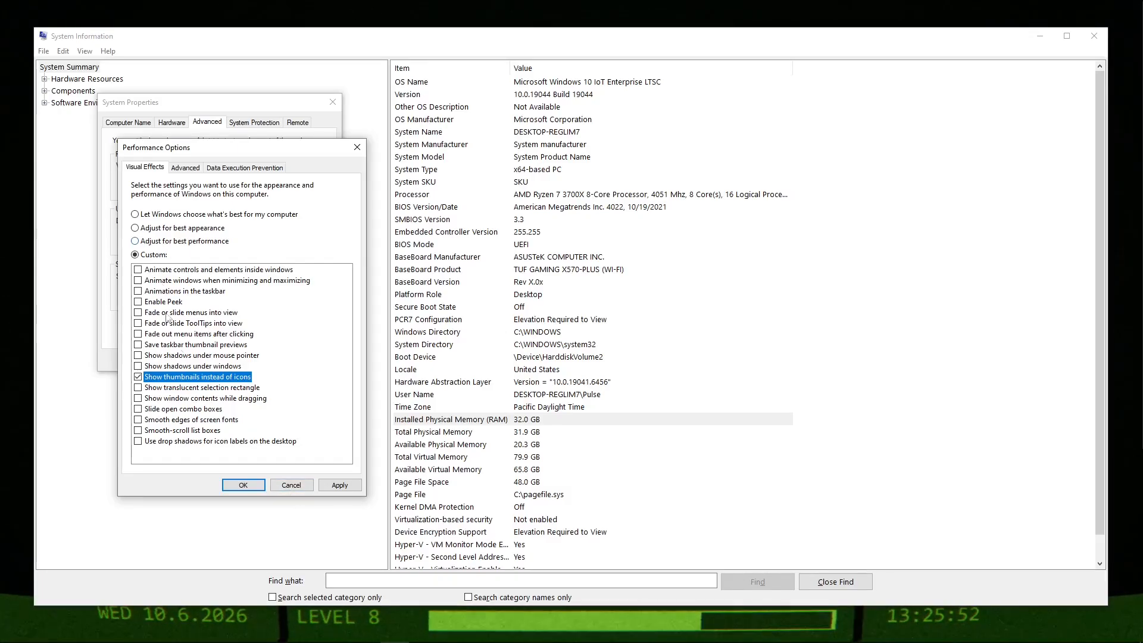
pyautogui.click(301, 483)
# Adjust processor scheduling for Programs in Performance Options and open Virtual Memory, leaving automatic paging file management off.
pyautogui.click(297, 188)
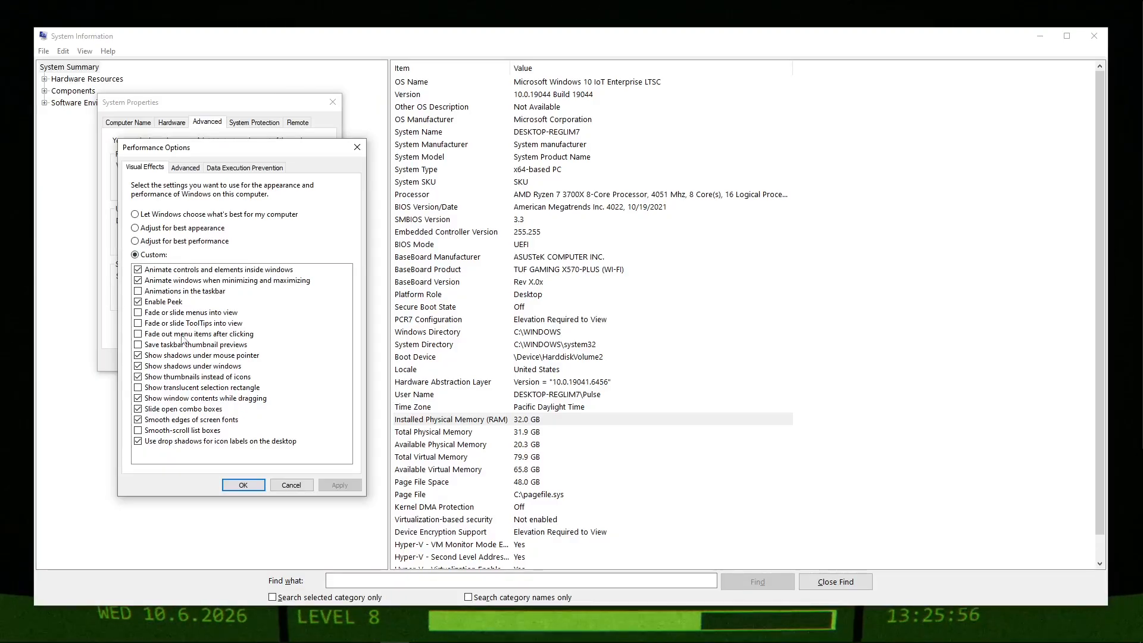
pyautogui.click(186, 168)
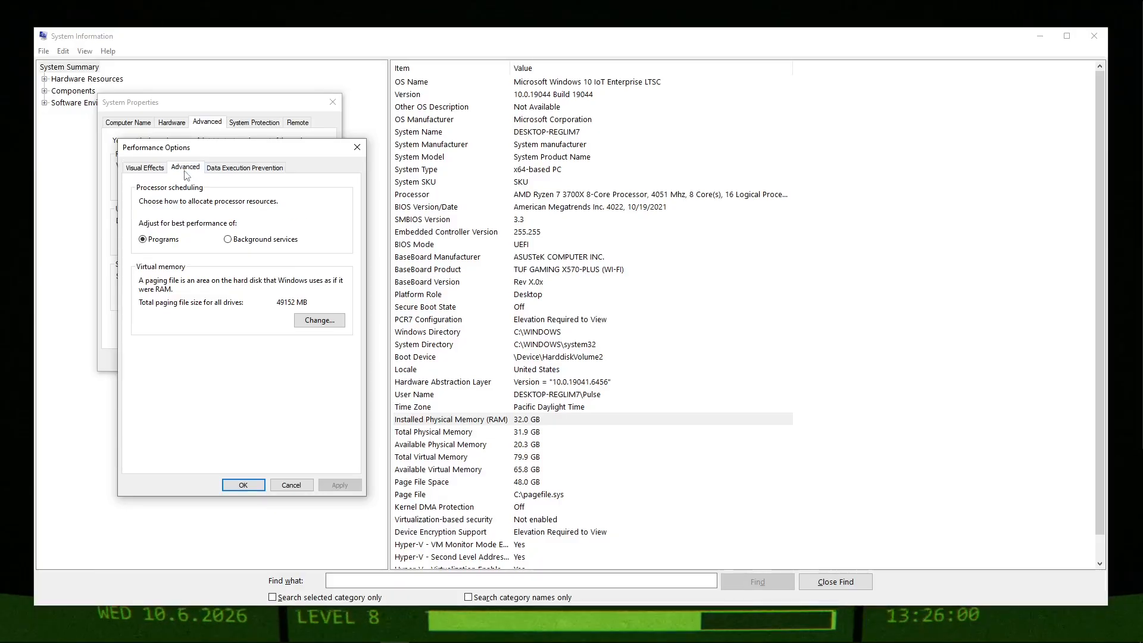
pyautogui.click(157, 240)
pyautogui.click(326, 322)
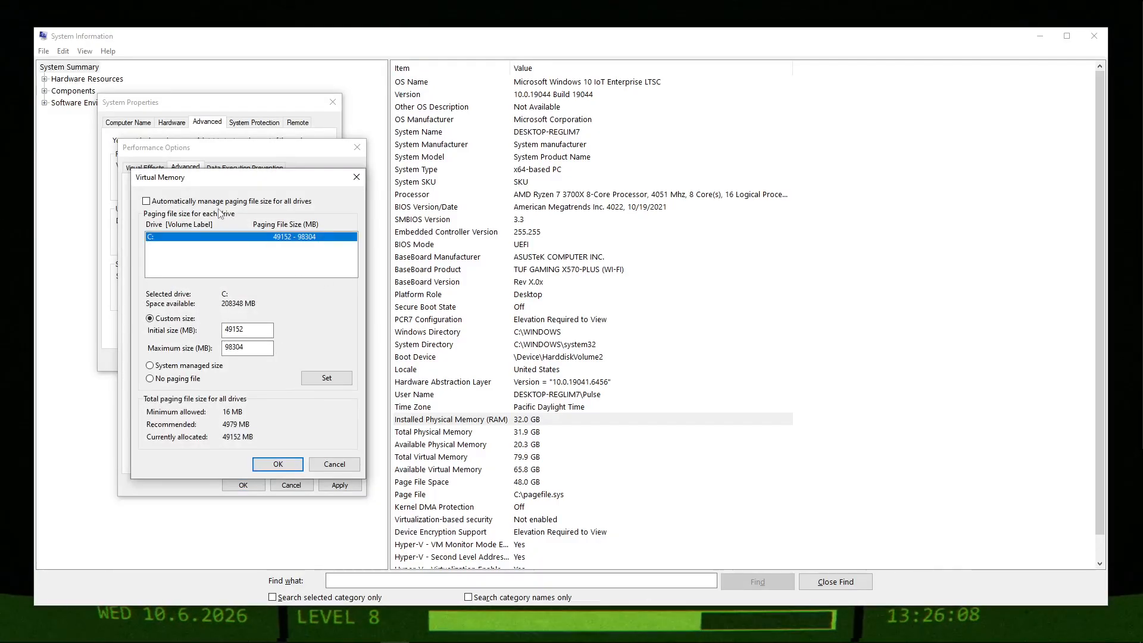
pyautogui.click(218, 202)
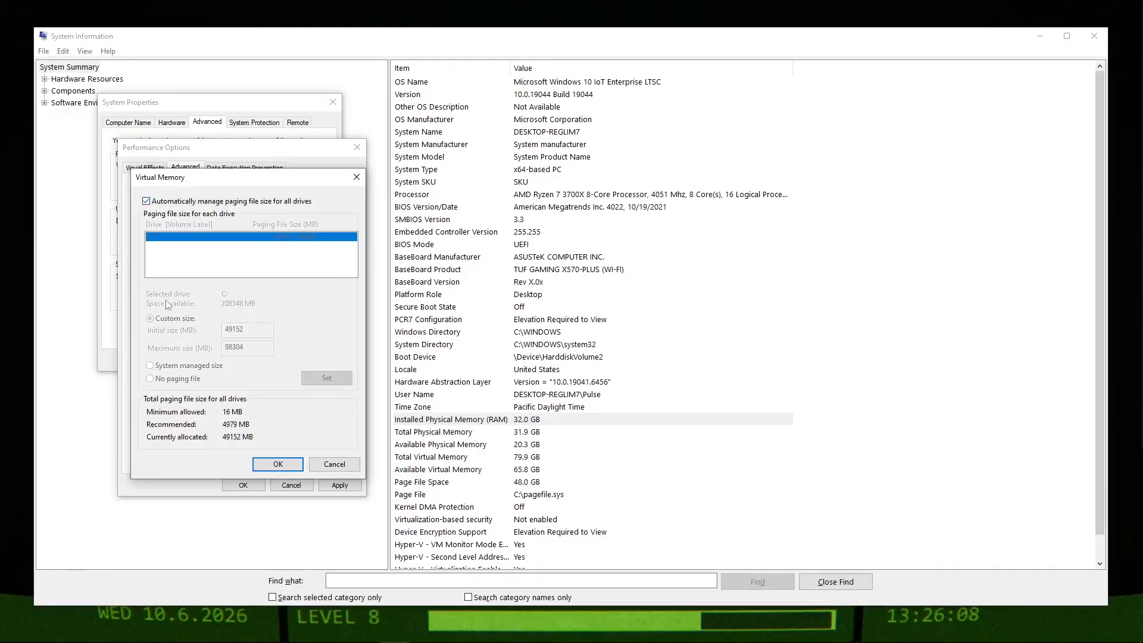
pyautogui.click(206, 201)
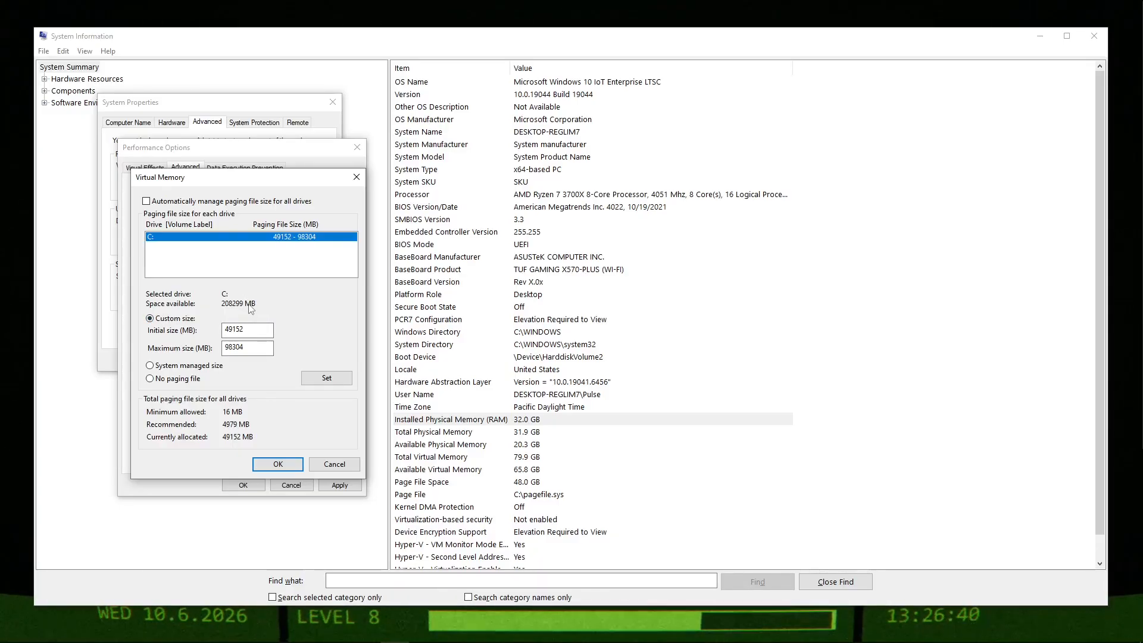
# Open Calculator from a Windows search and multiply 32 by 1024 to convert the installed RAM to megabytes.
pyautogui.press('super')
pyautogui.write('calc')
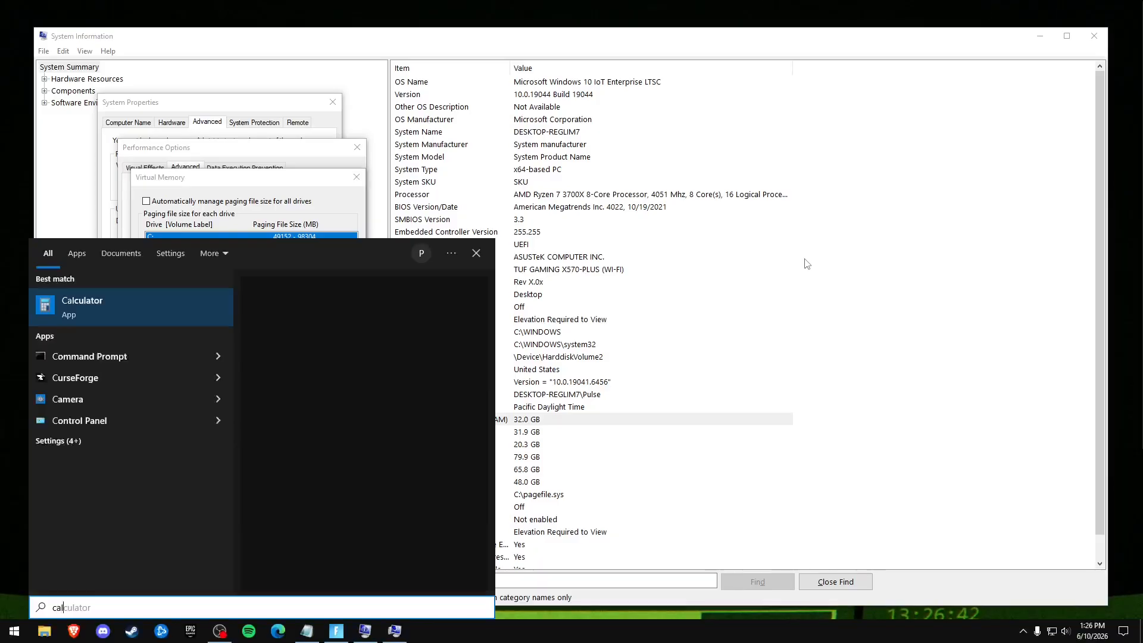
pyautogui.press('Return')
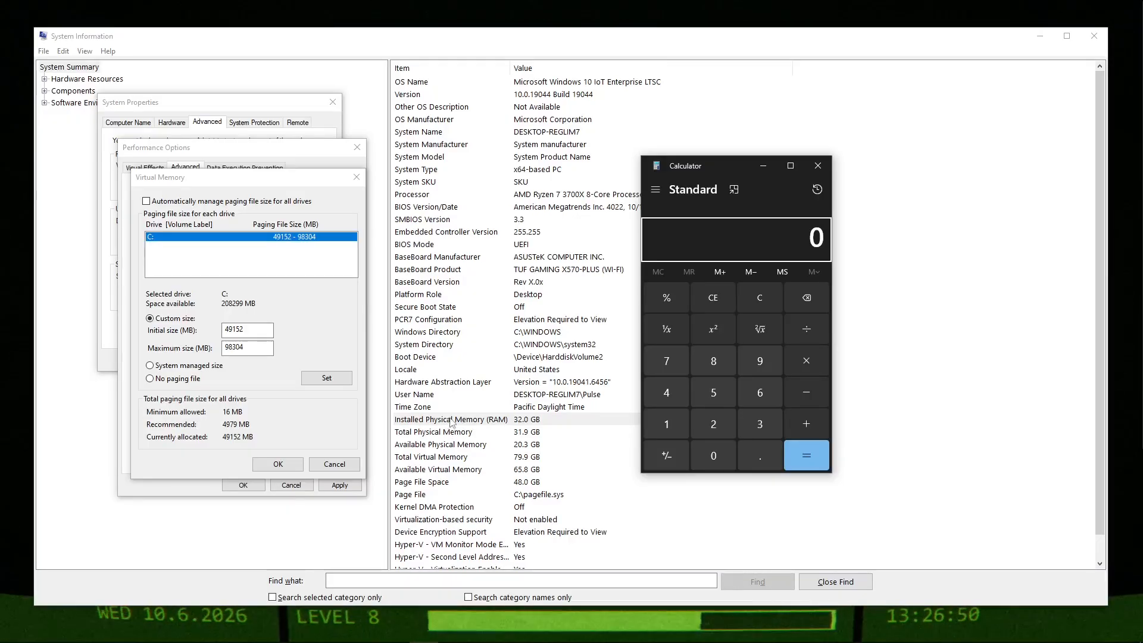
pyautogui.click(743, 427)
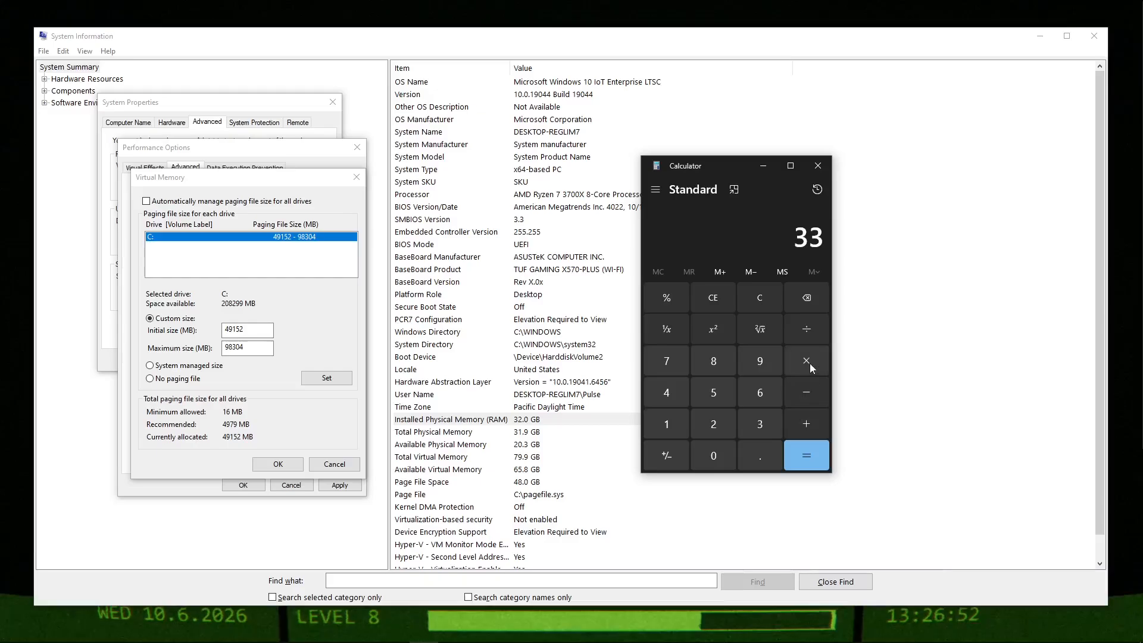
pyautogui.click(766, 302)
pyautogui.click(744, 422)
pyautogui.click(729, 423)
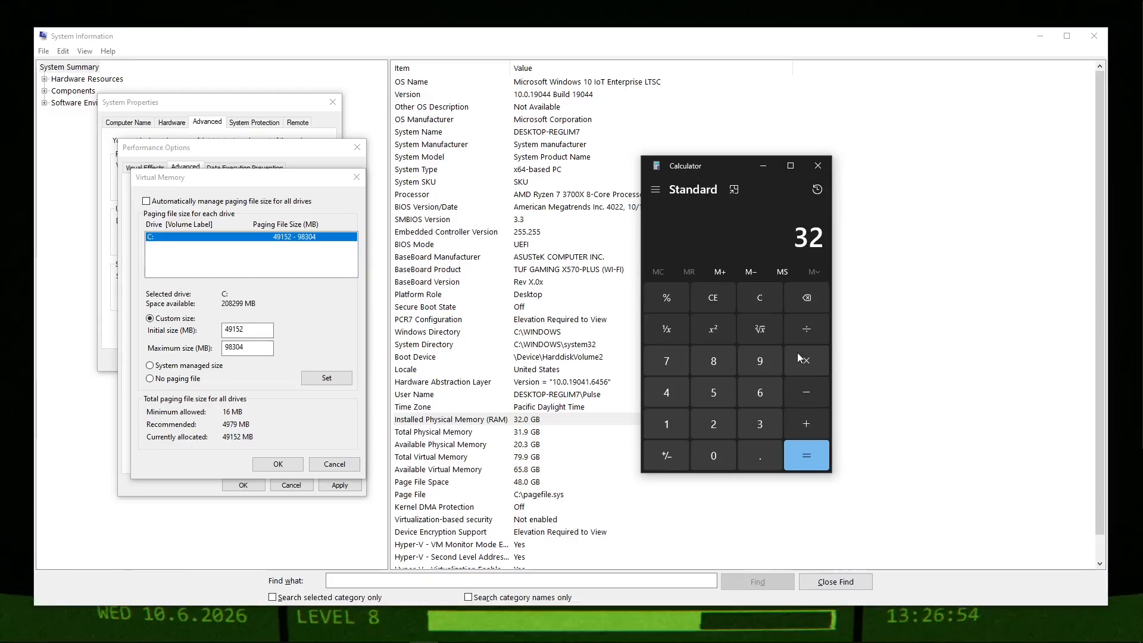
pyautogui.click(663, 423)
pyautogui.click(704, 450)
pyautogui.click(708, 421)
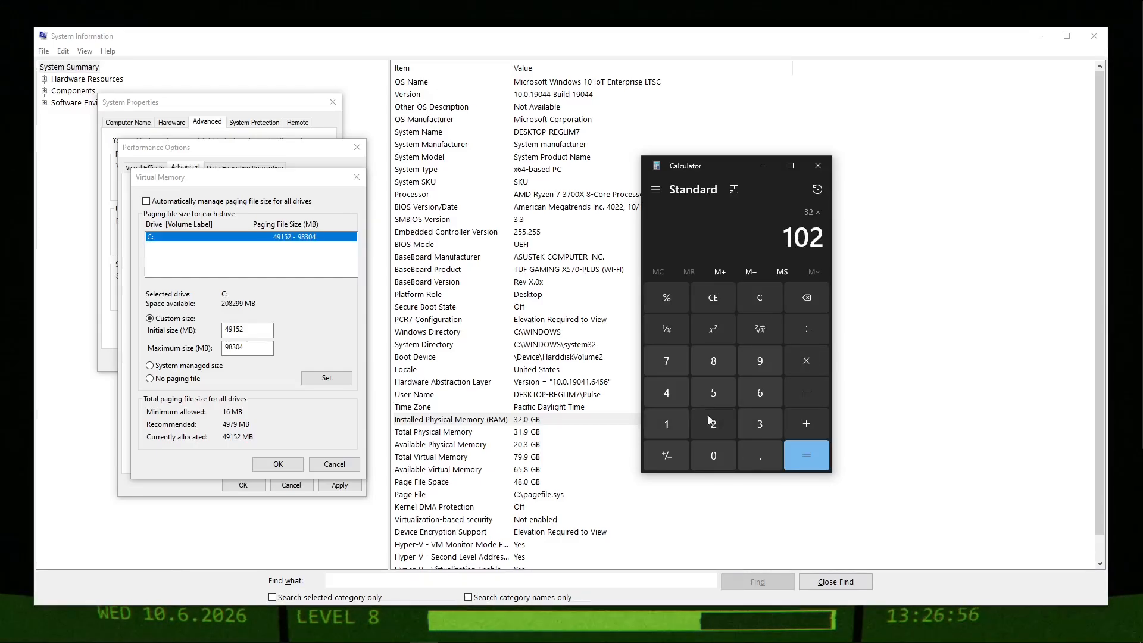
pyautogui.click(676, 395)
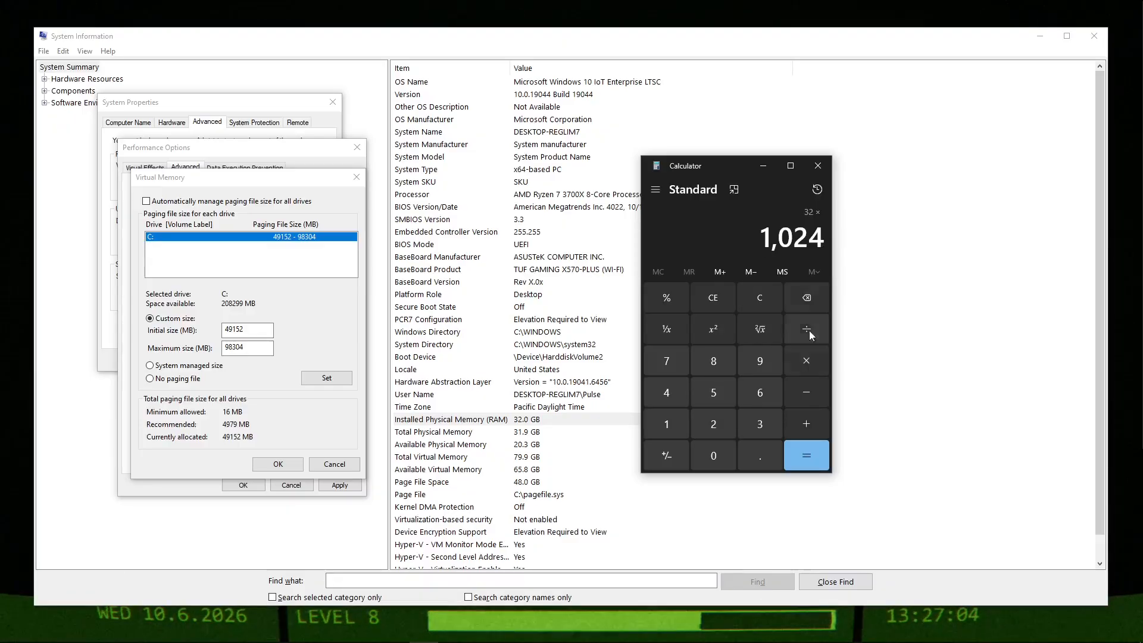
pyautogui.press('Return')
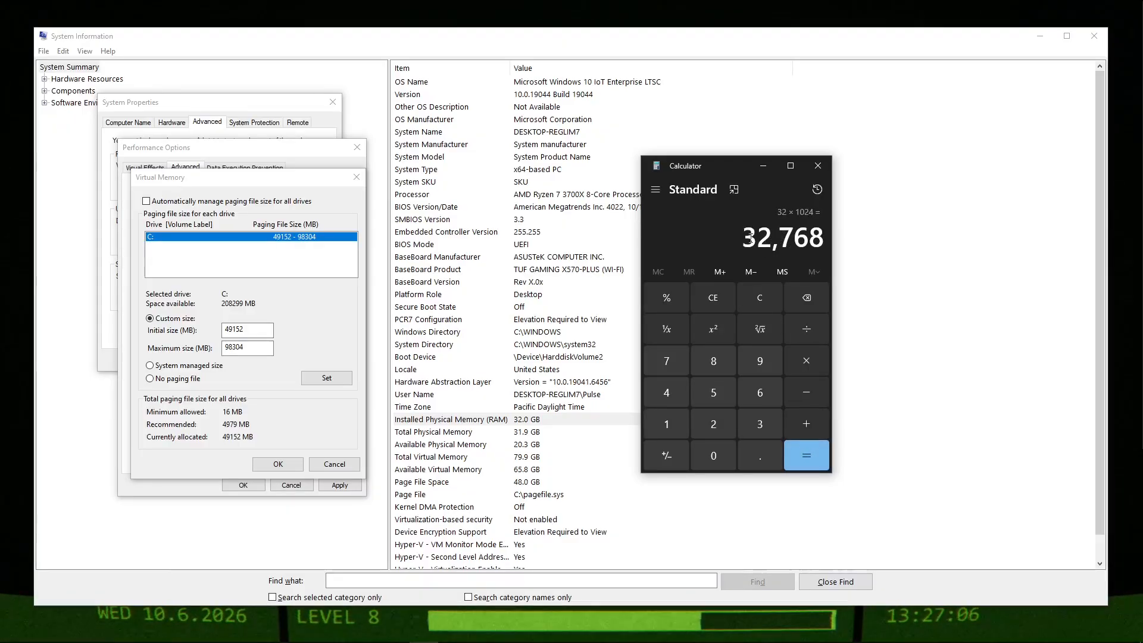
# Multiply the RAM size in megabytes by 1.5 and compare it with the paging file's initial size.
pyautogui.moveTo(754, 233); pyautogui.dragTo(812, 241)
pyautogui.click(812, 241)
pyautogui.click(806, 360)
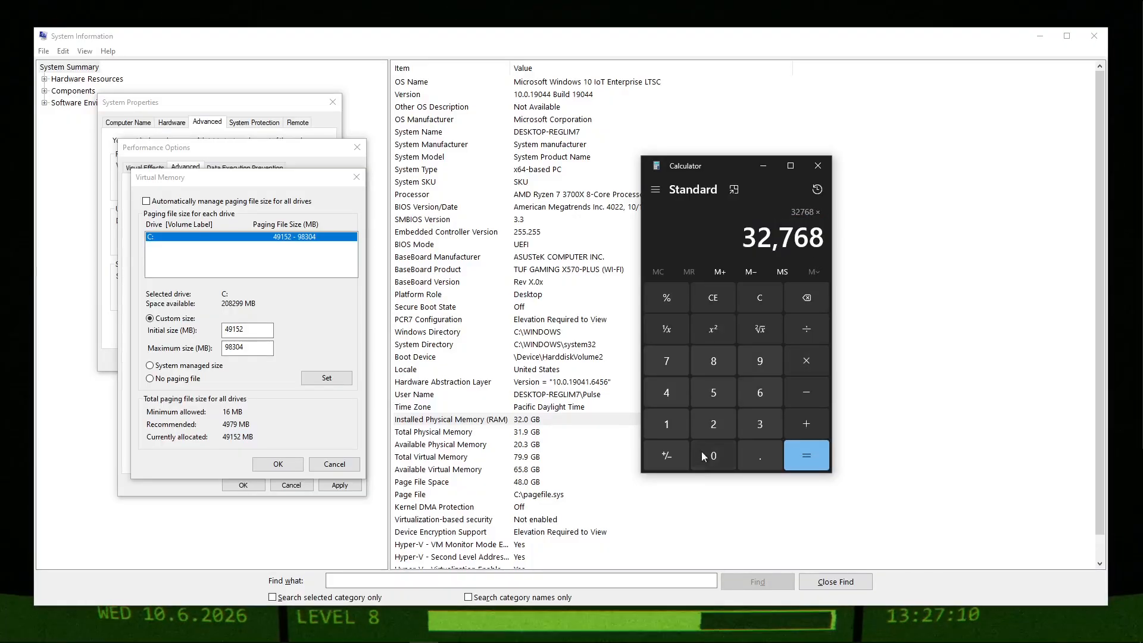
pyautogui.click(666, 424)
pyautogui.click(756, 455)
pyautogui.click(714, 392)
pyautogui.click(809, 456)
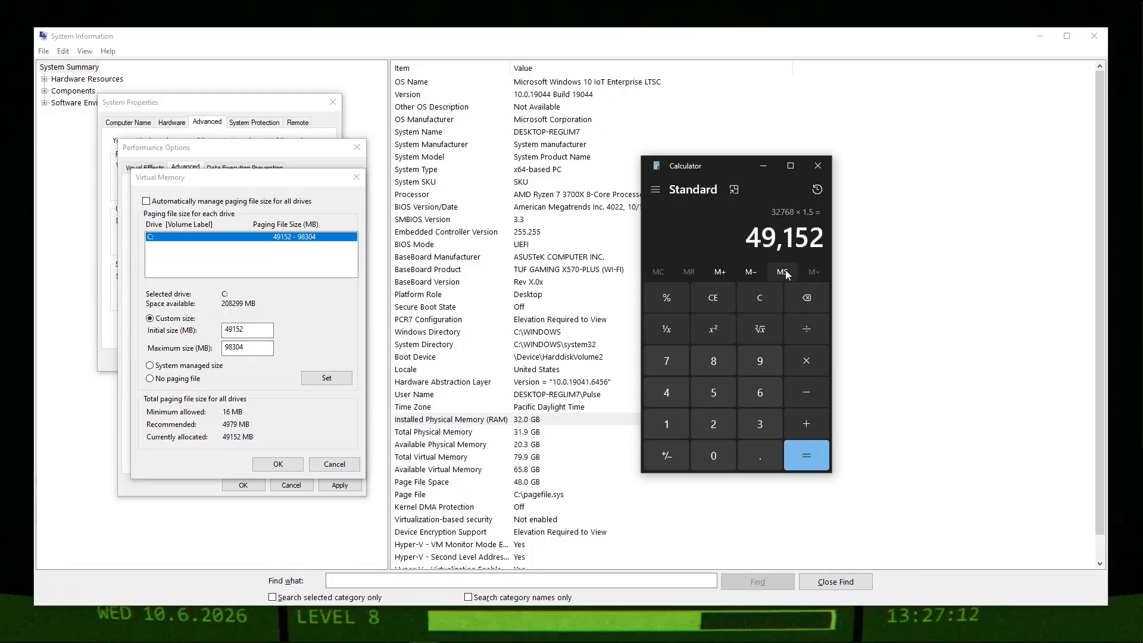
pyautogui.moveTo(747, 240); pyautogui.dragTo(819, 239)
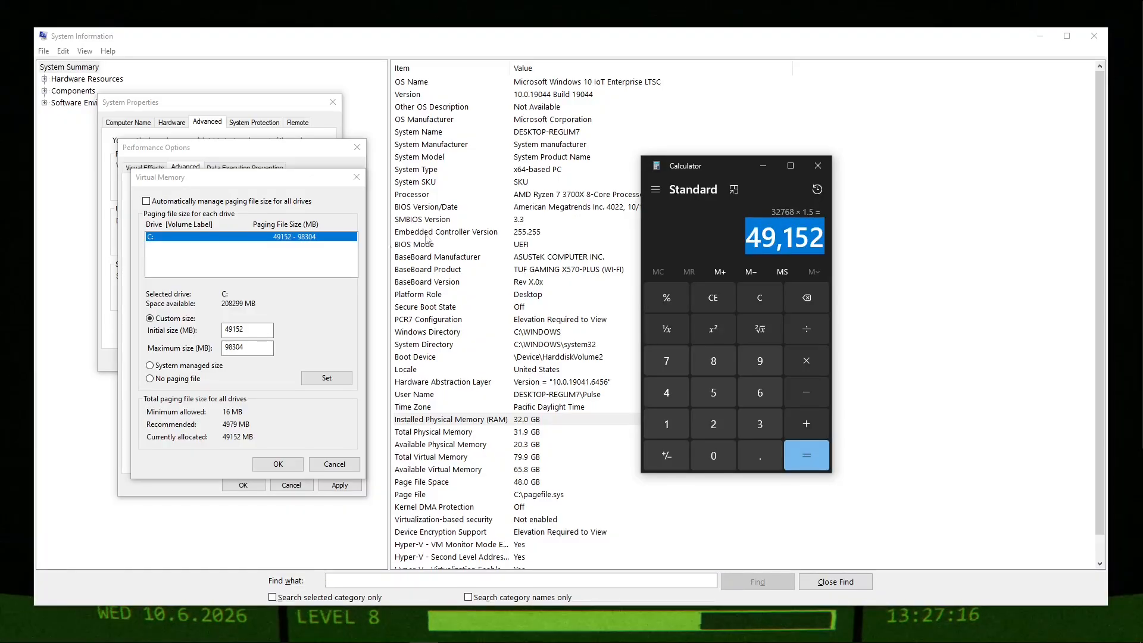
pyautogui.click(251, 328)
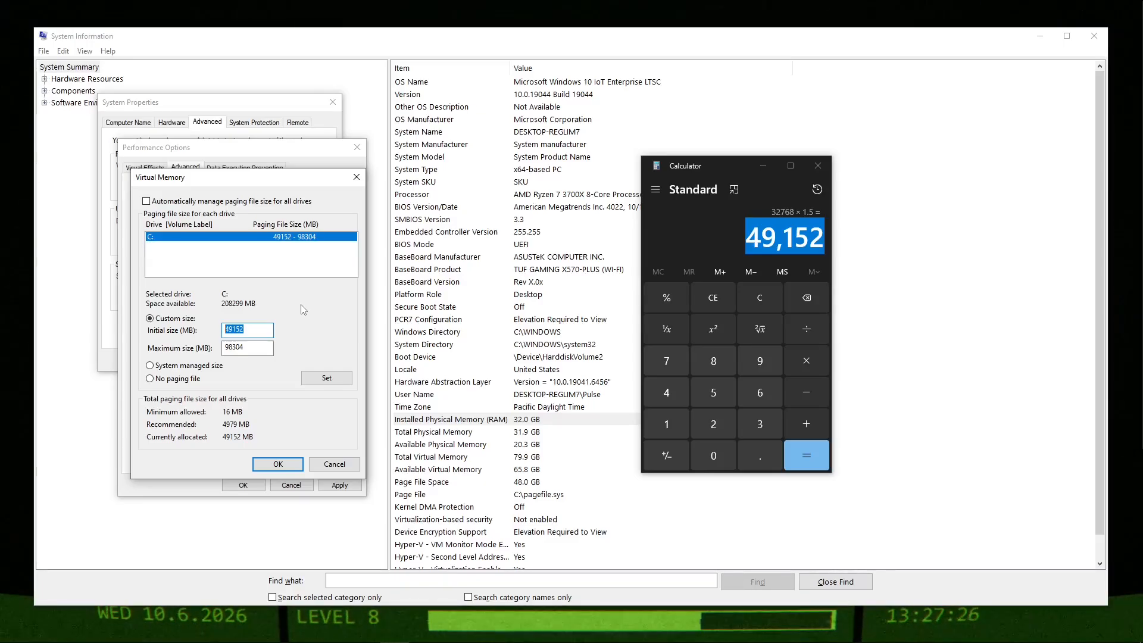
# Clear the calculator, multiply 49152 by 2 for the maximum paging file size, and check the custom sizes in Virtual Memory.
pyautogui.click(791, 205)
pyautogui.click(806, 361)
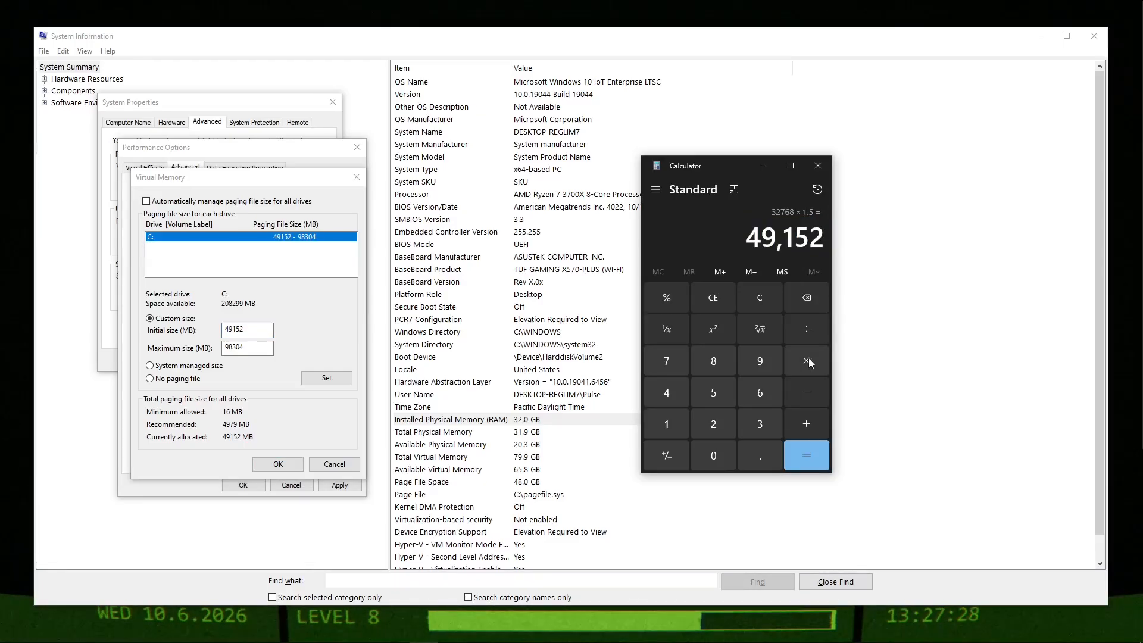
pyautogui.write('200')
pyautogui.click(767, 294)
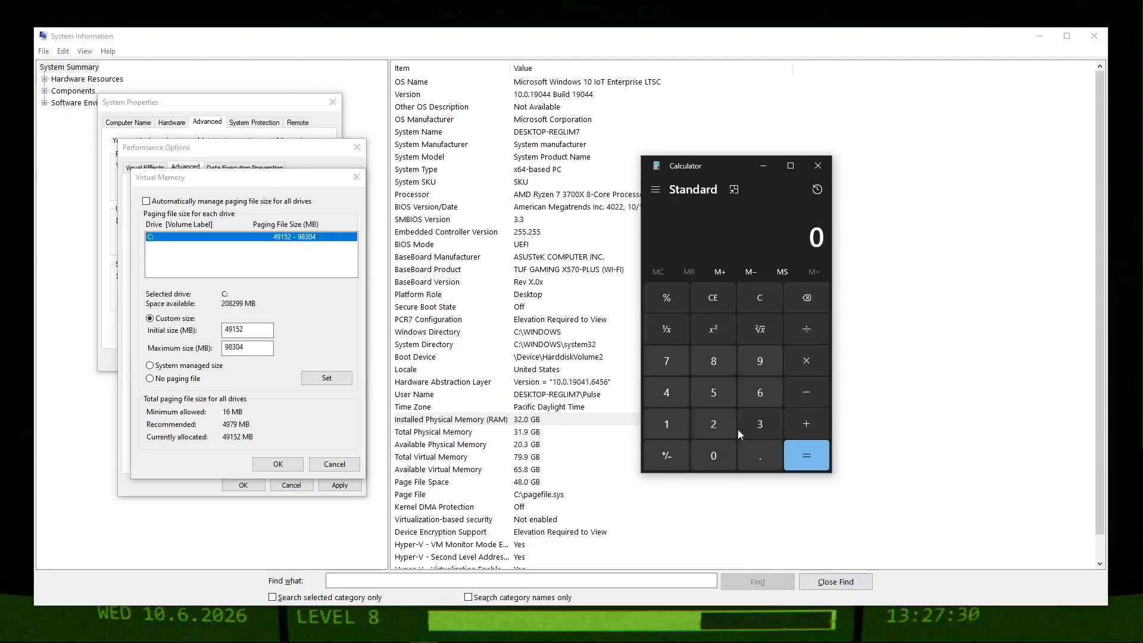
pyautogui.click(661, 394)
pyautogui.click(759, 361)
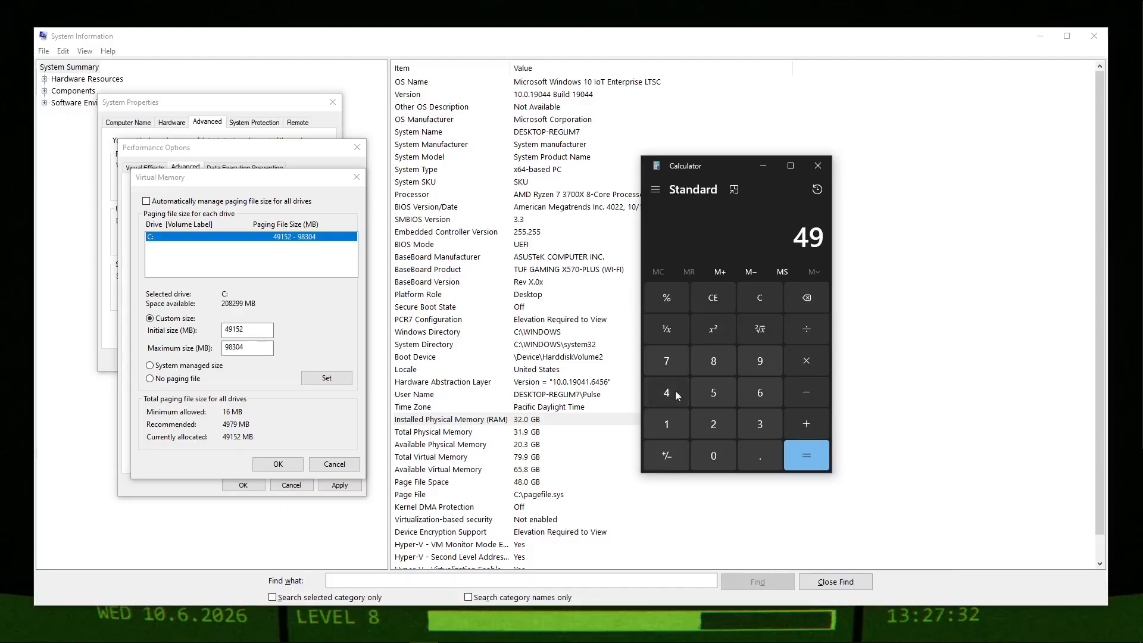
pyautogui.click(667, 423)
pyautogui.click(713, 392)
pyautogui.click(713, 424)
pyautogui.click(806, 361)
pyautogui.write('2')
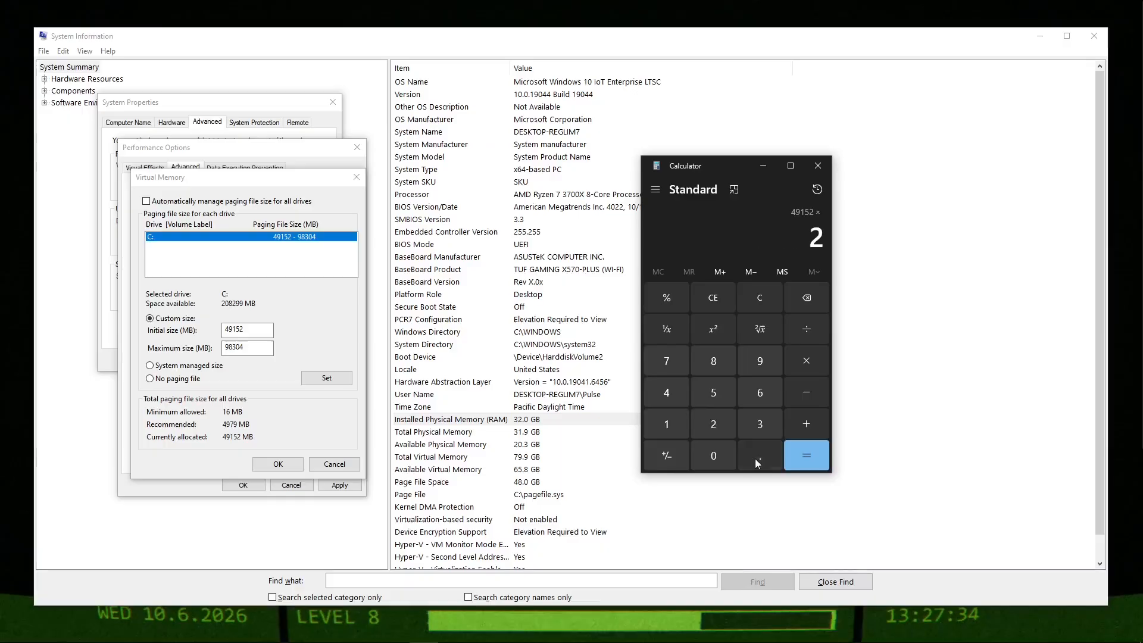
pyautogui.click(807, 456)
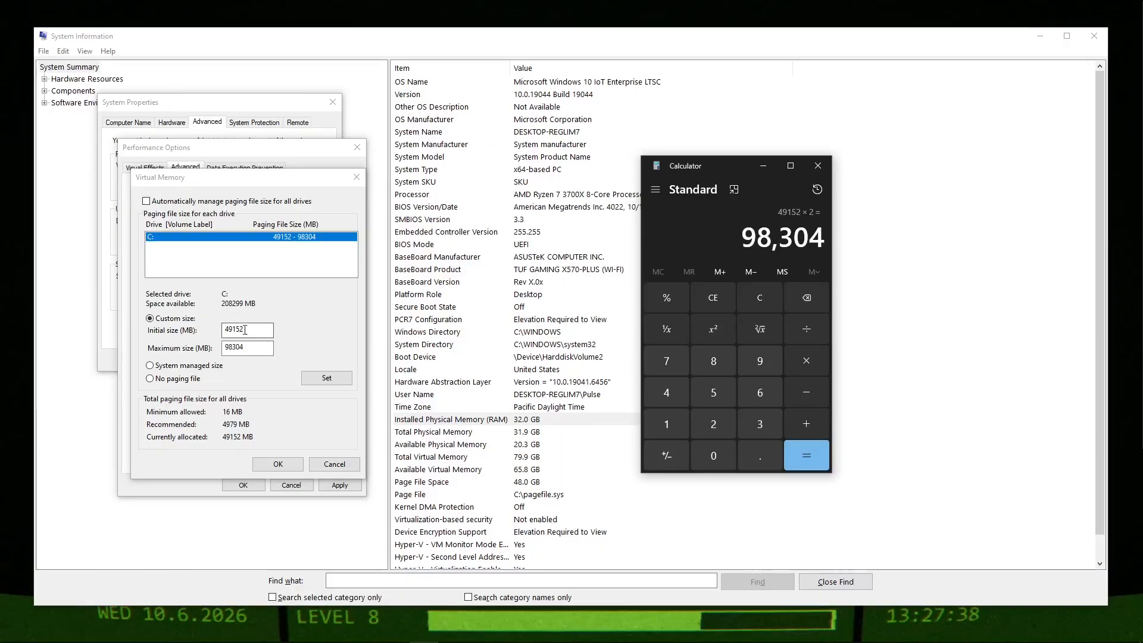
pyautogui.moveTo(246, 329); pyautogui.dragTo(191, 334)
pyautogui.click(714, 168)
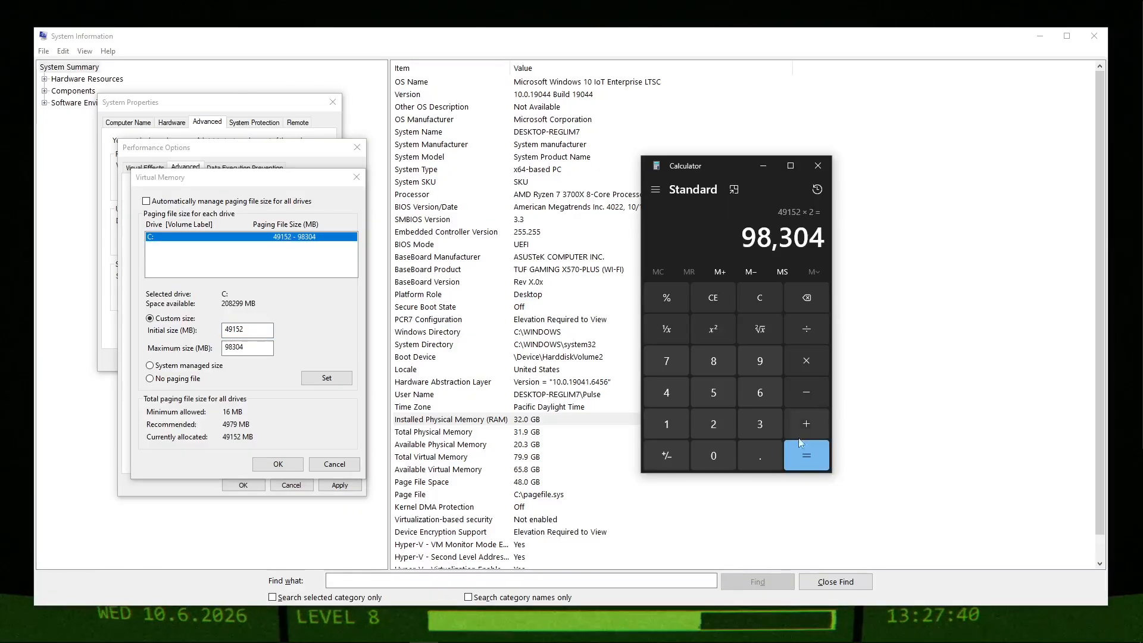
# Enter a multiplication of 98304 by 2.0 in the calculator, check the custom maximum paging file size, and clear the calculation.
pyautogui.click(725, 436)
pyautogui.click(751, 454)
pyautogui.click(723, 453)
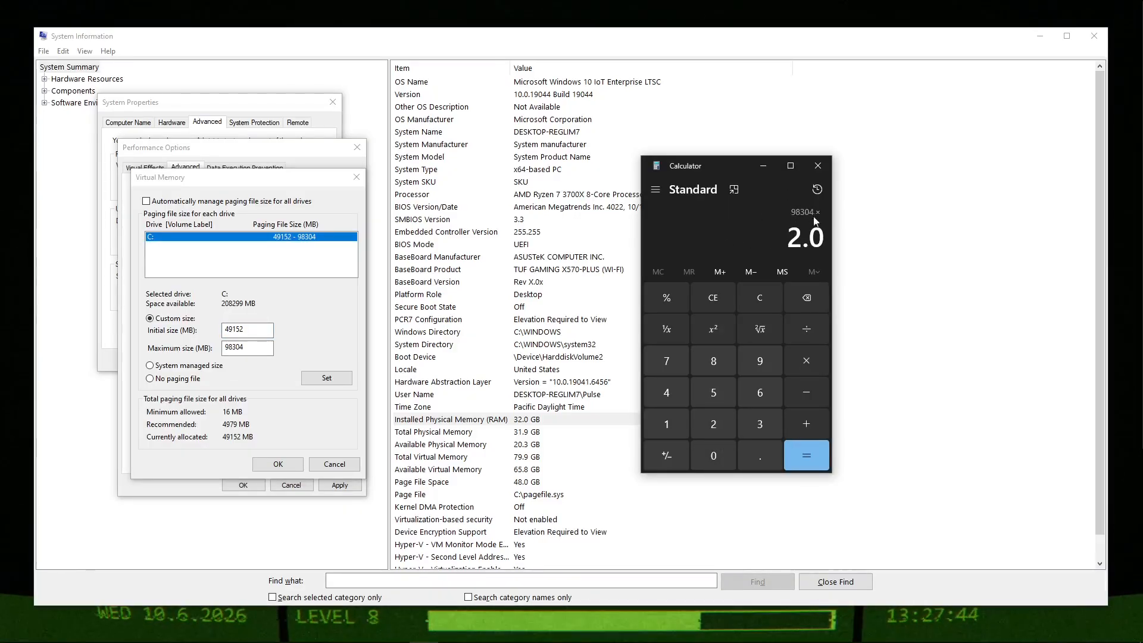
pyautogui.doubleClick(262, 347)
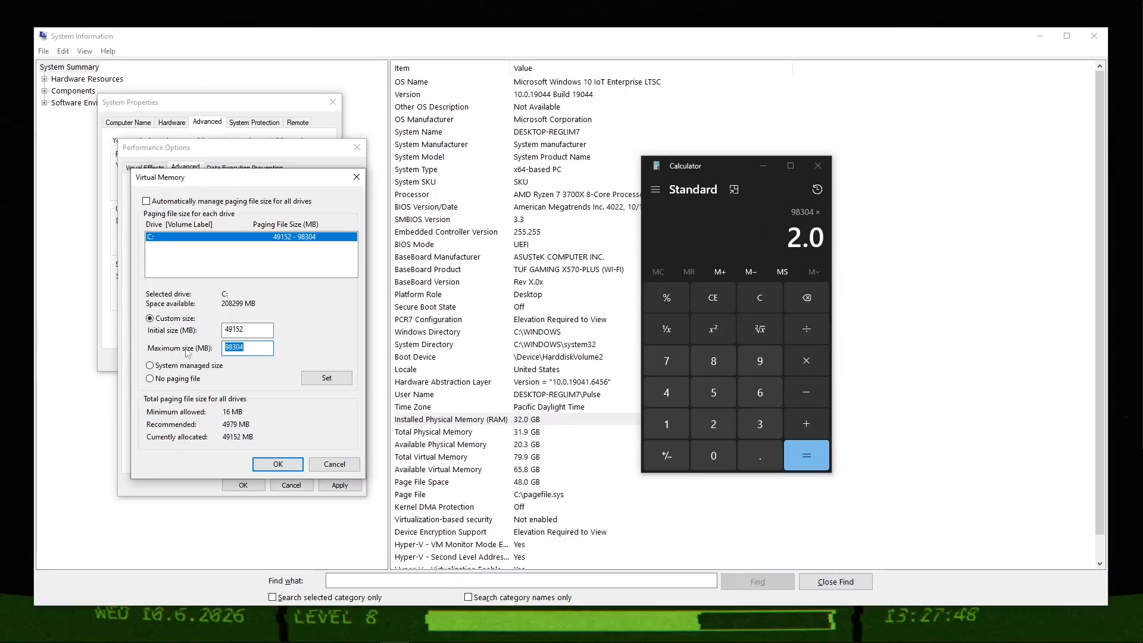
pyautogui.click(769, 300)
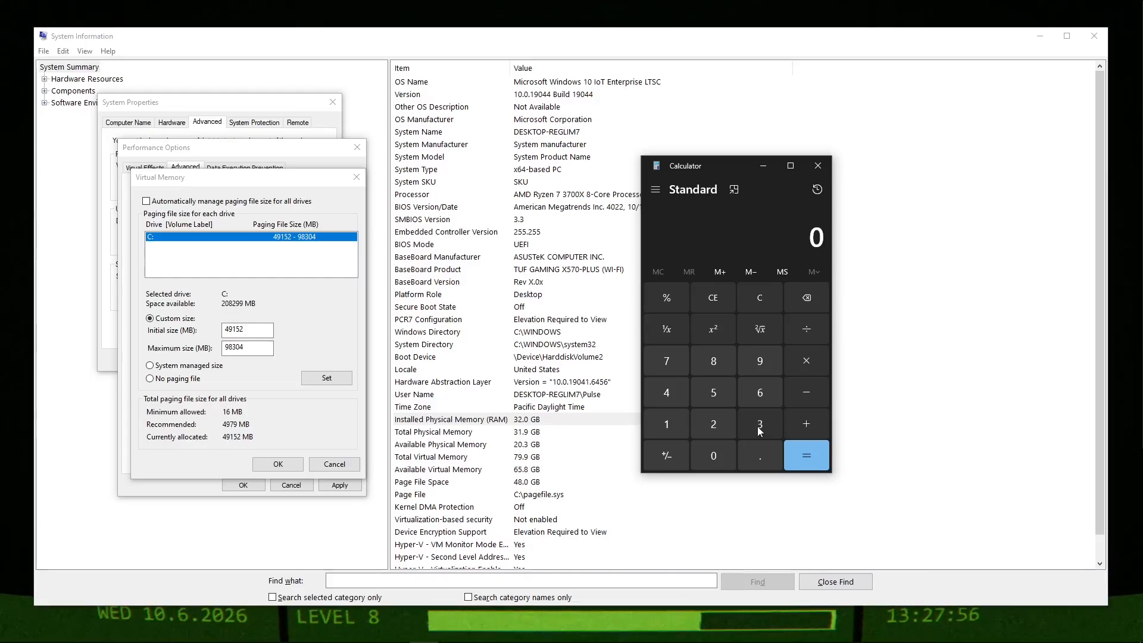
pyautogui.click(665, 424)
pyautogui.click(713, 455)
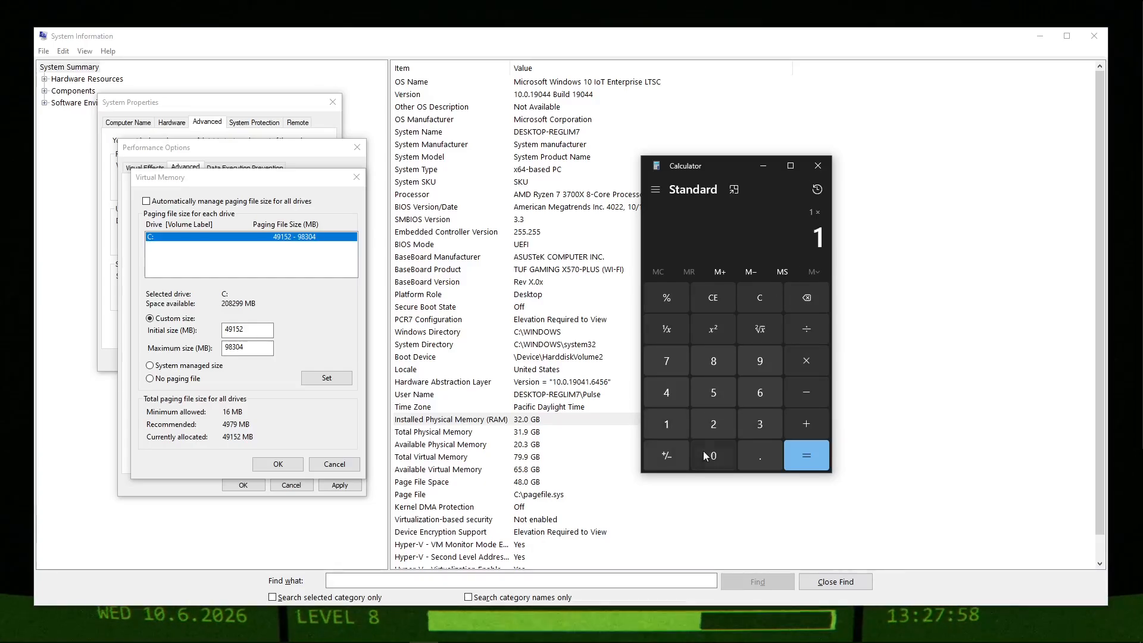
pyautogui.click(713, 424)
pyautogui.click(670, 394)
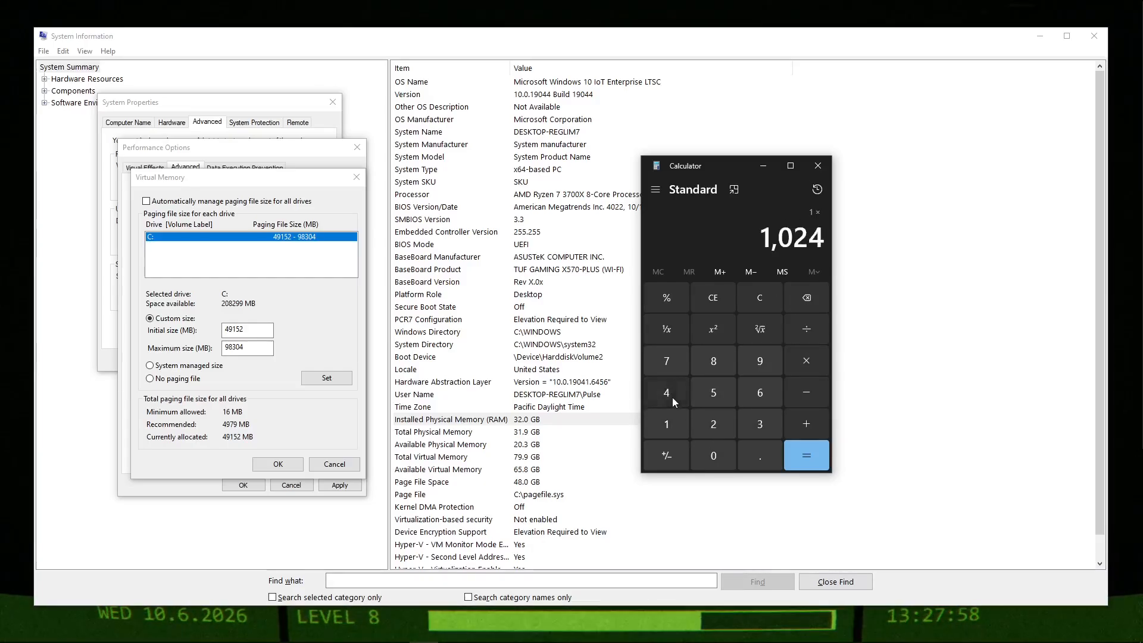
pyautogui.click(766, 295)
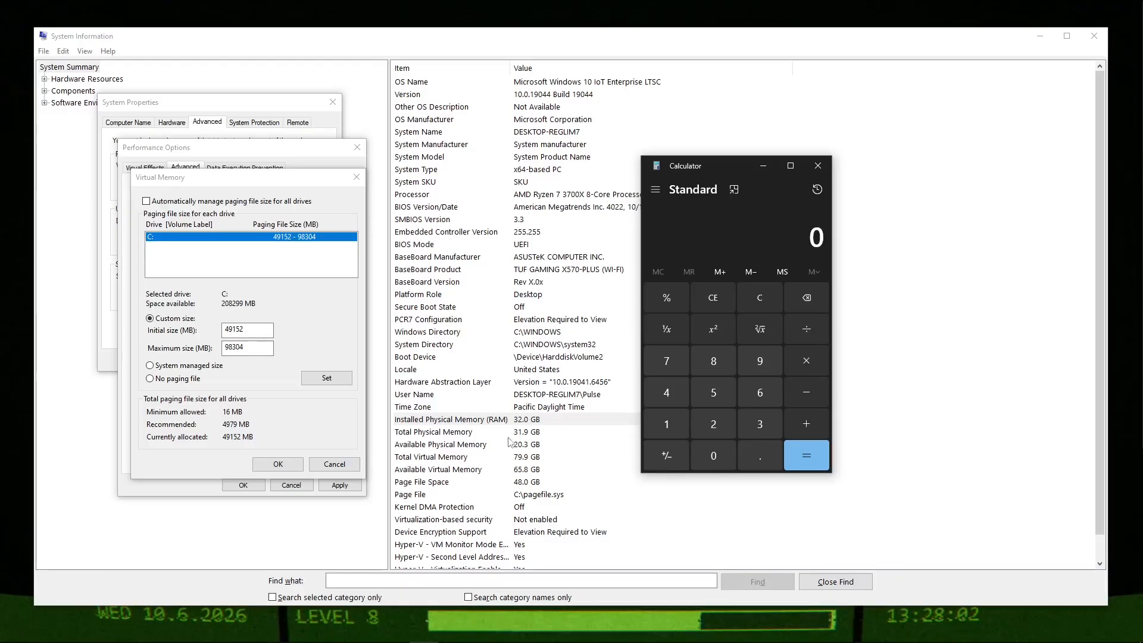
pyautogui.click(760, 424)
pyautogui.click(713, 423)
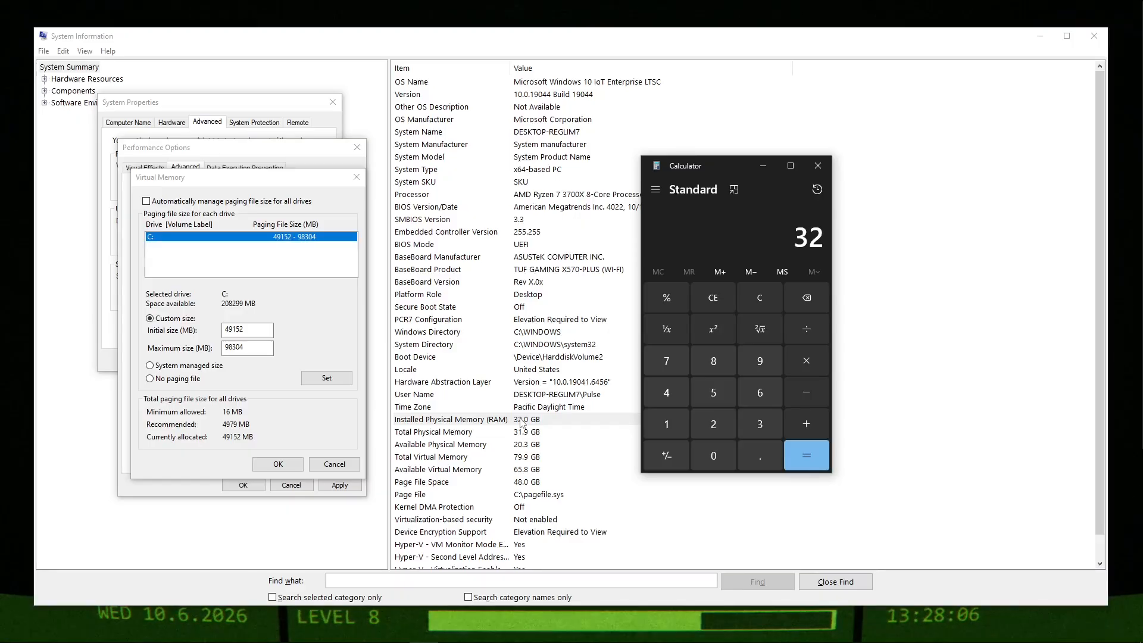
pyautogui.click(777, 300)
# Multiply 16 by 1024 in the calculator to convert an example 16 GB of RAM to megabytes.
pyautogui.click(666, 424)
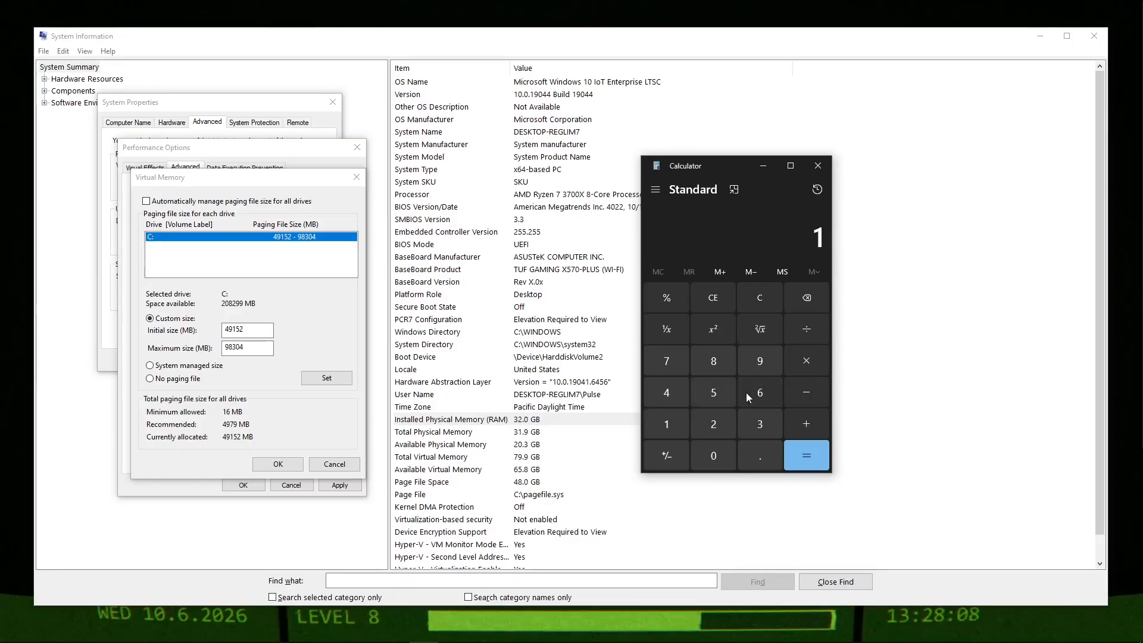
pyautogui.click(762, 394)
pyautogui.click(806, 360)
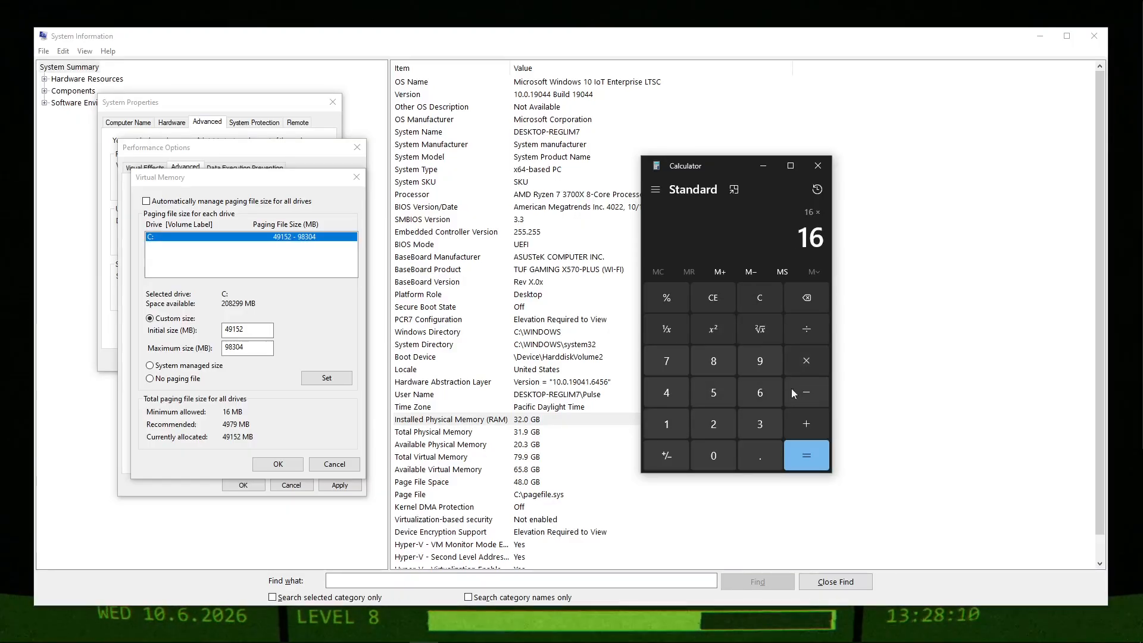
pyautogui.click(662, 424)
pyautogui.click(713, 456)
pyautogui.click(715, 425)
pyautogui.click(666, 392)
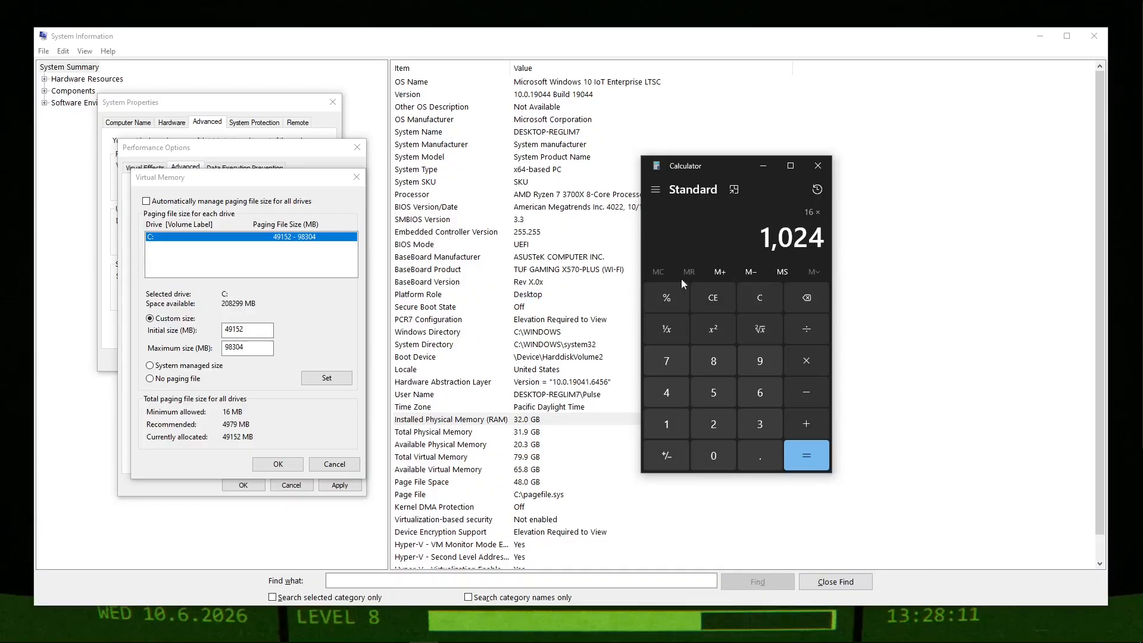
pyautogui.click(801, 452)
pyautogui.moveTo(748, 238); pyautogui.dragTo(826, 238)
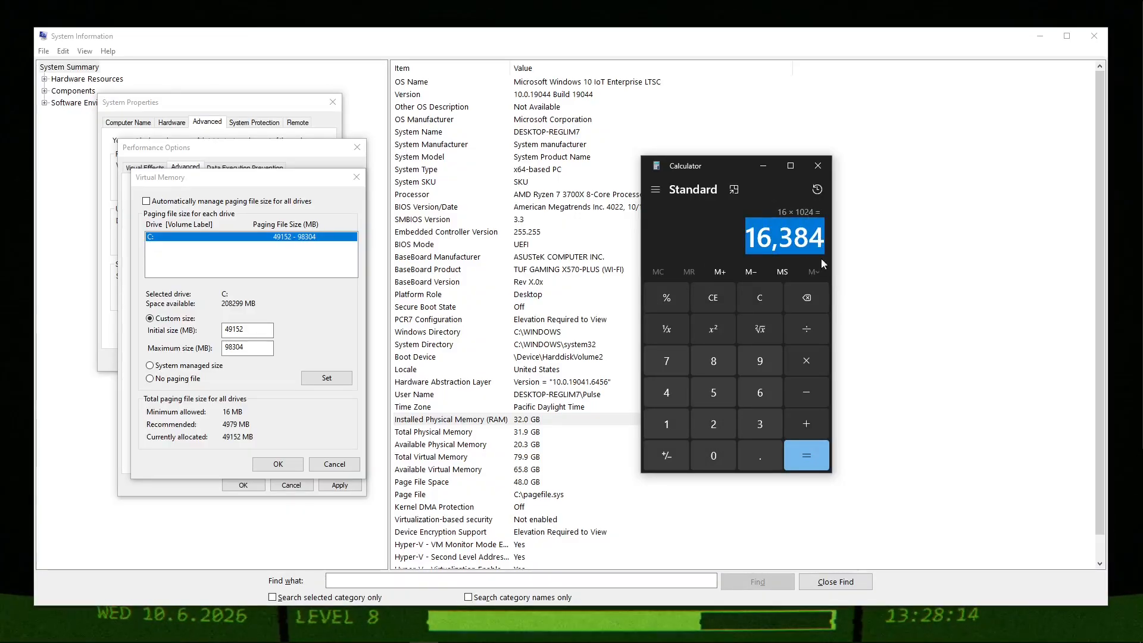
# Multiply the 16 GB example's megabyte value by 1.5 and compare it with the paging file's initial size.
pyautogui.click(812, 361)
pyautogui.click(675, 420)
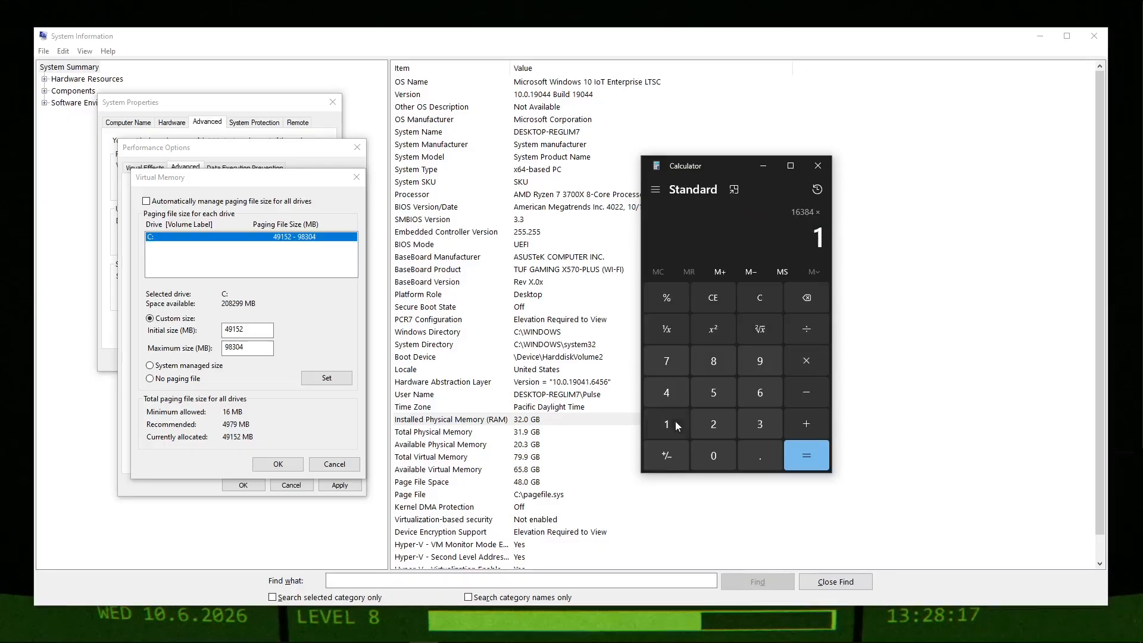
pyautogui.click(724, 382)
pyautogui.click(806, 455)
pyautogui.moveTo(753, 238); pyautogui.dragTo(827, 246)
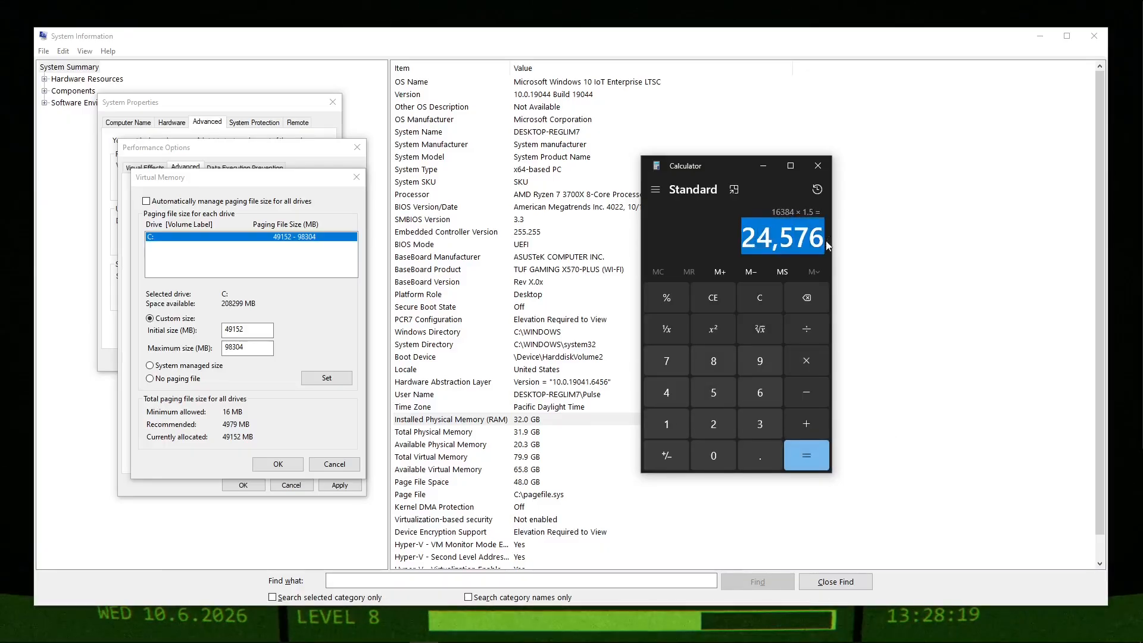
pyautogui.click(286, 330)
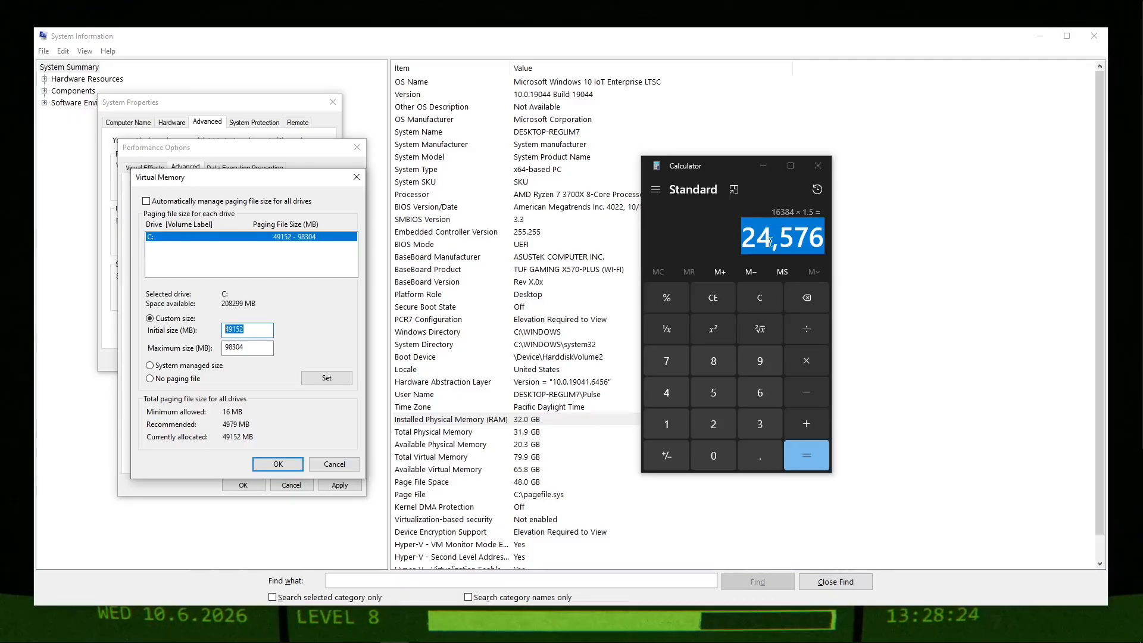
# Multiply 24576 by 2 in the calculator and compare it with the paging file's maximum size.
pyautogui.click(805, 361)
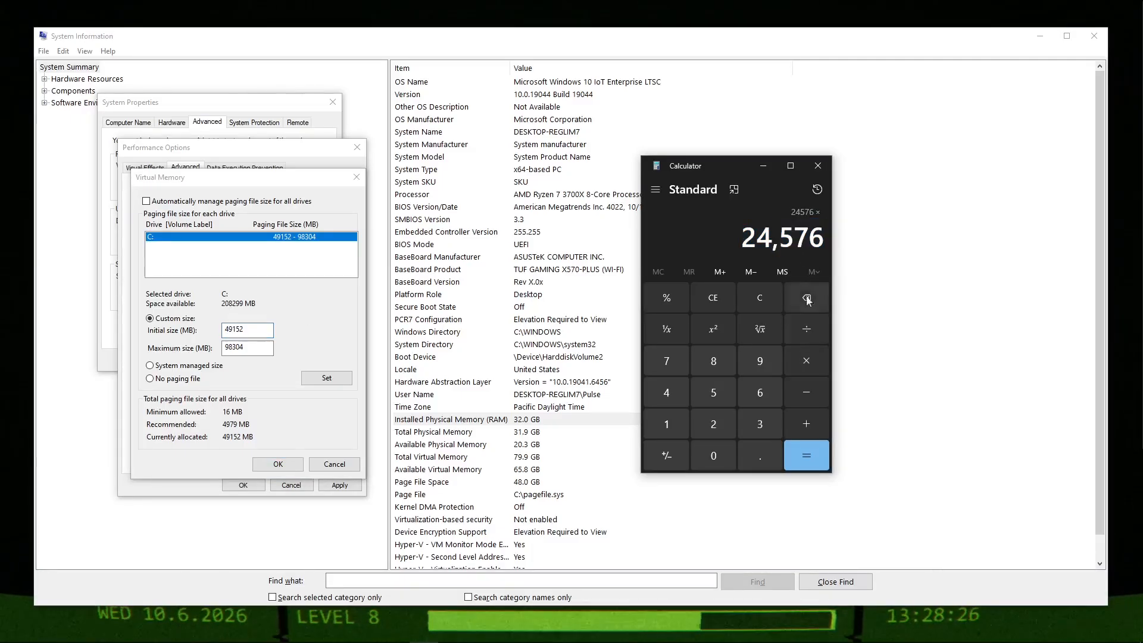
pyautogui.click(714, 426)
pyautogui.click(805, 450)
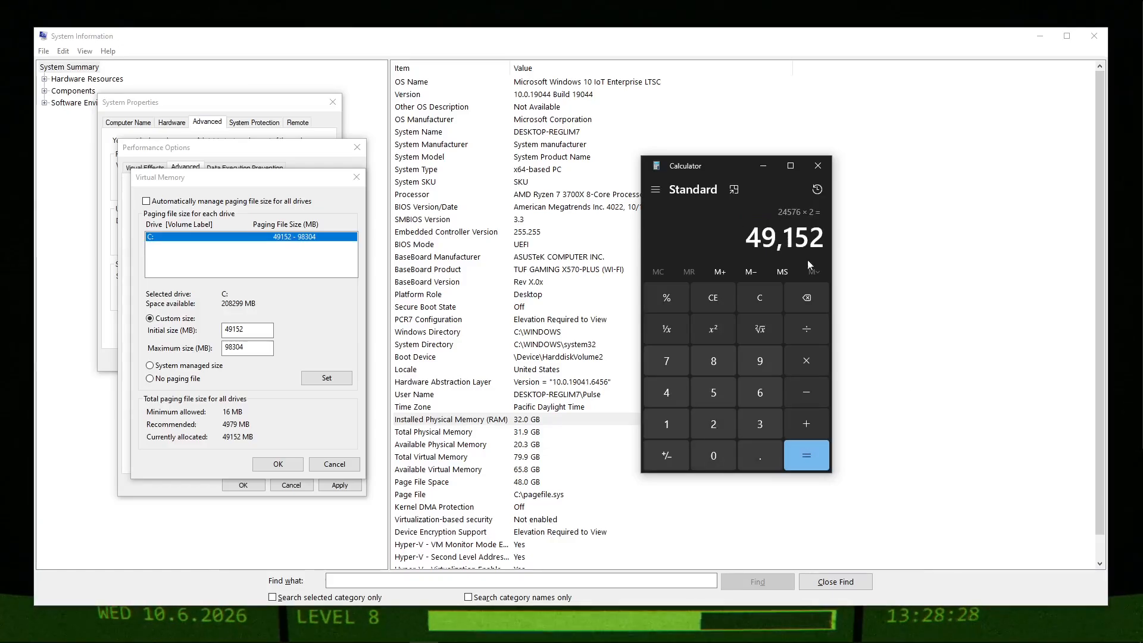
pyautogui.moveTo(745, 239); pyautogui.dragTo(832, 241)
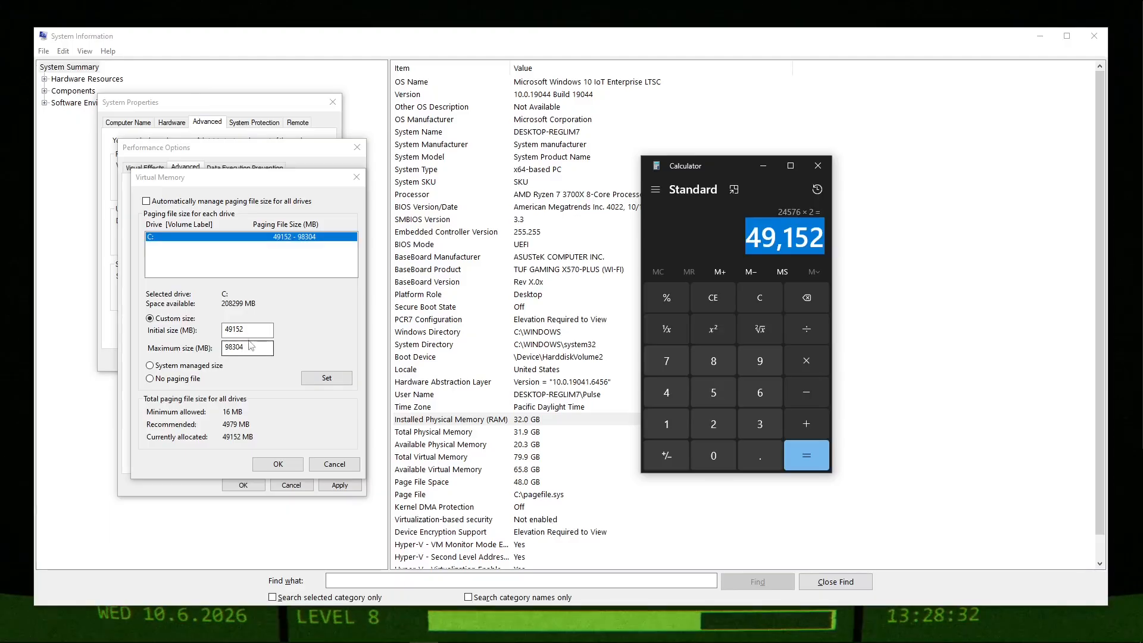
pyautogui.click(284, 438)
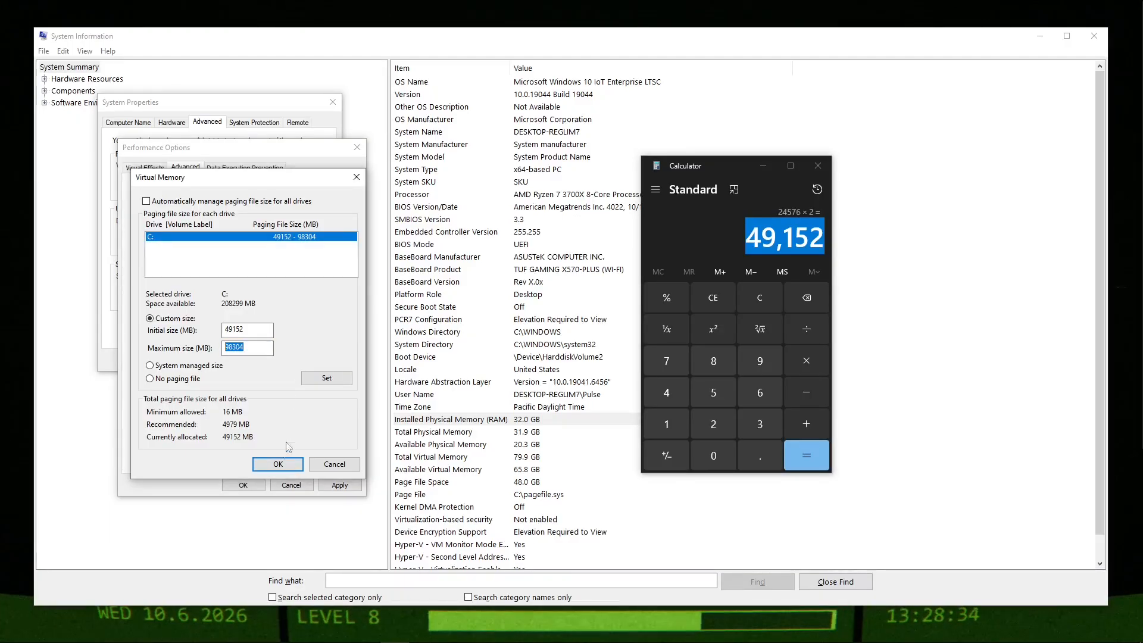
# Accept the Virtual Memory settings and close Calculator, Performance Options, System Properties and System Information.
pyautogui.click(277, 465)
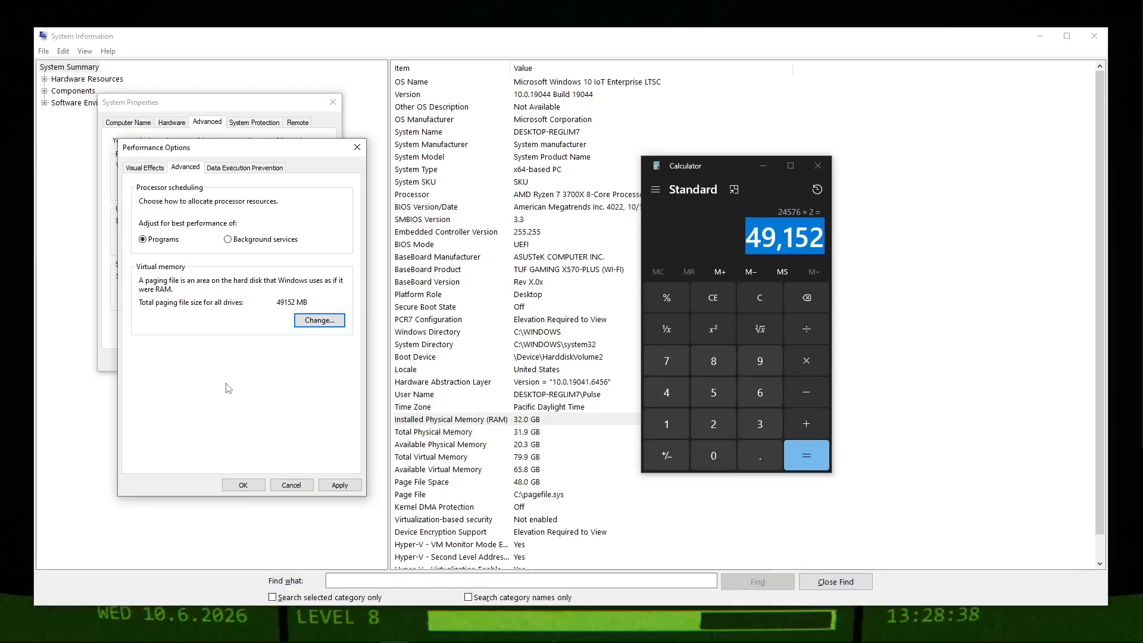
pyautogui.click(818, 167)
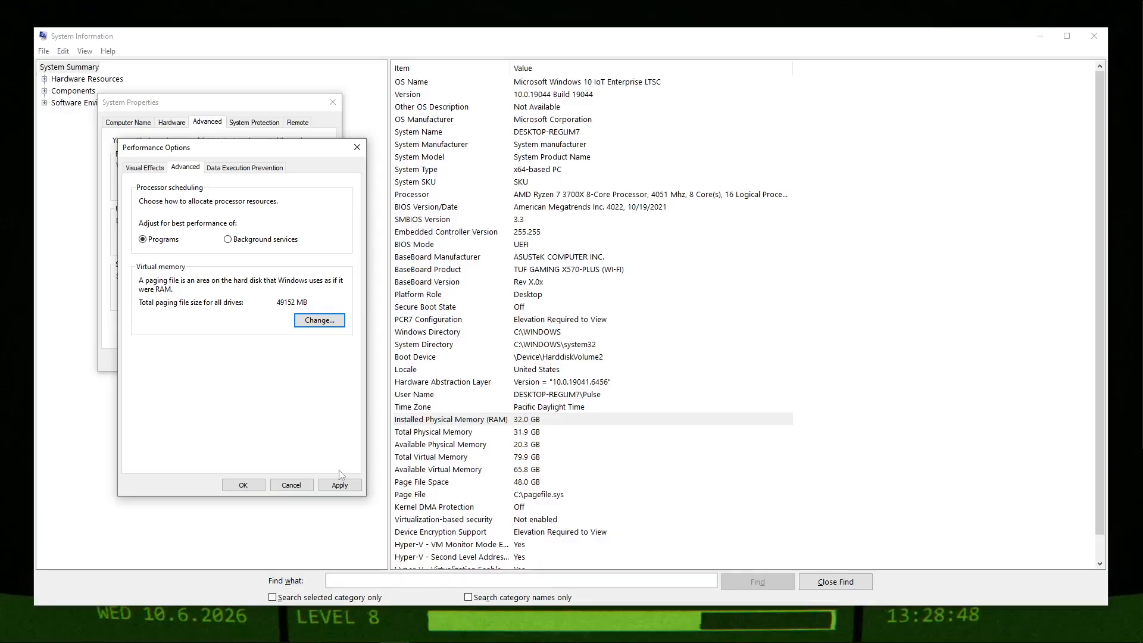
pyautogui.click(306, 486)
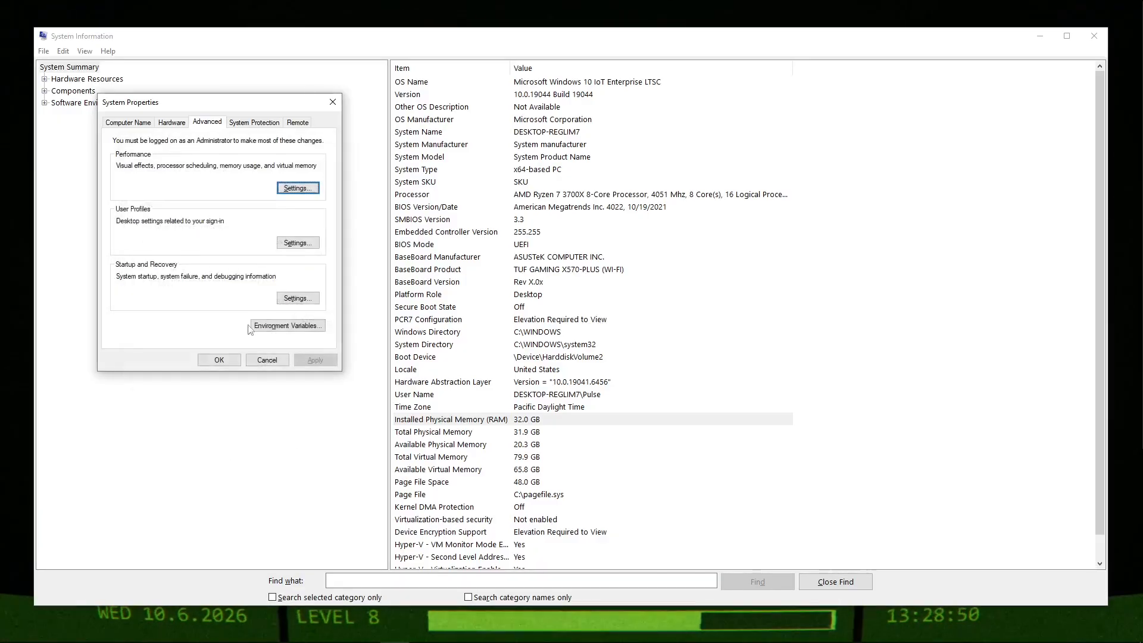
pyautogui.click(219, 360)
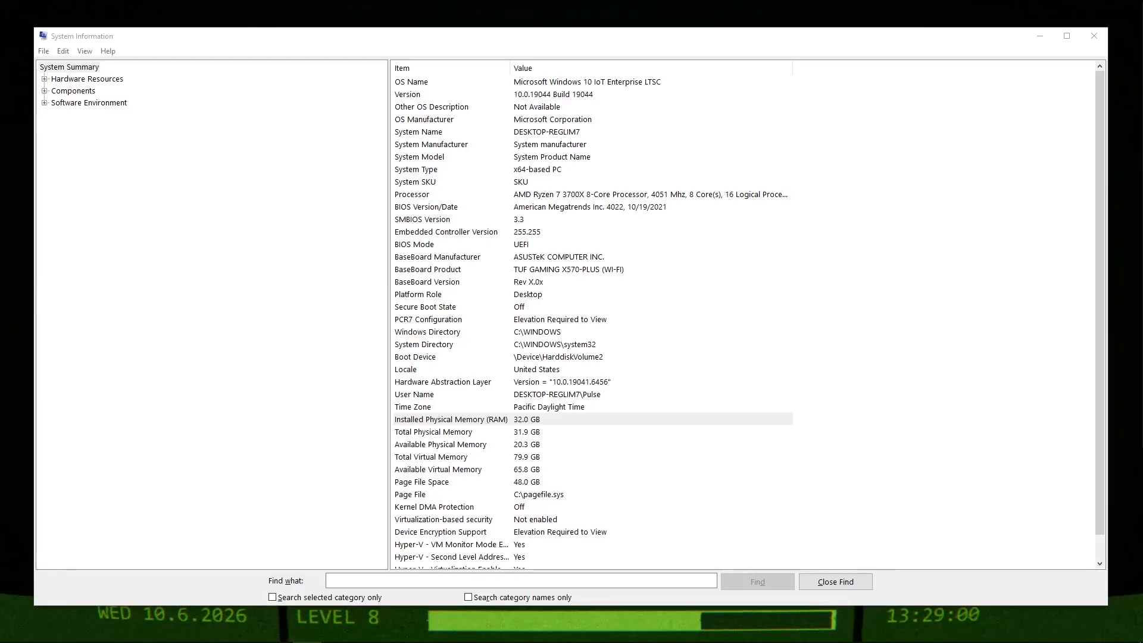
pyautogui.click(1094, 36)
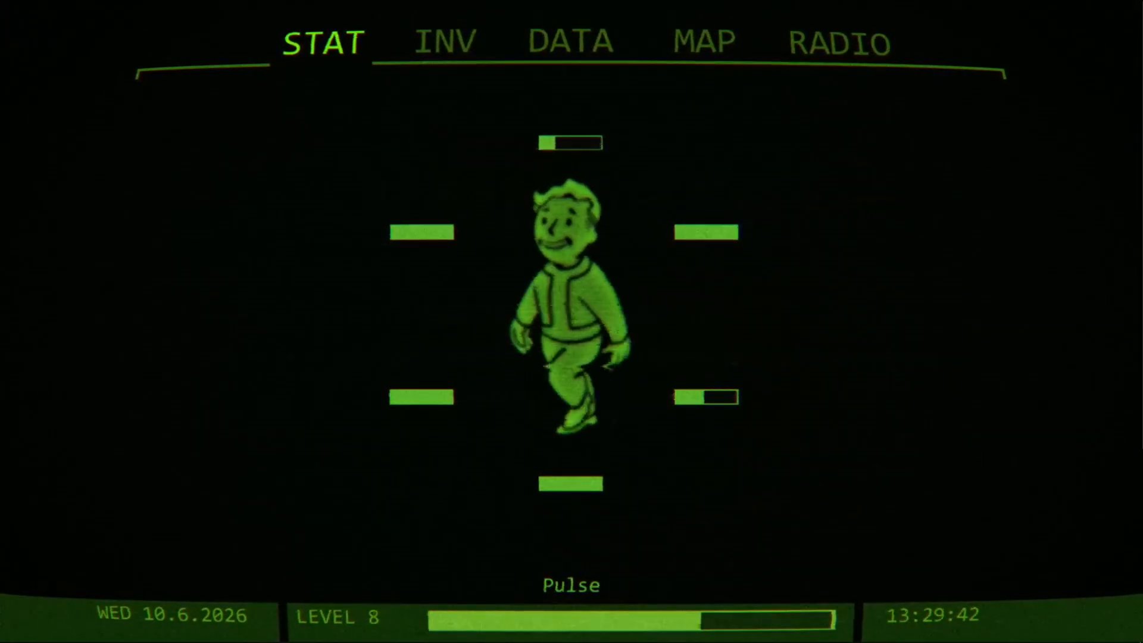
# Open File Explorer, examine the server connection diagram in "Use for Video explanation.jpg" in Windows Photo Viewer, and close the image.
pyautogui.press('super+e')
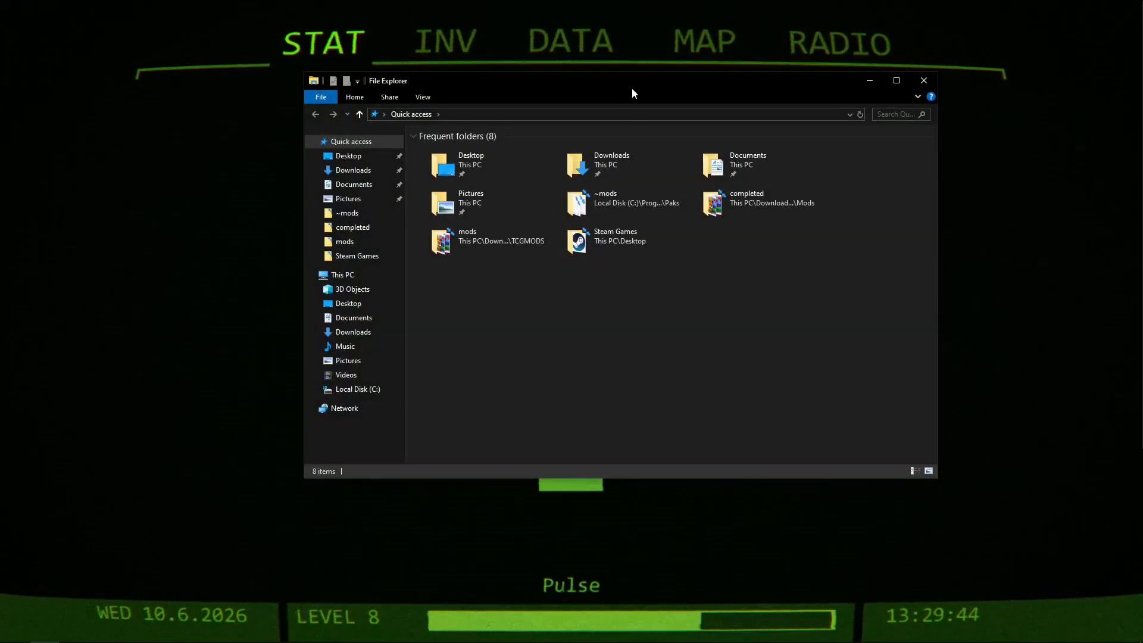
pyautogui.moveTo(631, 86); pyautogui.dragTo(1142, 146)
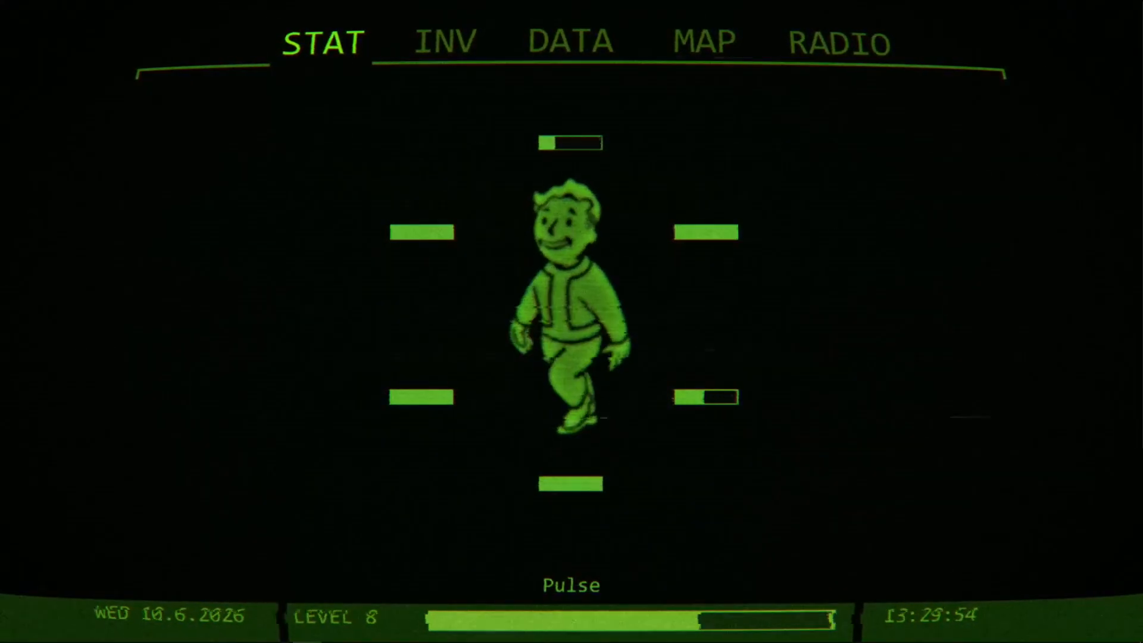
pyautogui.moveTo(366, 632)
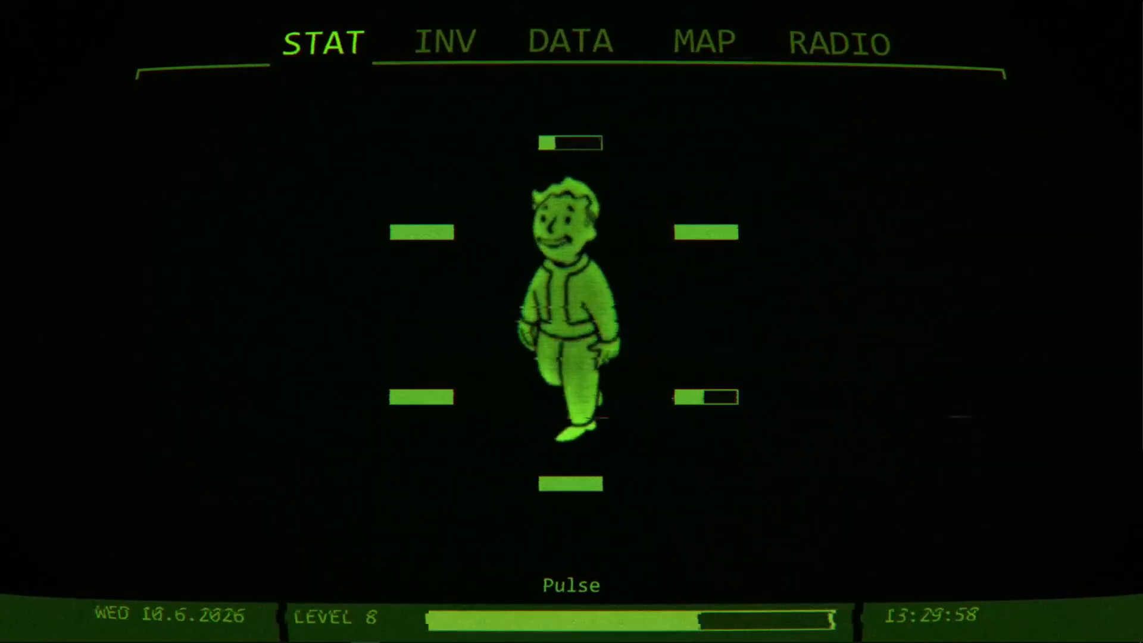
pyautogui.moveTo(1142, 52); pyautogui.dragTo(571, 1)
pyautogui.scroll(3, 647, 288)
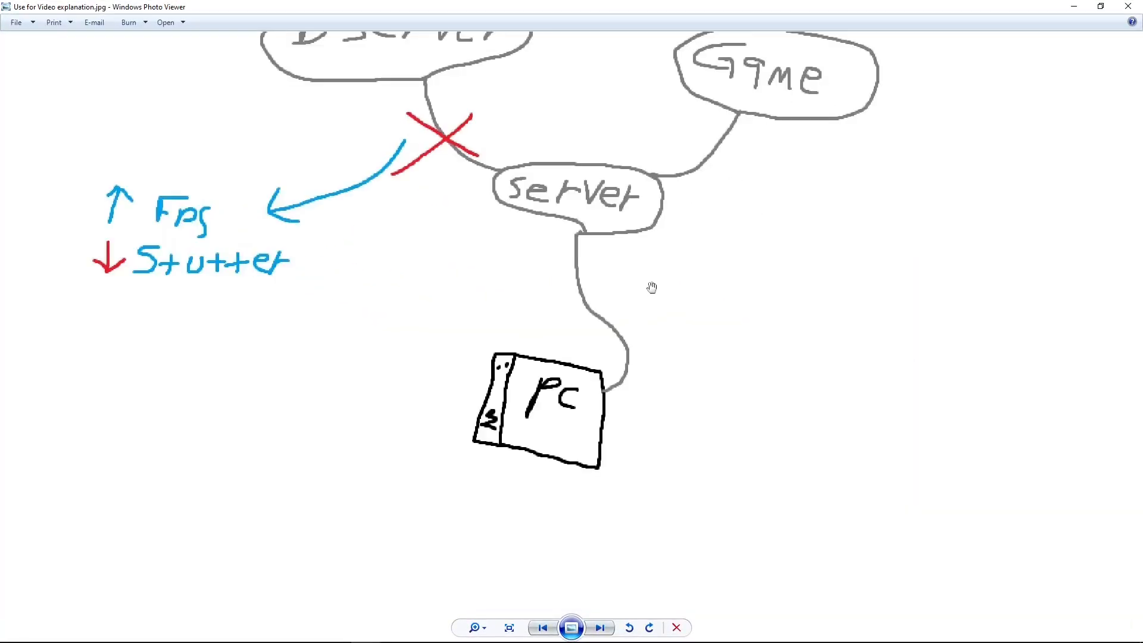
pyautogui.scroll(-3, 653, 288)
pyautogui.scroll(1, 737, 282)
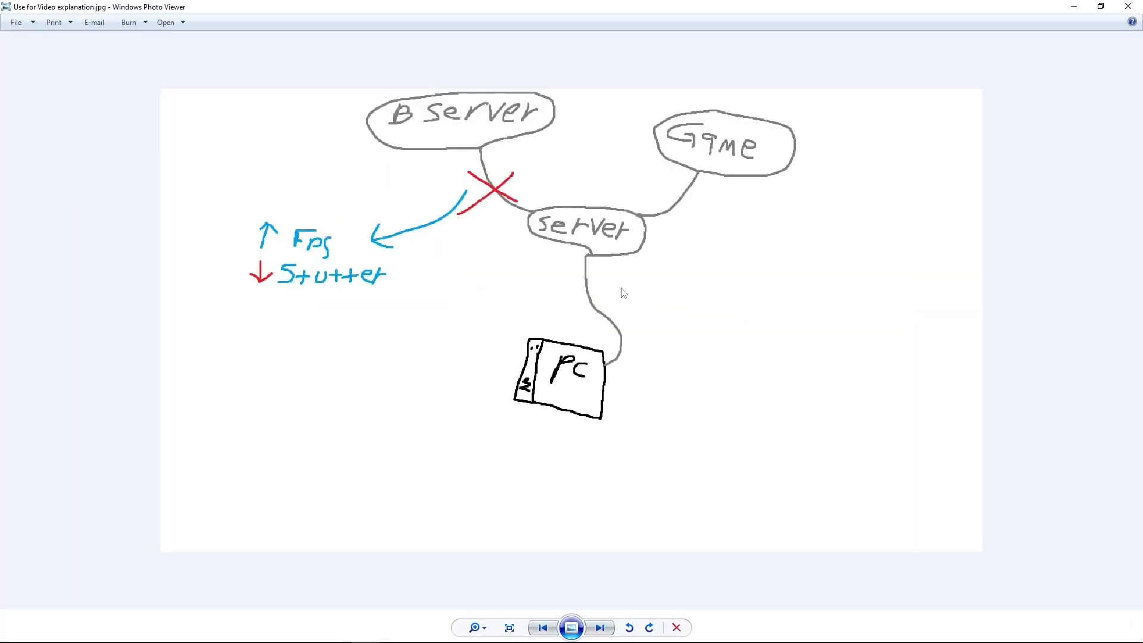
pyautogui.scroll(-1, 654, 274)
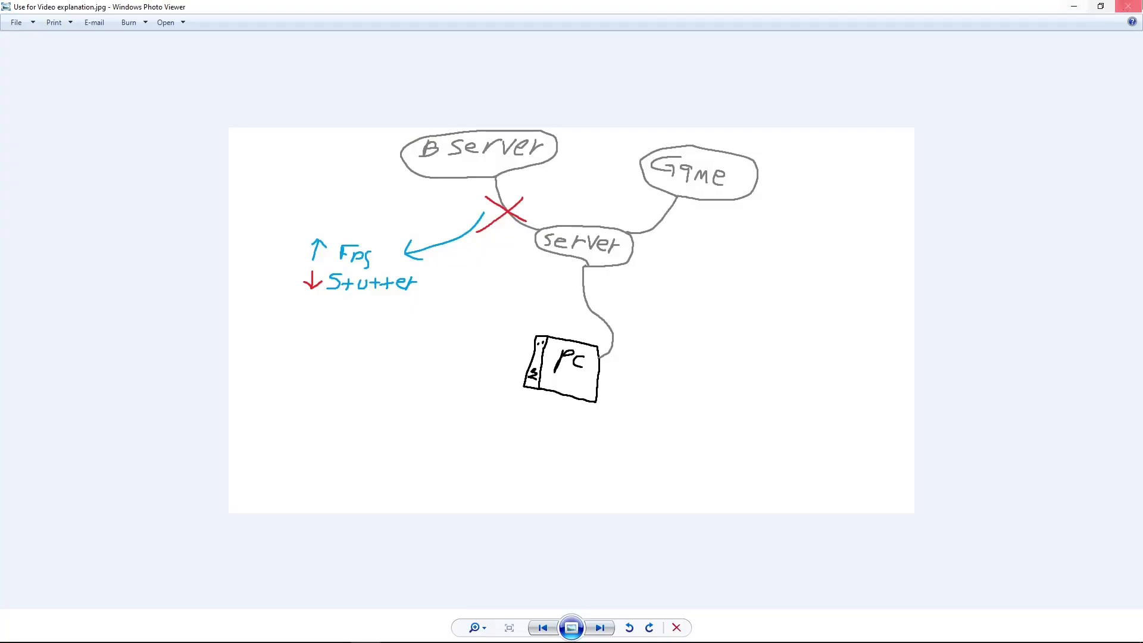
pyautogui.click(1129, 5)
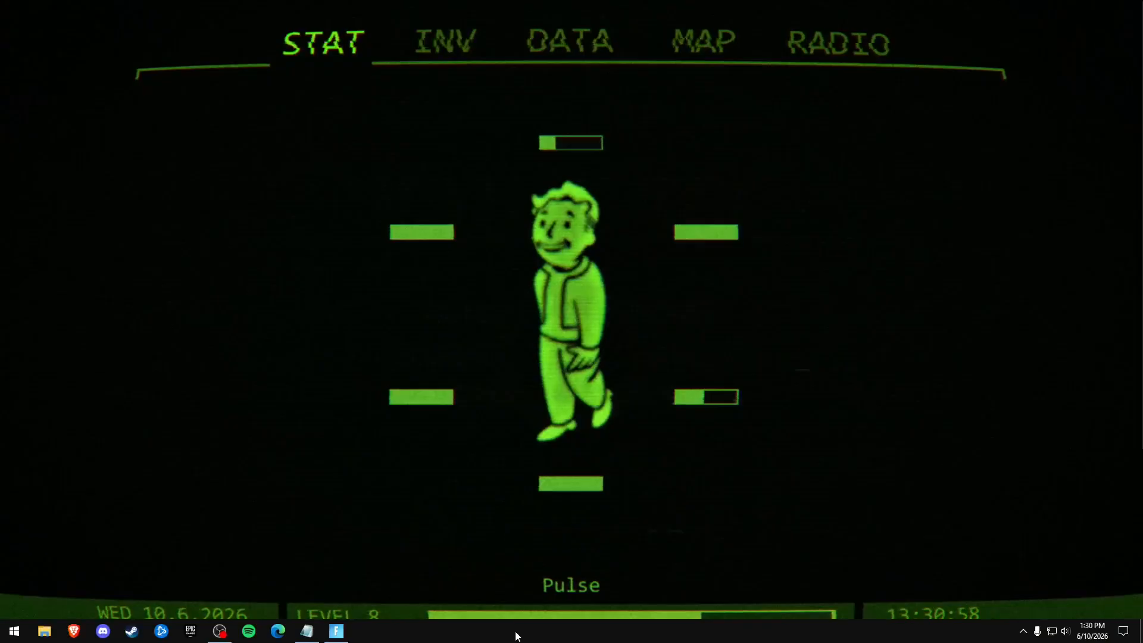
# Open Task Manager from the taskbar, find the Gamebar Presence Writer process, and go to its details.
pyautogui.rightClick(583, 635)
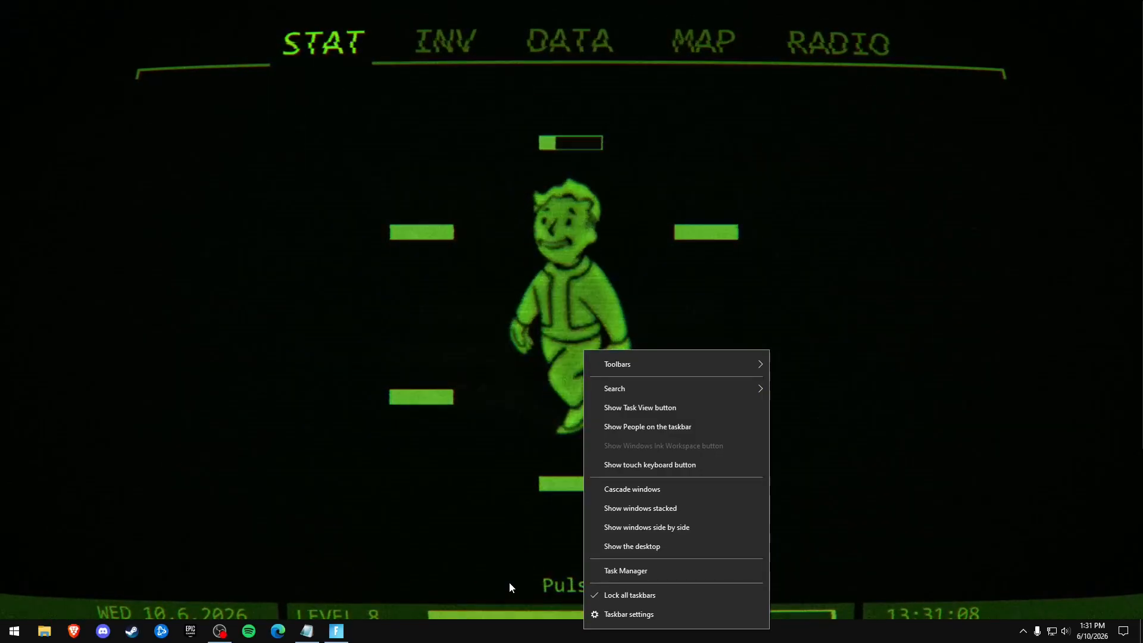
pyautogui.click(612, 568)
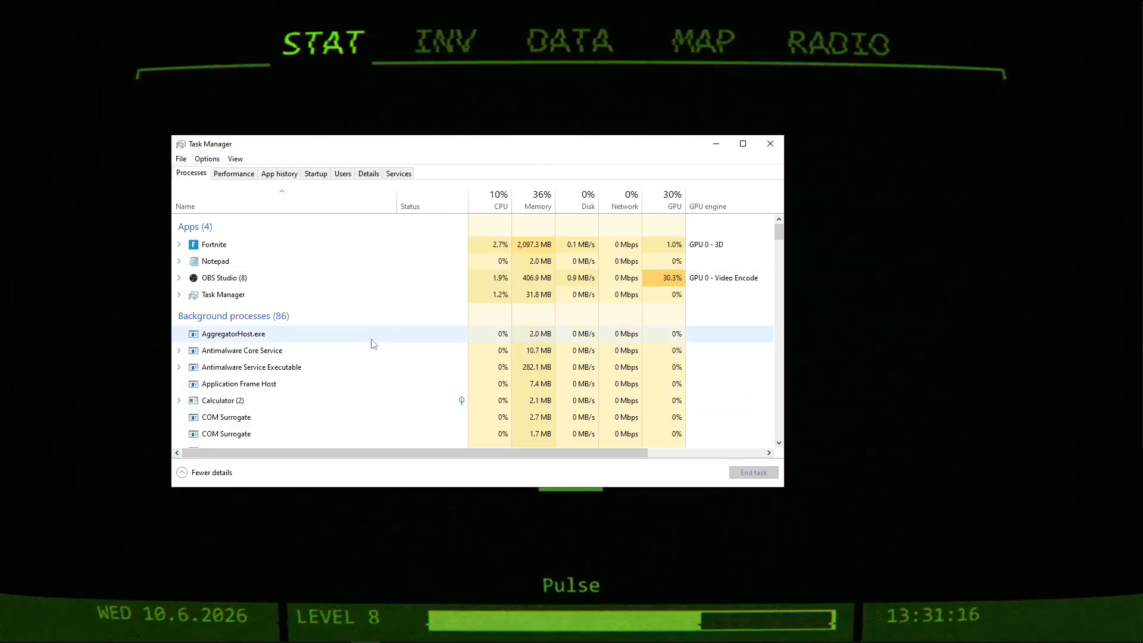
pyautogui.press('g')
pyautogui.press('g')
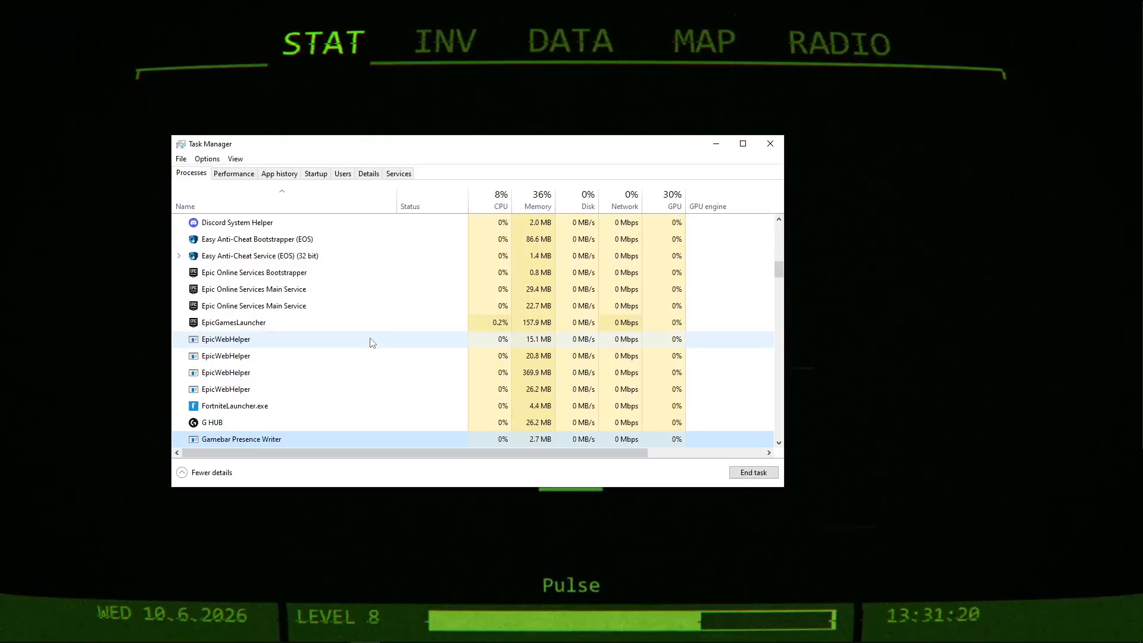
pyautogui.rightClick(305, 444)
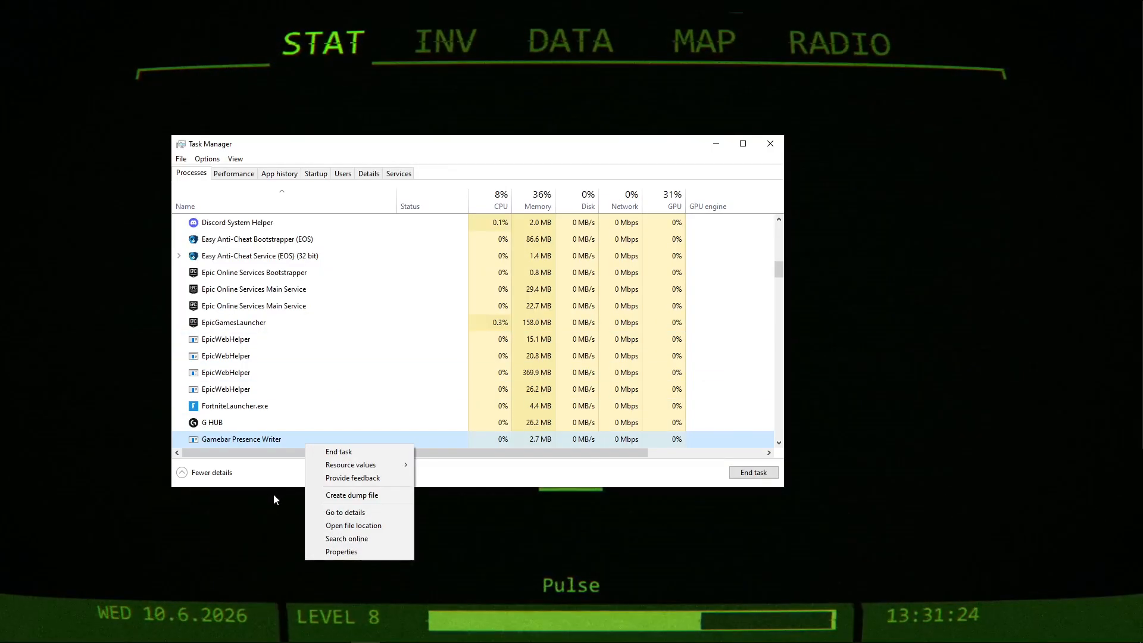
pyautogui.click(319, 512)
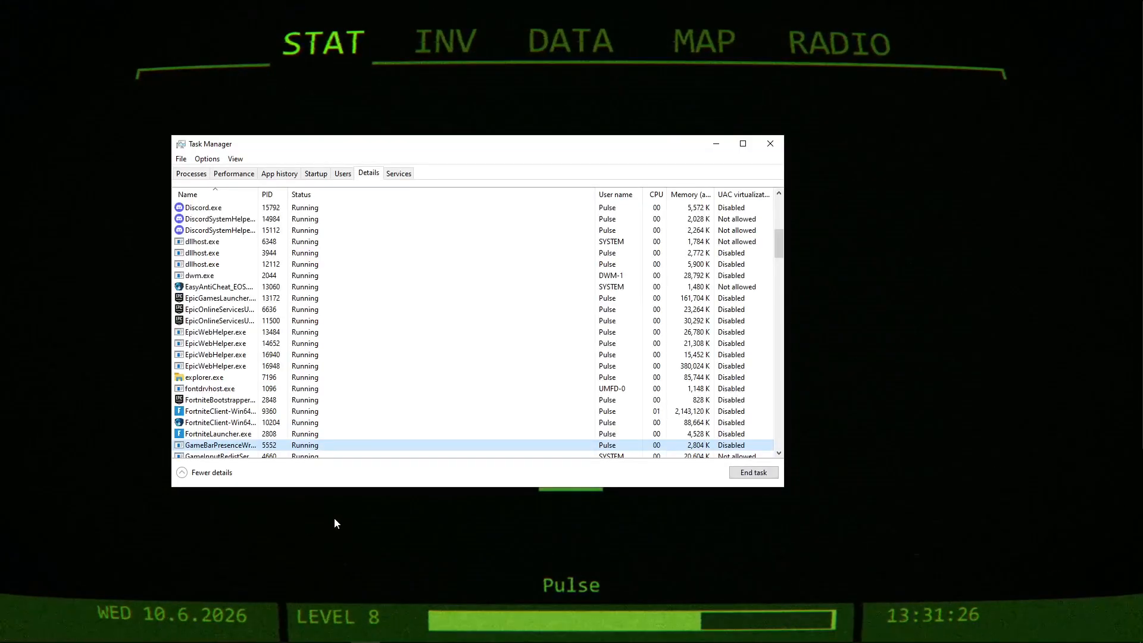
# Open the file location of the GameBarPresenceWriter process, bring the System32 folder window into view, and close Task Manager.
pyautogui.rightClick(237, 448)
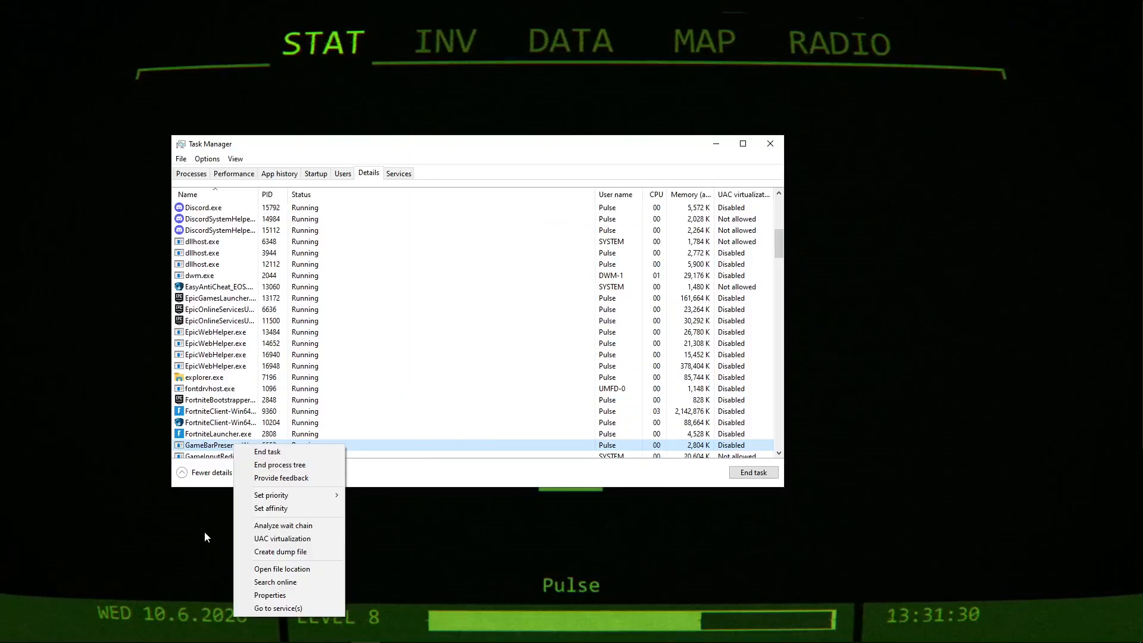
pyautogui.click(277, 568)
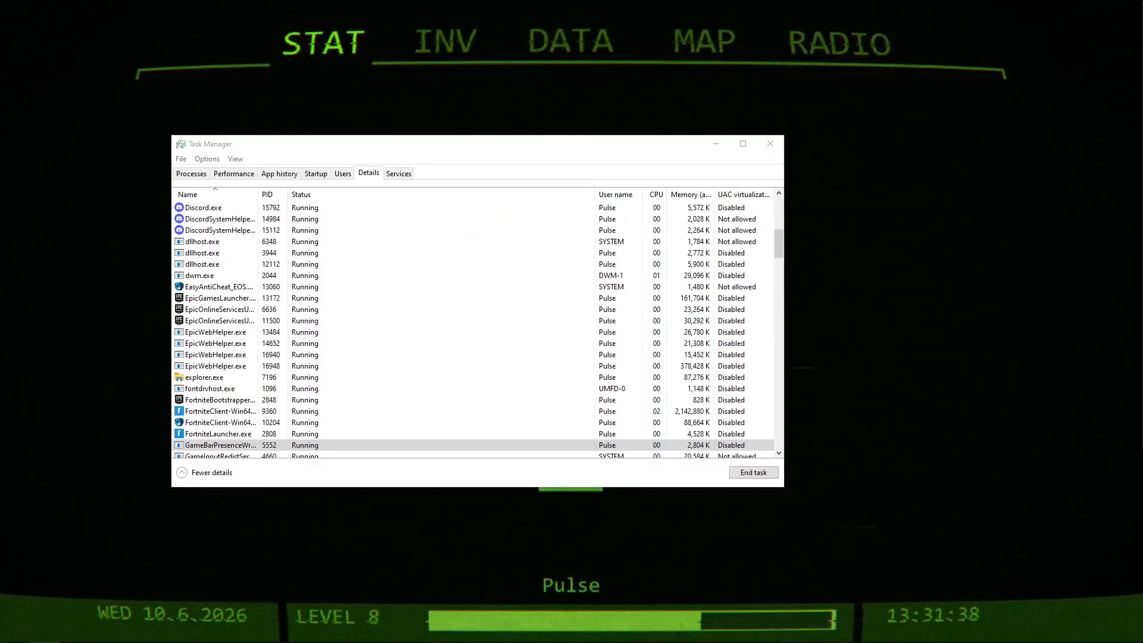
pyautogui.moveTo(1142, 221); pyautogui.dragTo(599, 114)
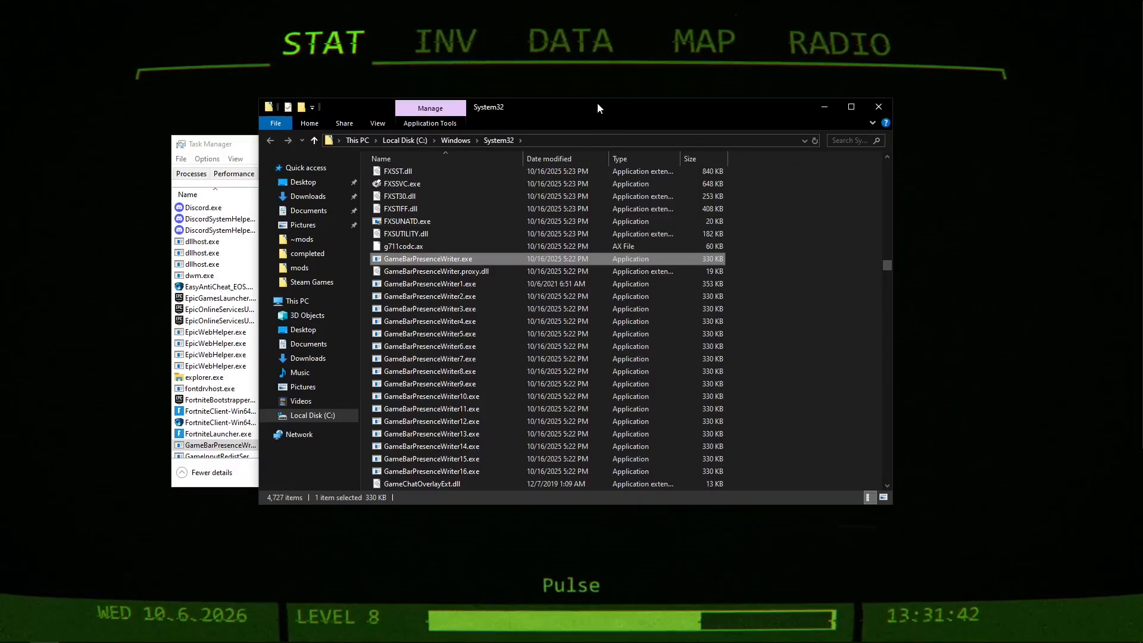
pyautogui.click(237, 146)
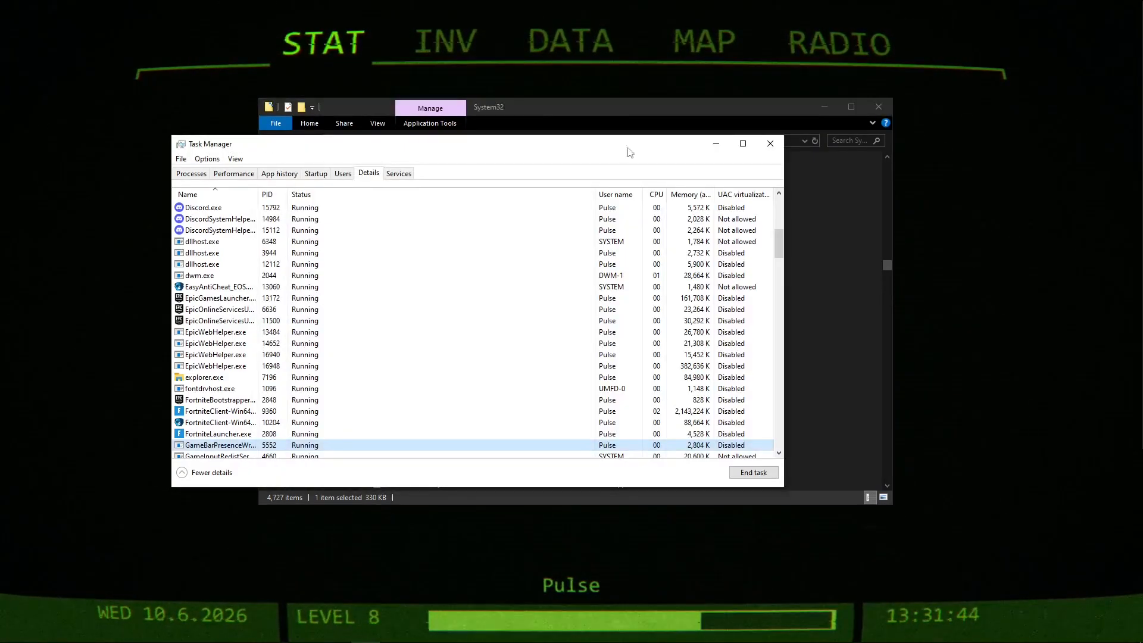
pyautogui.click(770, 144)
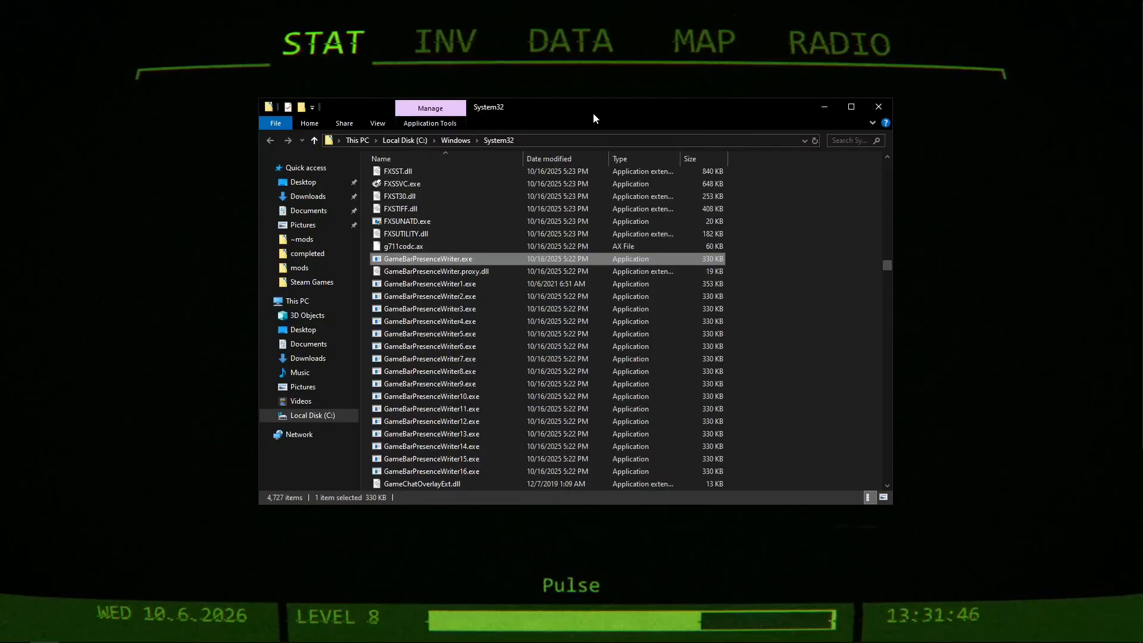
# Switch to Fortnite and close the game, confirming the exit.
pyautogui.moveTo(420, 626)
pyautogui.click(337, 632)
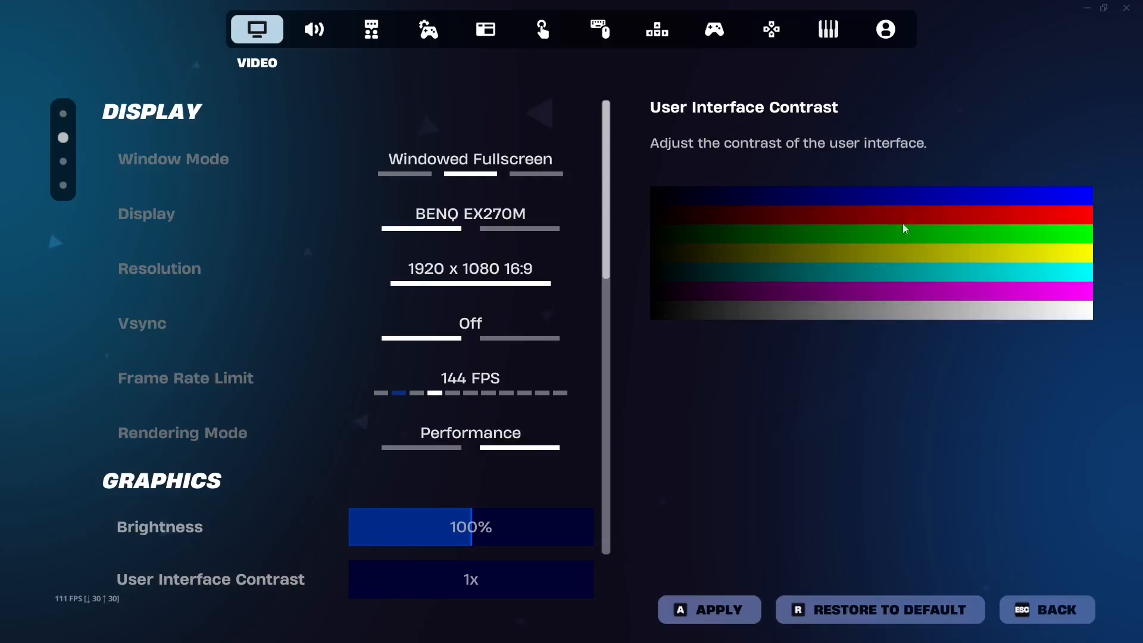
pyautogui.click(1129, 7)
pyautogui.click(541, 461)
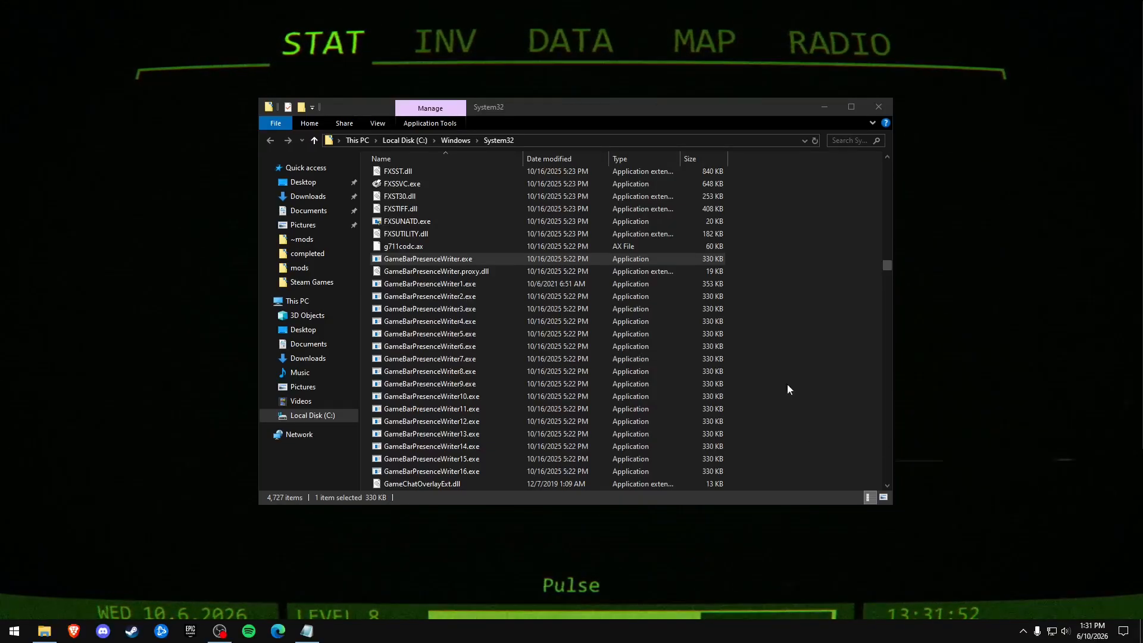
# Reopen Task Manager and locate the Gamebar Presence Writer entry in the list of running processes.
pyautogui.rightClick(504, 631)
pyautogui.click(546, 586)
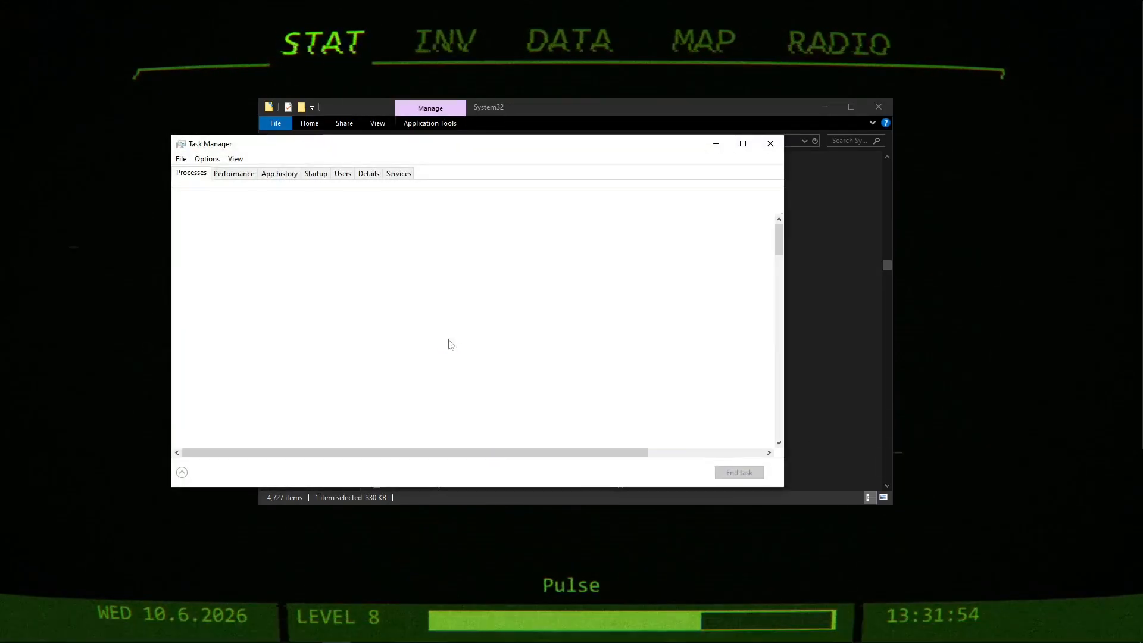
pyautogui.scroll(-5, 326, 382)
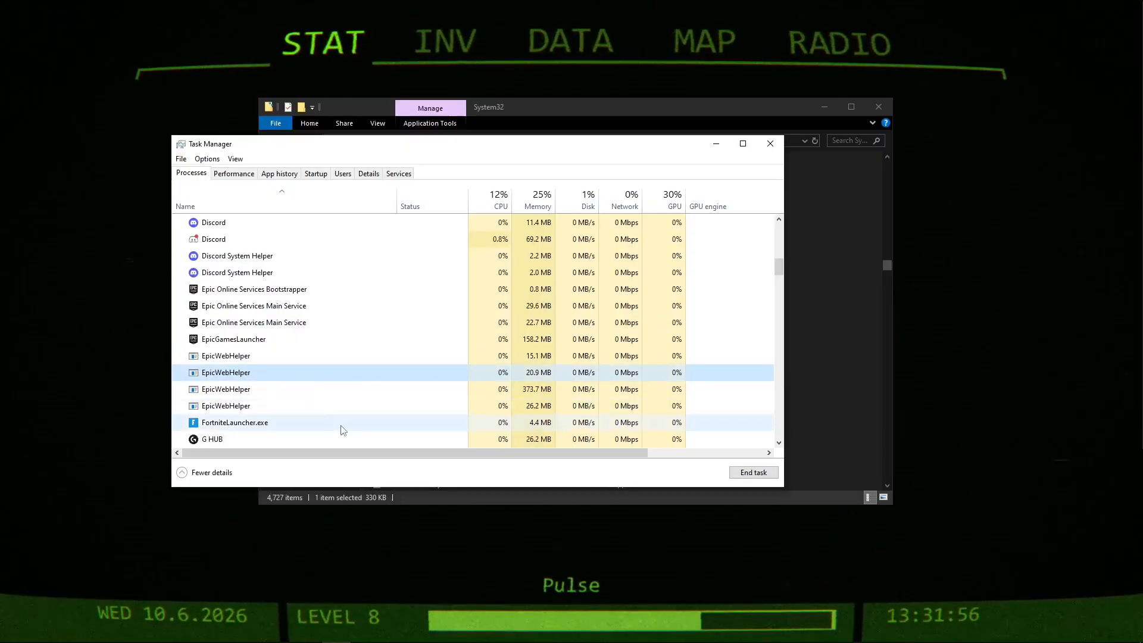
pyautogui.press('g')
pyautogui.press('g')
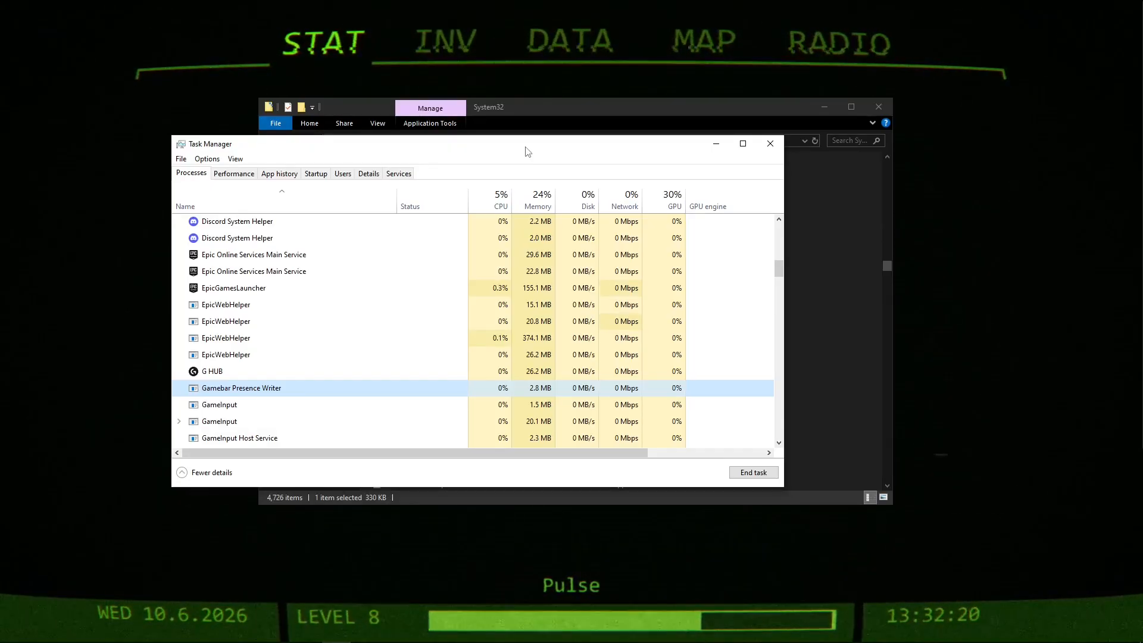
# Switch to System Performance.txt in Notepad, widen its window, and review the section on disabling GameBar PresenceWriter by highlighting its text.
pyautogui.moveTo(400, 635)
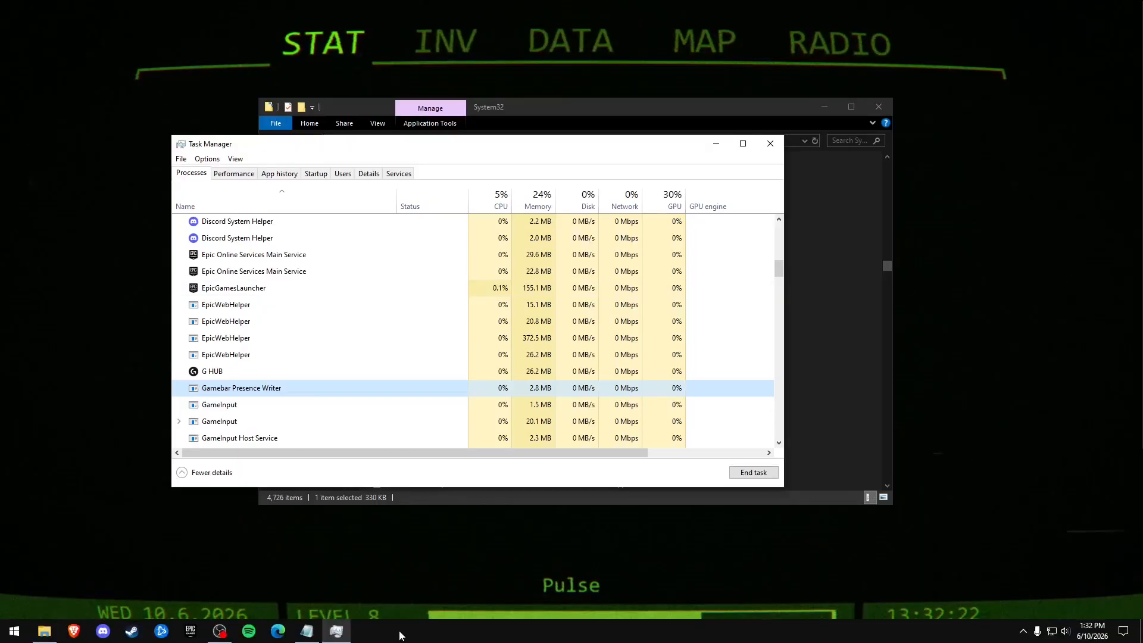
pyautogui.click(315, 633)
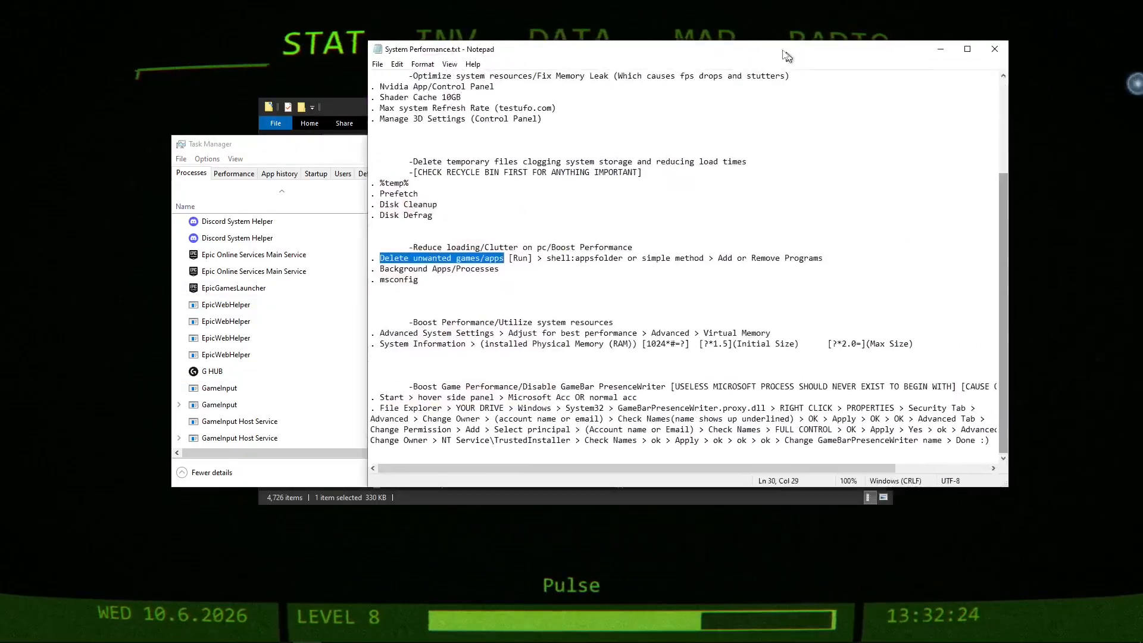
pyautogui.moveTo(373, 353); pyautogui.dragTo(832, 438)
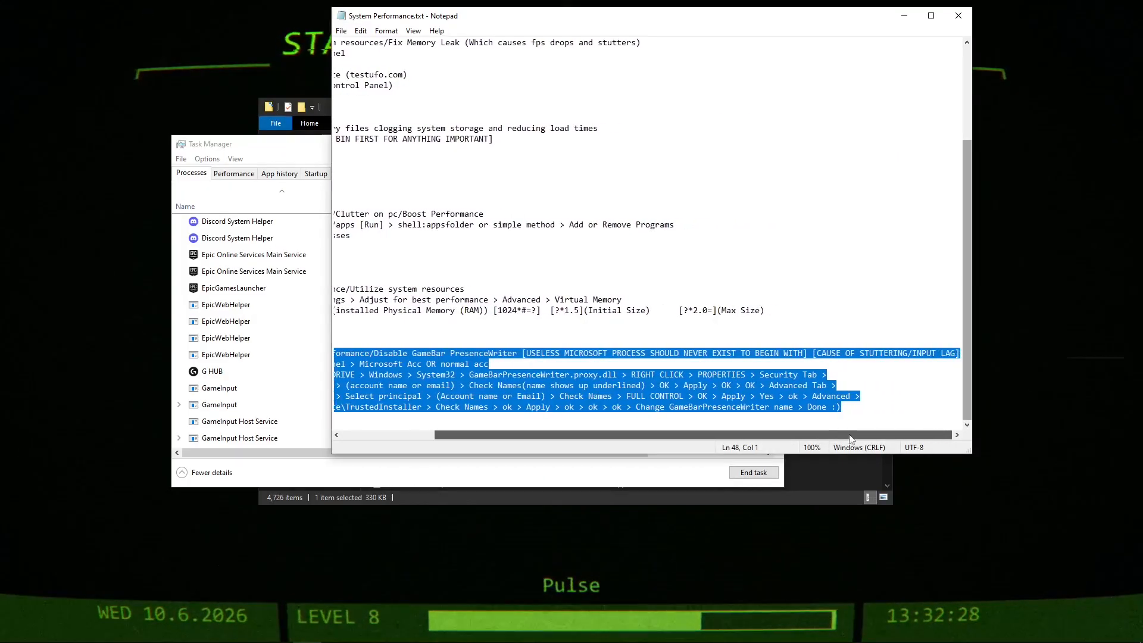
pyautogui.click(855, 353)
pyautogui.moveTo(808, 353); pyautogui.dragTo(947, 354)
pyautogui.click(540, 361)
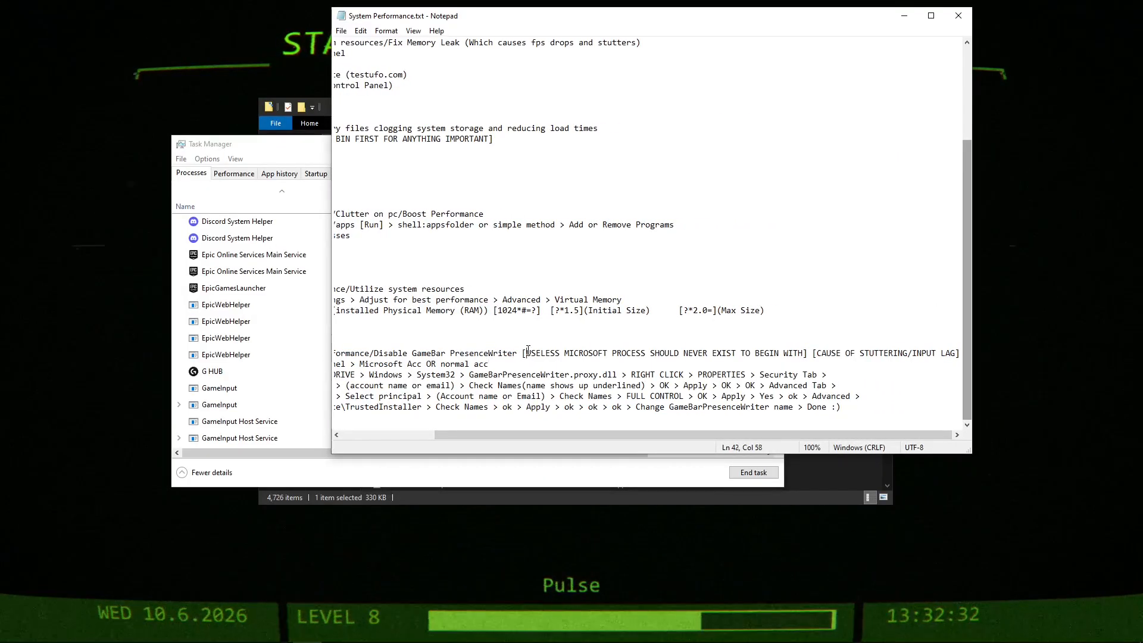
pyautogui.moveTo(524, 353); pyautogui.dragTo(793, 353)
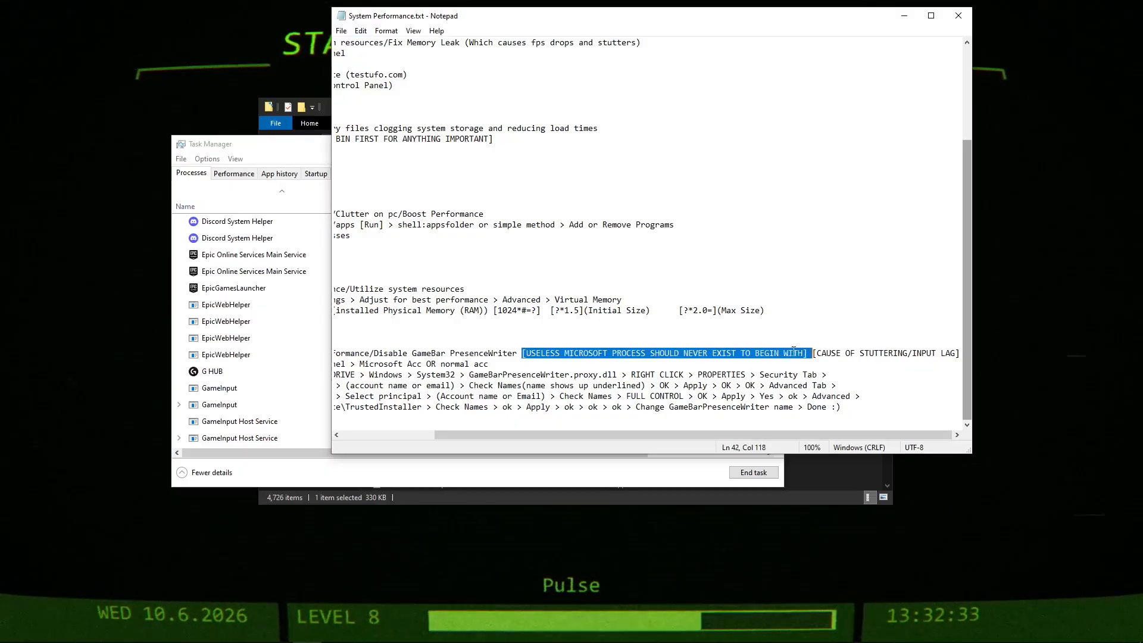
pyautogui.click(824, 355)
pyautogui.click(877, 420)
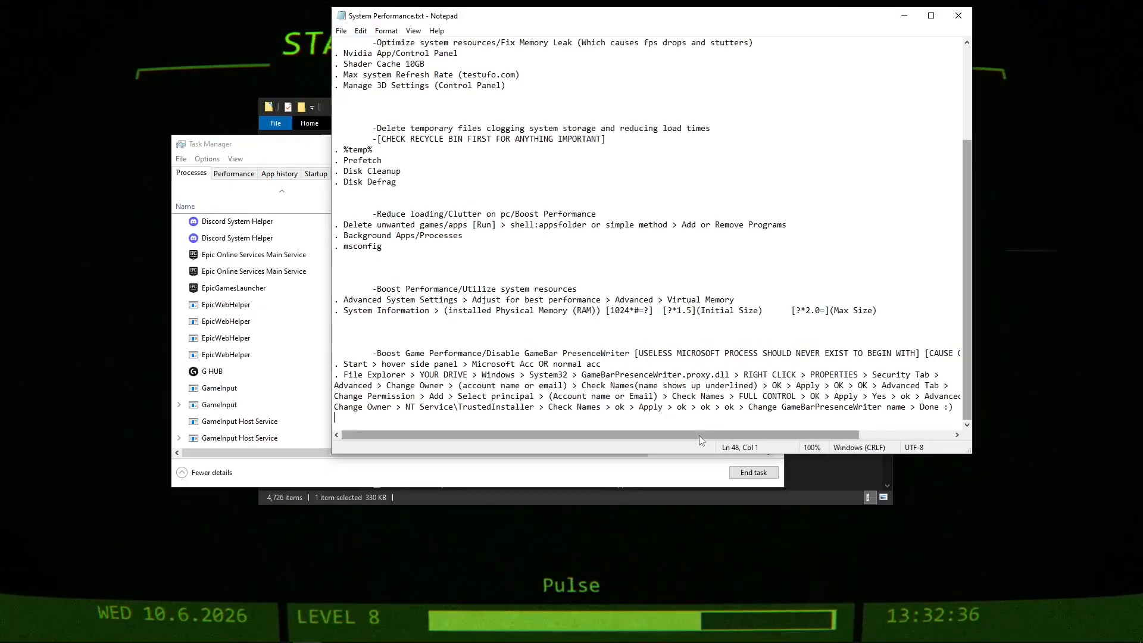
pyautogui.moveTo(972, 360); pyautogui.dragTo(1048, 360)
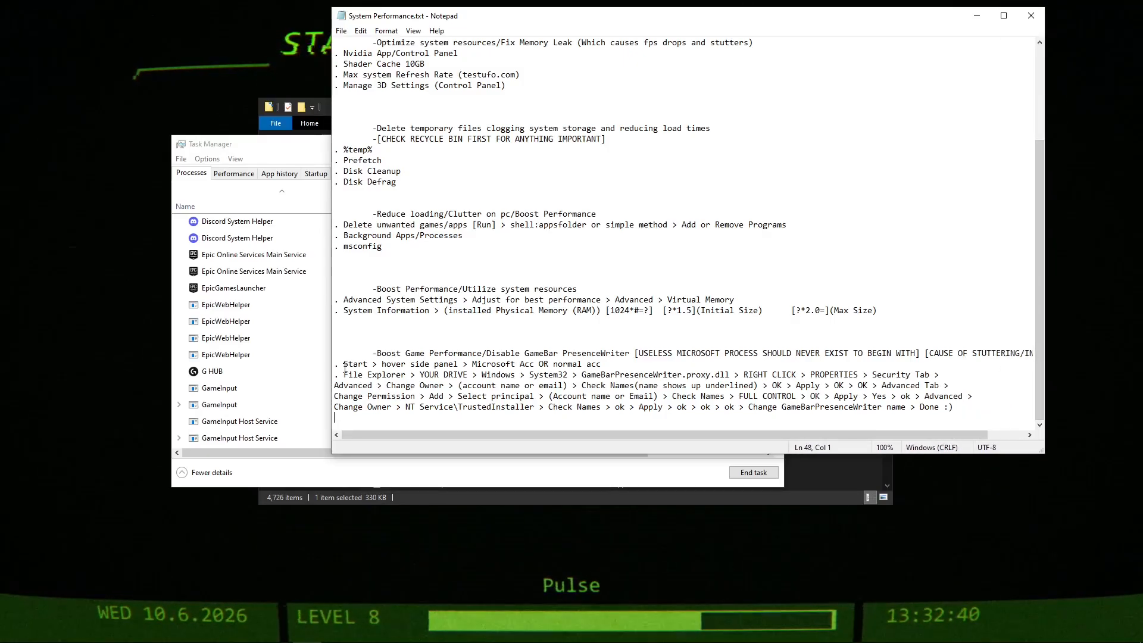
pyautogui.moveTo(337, 368); pyautogui.dragTo(957, 414)
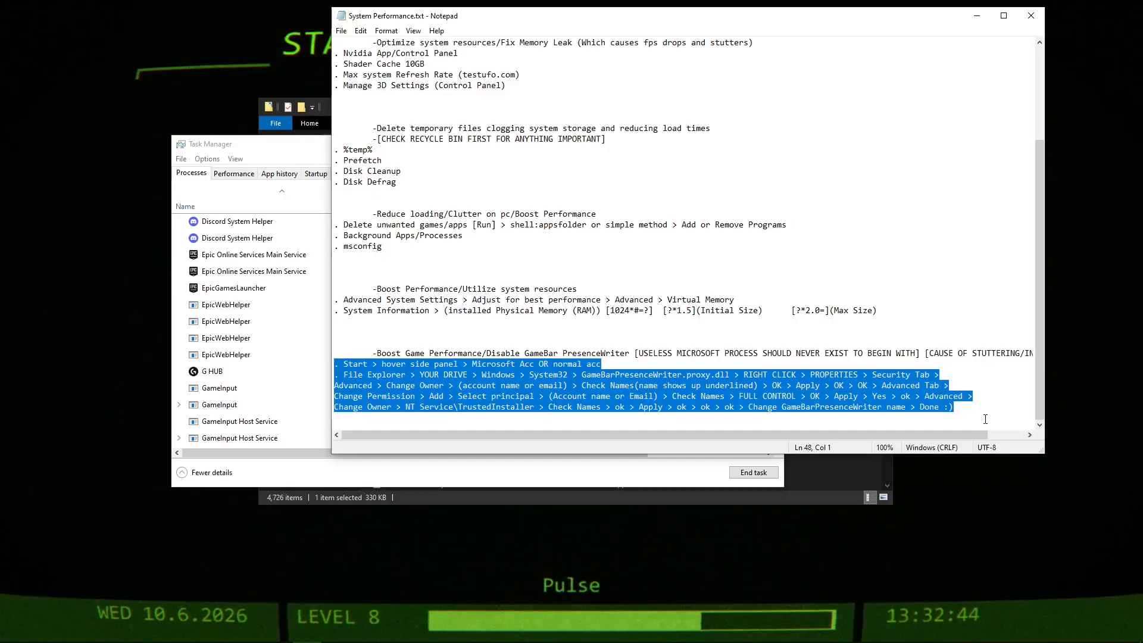
# Close Task Manager and bring the System32 folder window in front of the notes, moving it clear of the instructions.
pyautogui.click(295, 145)
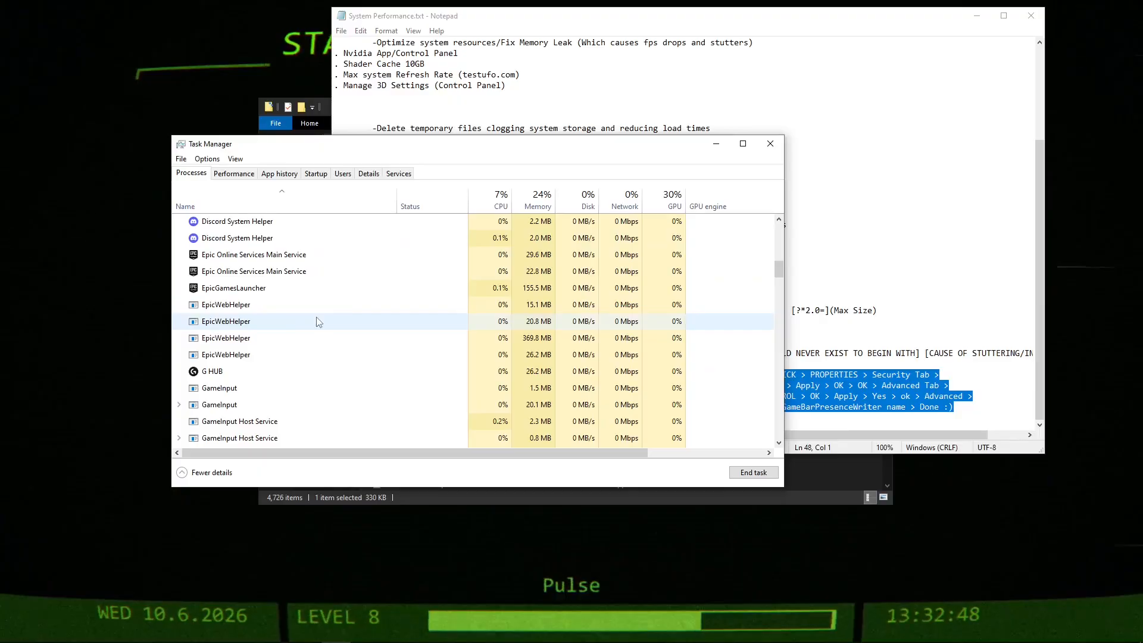
pyautogui.click(770, 144)
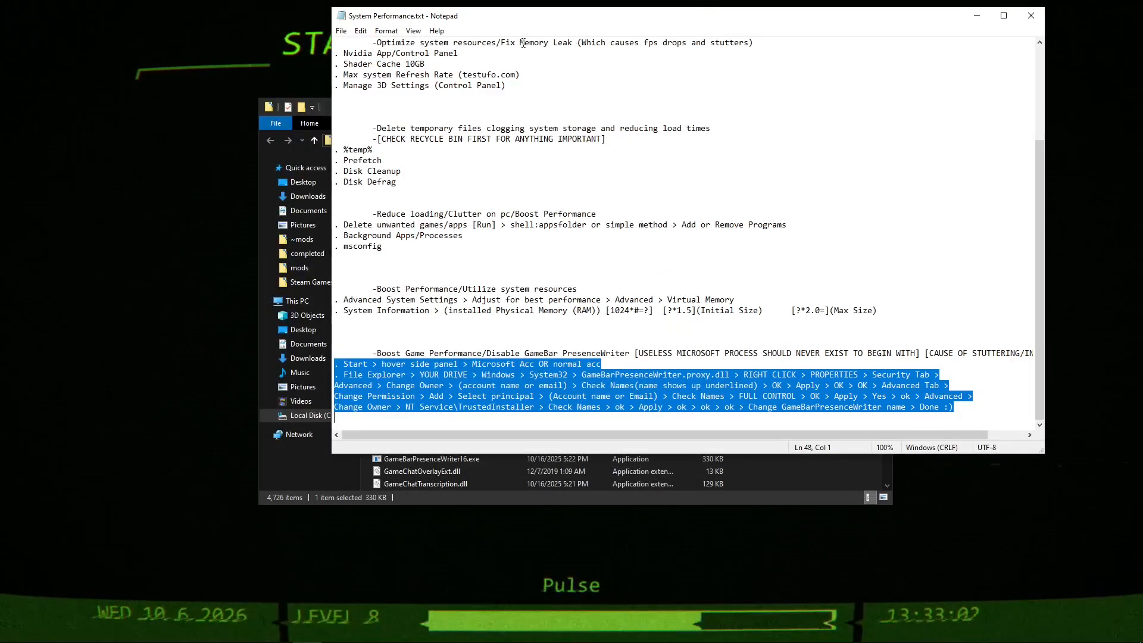
pyautogui.click(326, 103)
pyautogui.moveTo(616, 110); pyautogui.dragTo(447, 162)
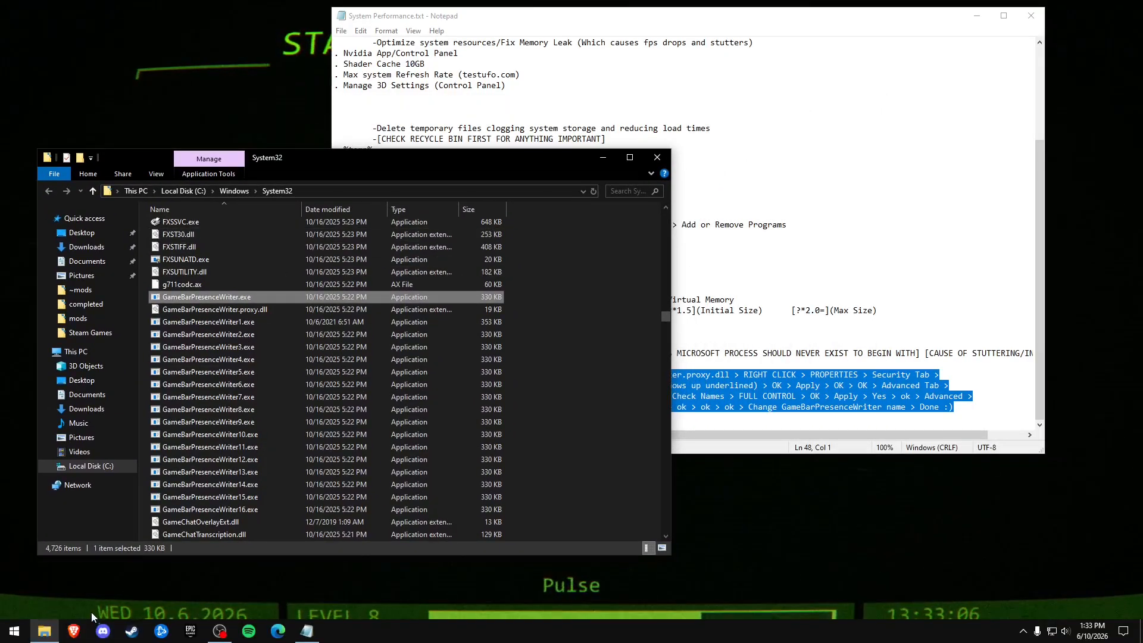
# Open a new File Explorer window, browse to the System32 folder inside Windows on Local Disk (C:), and jump to GameBarPresenceWriter.exe.
pyautogui.rightClick(57, 636)
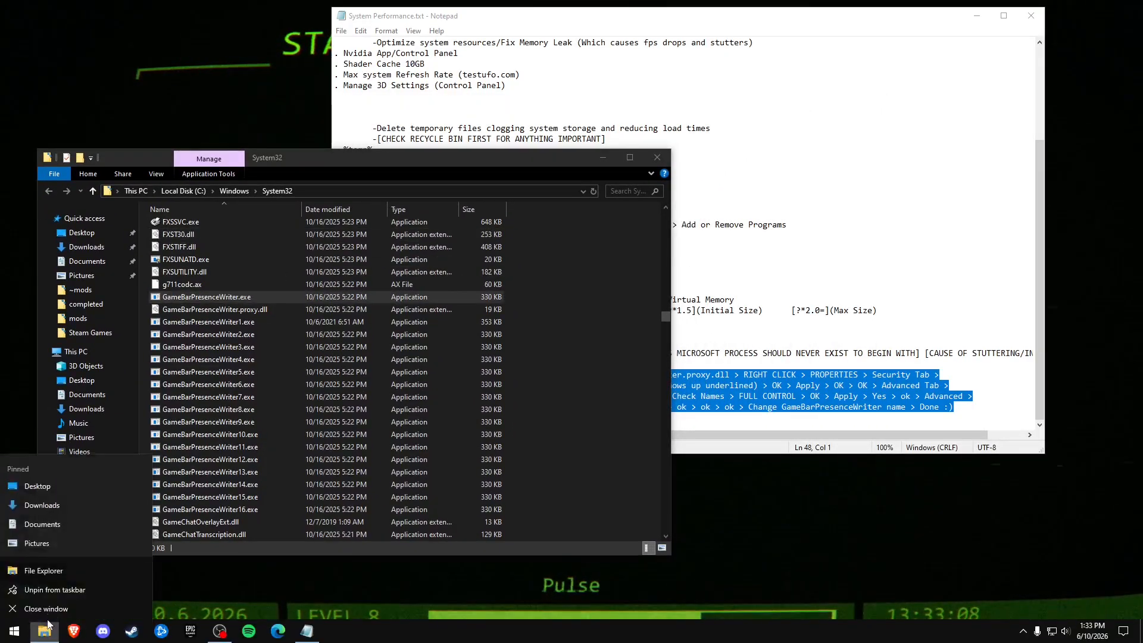
pyautogui.click(48, 566)
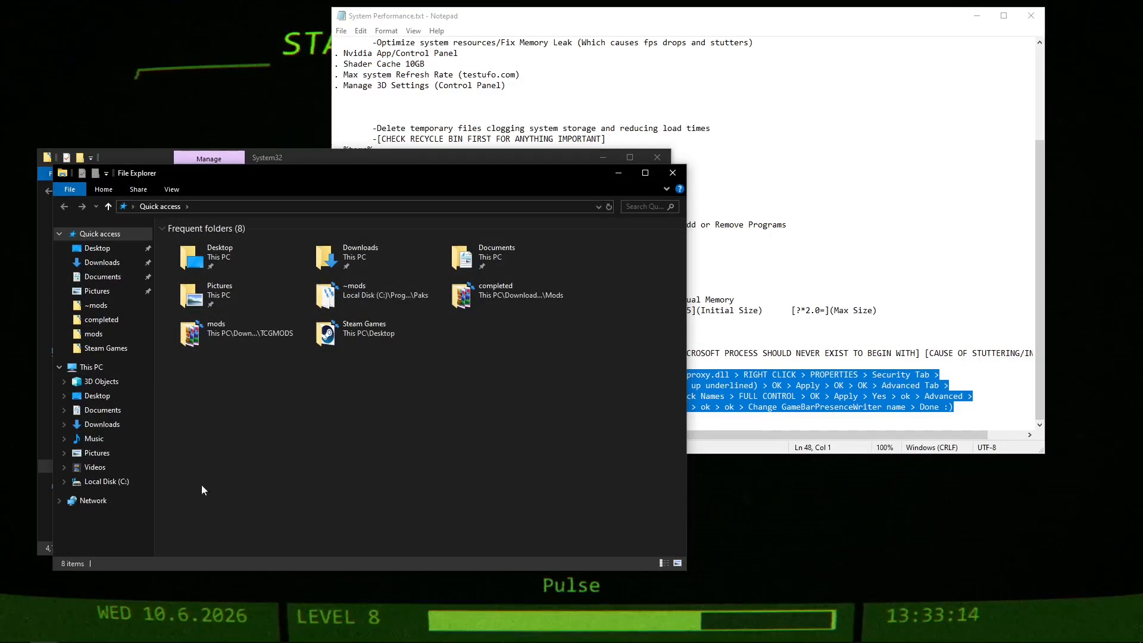
pyautogui.moveTo(43, 636)
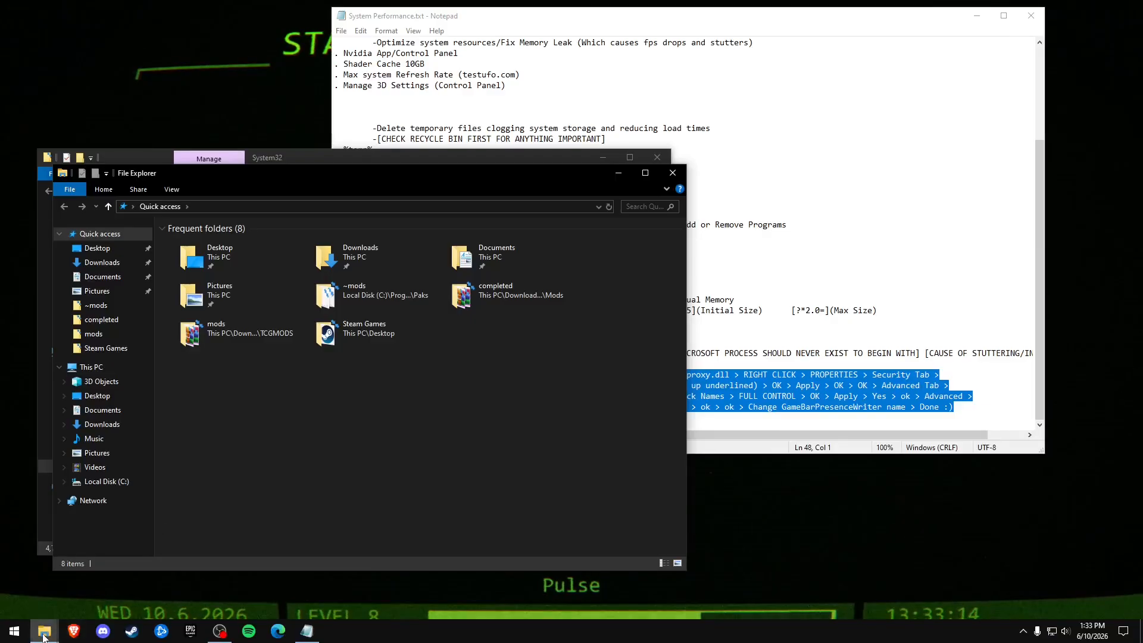
pyautogui.click(105, 369)
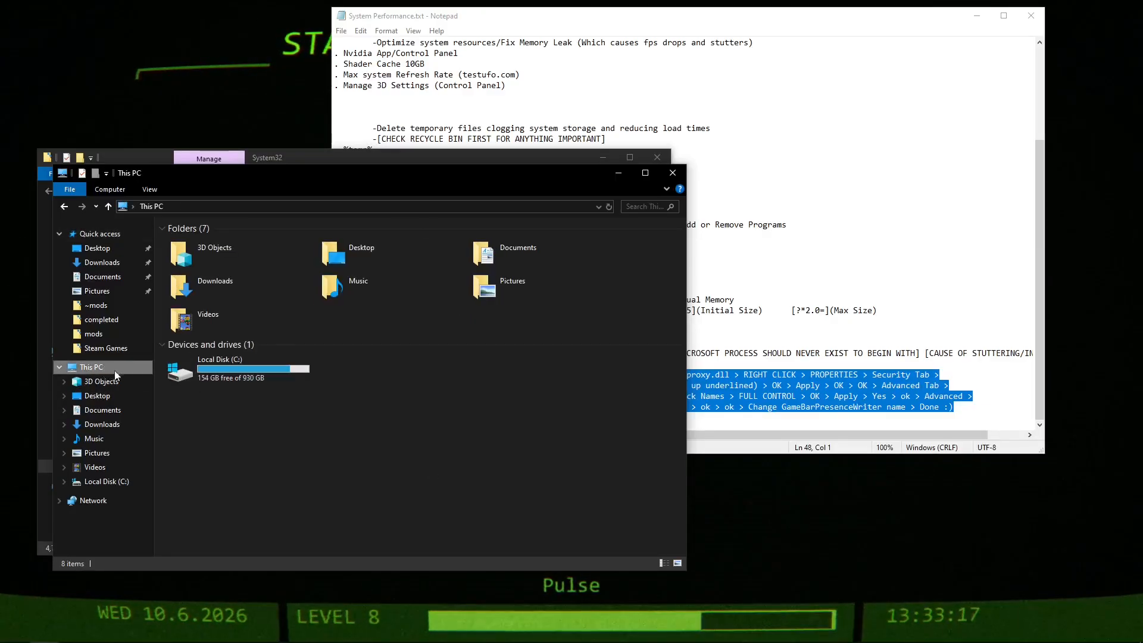
pyautogui.doubleClick(235, 371)
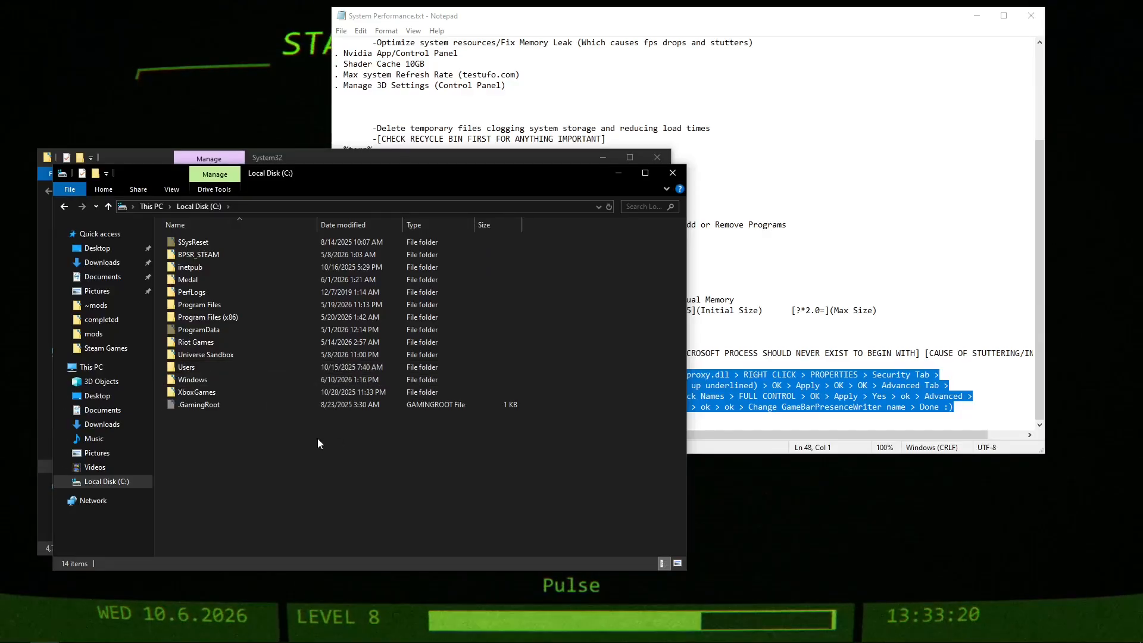
pyautogui.doubleClick(197, 380)
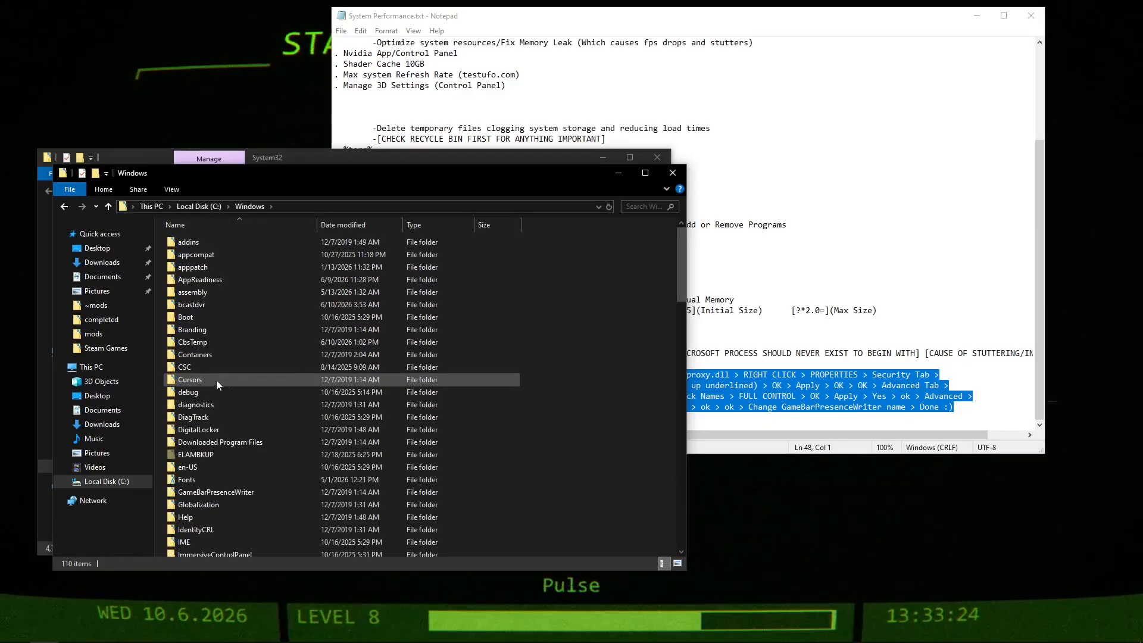
pyautogui.write('sy')
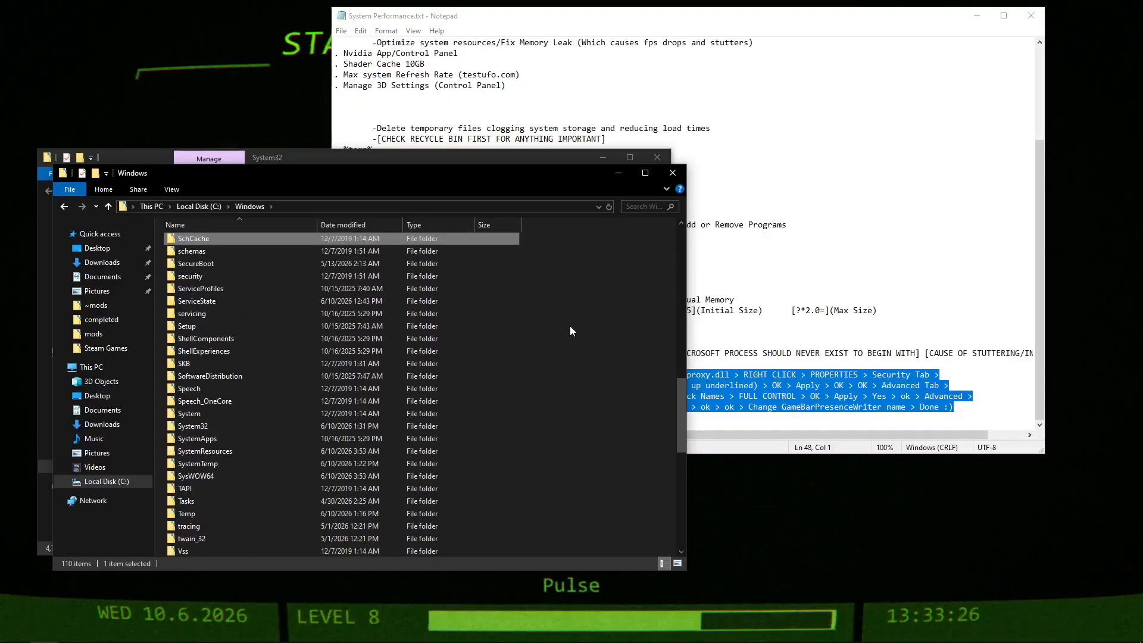
pyautogui.click(219, 425)
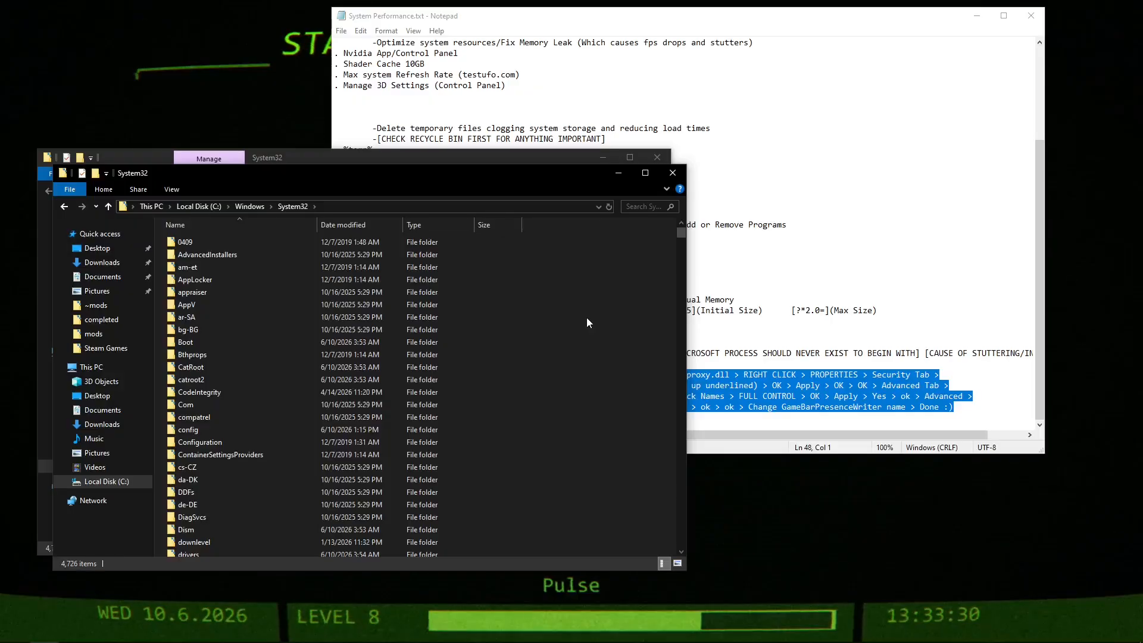
pyautogui.moveTo(612, 291); pyautogui.dragTo(583, 410)
pyautogui.write('game')
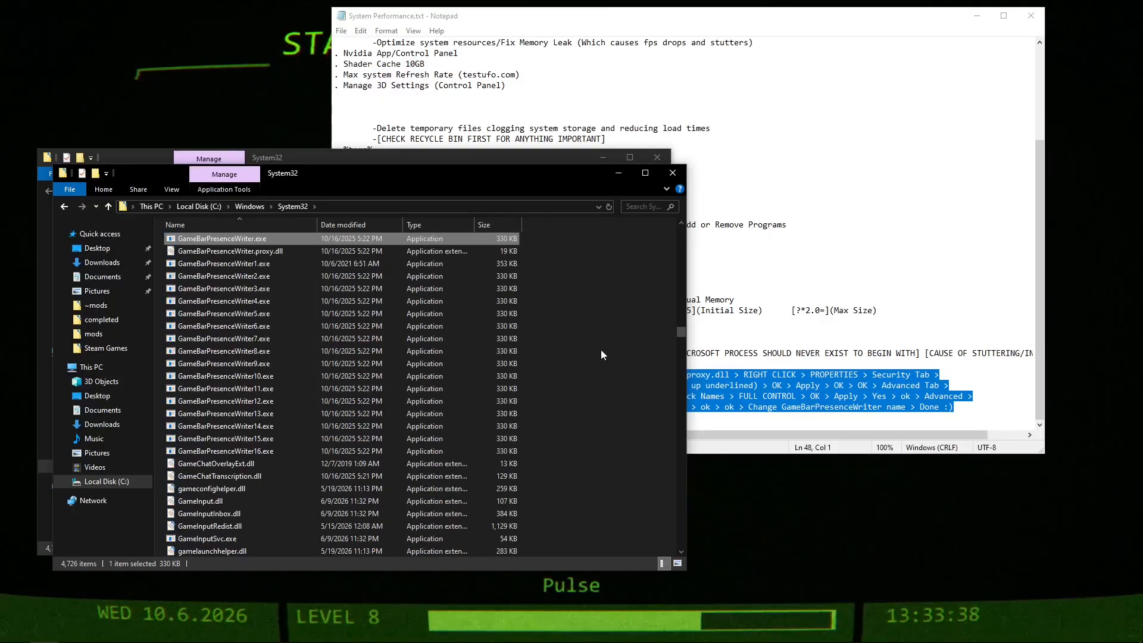
# Close the older duplicate System32 window and reposition the remaining one so the Notepad instructions stay partly in view.
pyautogui.moveTo(456, 176); pyautogui.dragTo(800, 174)
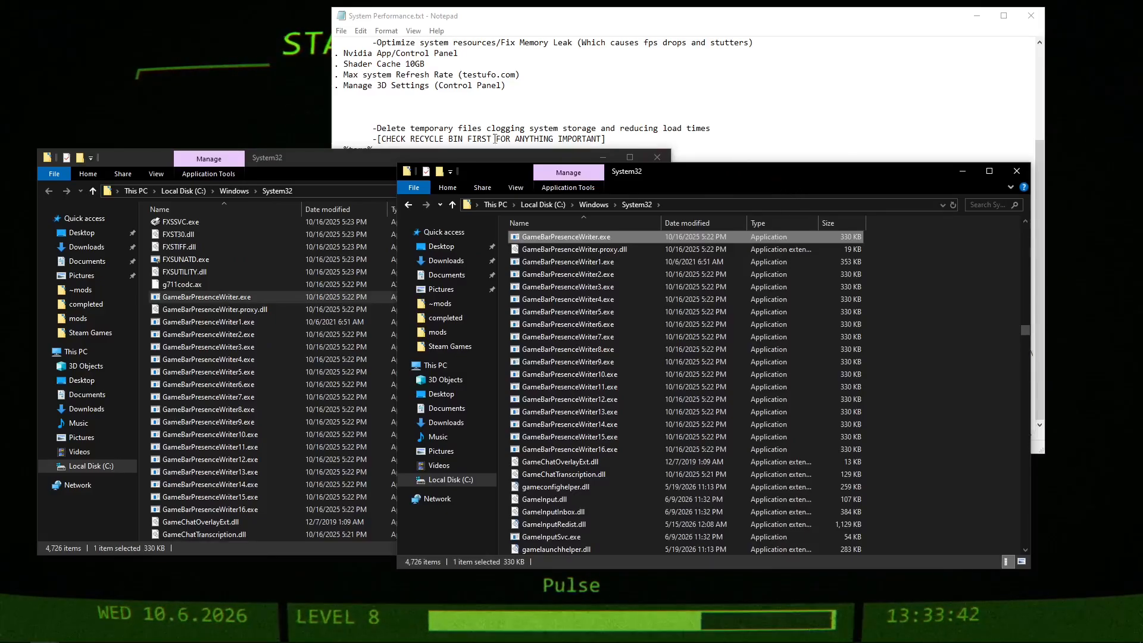
pyautogui.click(293, 159)
pyautogui.click(657, 158)
pyautogui.moveTo(772, 173); pyautogui.dragTo(599, 142)
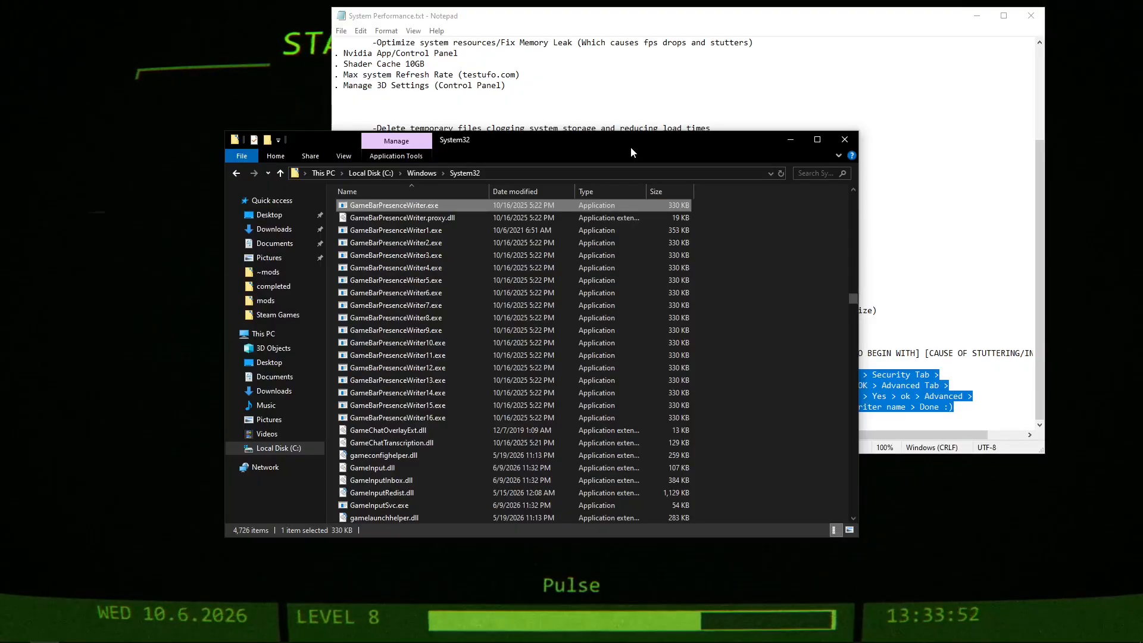
pyautogui.moveTo(631, 153); pyautogui.dragTo(514, 172)
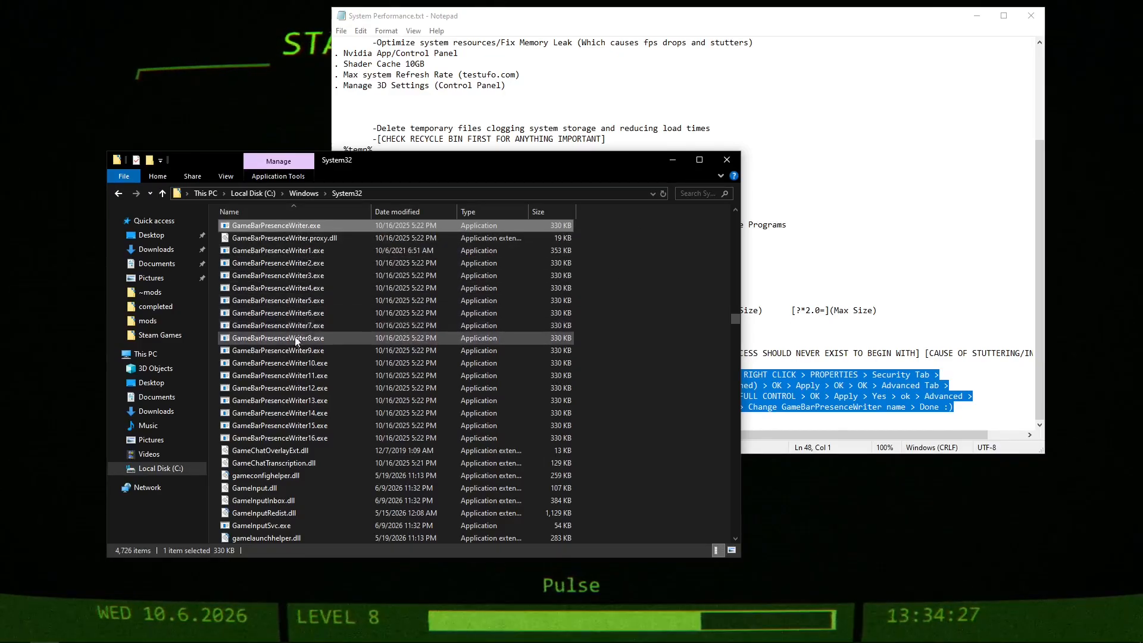
# Highlight the numbered GameBarPresenceWriter files, clear that selection, and select the original GameBarPresenceWriter.exe.
pyautogui.moveTo(211, 433); pyautogui.dragTo(262, 245)
pyautogui.click(656, 296)
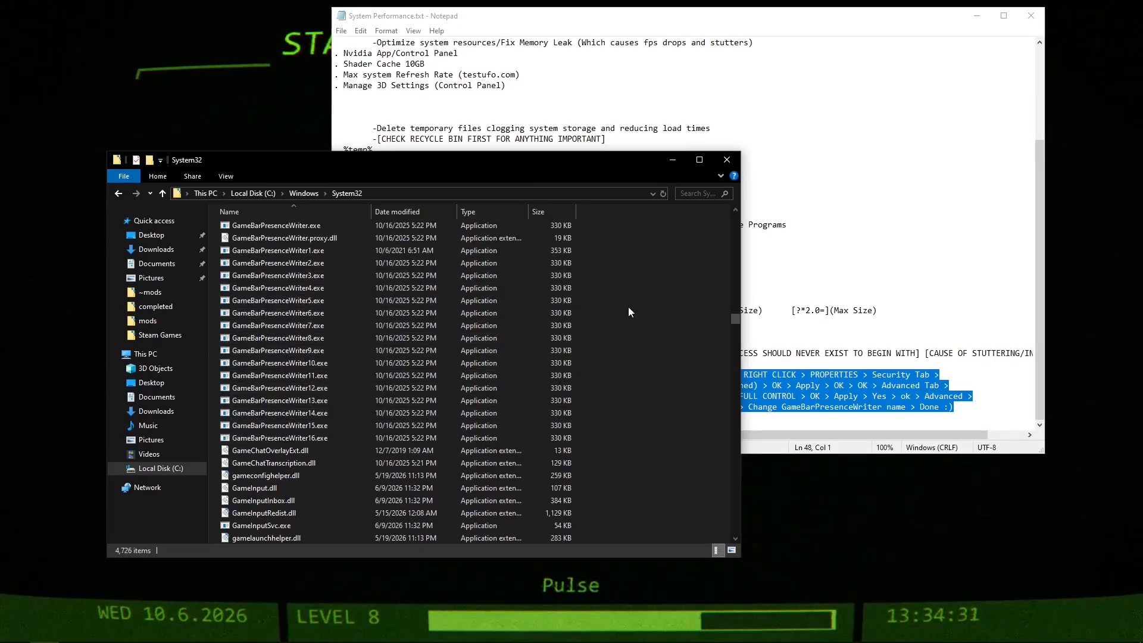
pyautogui.click(319, 225)
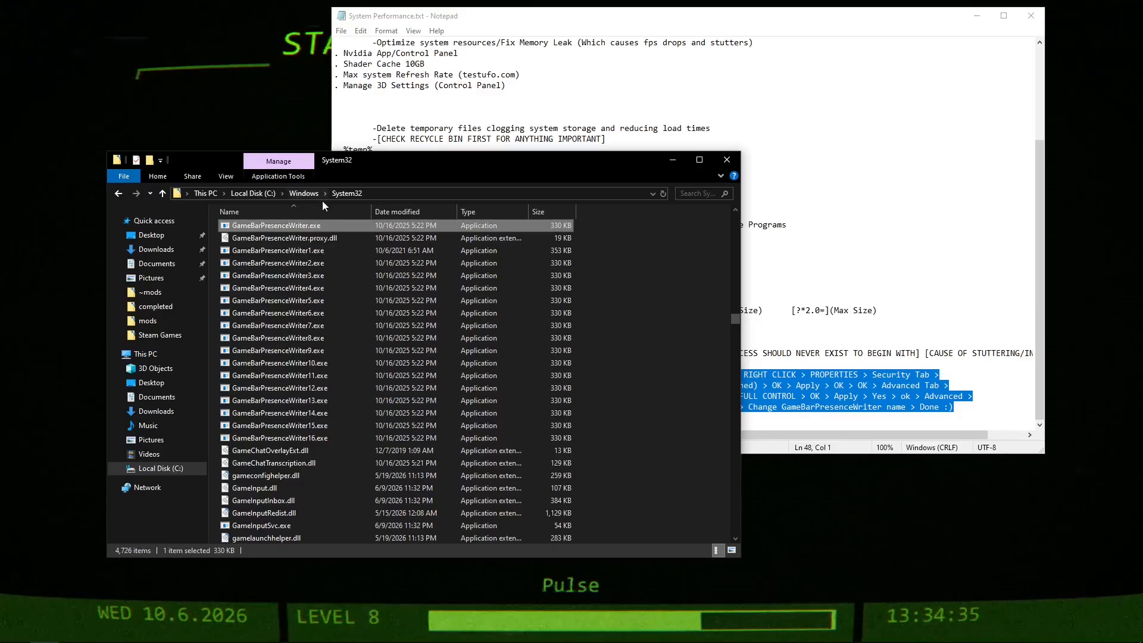
# Open the advanced security settings of GameBarPresenceWriter.exe and highlight the file's current owner.
pyautogui.rightClick(305, 227)
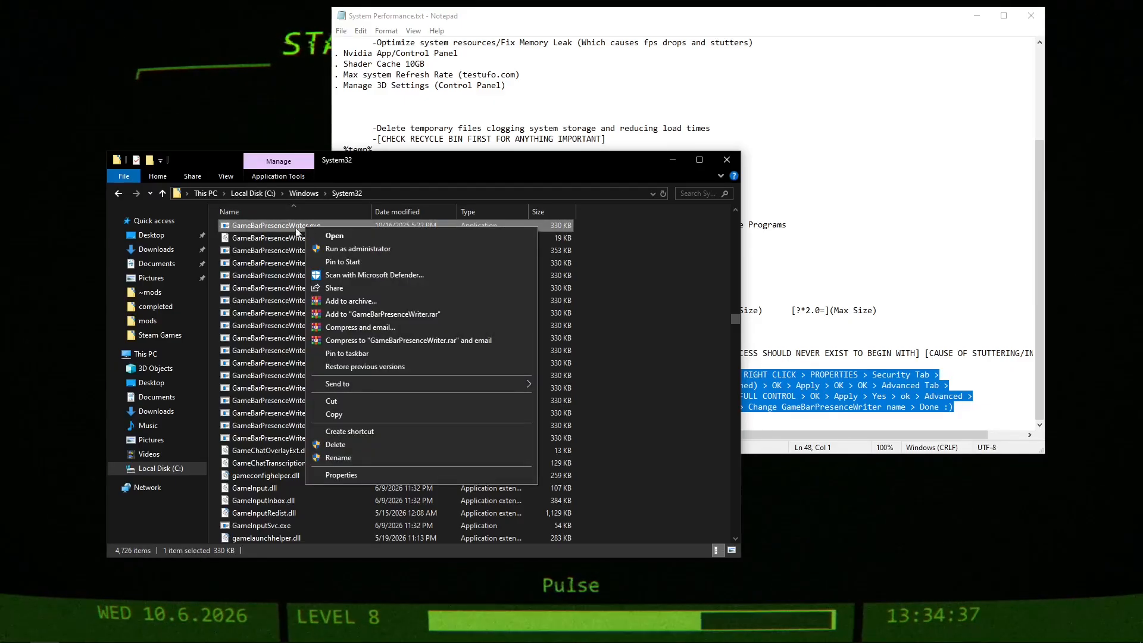
pyautogui.click(357, 475)
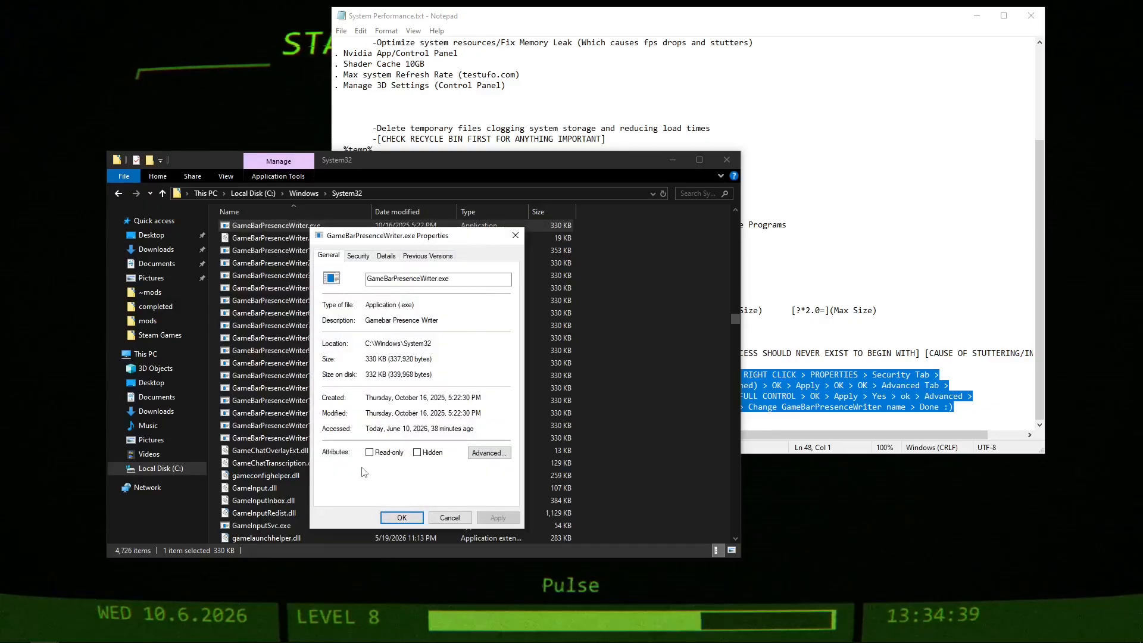
pyautogui.click(366, 256)
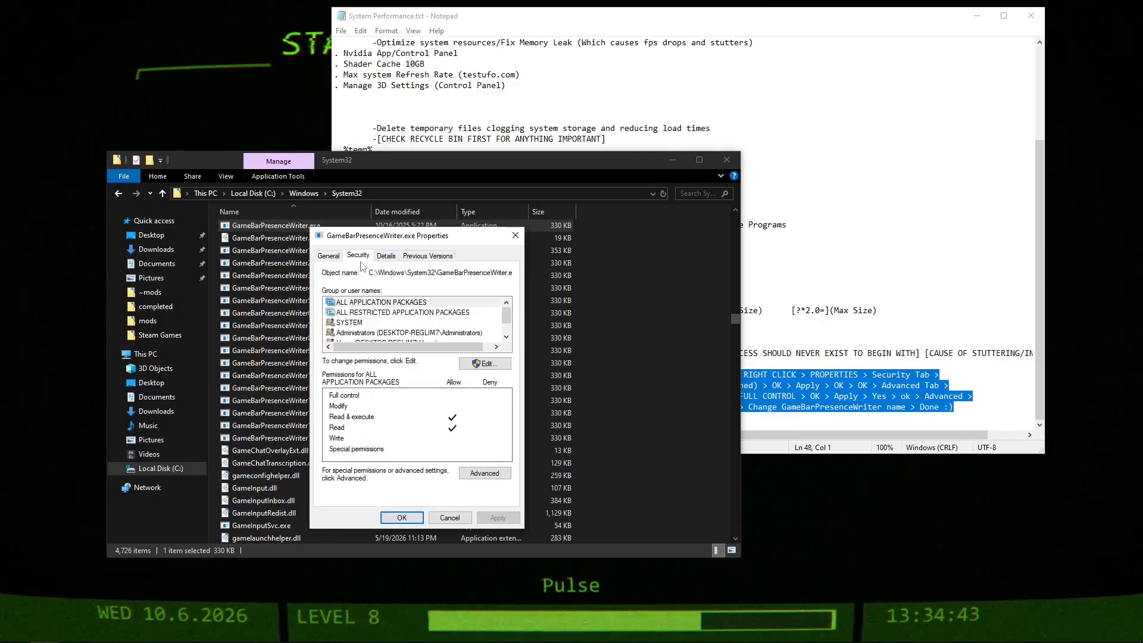
pyautogui.click(477, 475)
pyautogui.moveTo(616, 174); pyautogui.dragTo(599, 171)
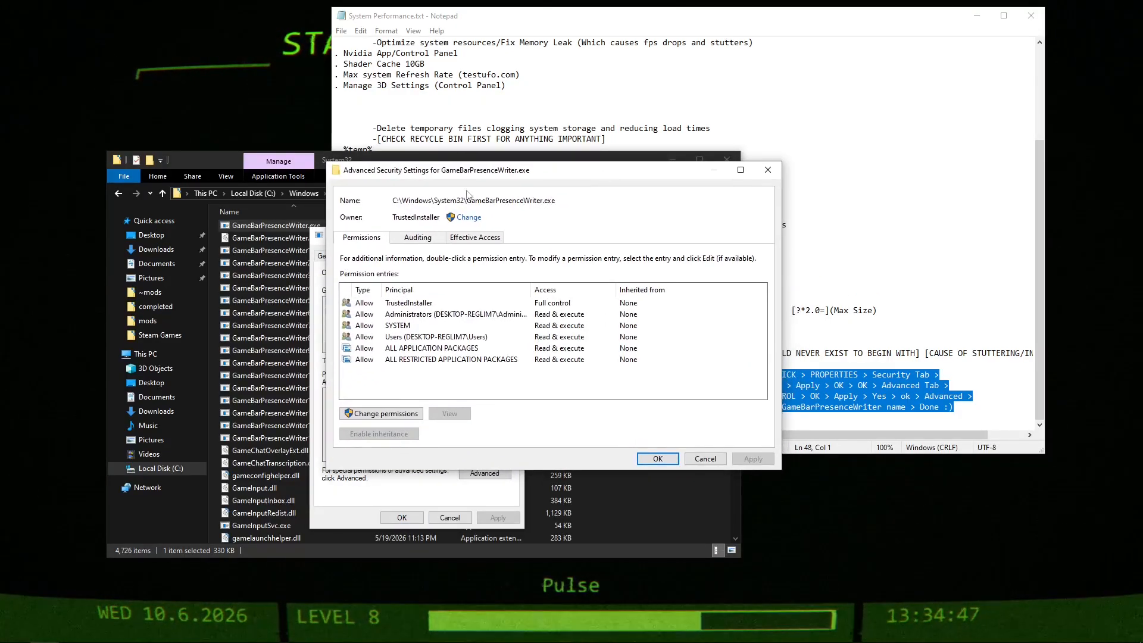
pyautogui.doubleClick(399, 219)
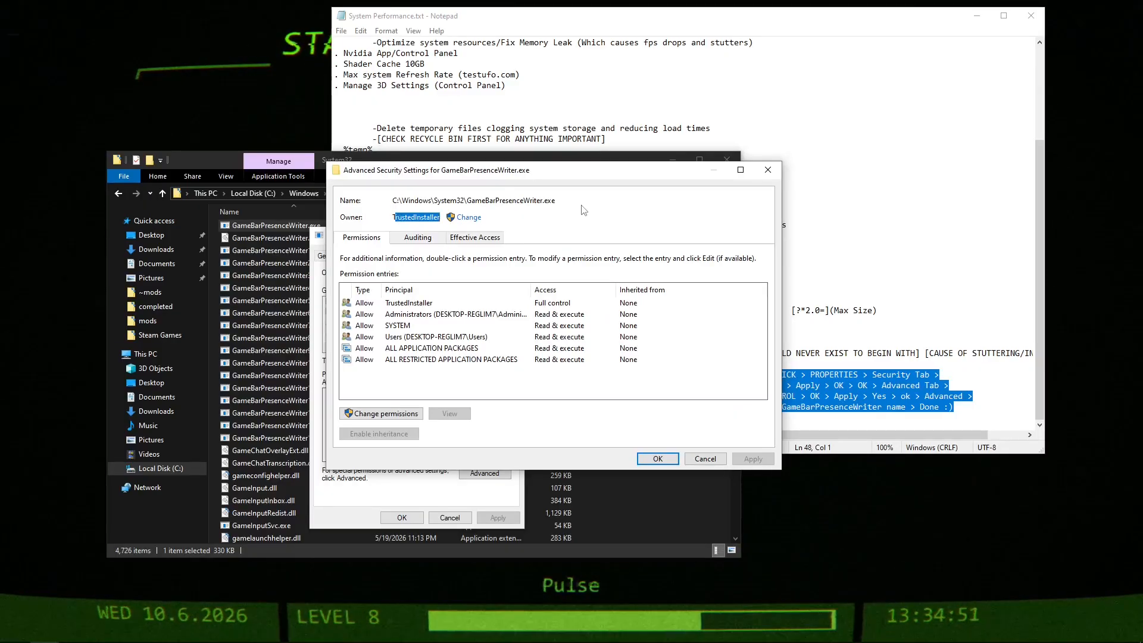
# Begin changing the file's owner, look up the signed-in Windows account's name, and enter that account name as the new owner.
pyautogui.click(468, 217)
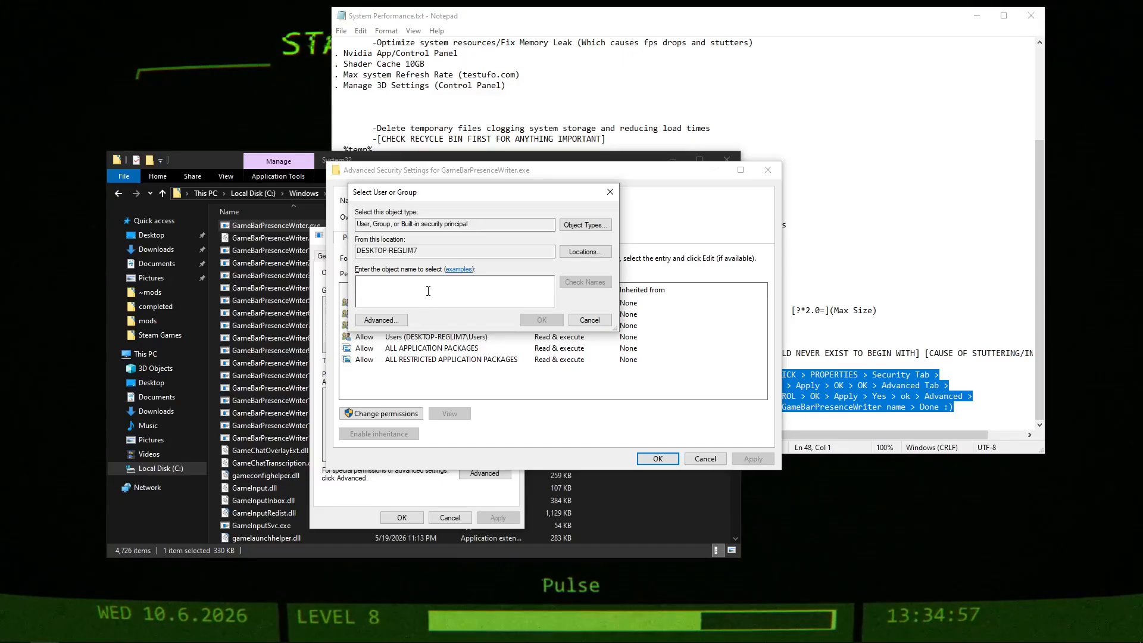
pyautogui.moveTo(3, 642)
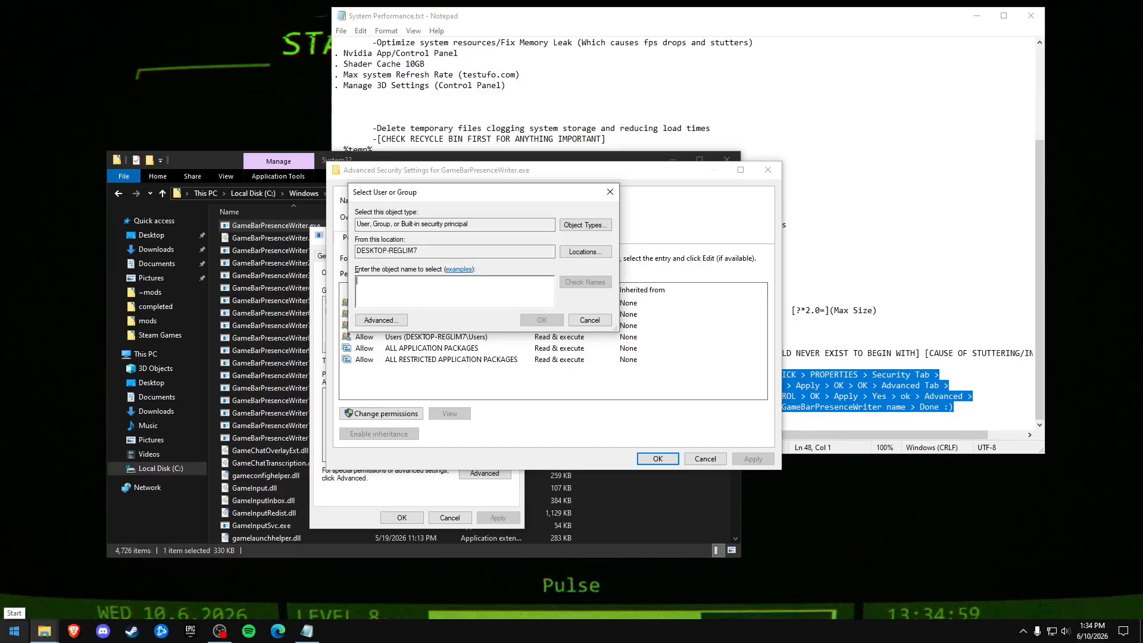
pyautogui.click(4, 641)
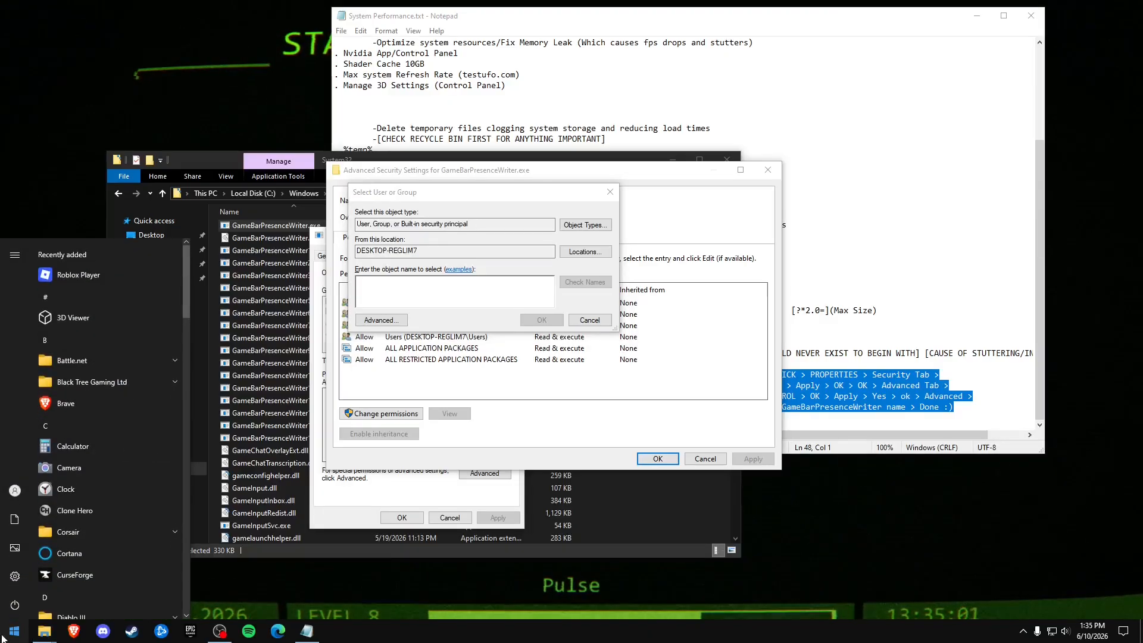
pyautogui.moveTo(26, 515)
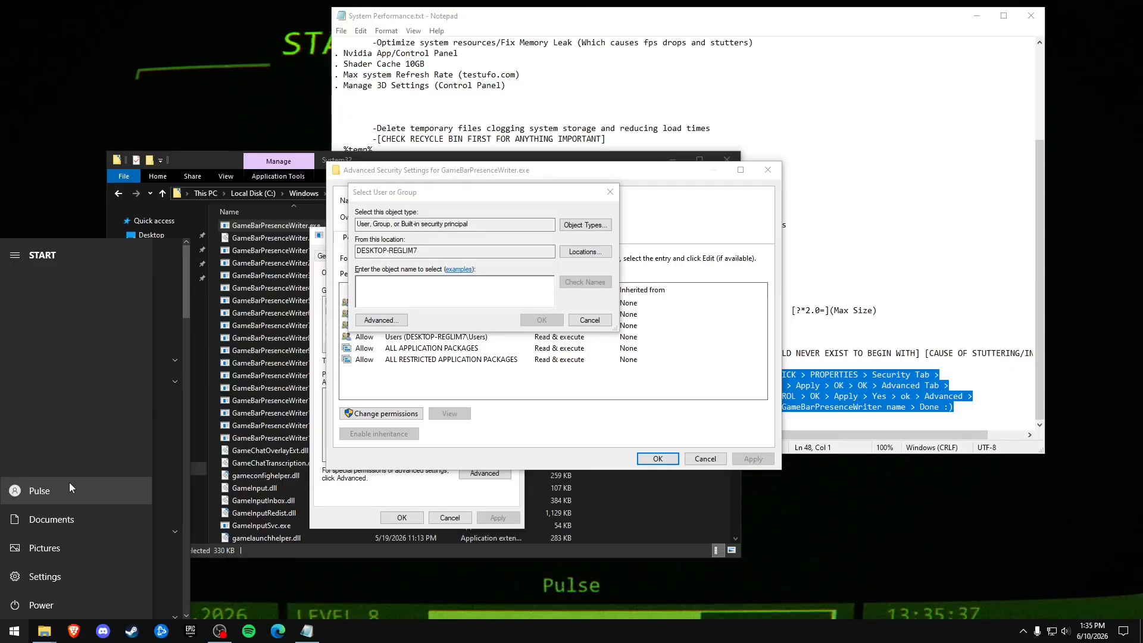
pyautogui.click(452, 298)
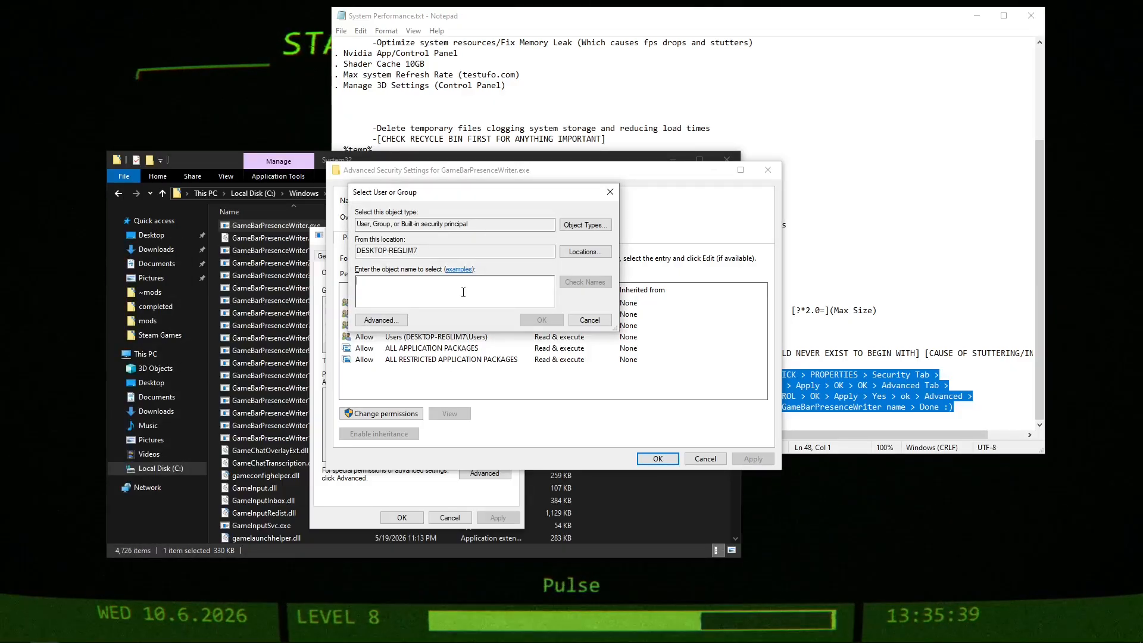
pyautogui.write('pulse')
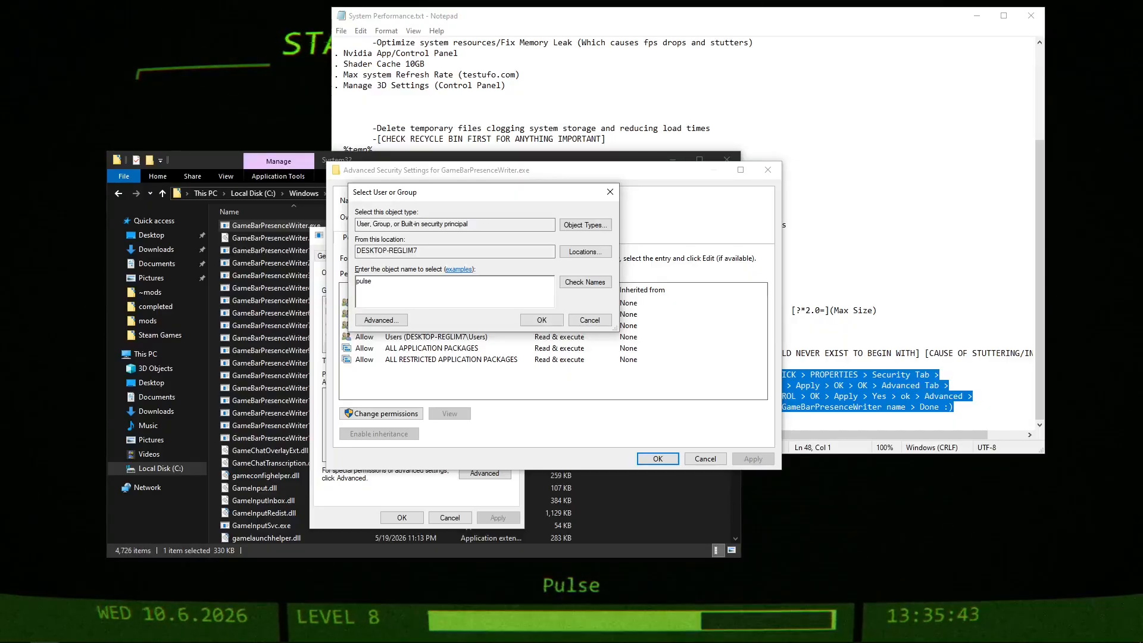
pyautogui.click(14, 631)
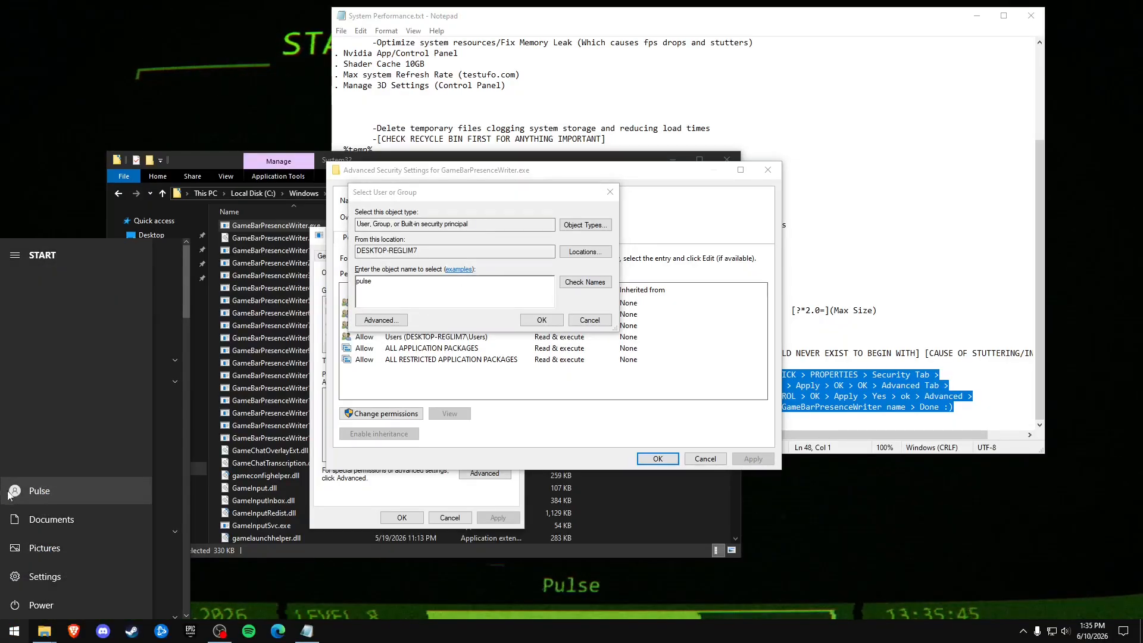
pyautogui.click(447, 290)
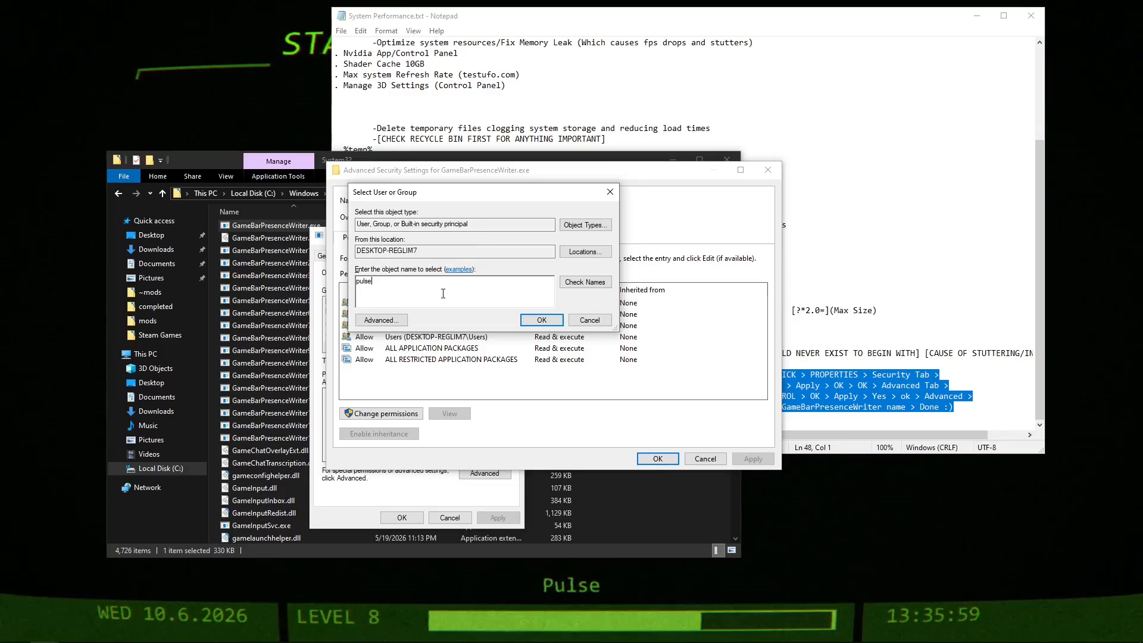
# Verify the entered account name, accept it as the file's owner, and apply the ownership change, closing the advanced security settings.
pyautogui.click(585, 282)
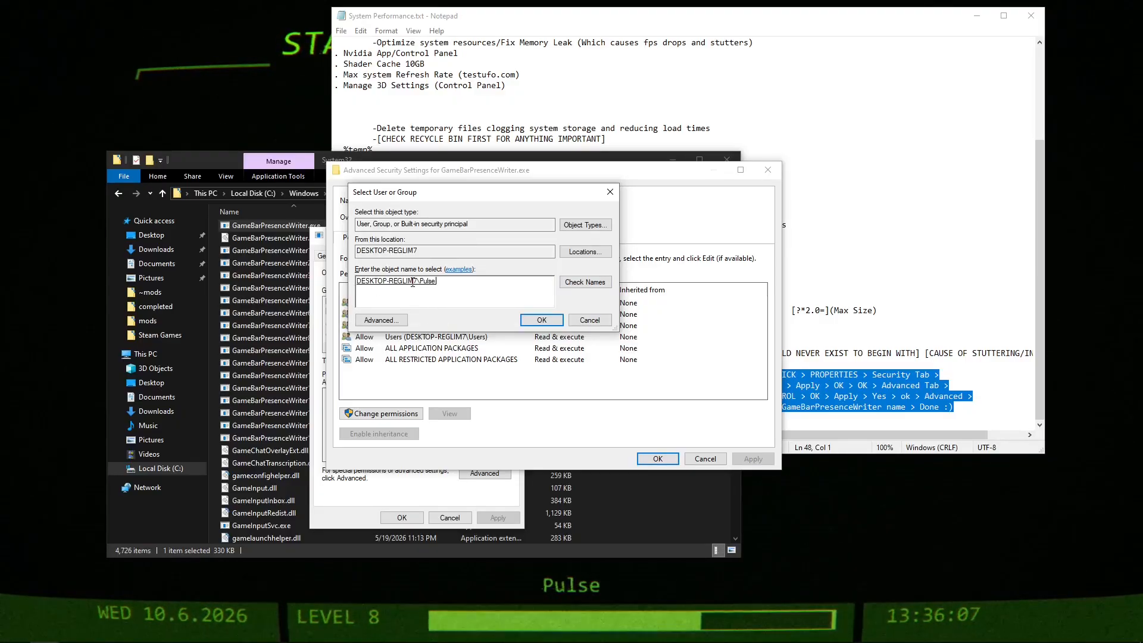
pyautogui.click(551, 321)
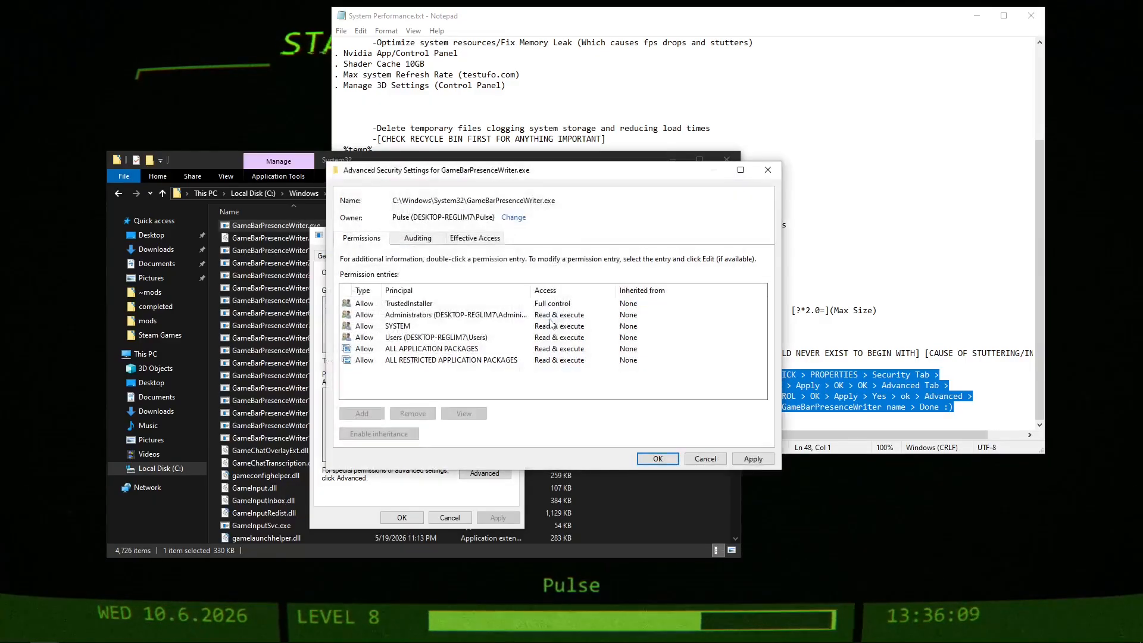
pyautogui.click(742, 461)
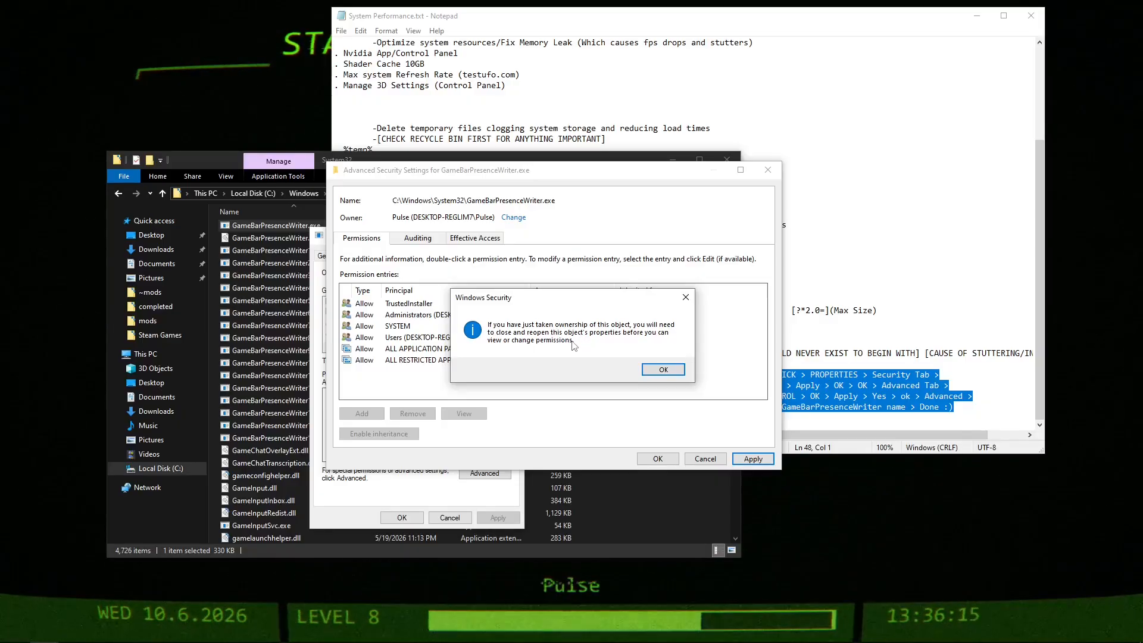
pyautogui.click(664, 370)
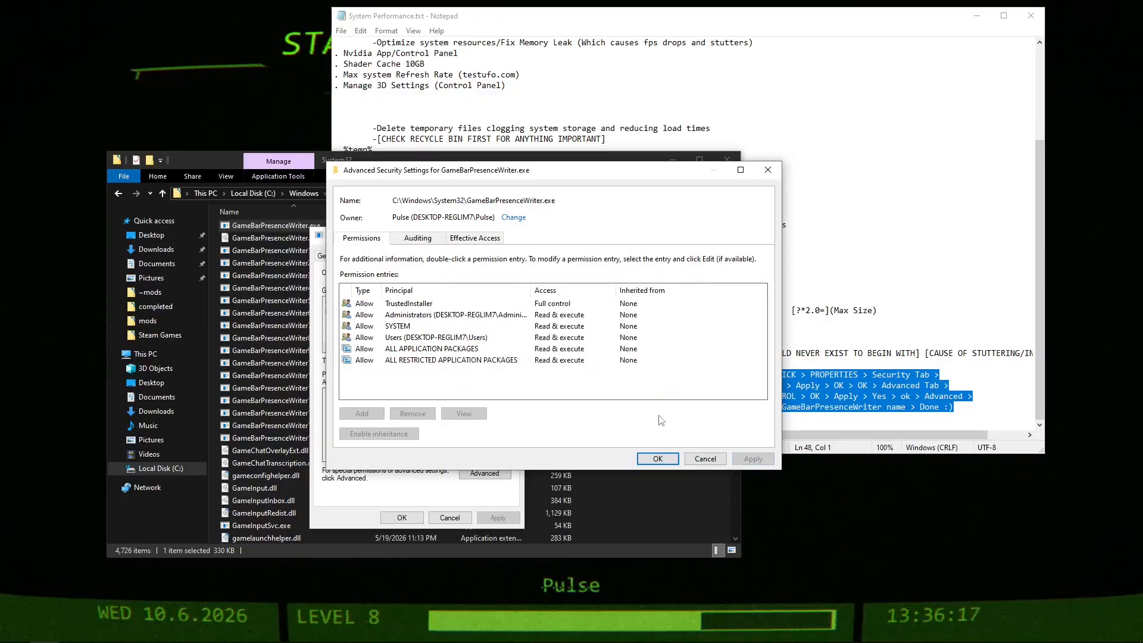
pyautogui.click(658, 459)
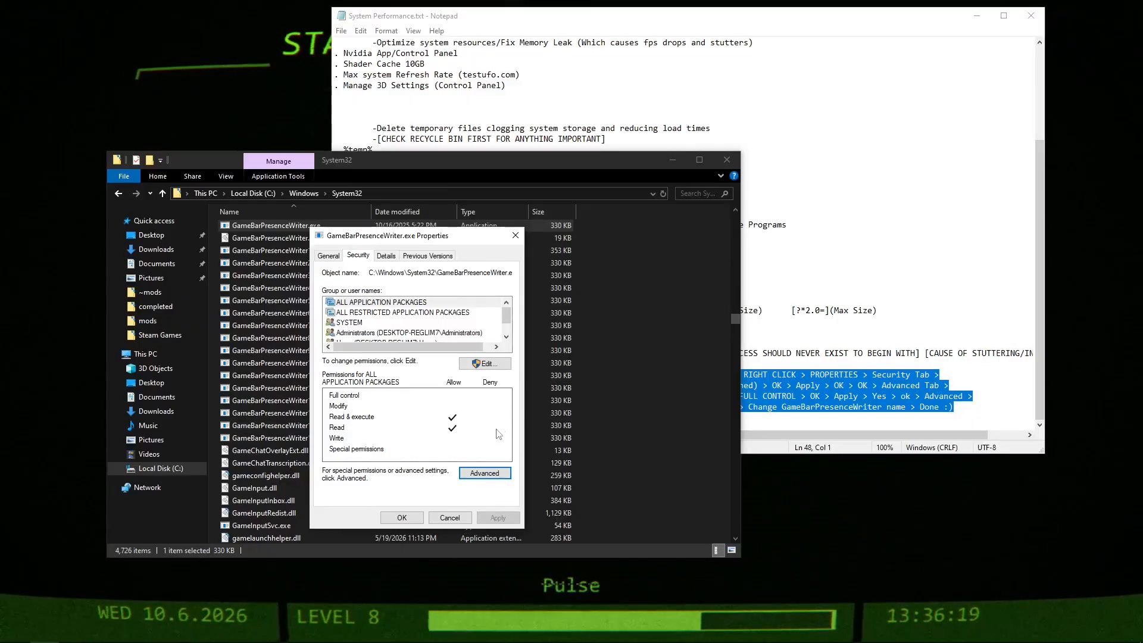
# Reopen the advanced security settings and add a permission entry with the signed-in Windows account as its principal, verifying the name.
pyautogui.click(484, 474)
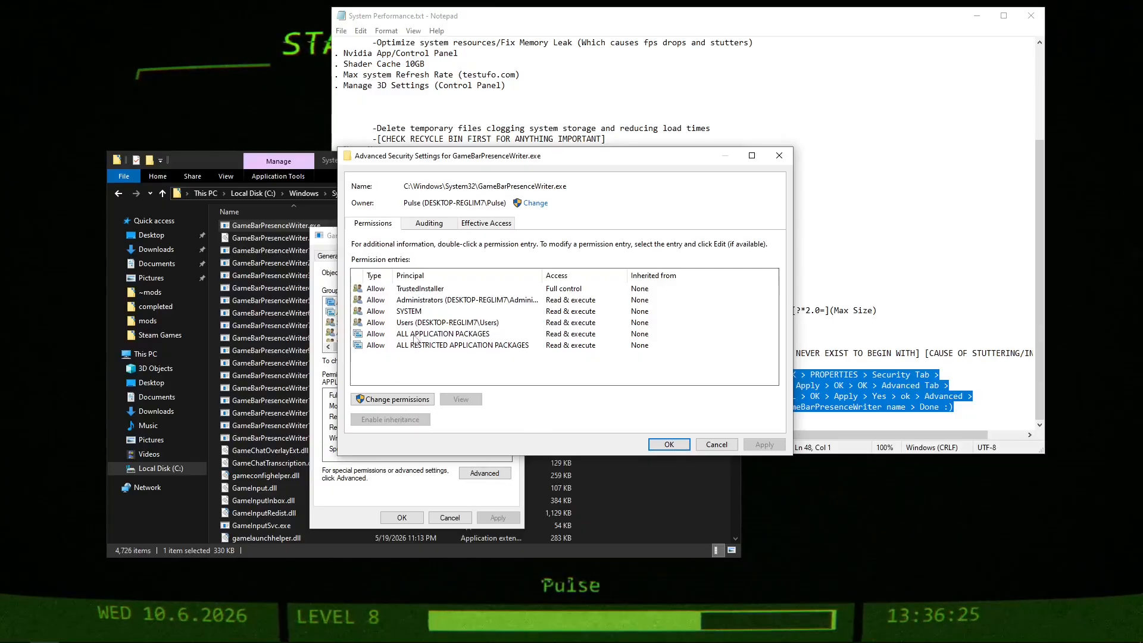
pyautogui.click(371, 399)
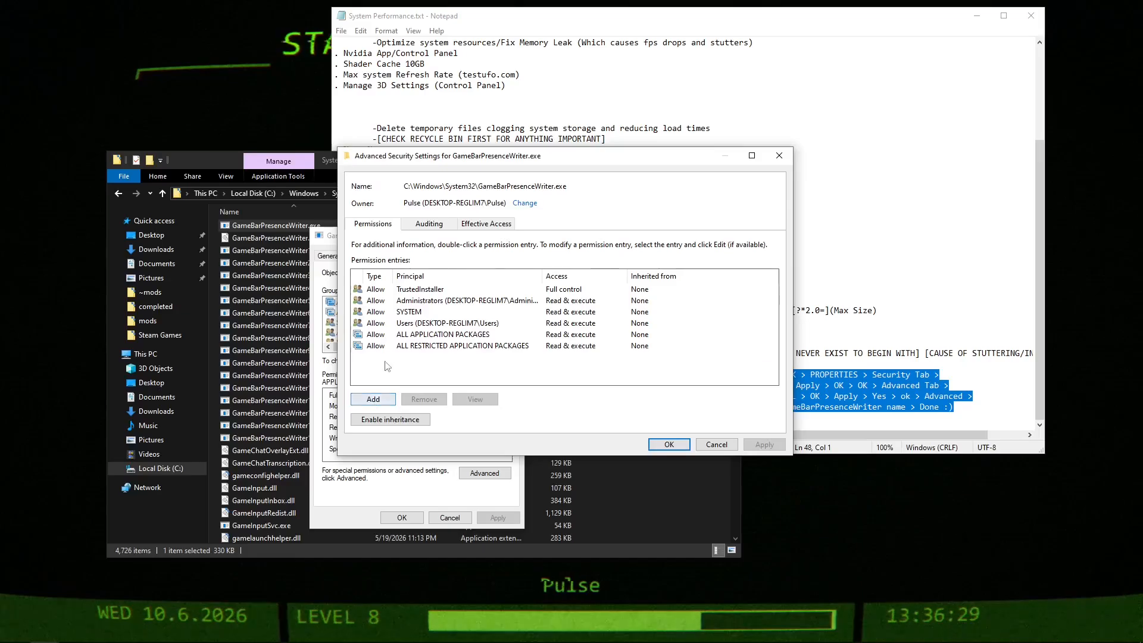
pyautogui.click(370, 399)
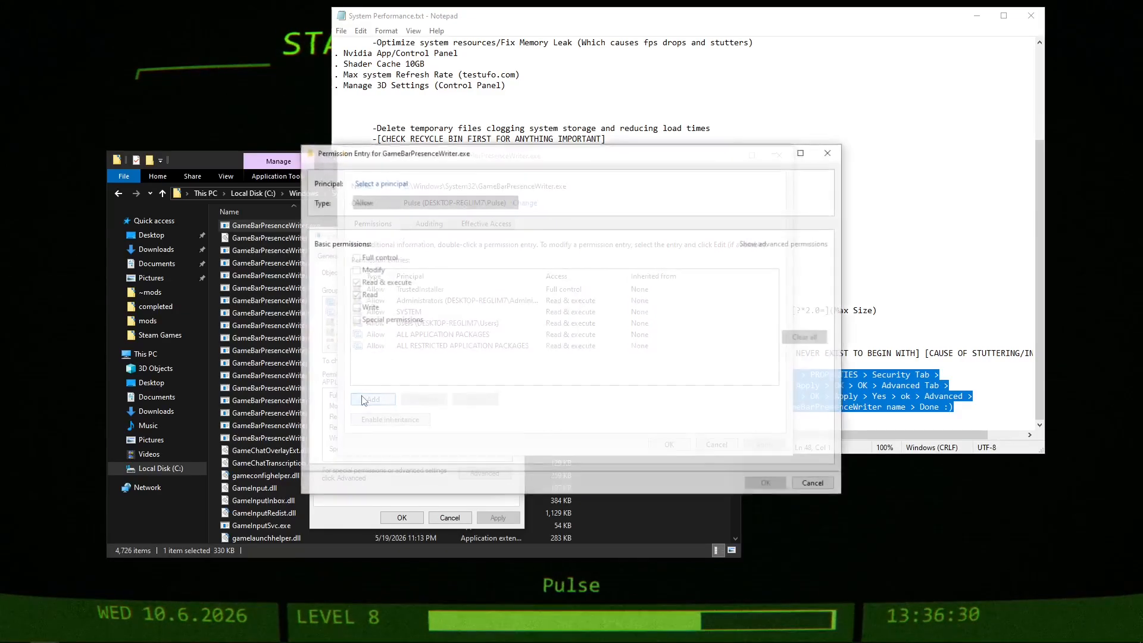
pyautogui.click(398, 189)
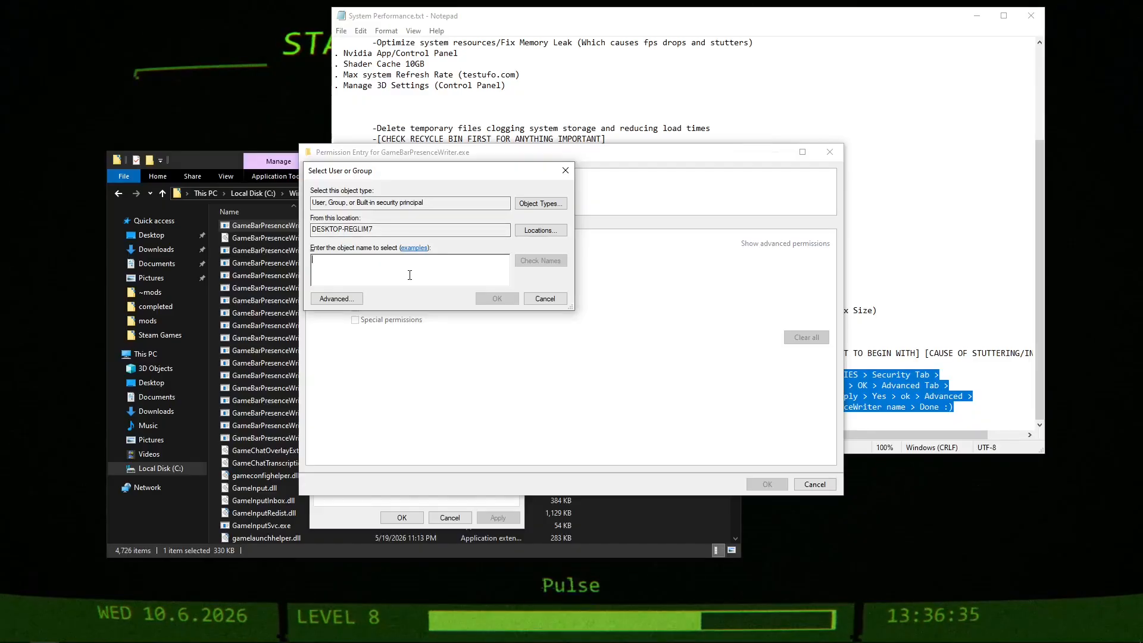
pyautogui.write('pulse')
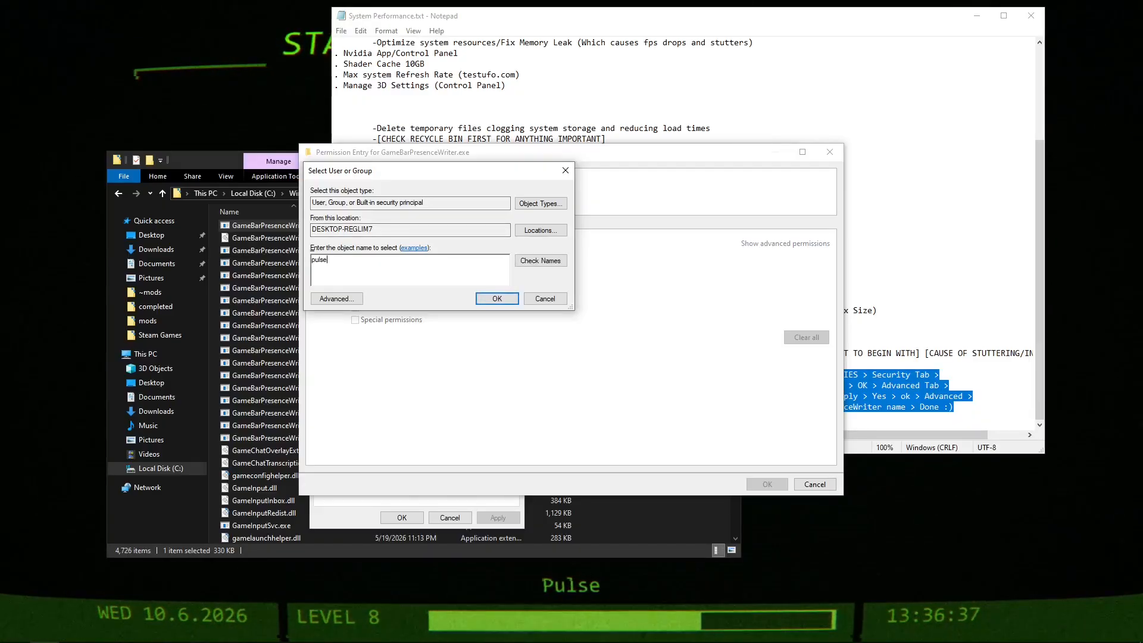
pyautogui.click(540, 260)
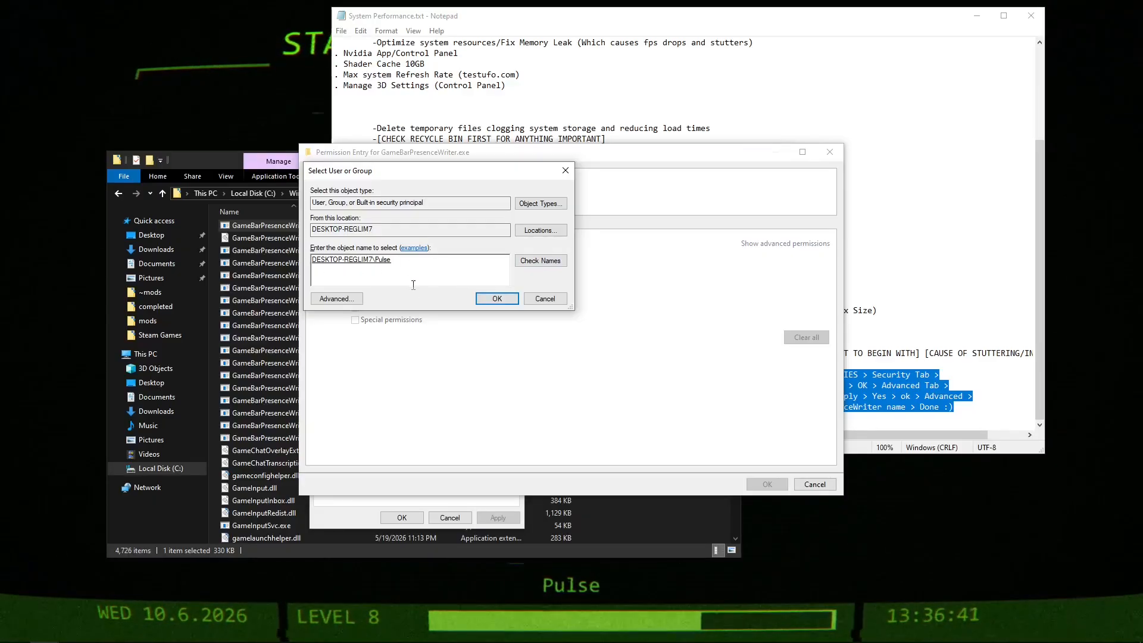
pyautogui.click(497, 298)
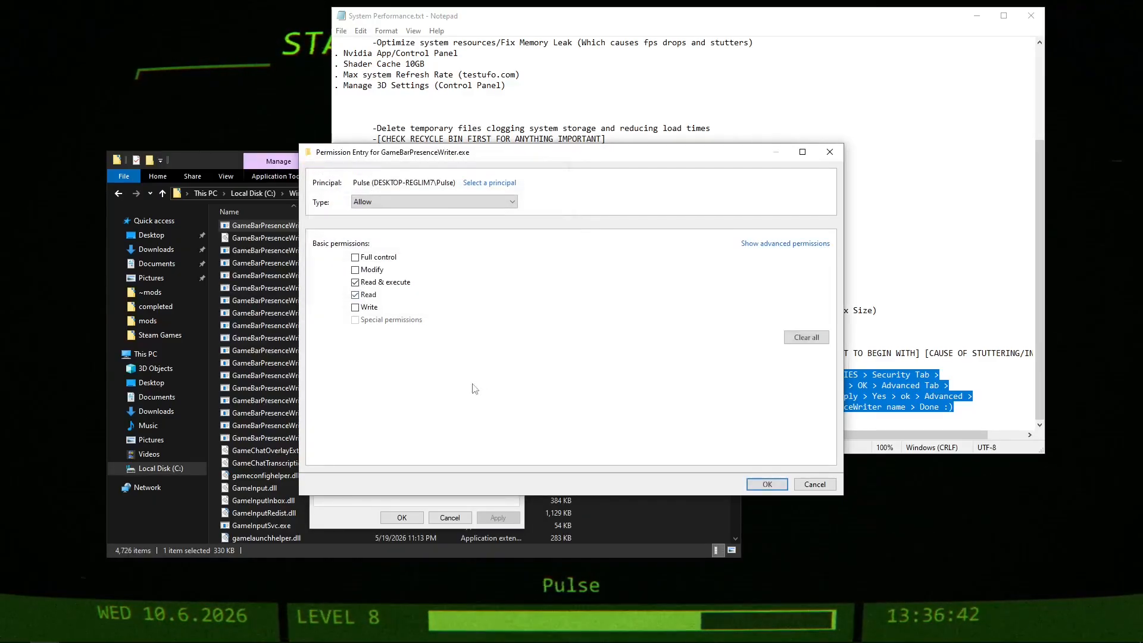
# Grant the account Full control of GameBarPresenceWriter.exe, apply the permission change with its security confirmation, and close the advanced settings.
pyautogui.click(356, 257)
pyautogui.click(766, 484)
pyautogui.click(762, 444)
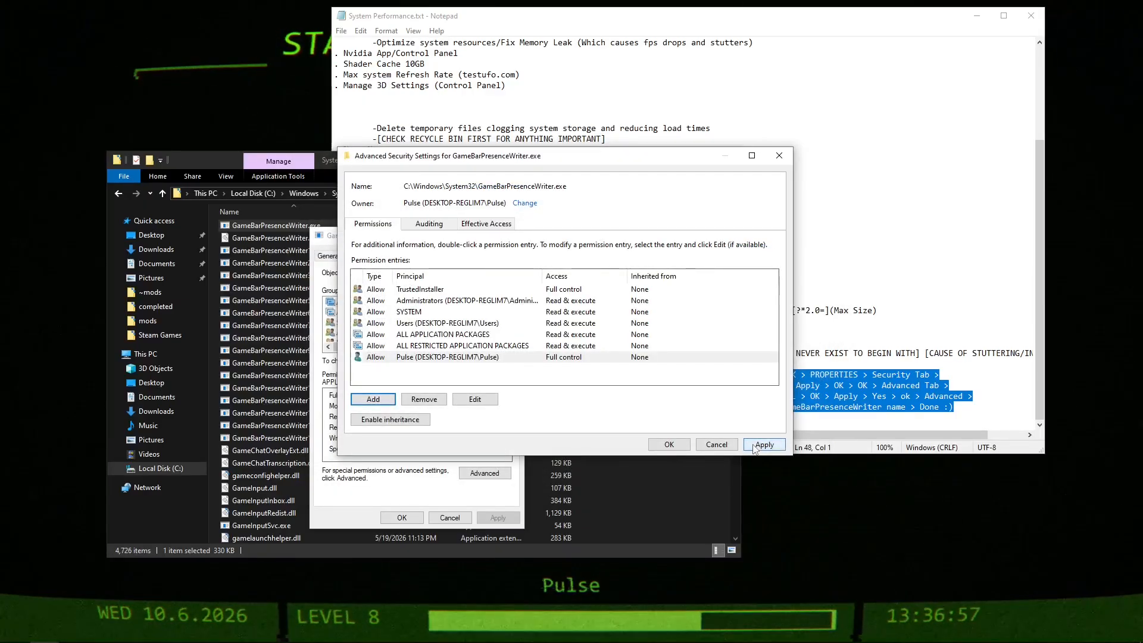
pyautogui.click(607, 376)
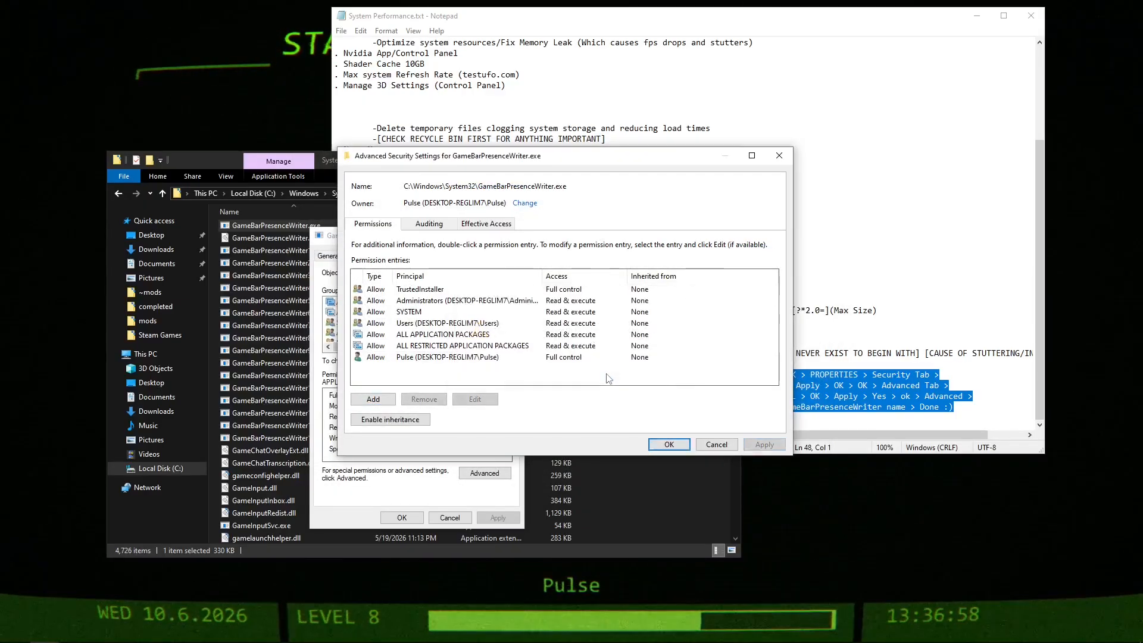
pyautogui.click(667, 444)
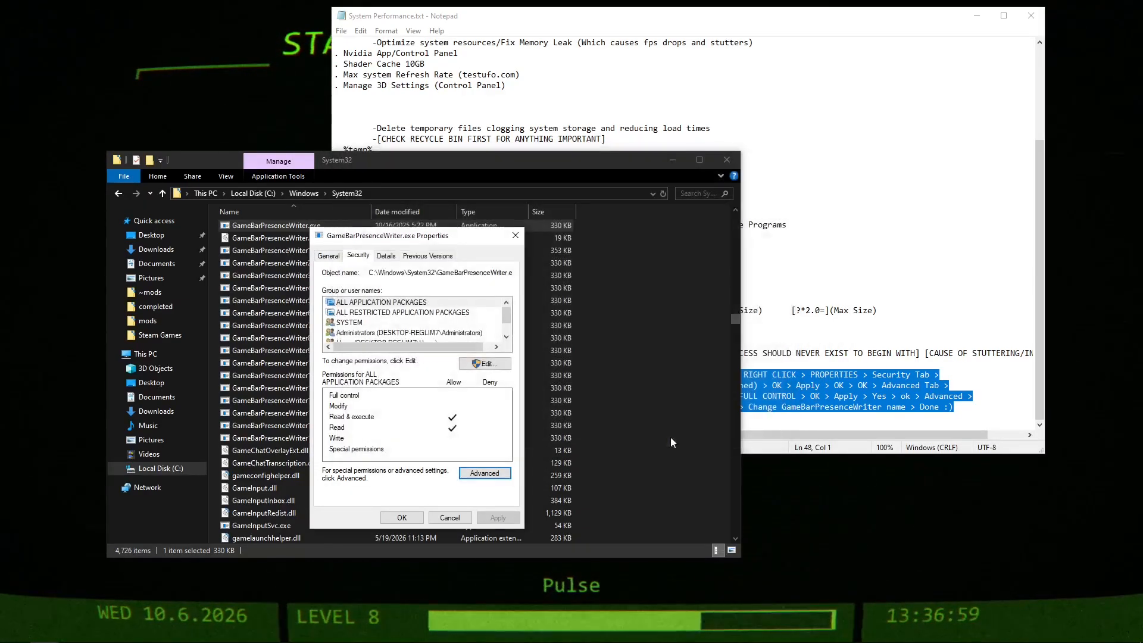
# Reopen the advanced security settings and enter NT Service\TrustedInstaller as the file's new owner.
pyautogui.click(485, 474)
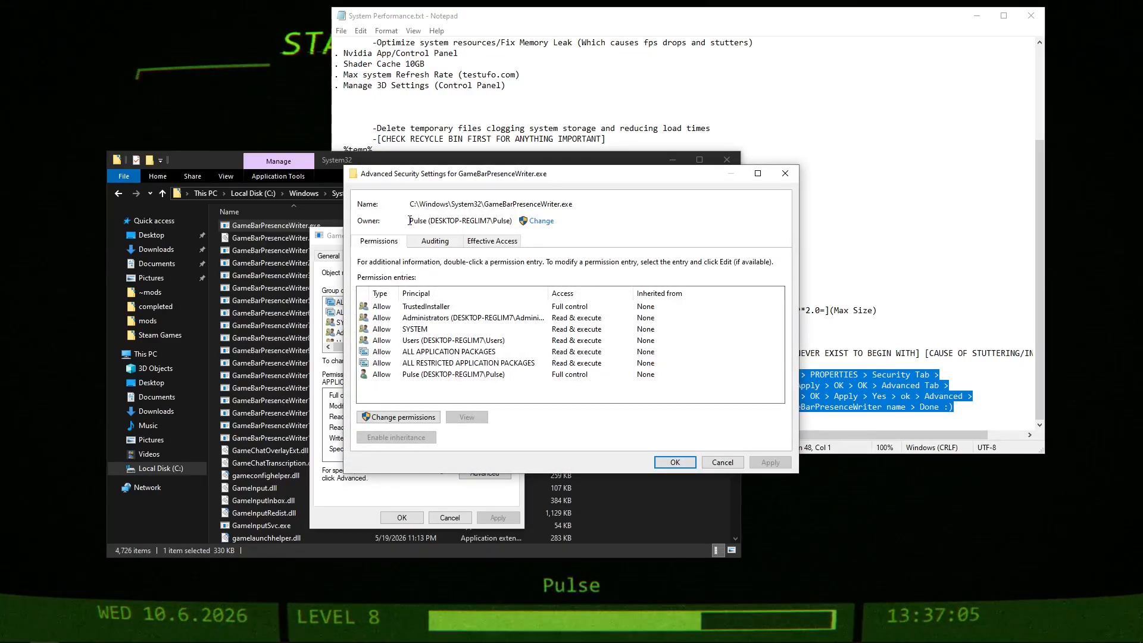
pyautogui.moveTo(409, 220); pyautogui.dragTo(510, 221)
pyautogui.click(551, 221)
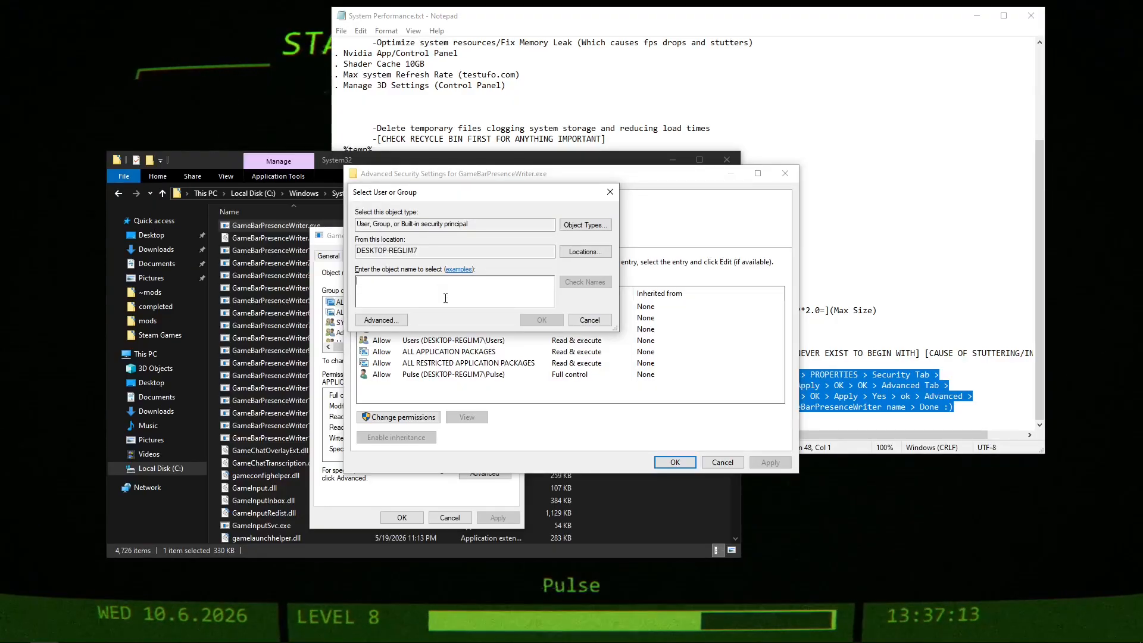
pyautogui.write('NT')
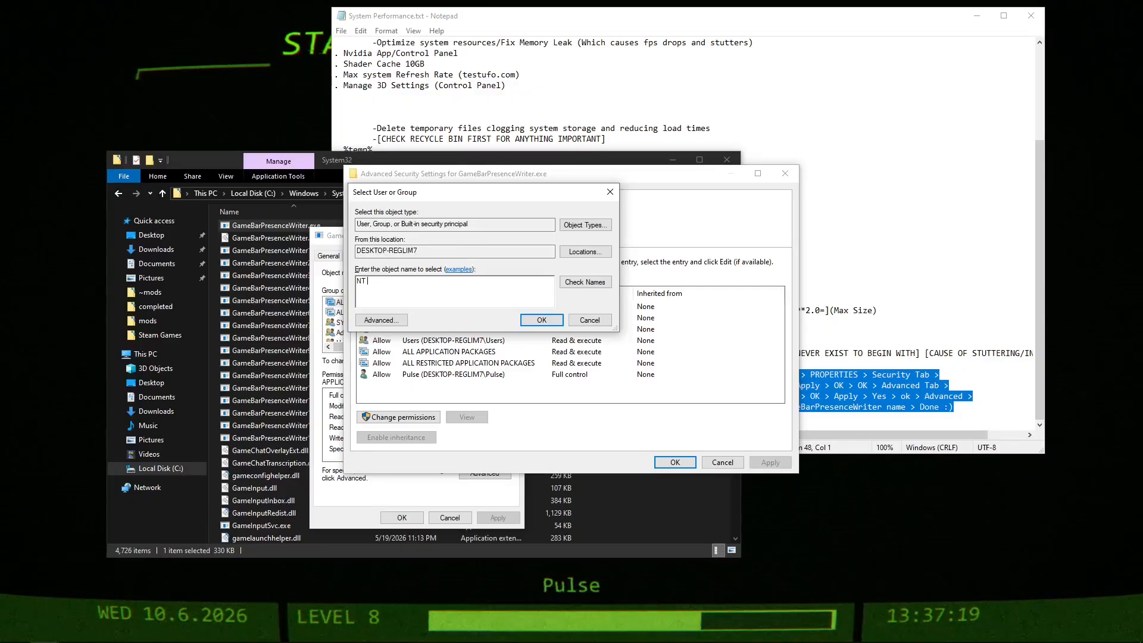
pyautogui.write(' Service\\Trusted')
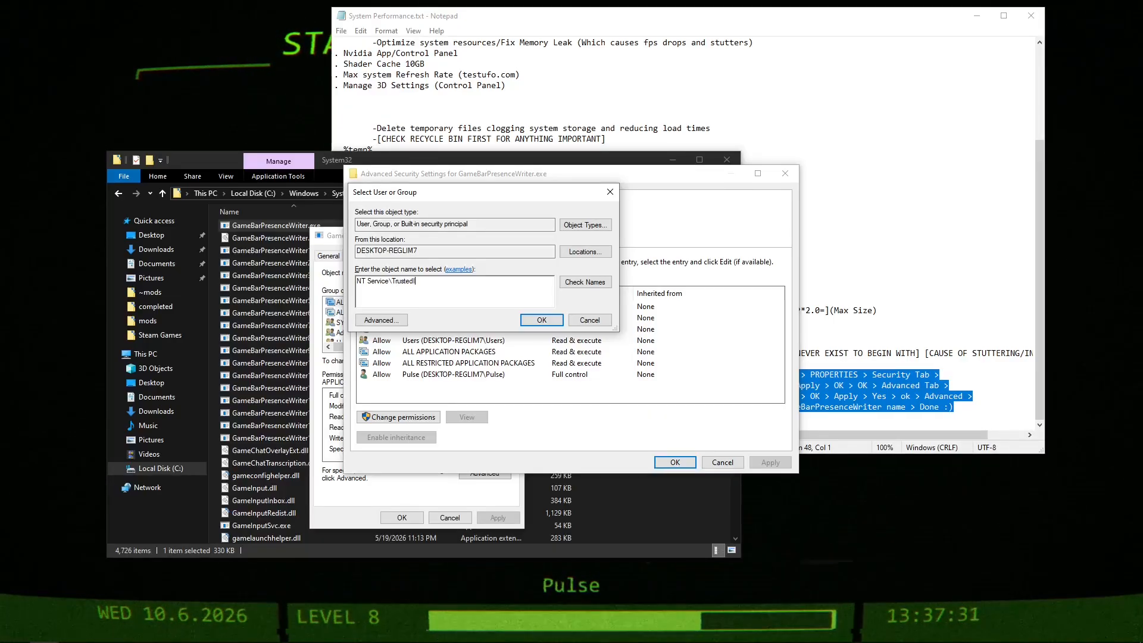
pyautogui.write('Installer')
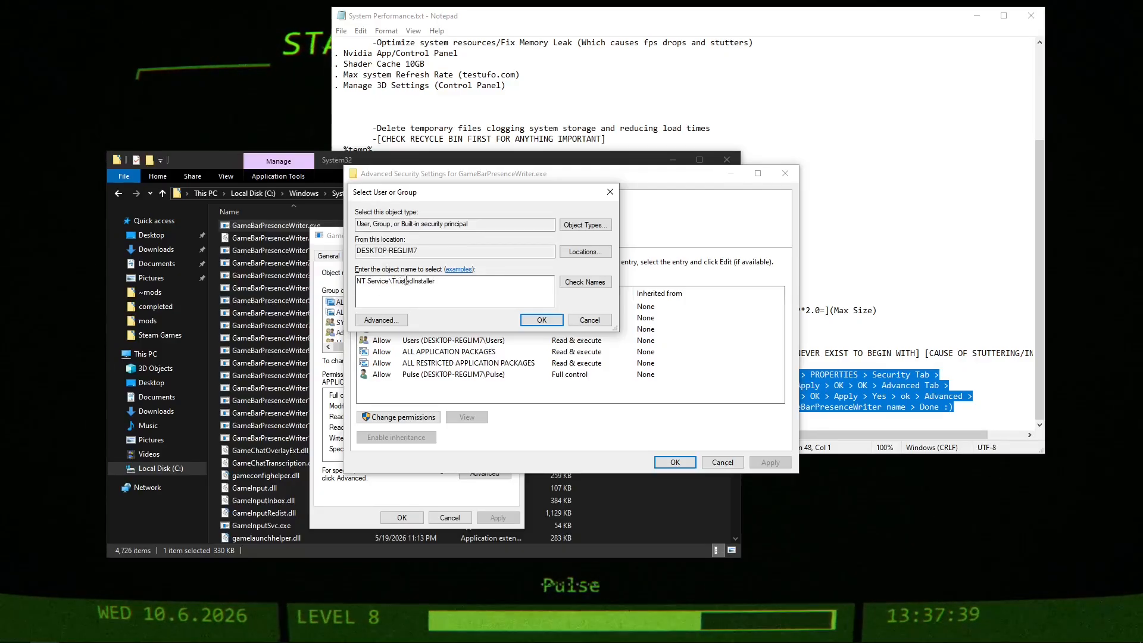
# Verify the TrustedInstaller name, apply it as the owner of GameBarPresenceWriter.exe, and close the advanced security settings.
pyautogui.click(573, 284)
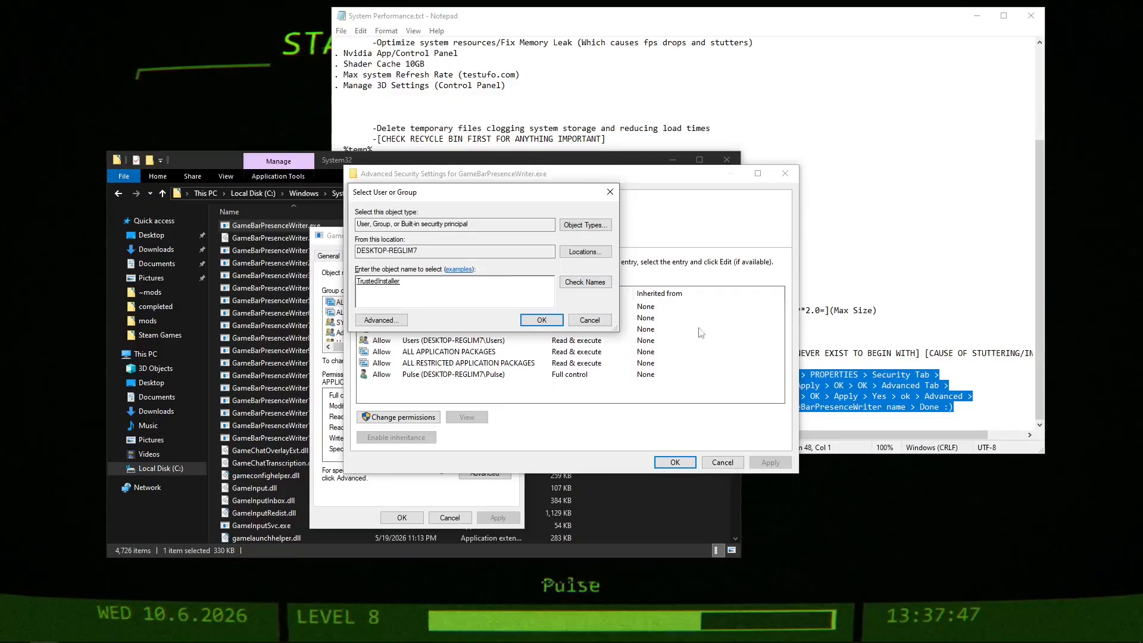
pyautogui.click(555, 322)
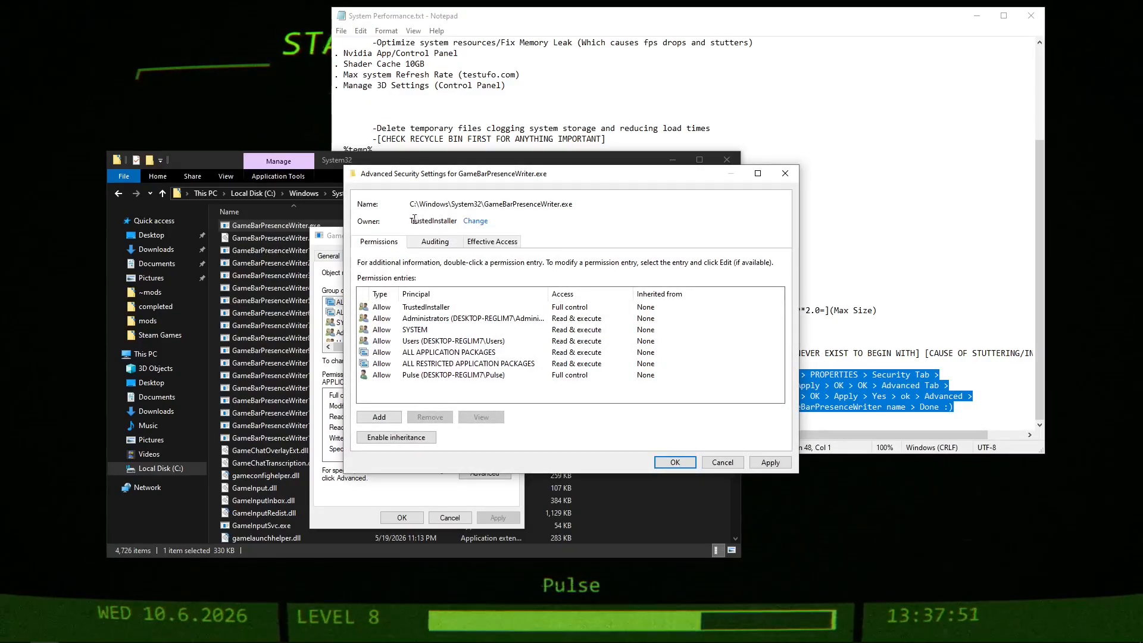
pyautogui.moveTo(411, 221); pyautogui.dragTo(457, 222)
pyautogui.click(429, 221)
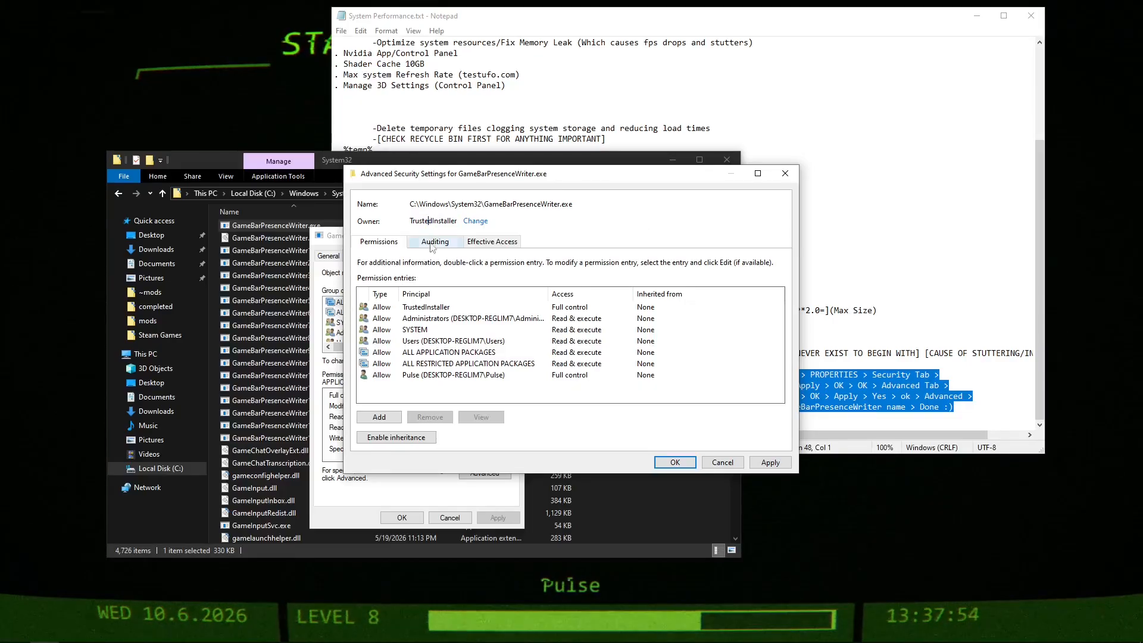
pyautogui.click(762, 460)
pyautogui.click(666, 372)
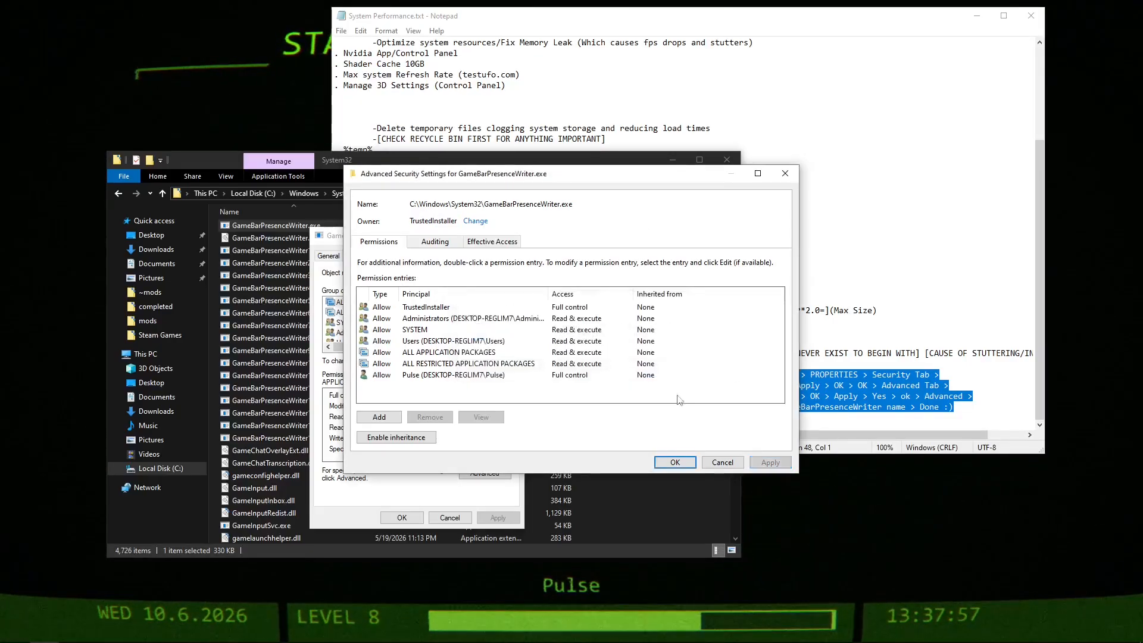
pyautogui.click(675, 462)
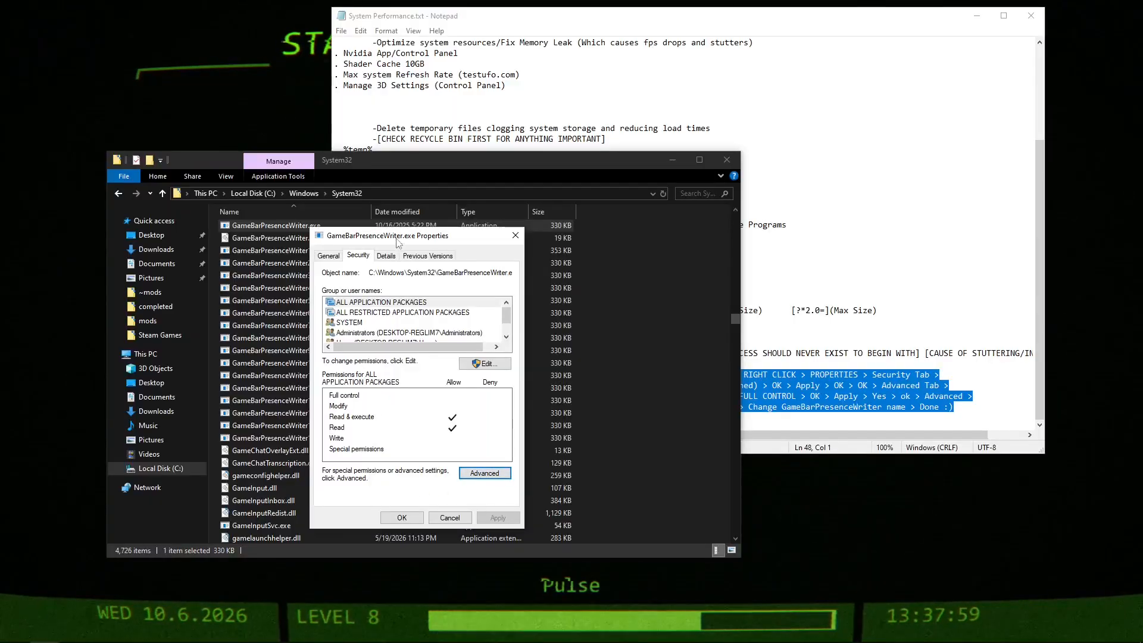
# Accept and close the file's properties, and open the name of GameBarPresenceWriter.exe in System32 for editing.
pyautogui.moveTo(396, 238); pyautogui.dragTo(402, 226)
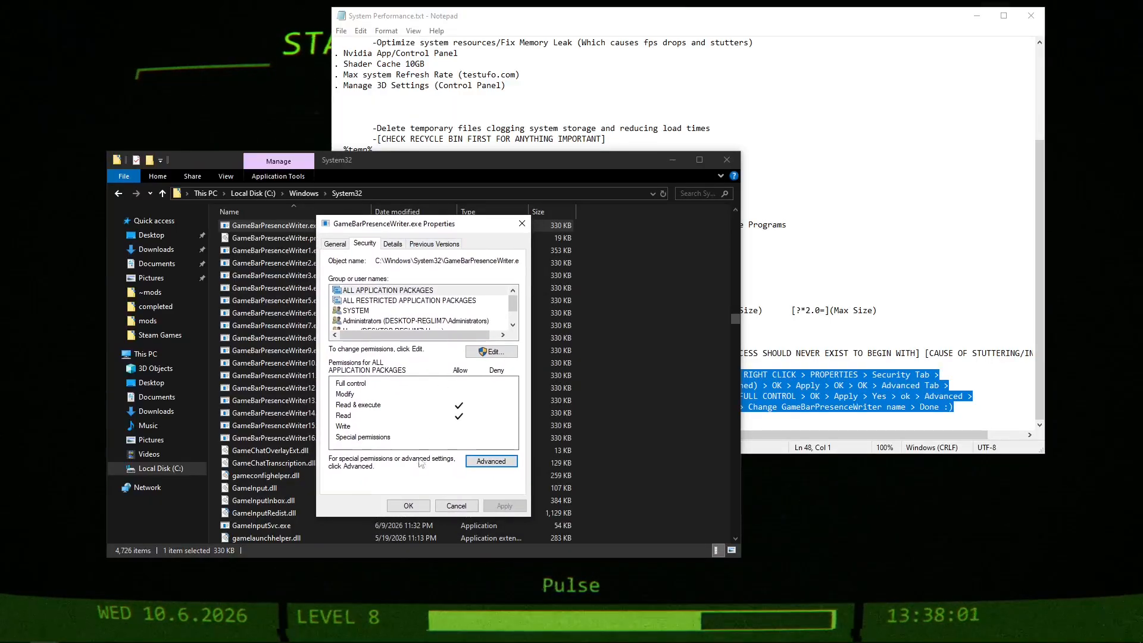
pyautogui.click(408, 506)
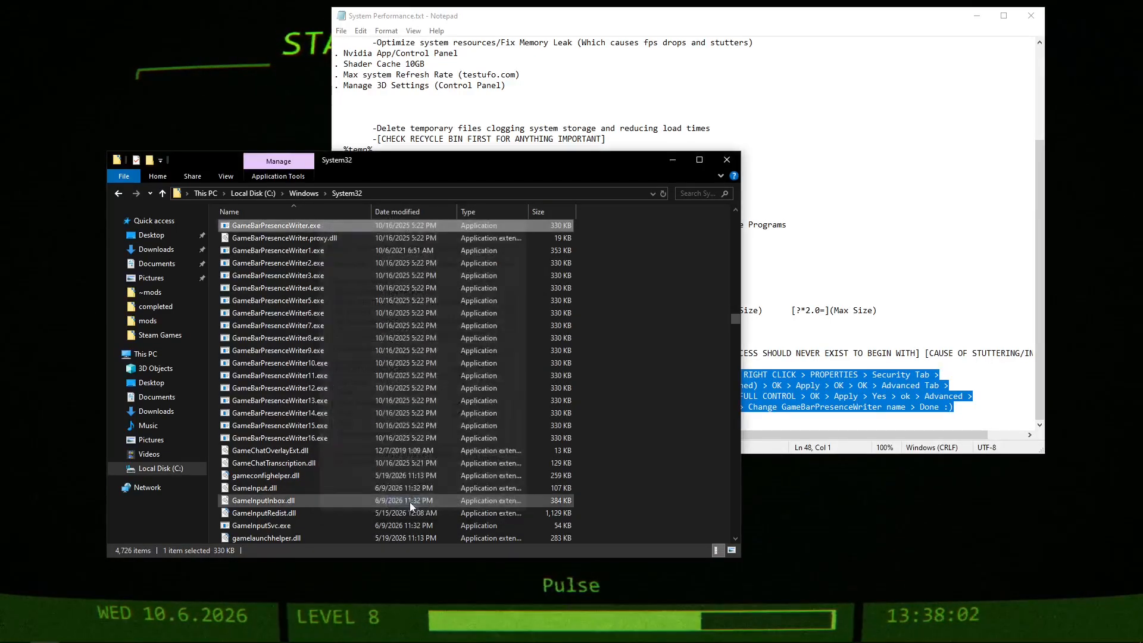
pyautogui.click(301, 227)
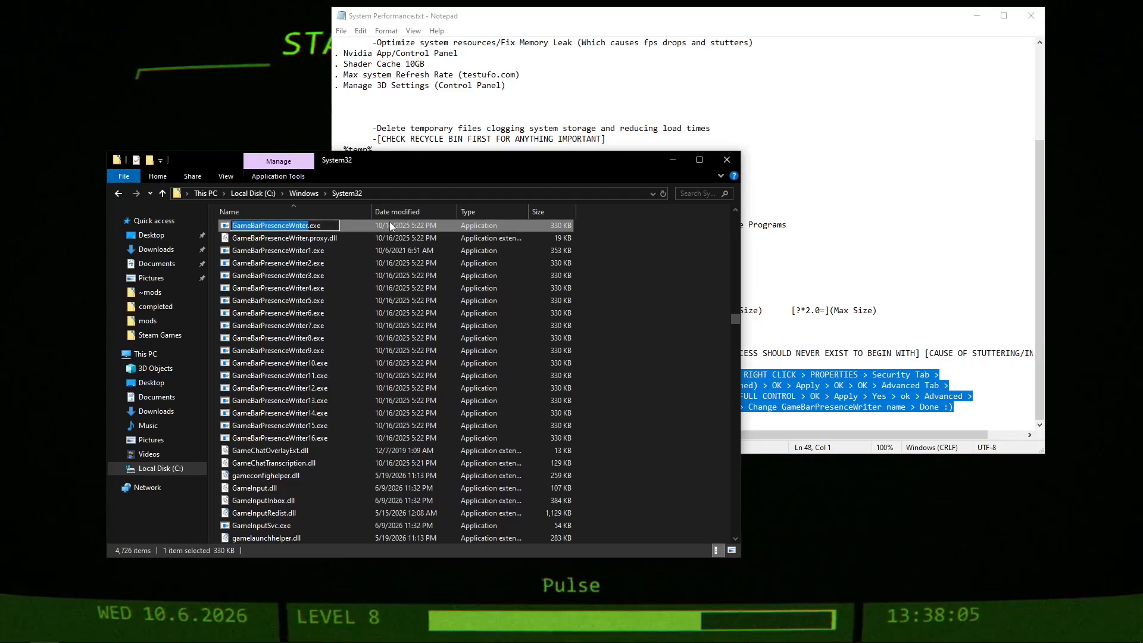
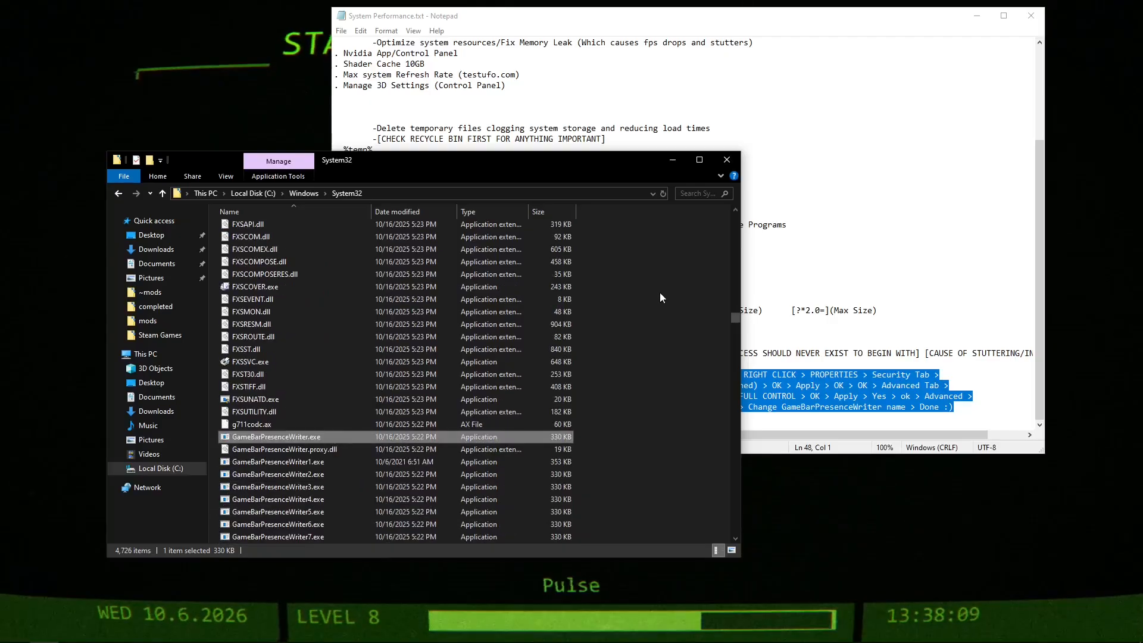
pyautogui.scroll(-5, 656, 294)
pyautogui.click(652, 295)
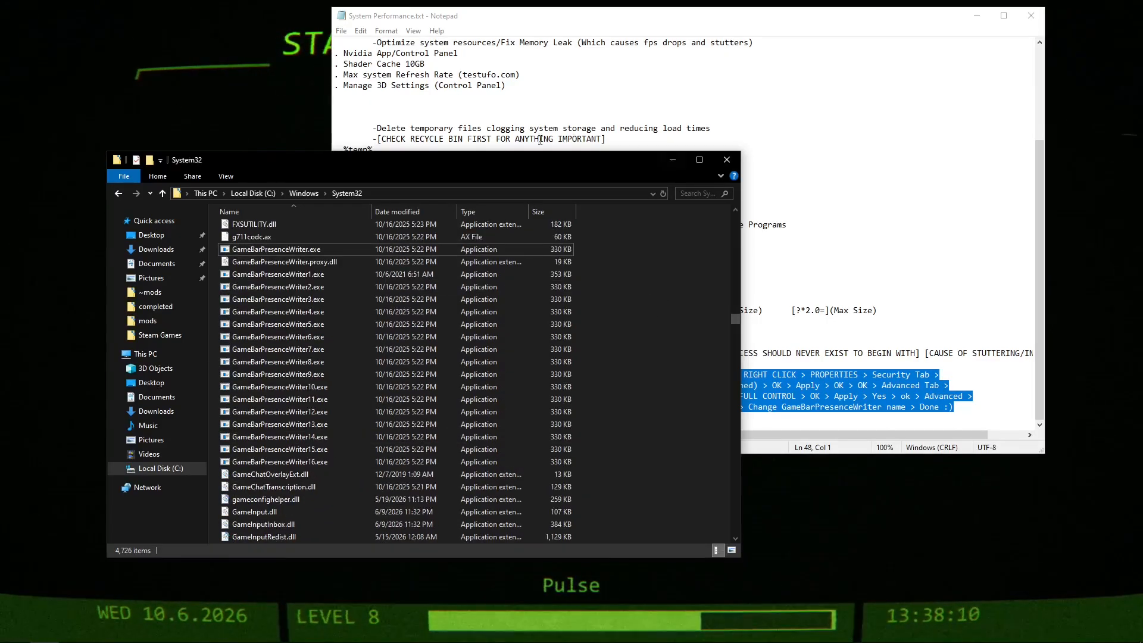
pyautogui.click(307, 251)
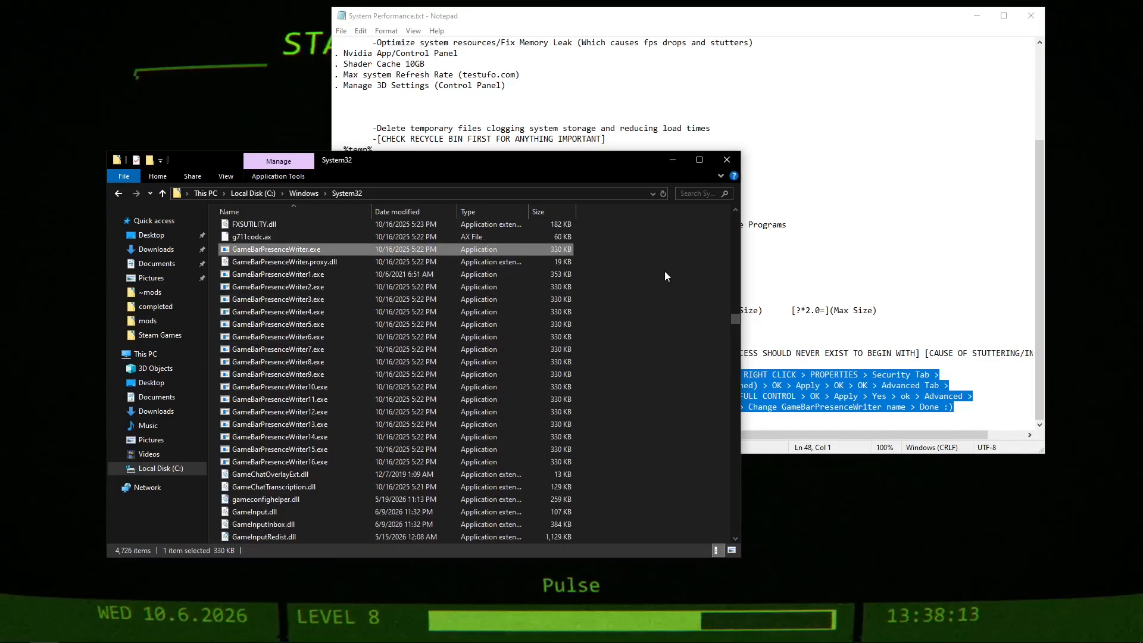
pyautogui.click(306, 250)
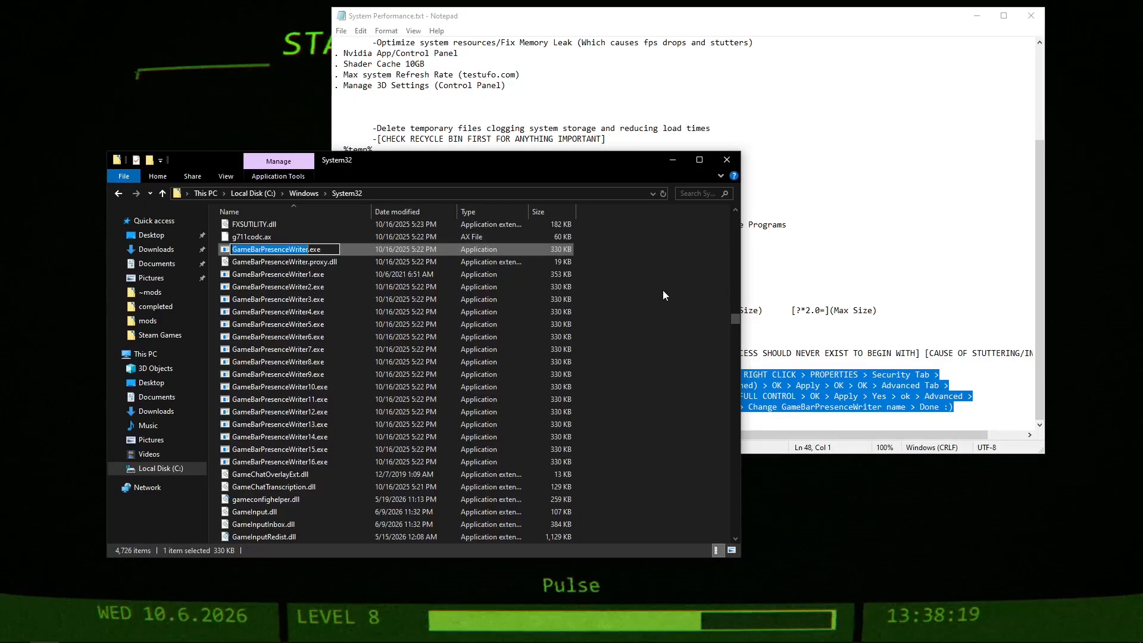
pyautogui.click(644, 282)
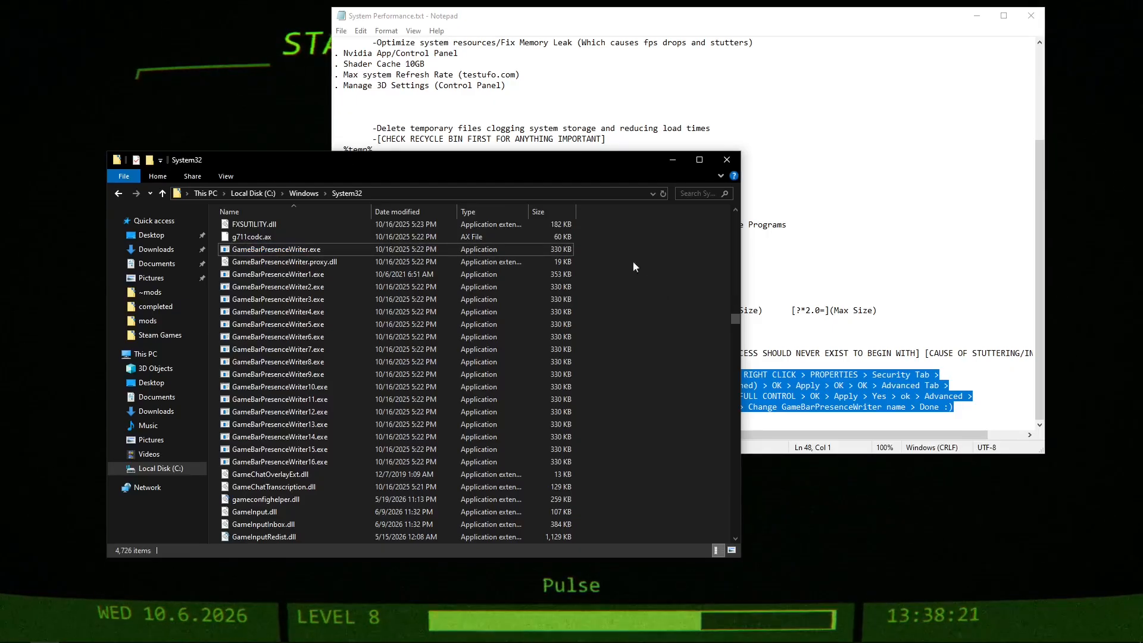
pyautogui.click(303, 253)
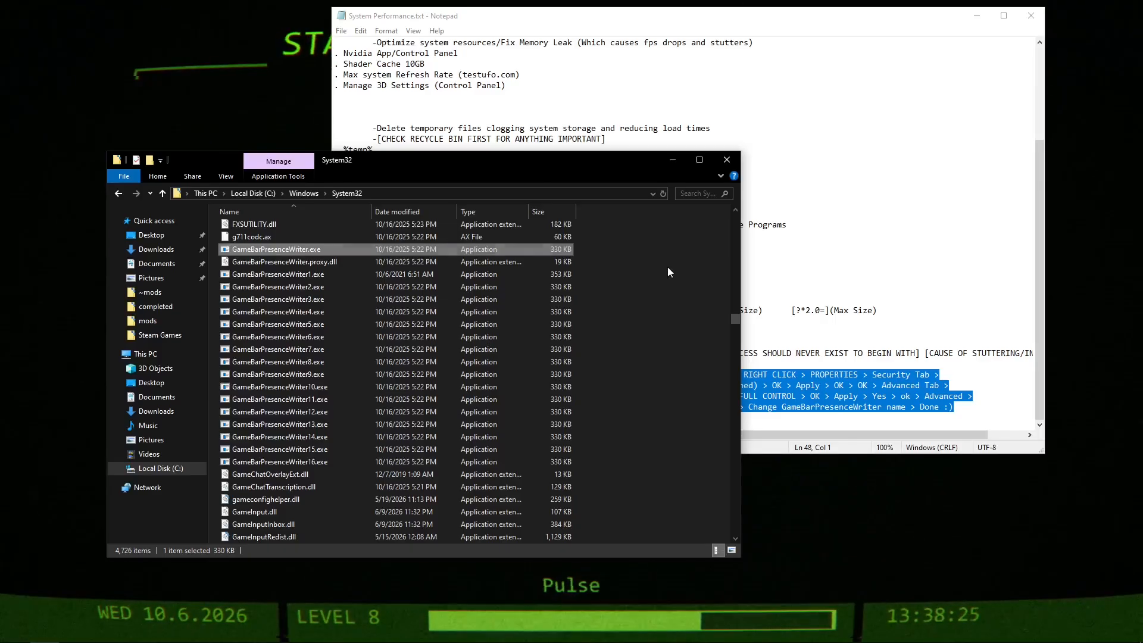
pyautogui.press('F2')
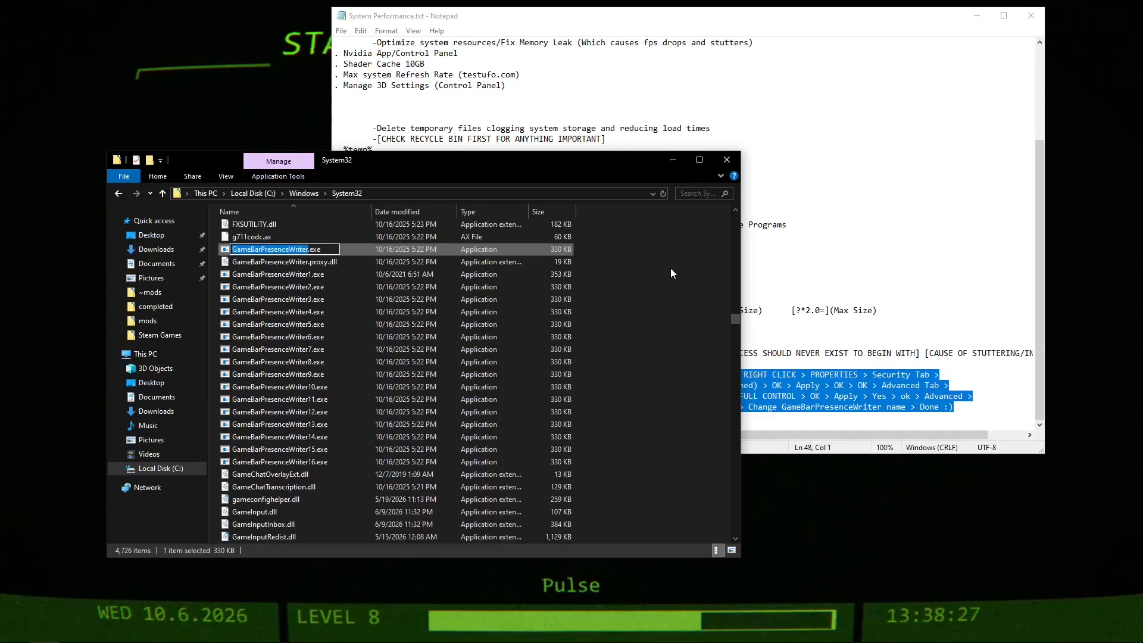
pyautogui.press('Escape')
# Rename GameBarPresenceWriter.exe in System32 to GameBarPresenceWriter17.exe and grant the administrator permission for it.
pyautogui.rightClick(317, 250)
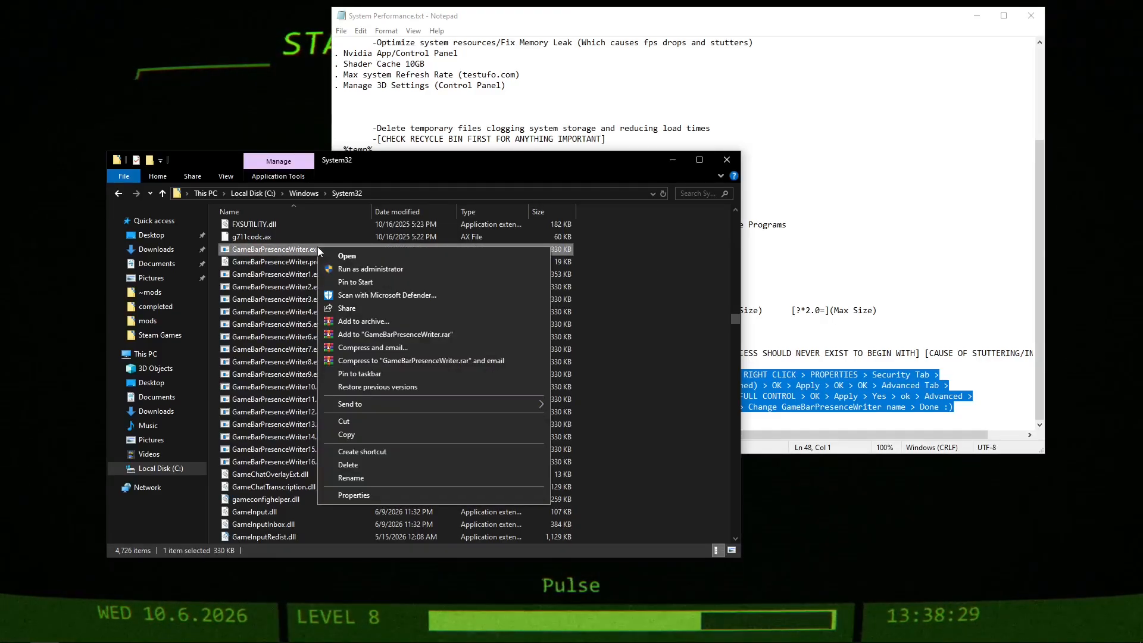
pyautogui.click(369, 478)
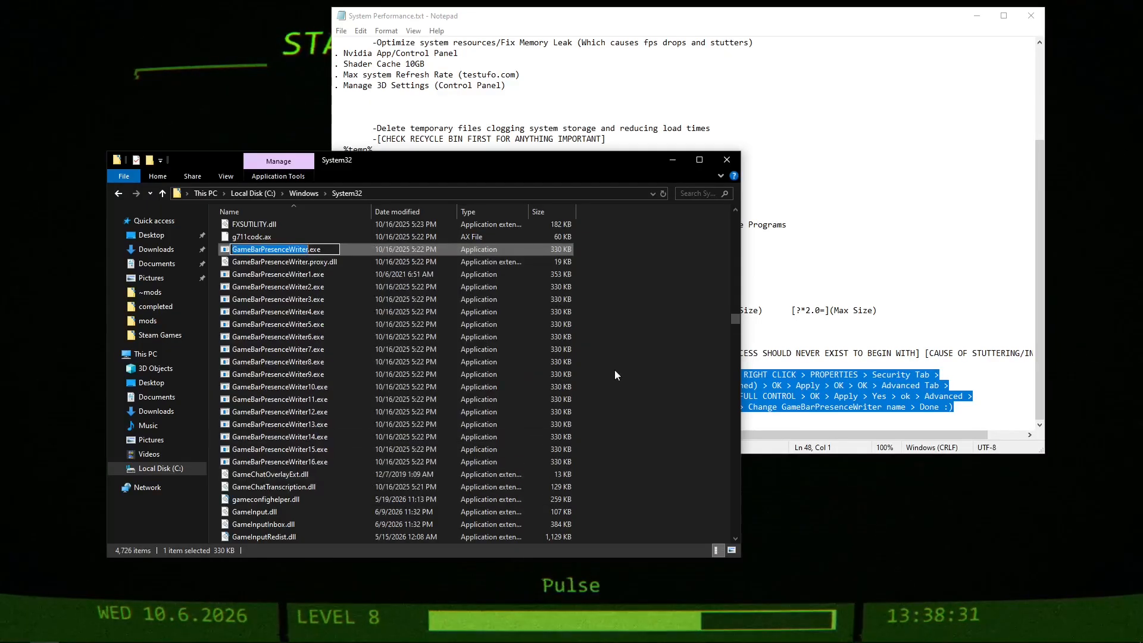
pyautogui.press('Right')
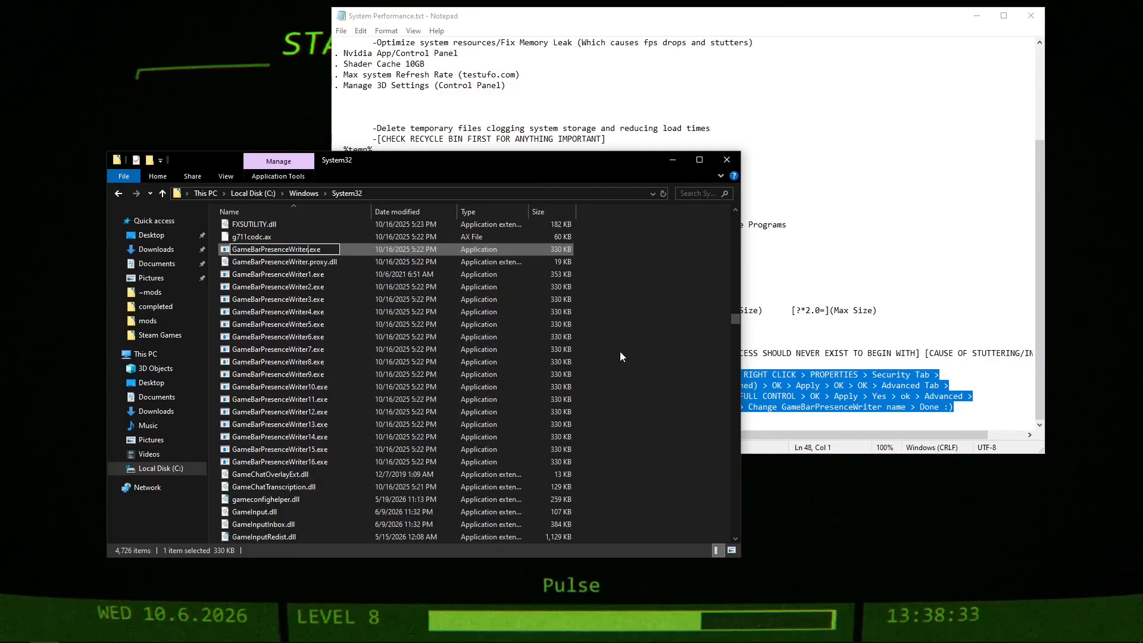
pyautogui.write('17')
pyautogui.press('Return')
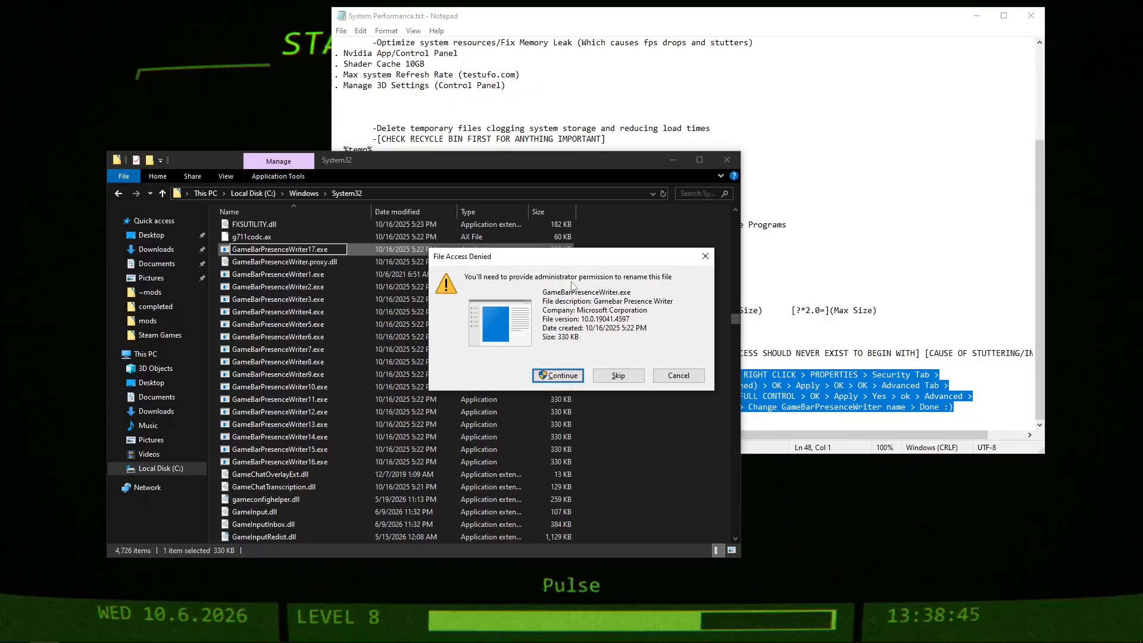
pyautogui.click(557, 375)
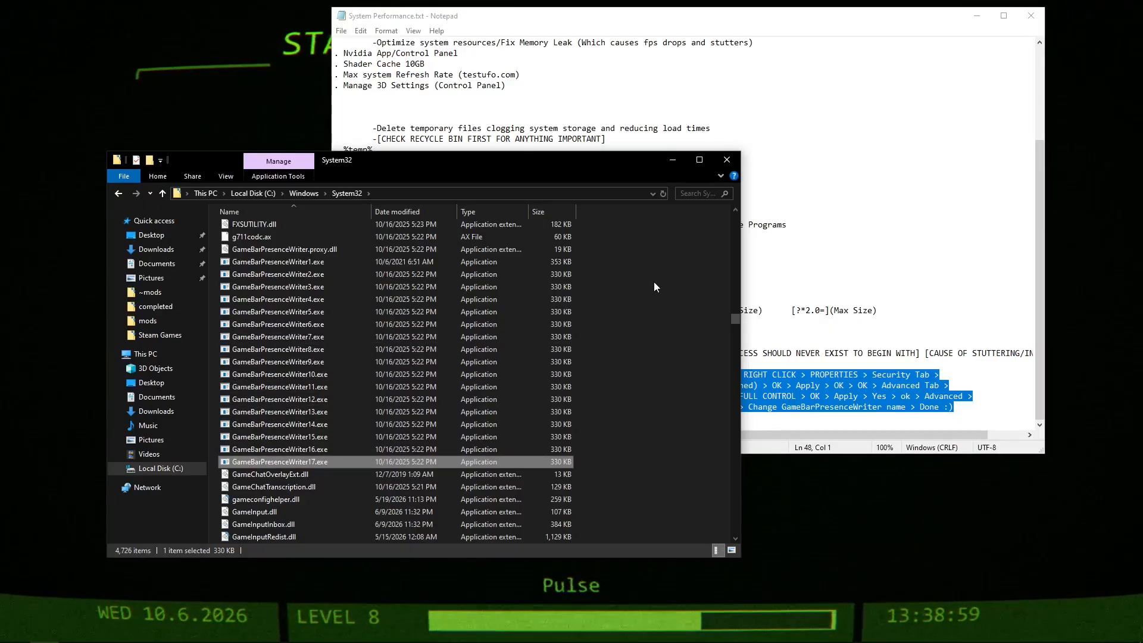
# Close the System Performance.txt notes and launch Fortnite through Epic Games.
pyautogui.click(836, 21)
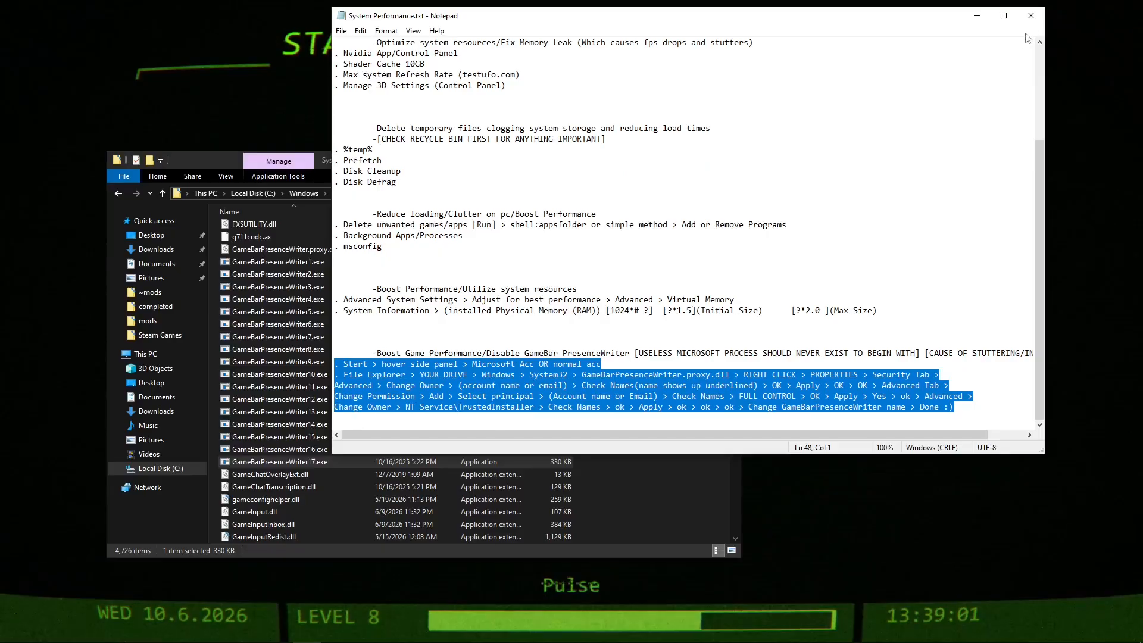
pyautogui.click(1031, 16)
pyautogui.click(1000, 530)
pyautogui.click(1023, 631)
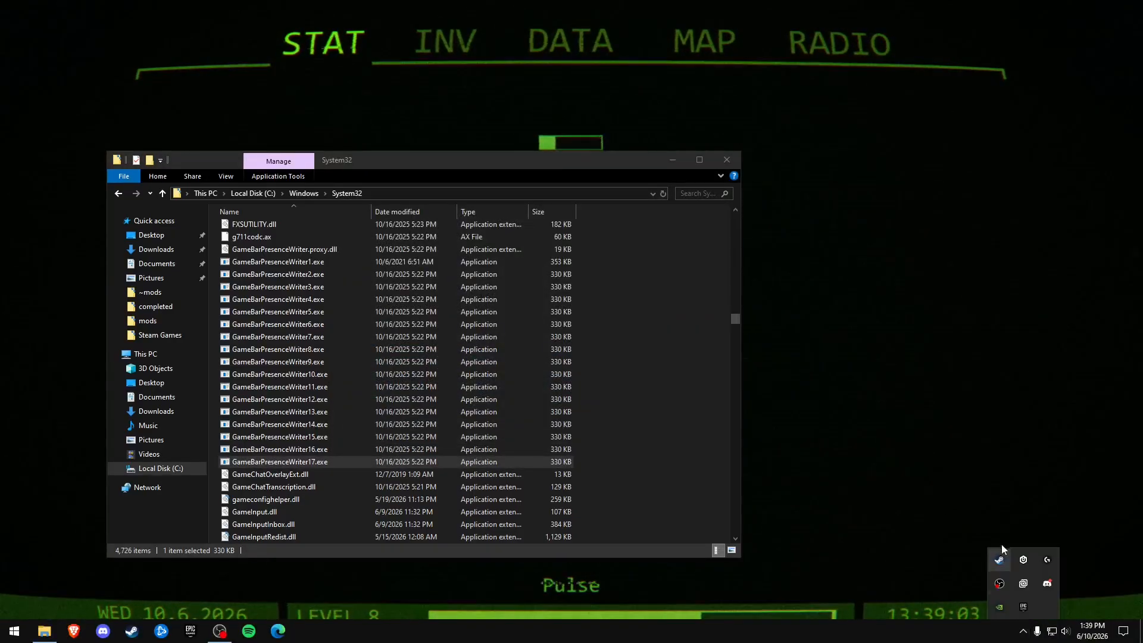
pyautogui.rightClick(1020, 610)
pyautogui.click(959, 356)
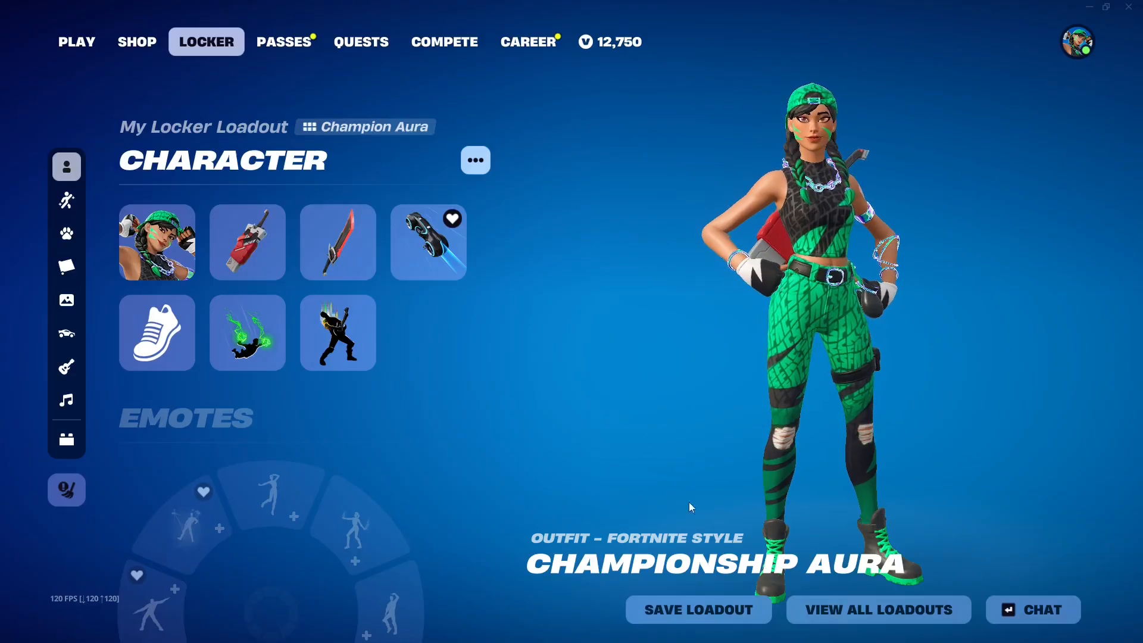
# Open Task Manager over the running game, check the background processes starting with G for GameBar Presence Writer, and close it.
pyautogui.press('super')
pyautogui.rightClick(461, 639)
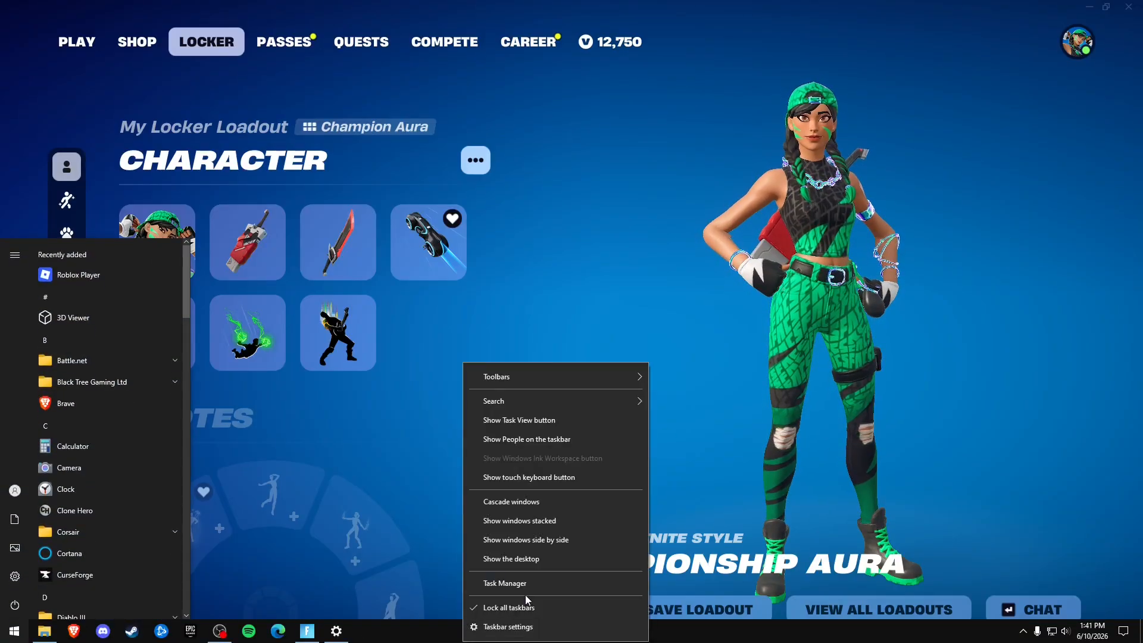
pyautogui.click(527, 583)
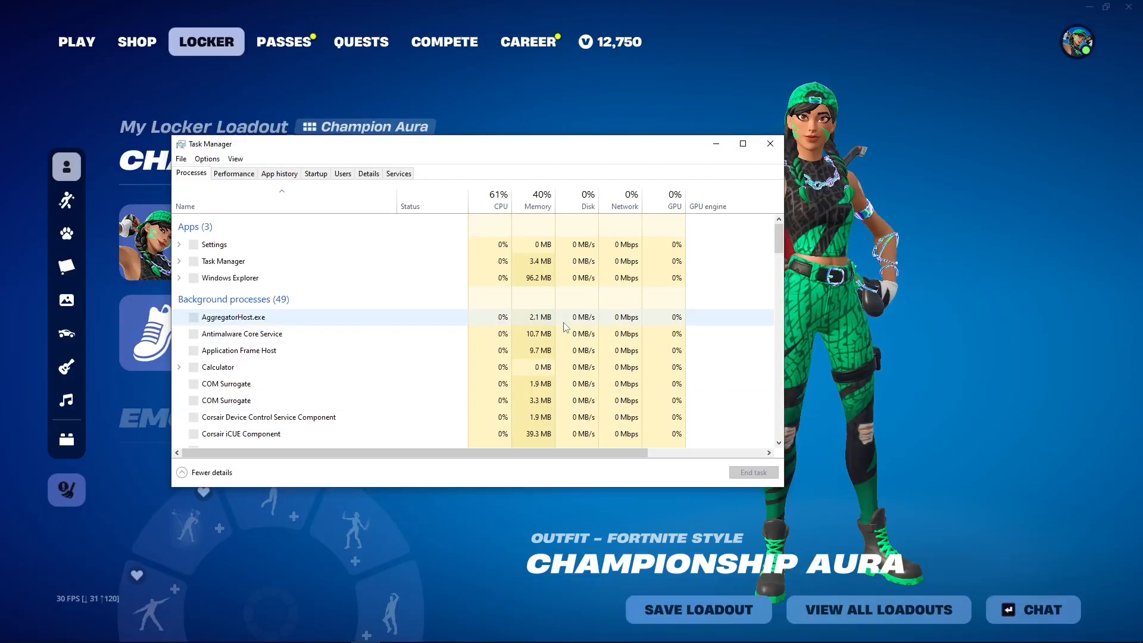
pyautogui.click(369, 393)
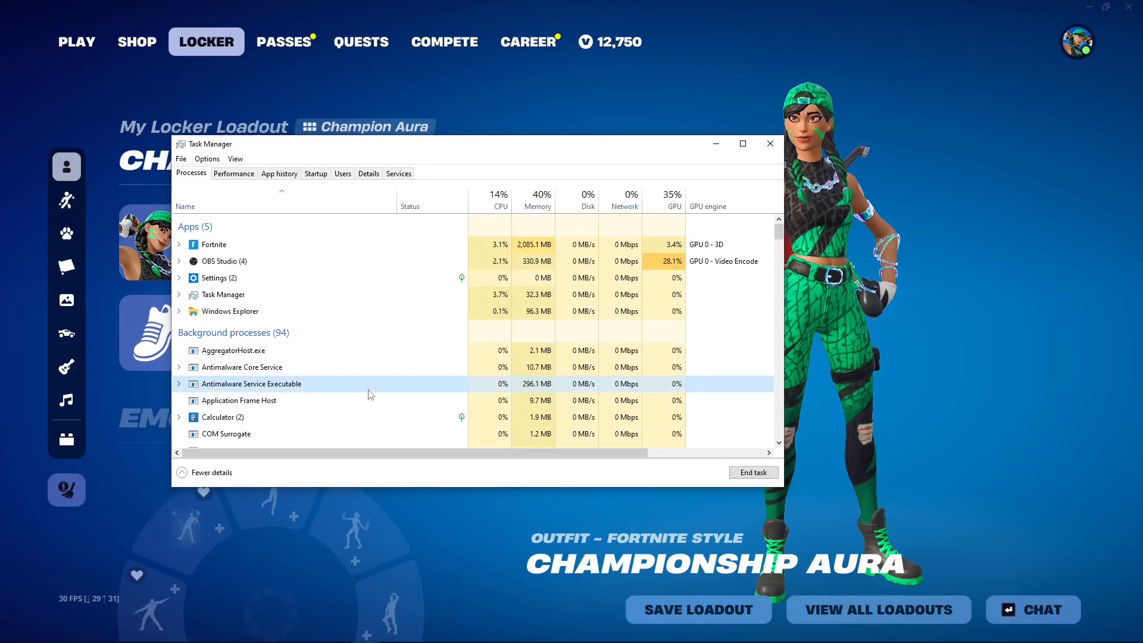
pyautogui.press('g')
pyautogui.scroll(-1, 444, 310)
pyautogui.scroll(-1, 444, 310)
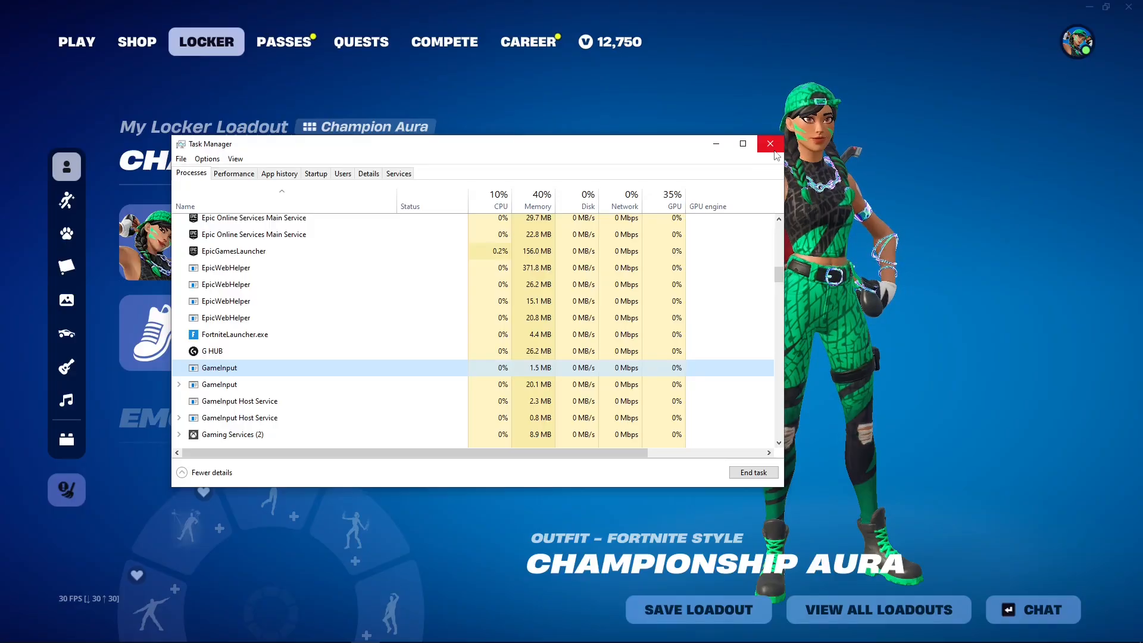
pyautogui.click(772, 149)
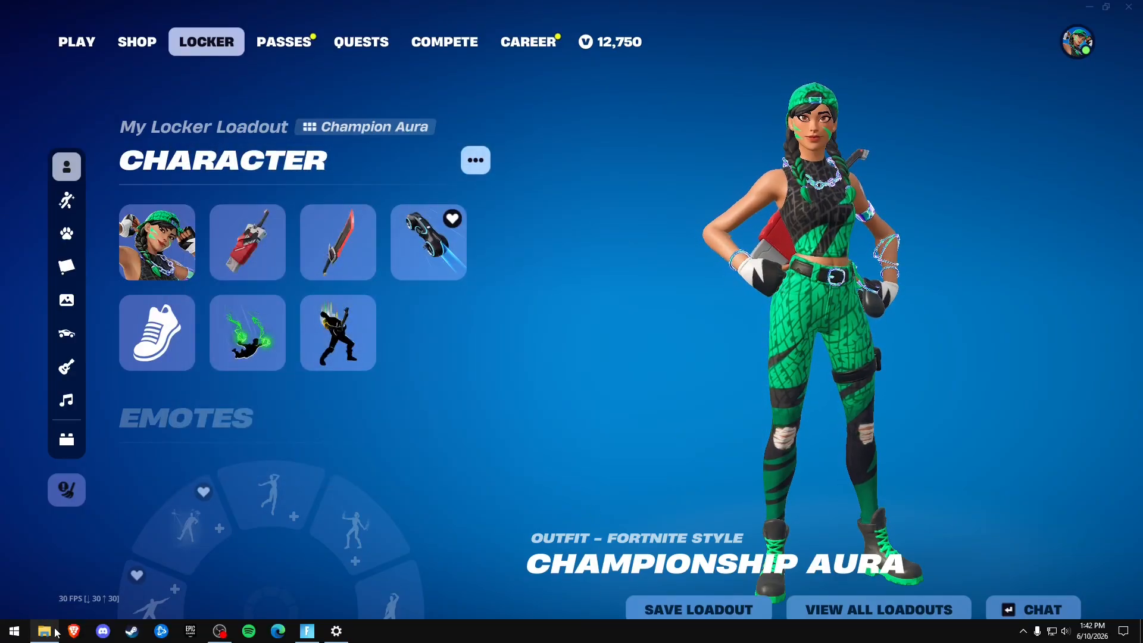
# Close the System32 folder window and quit Fortnite.
pyautogui.moveTo(54, 631)
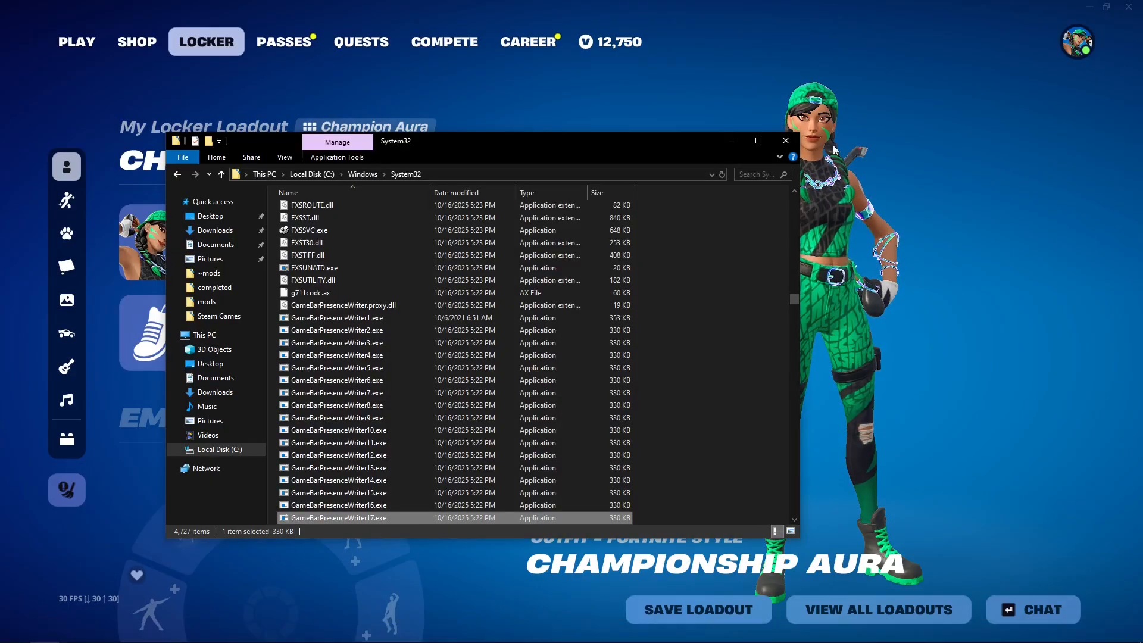
pyautogui.click(785, 141)
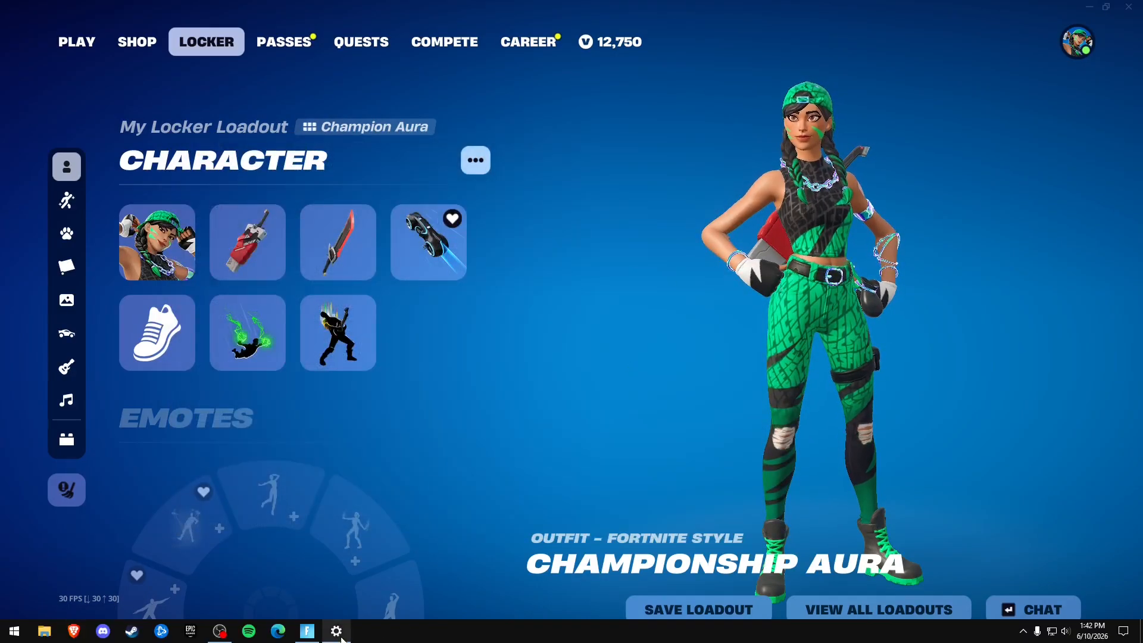
pyautogui.moveTo(351, 637)
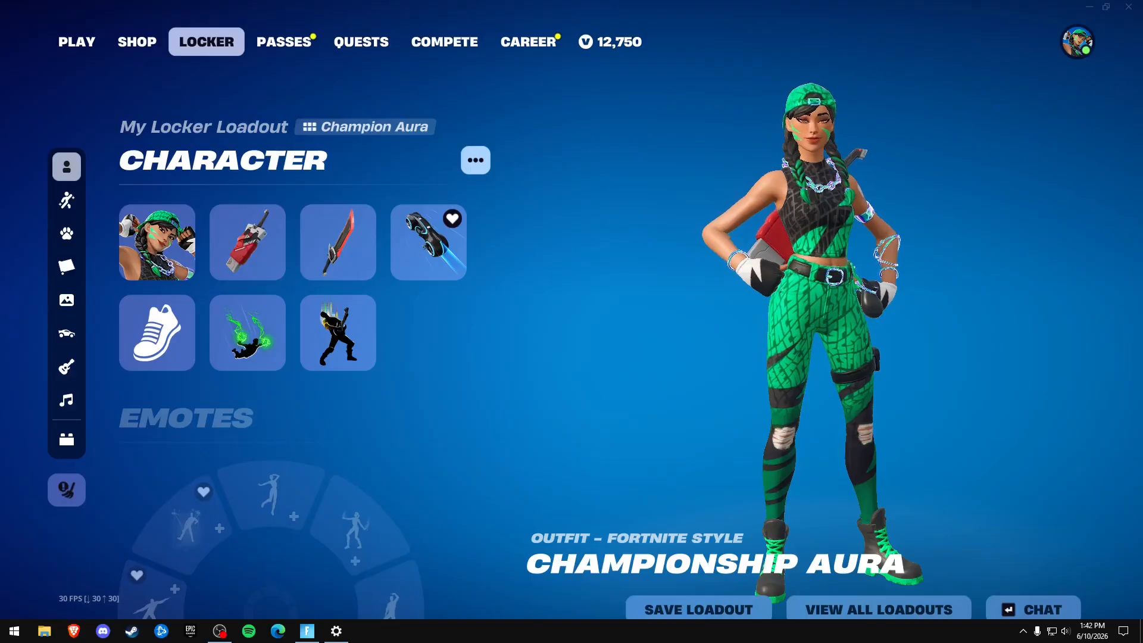
pyautogui.click(1127, 15)
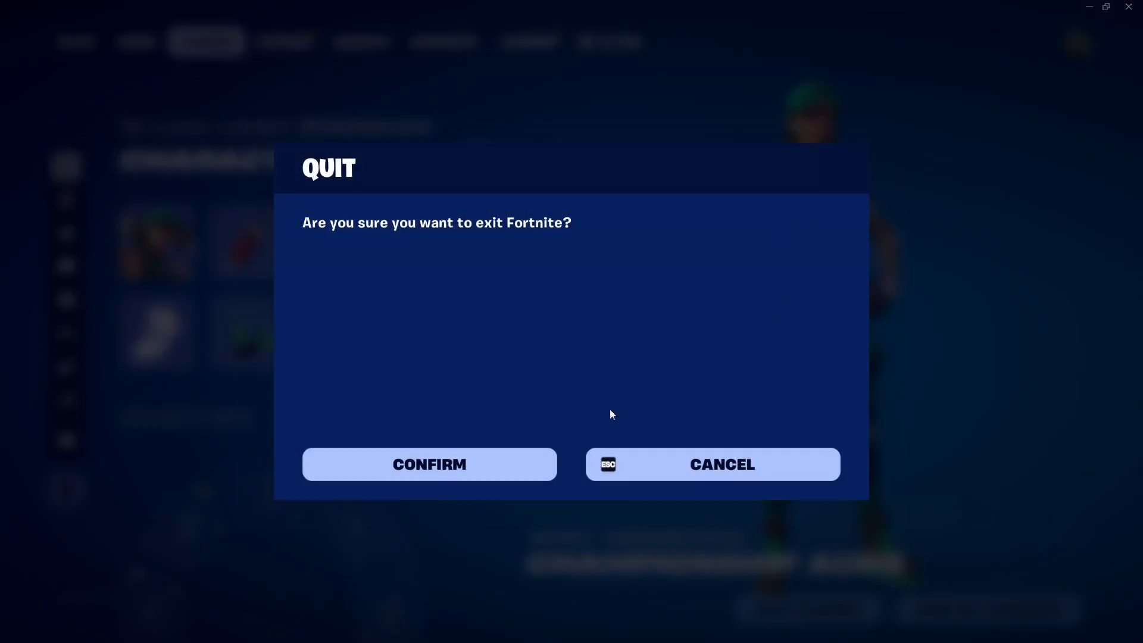
pyautogui.press('Escape')
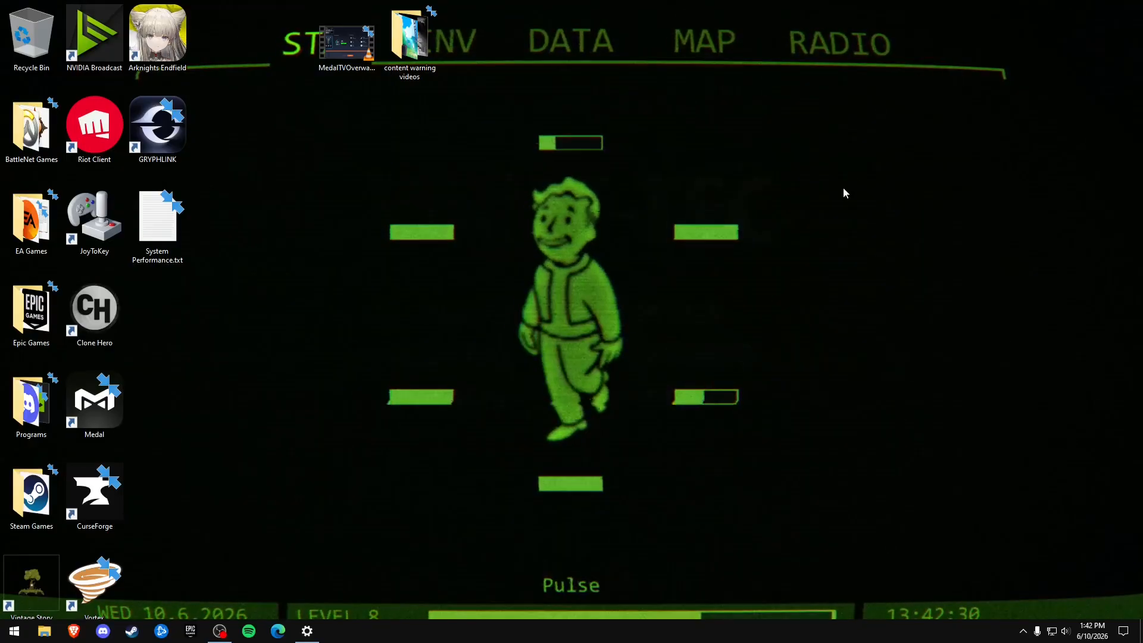
# Hide all icons on the desktop.
pyautogui.rightClick(822, 194)
pyautogui.moveTo(836, 204)
pyautogui.click(1004, 276)
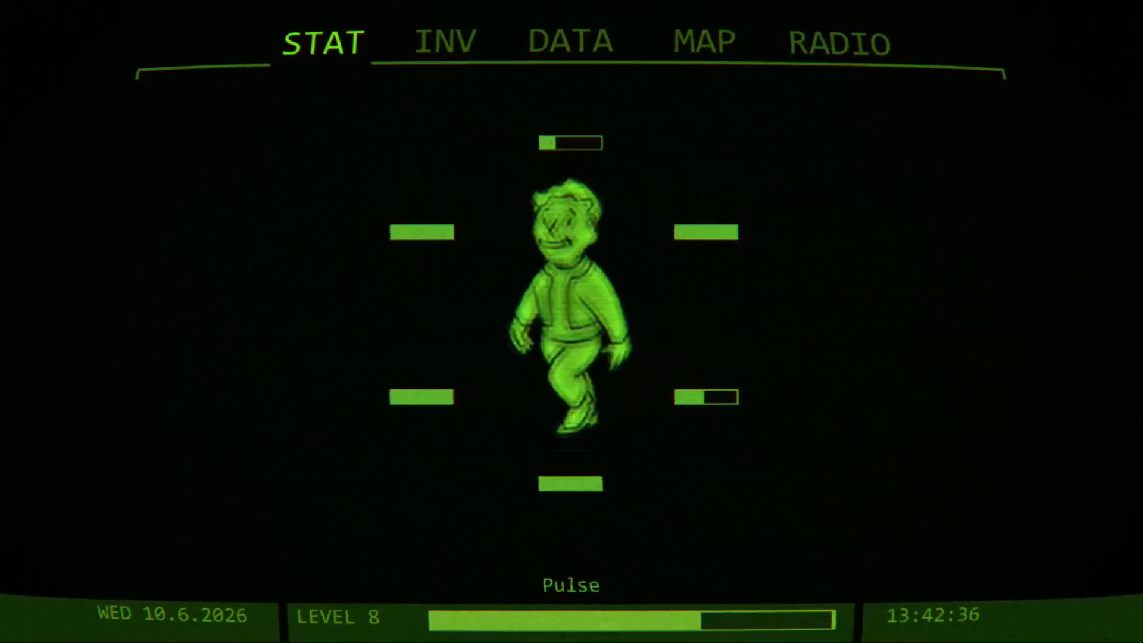
# Open NVIDIA Control Panel, review the global Manage 3D Settings from Low Latency Mode to Texture filtering, and close it.
pyautogui.click(1023, 631)
pyautogui.rightClick(999, 608)
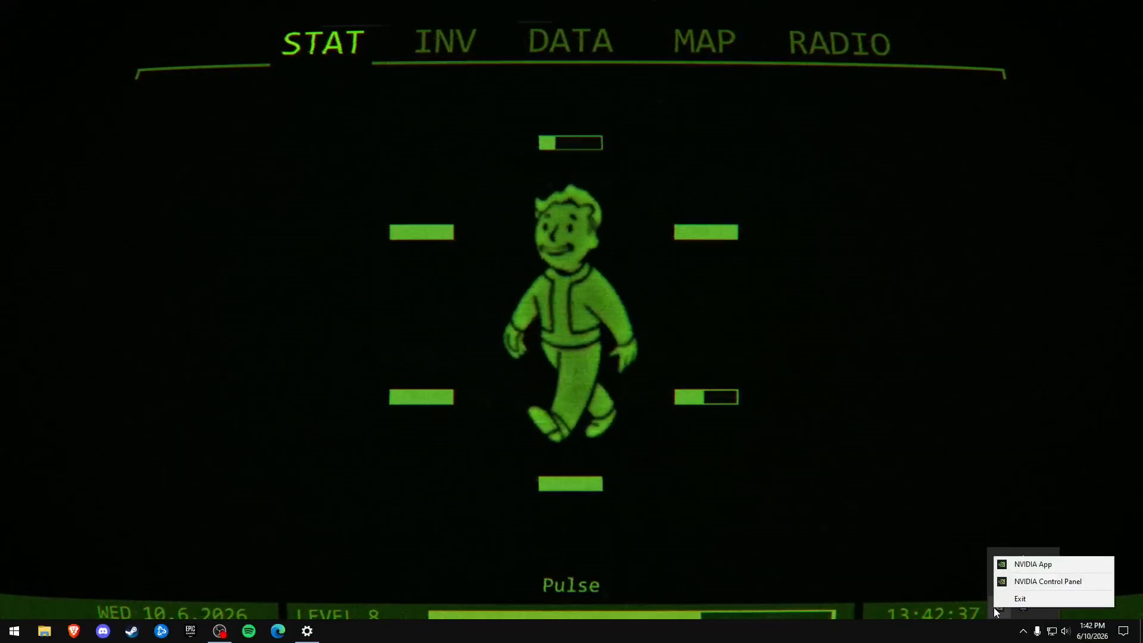
pyautogui.click(1035, 586)
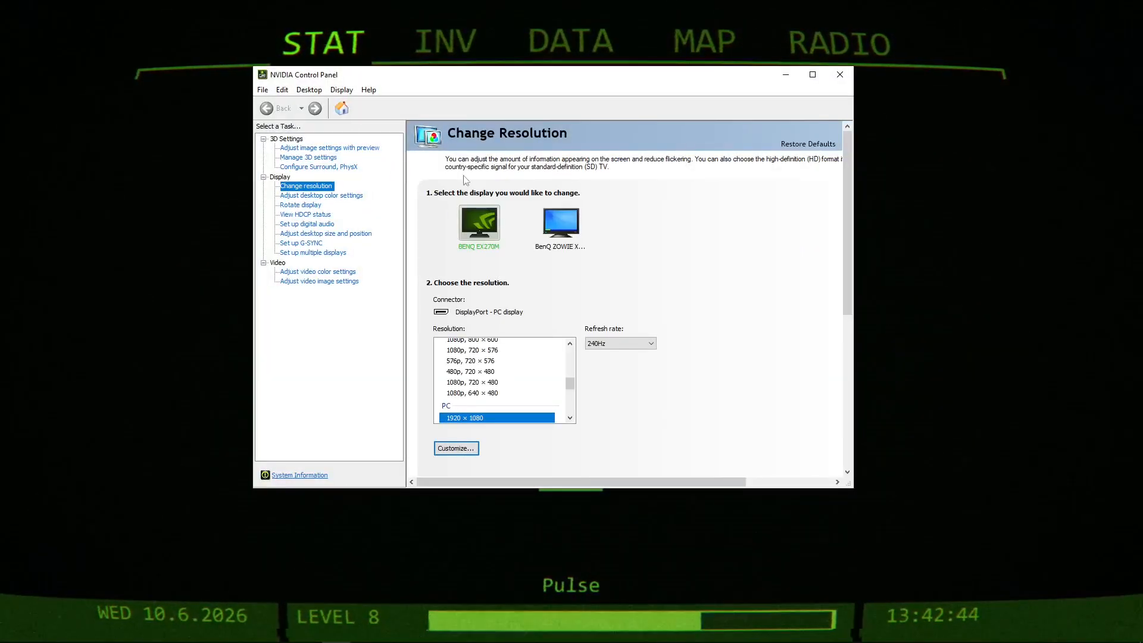
pyautogui.click(310, 158)
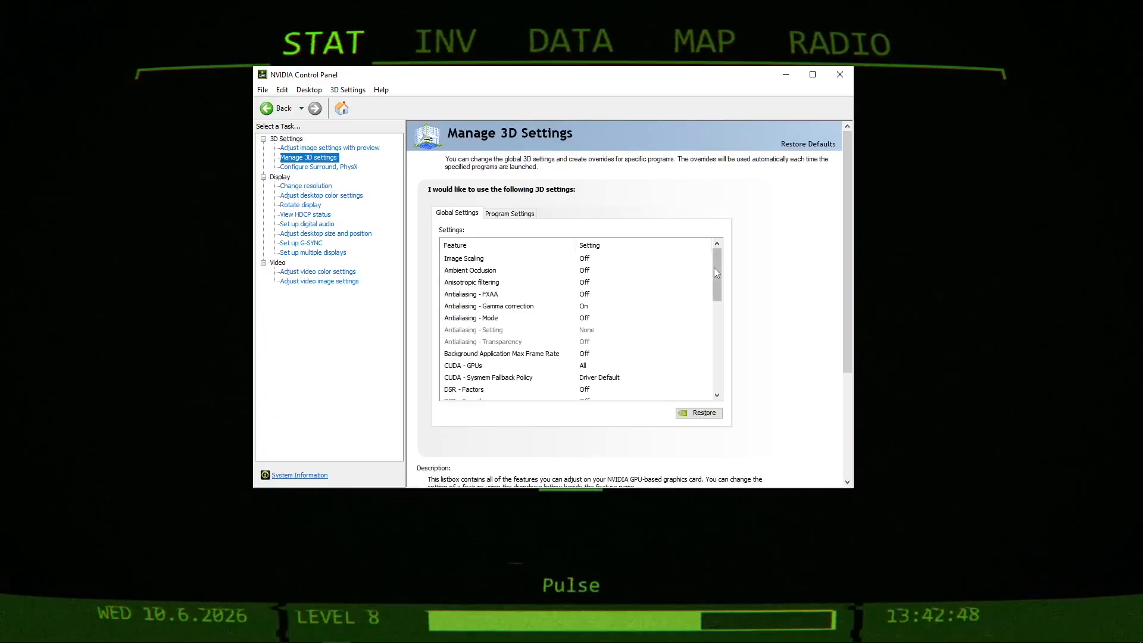
pyautogui.scroll(-1, 718, 291)
pyautogui.moveTo(719, 291); pyautogui.dragTo(718, 341)
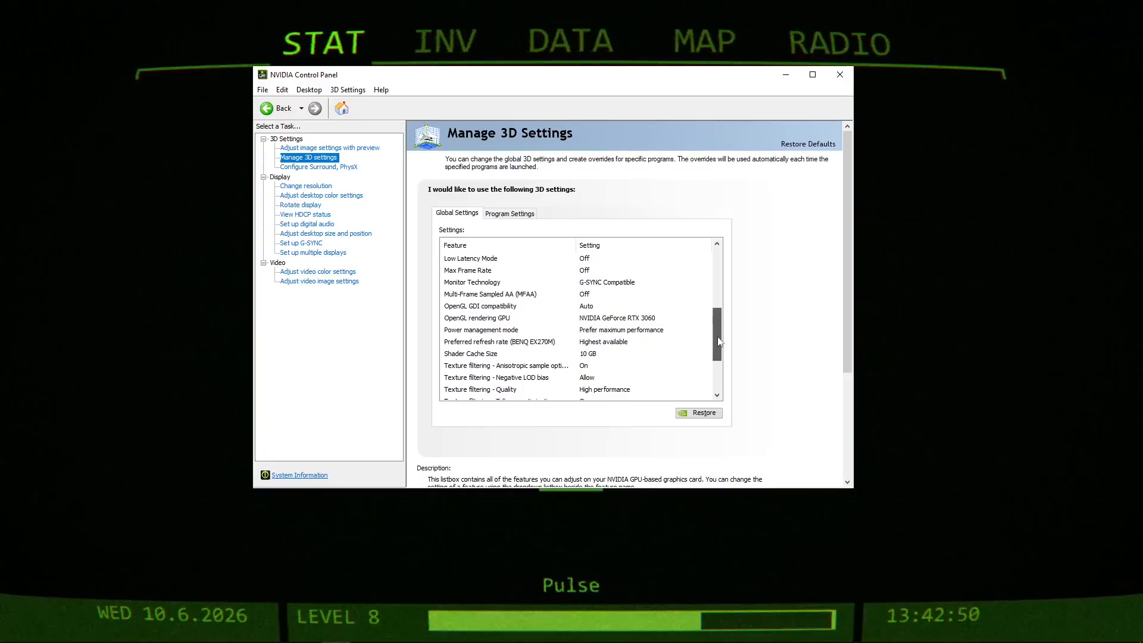
pyautogui.click(619, 308)
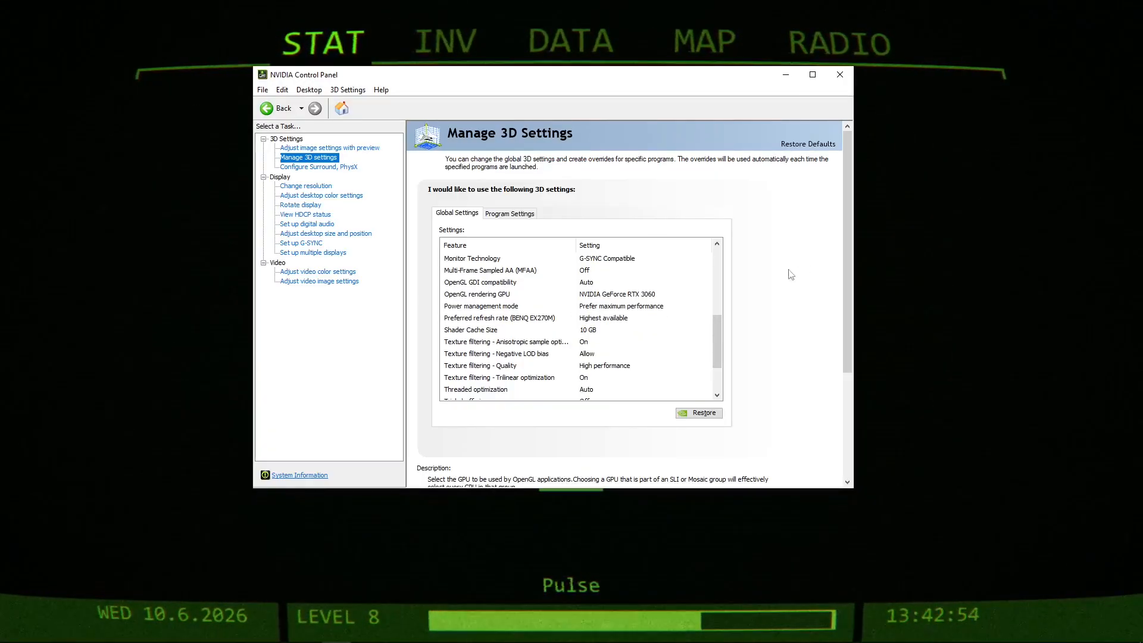
pyautogui.click(845, 81)
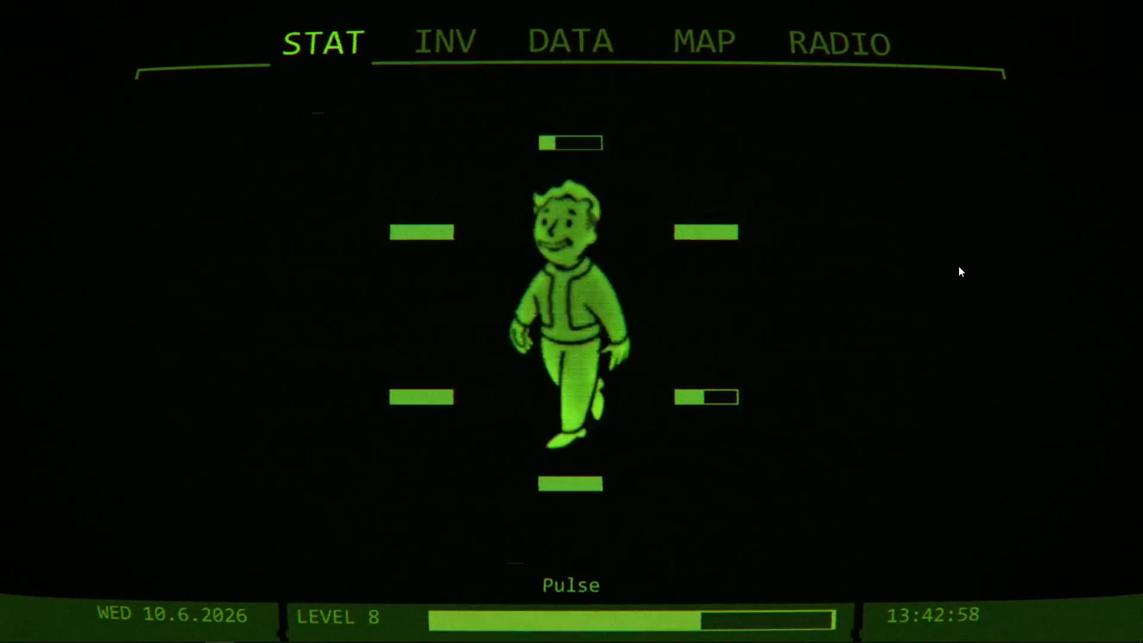
# Close the Power & sleep settings window, reopen Windows Settings, and open the System display page.
pyautogui.click(308, 634)
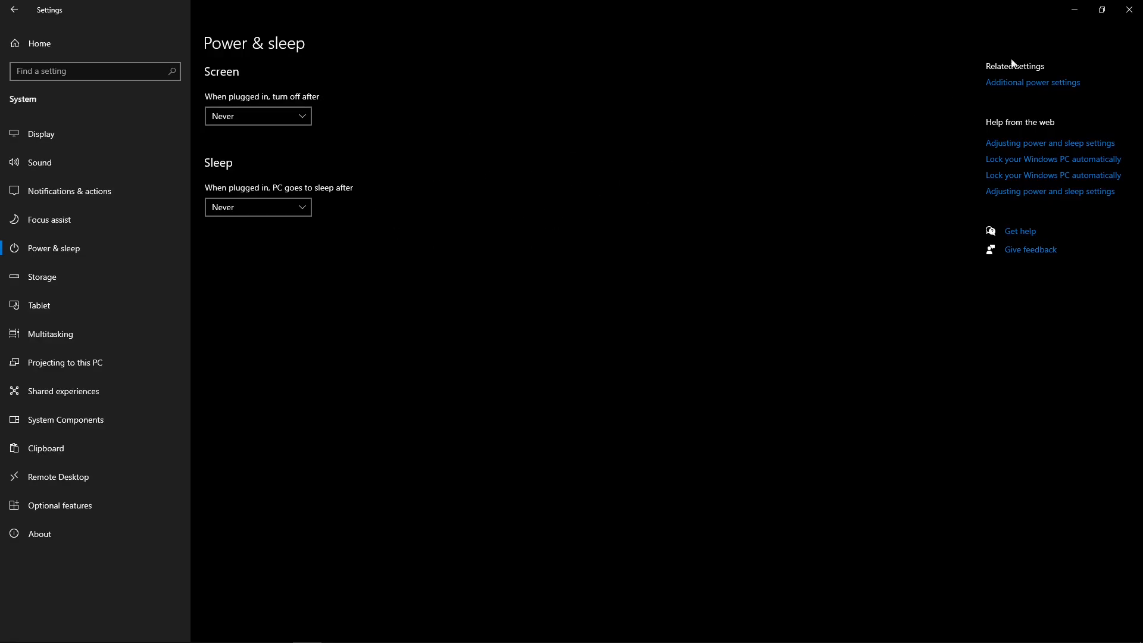
pyautogui.click(1129, 9)
pyautogui.click(15, 631)
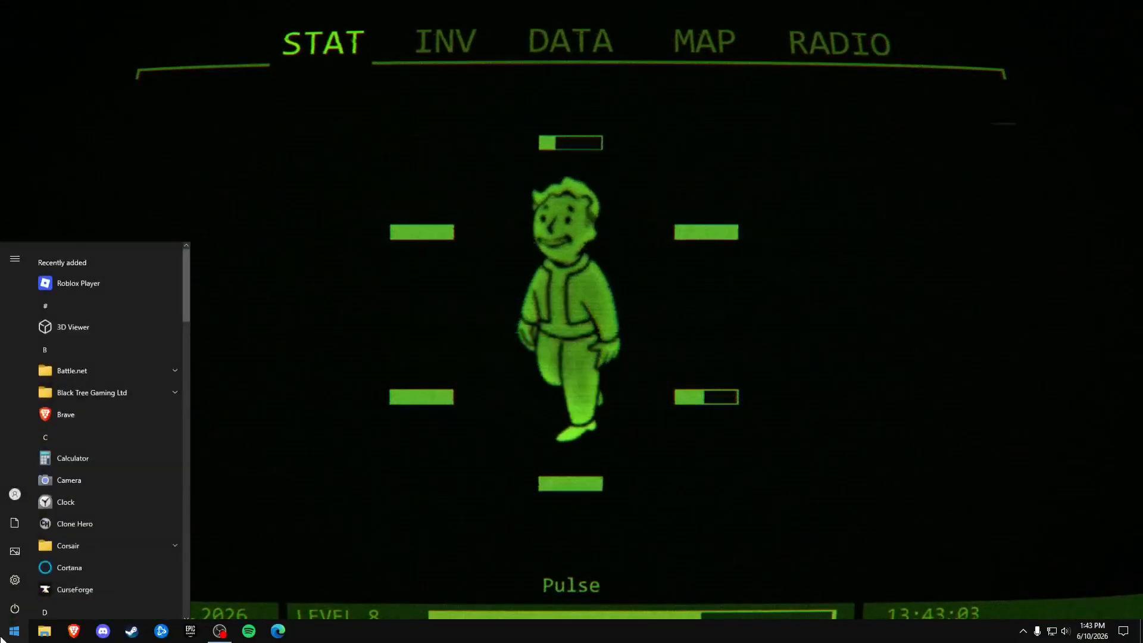
pyautogui.click(14, 578)
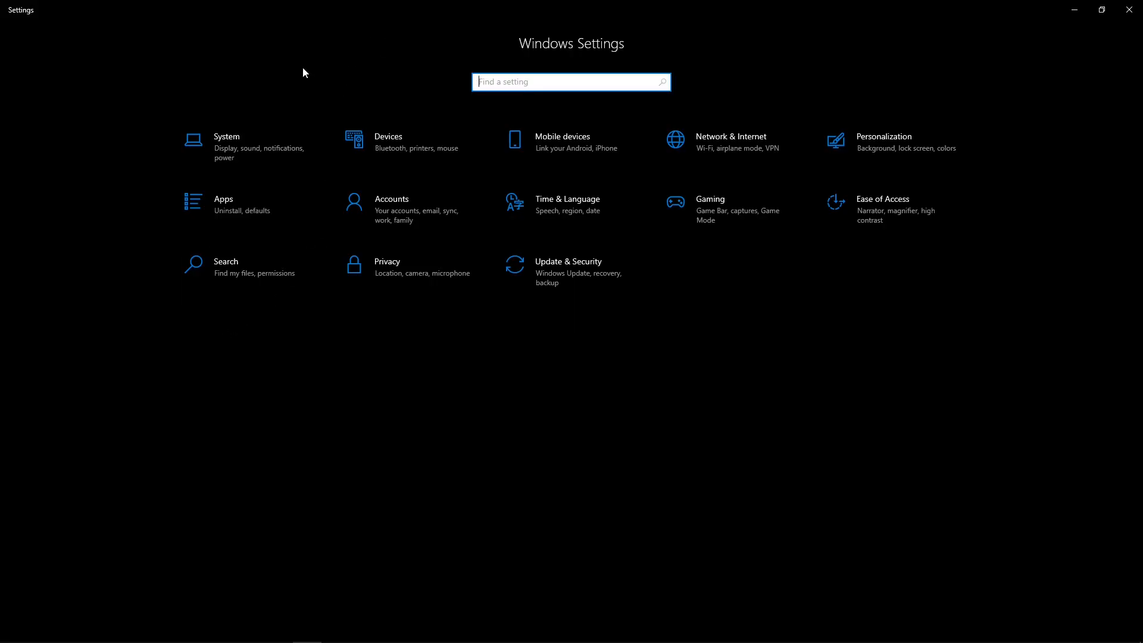
pyautogui.click(255, 139)
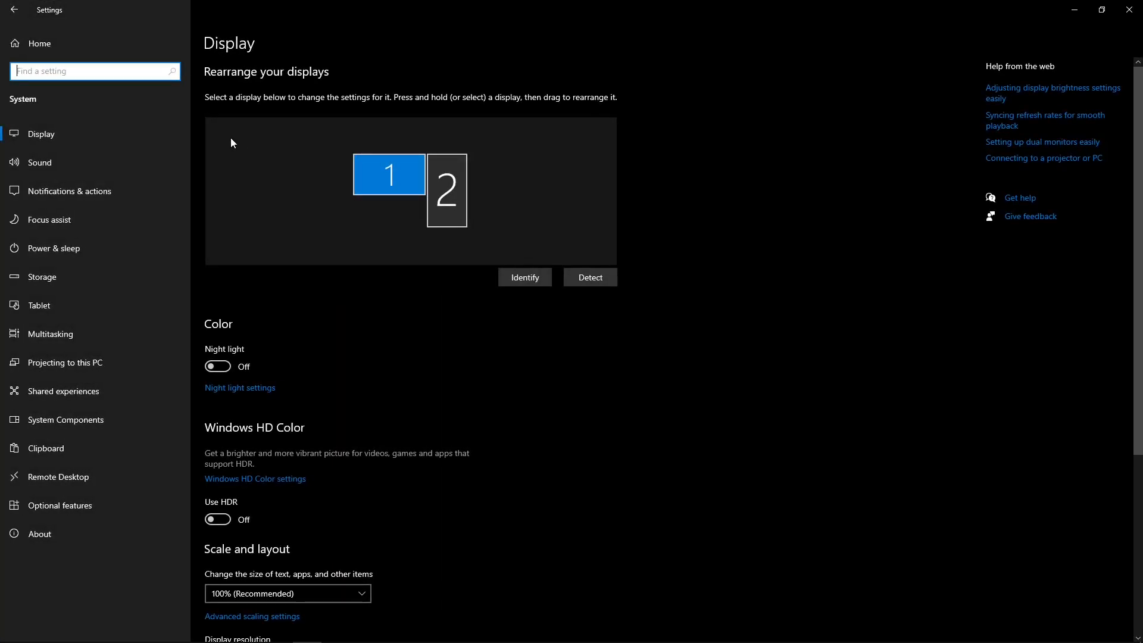
# Open the additional power settings from the Power & sleep page.
pyautogui.click(97, 249)
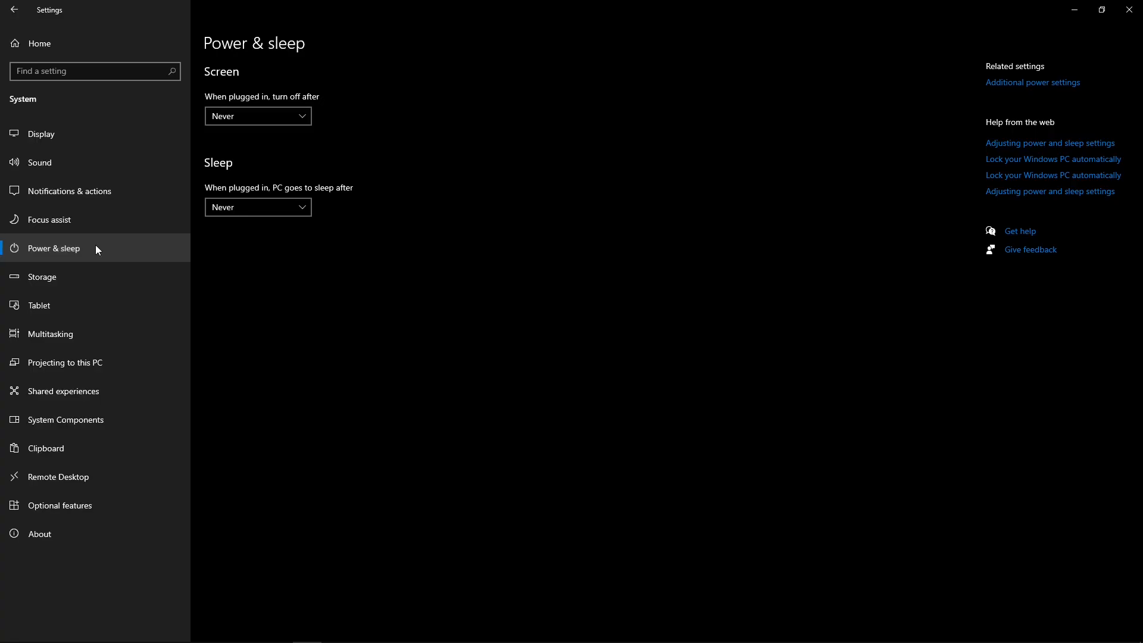
pyautogui.click(1038, 84)
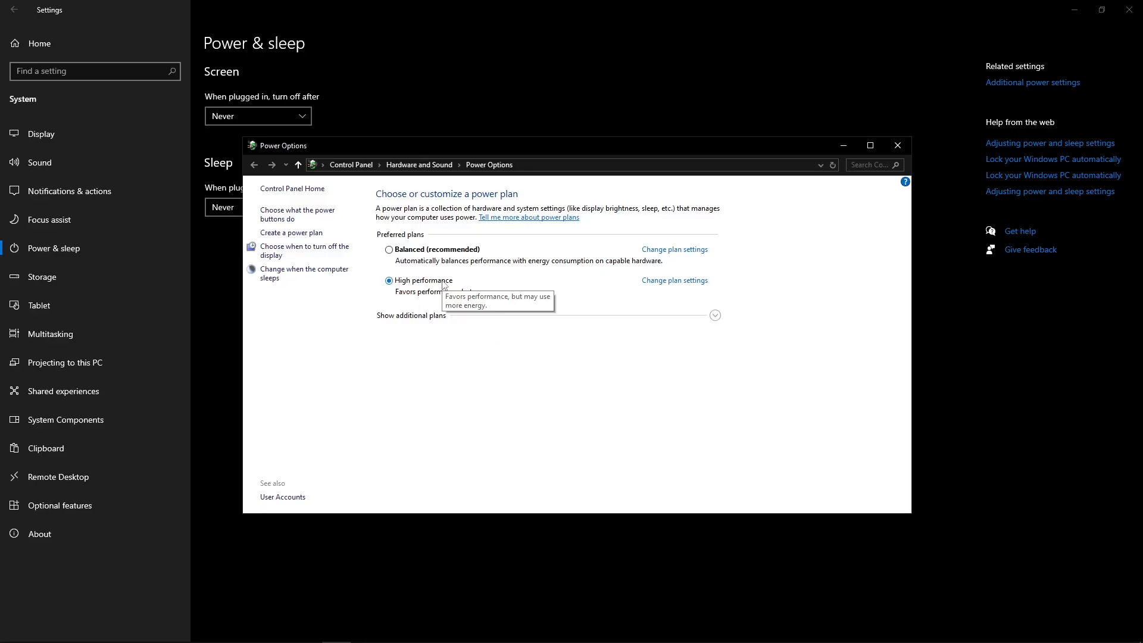
# Start creating a power plan based on High performance, keeping the name My Custom Plan 1, and continue to its plan settings.
pyautogui.click(290, 237)
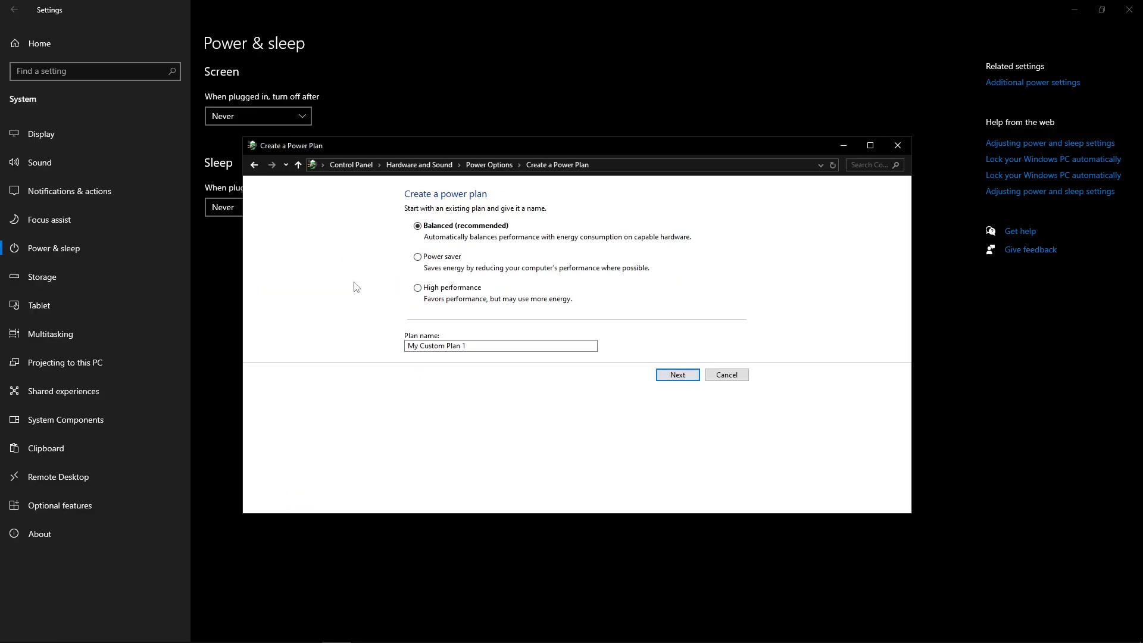
pyautogui.moveTo(494, 344); pyautogui.dragTo(283, 335)
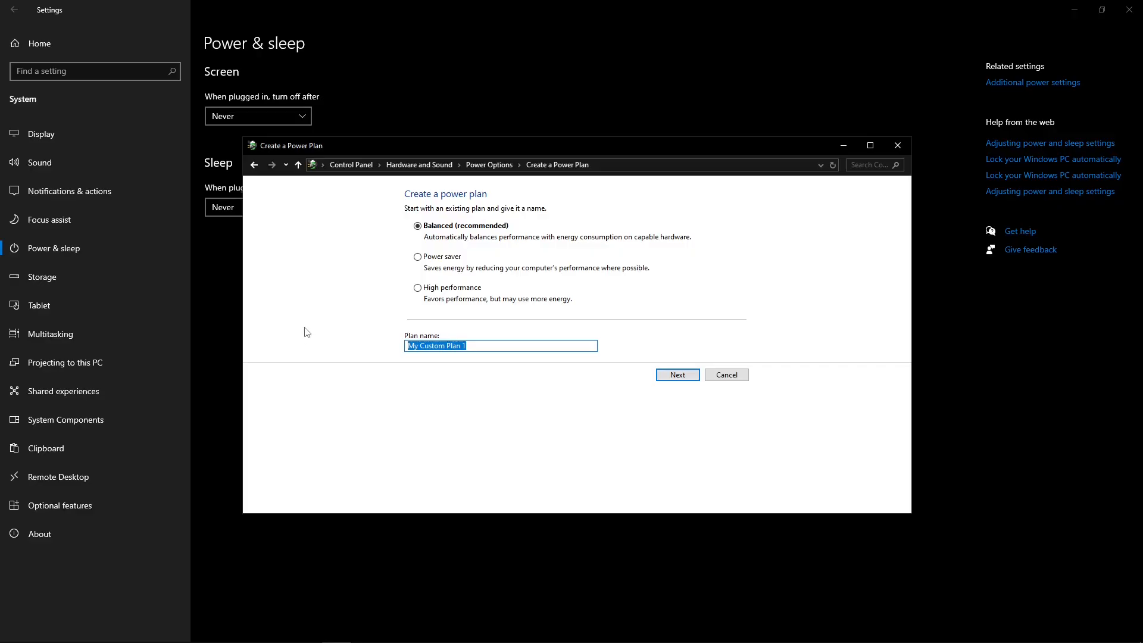
pyautogui.click(458, 289)
pyautogui.moveTo(503, 345); pyautogui.dragTo(432, 346)
pyautogui.click(678, 374)
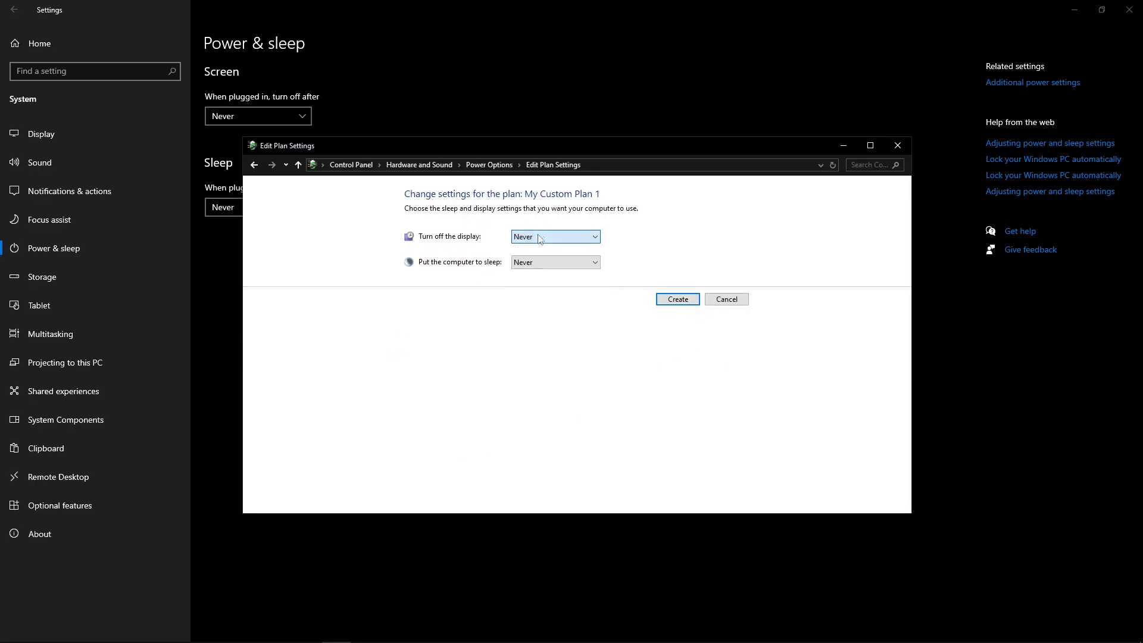
# Review the new plan's sleep and display turn-off choices, keeping both at Never, and cancel creating the plan.
pyautogui.click(560, 263)
pyautogui.click(560, 266)
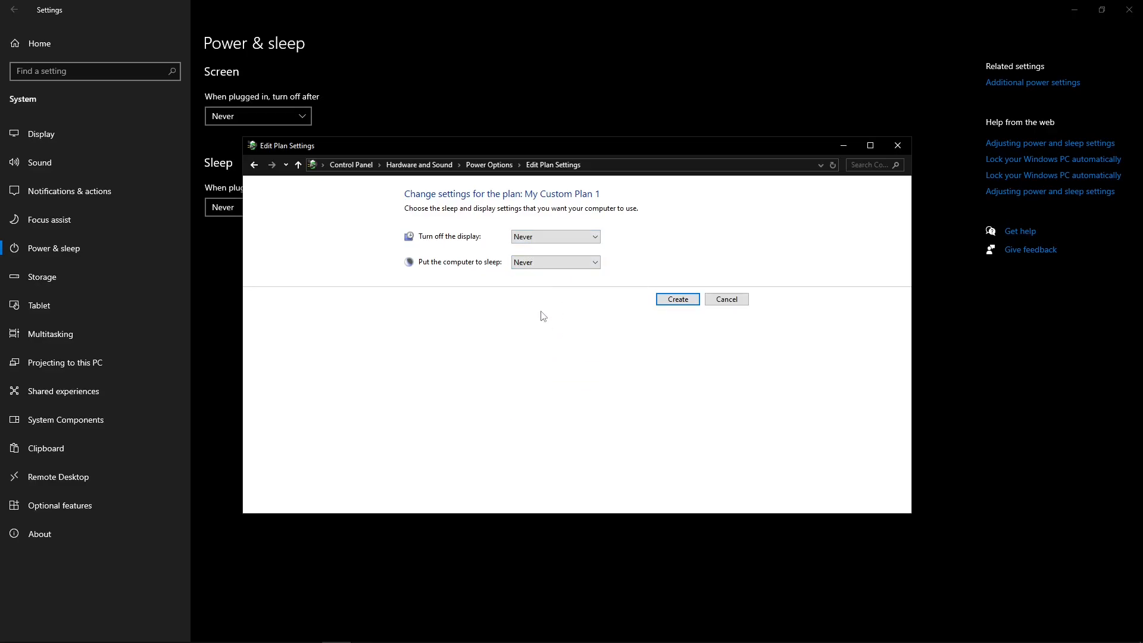
pyautogui.click(543, 264)
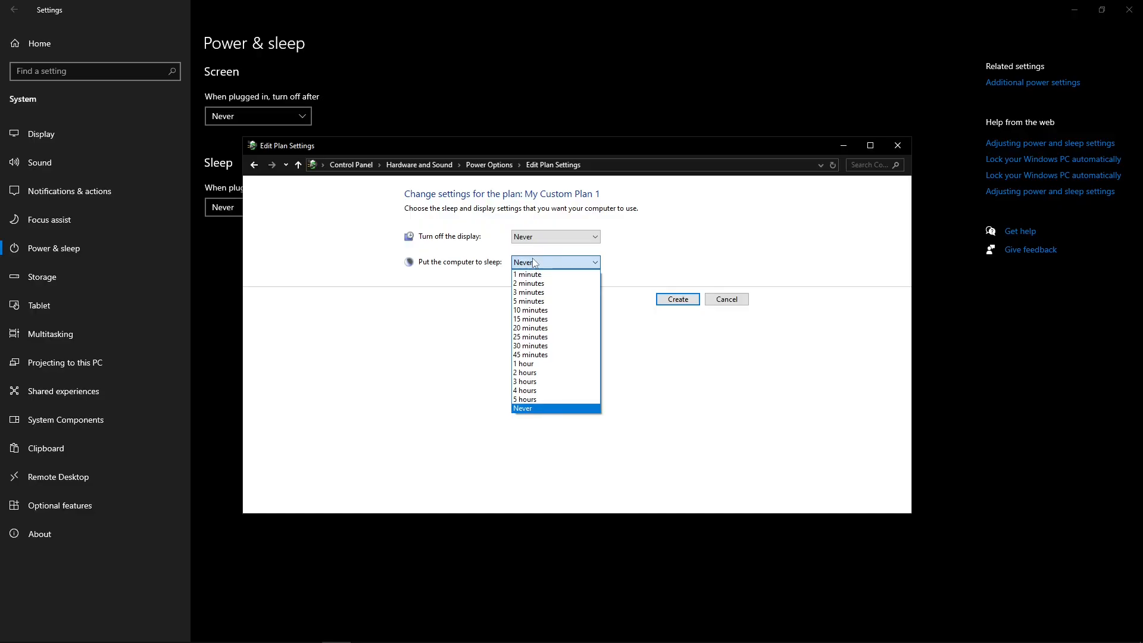
pyautogui.click(534, 263)
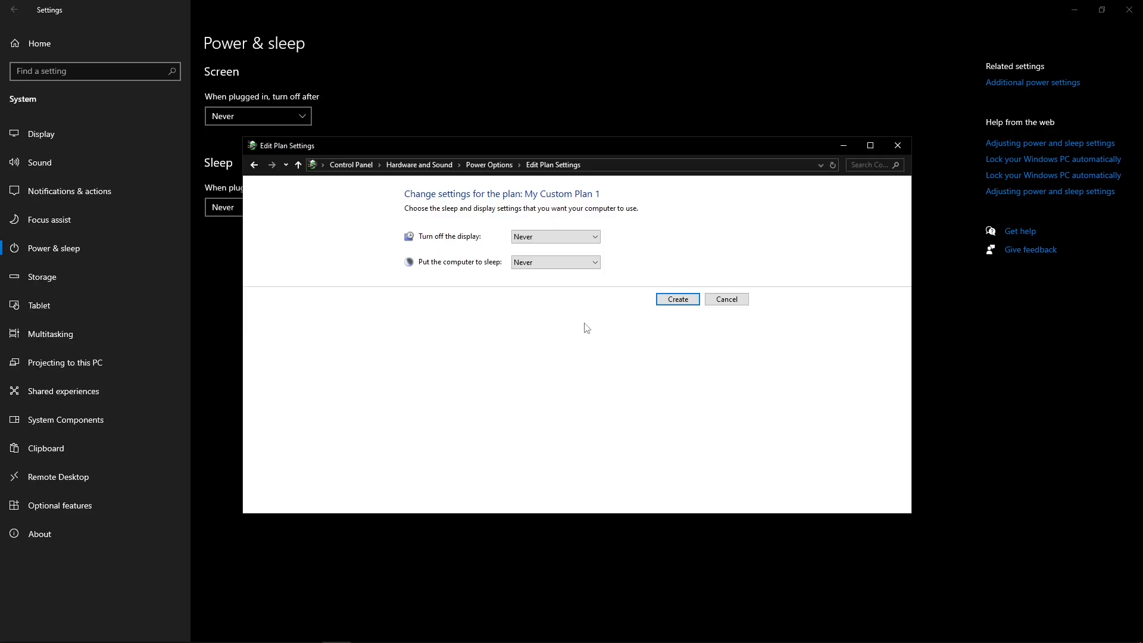
pyautogui.click(538, 237)
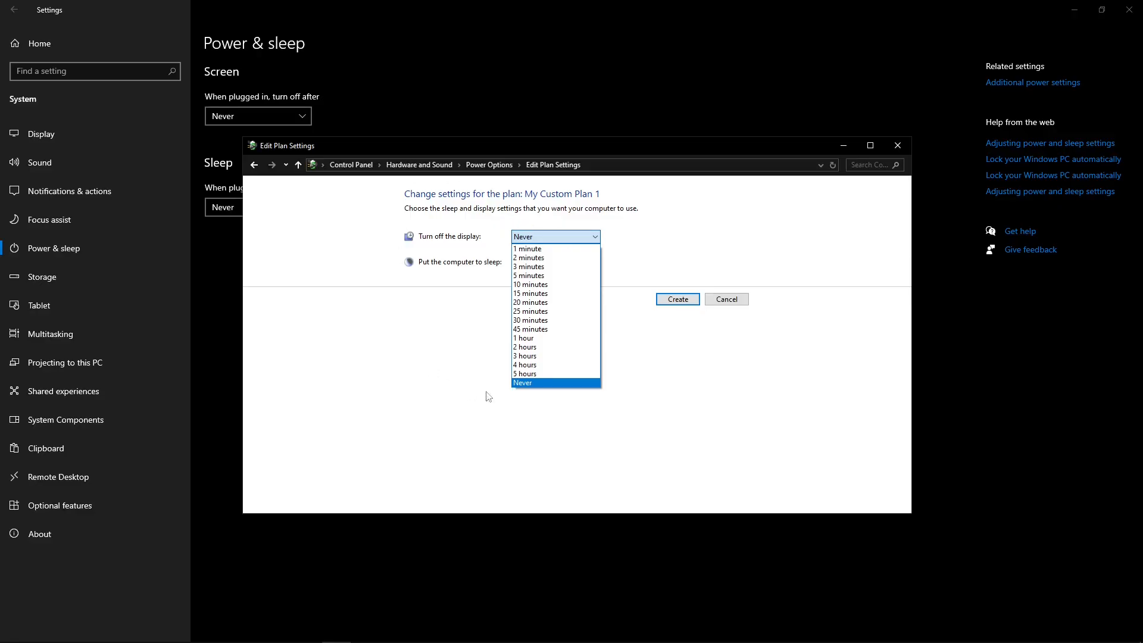
pyautogui.click(641, 405)
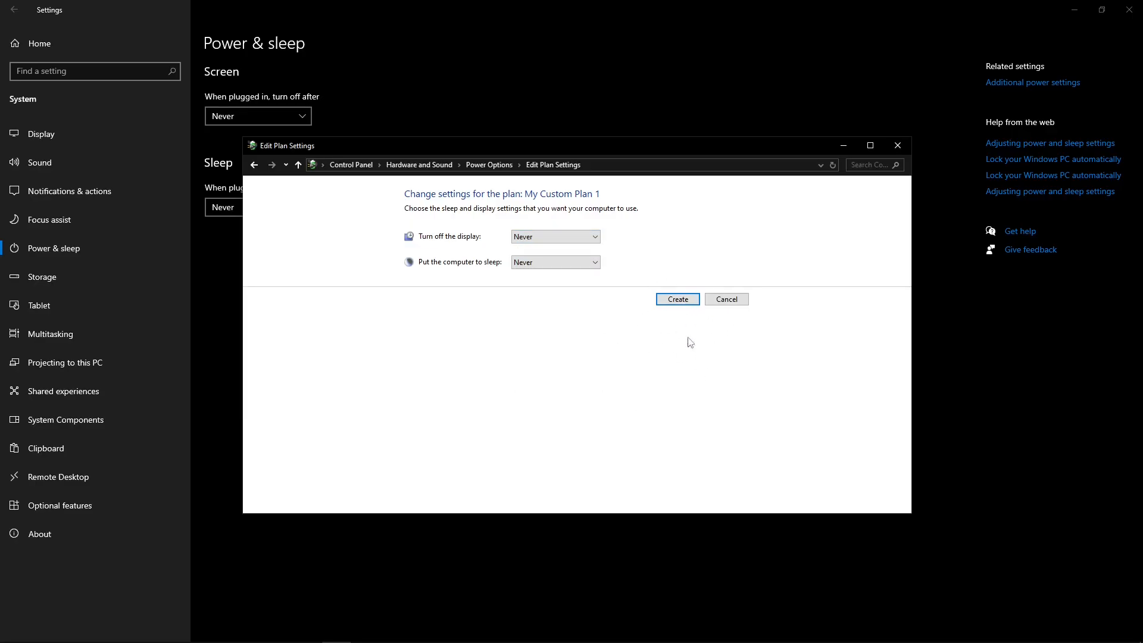
pyautogui.click(731, 301)
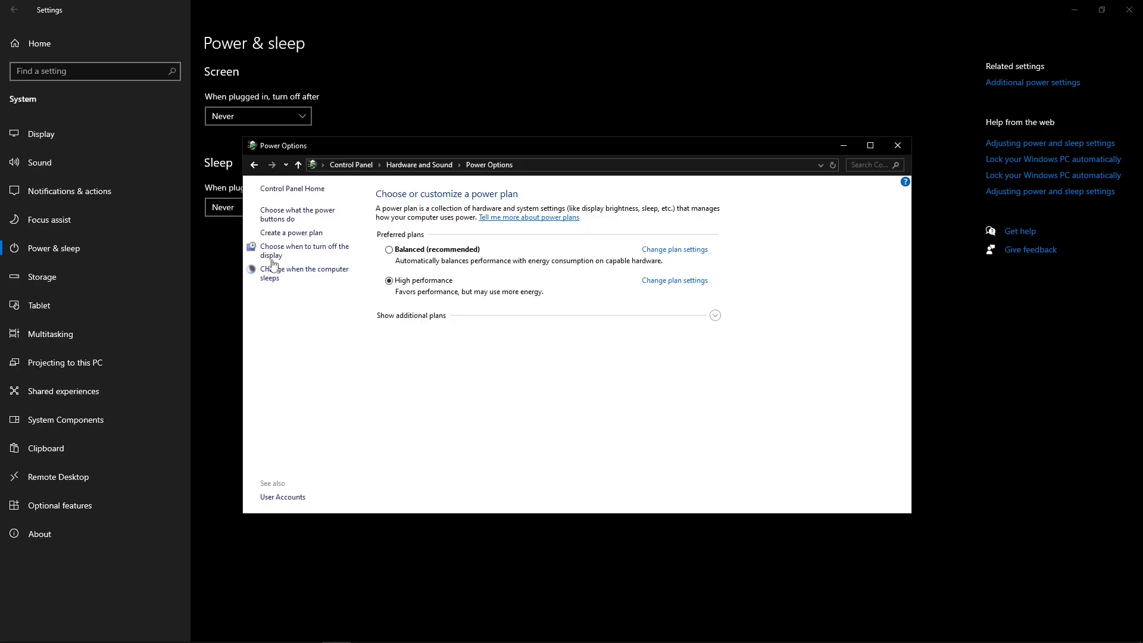
# Review the power button and shutdown settings, unlocking the currently unavailable ones, and close Power Options.
pyautogui.click(284, 215)
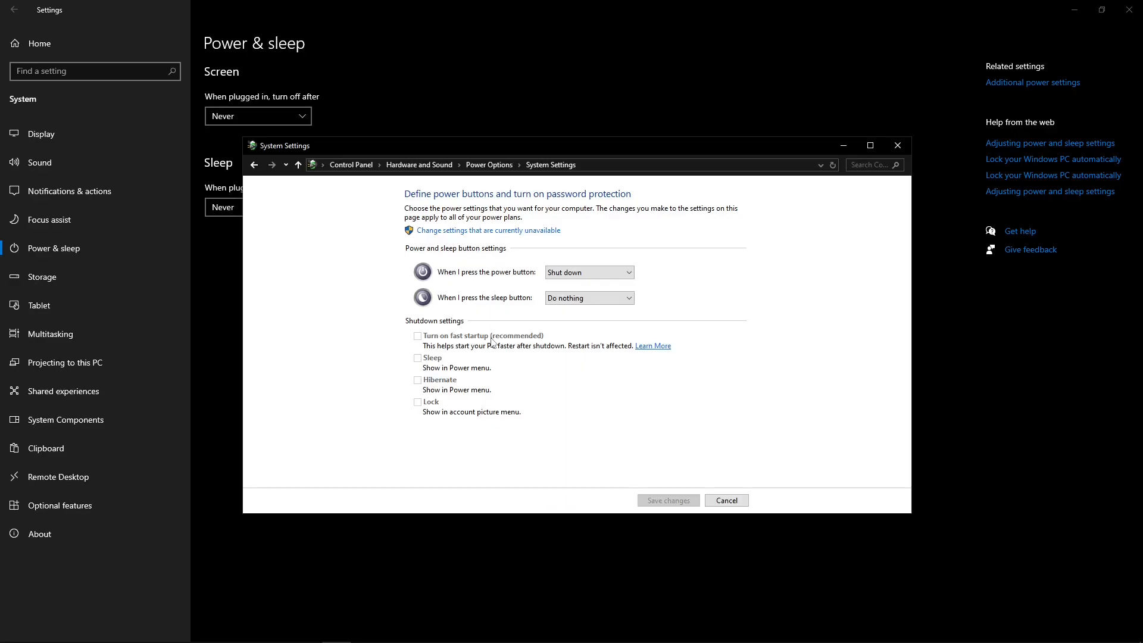
pyautogui.click(499, 232)
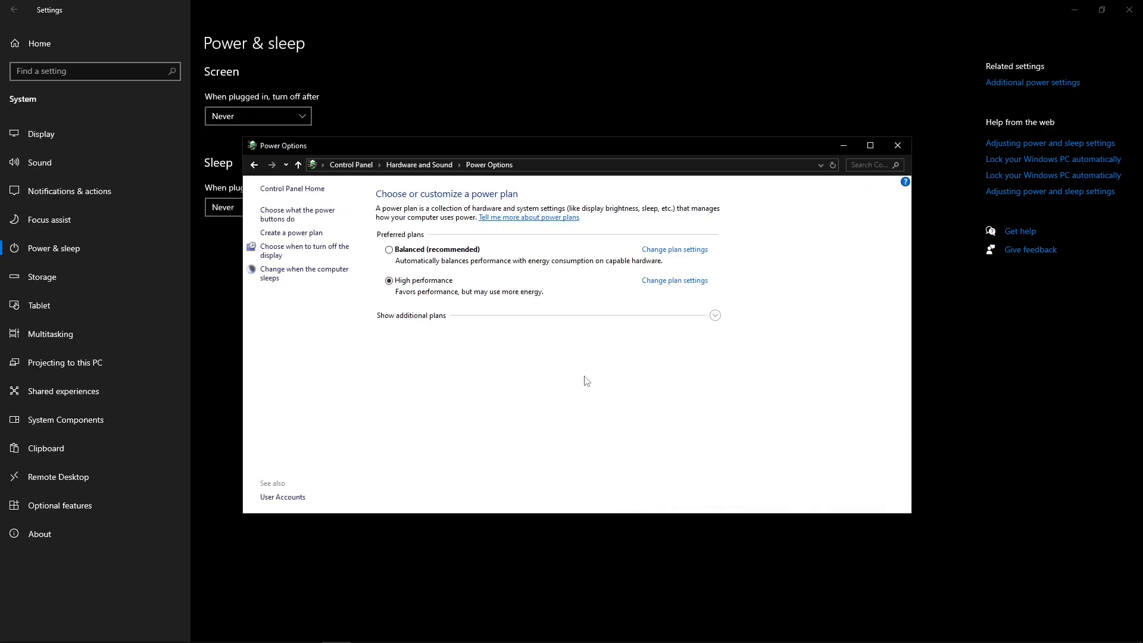
pyautogui.click(903, 149)
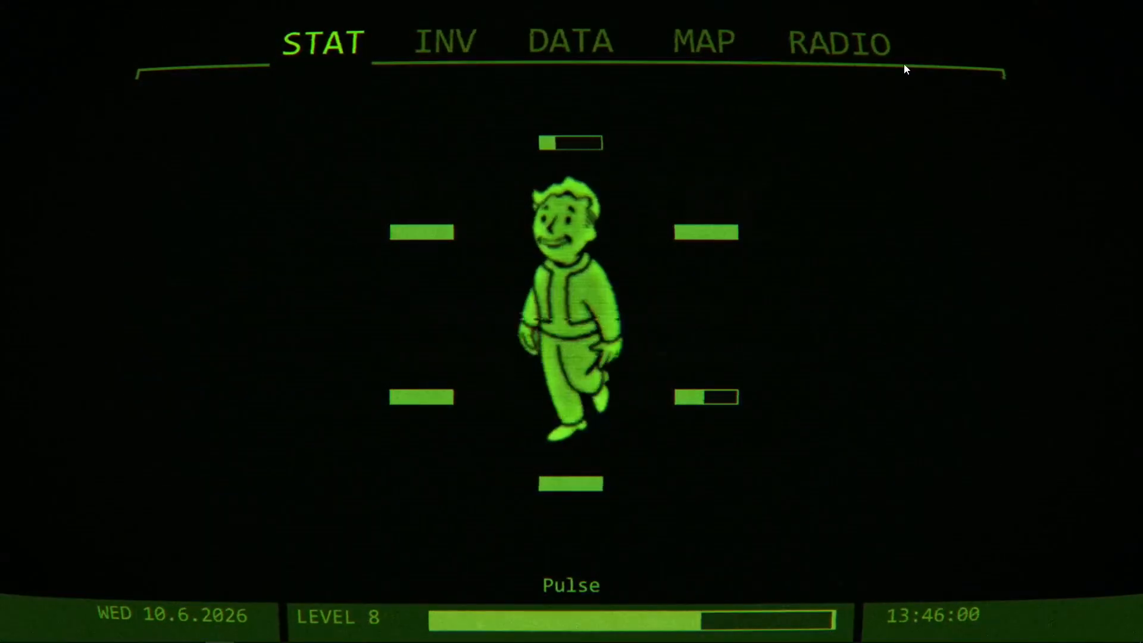